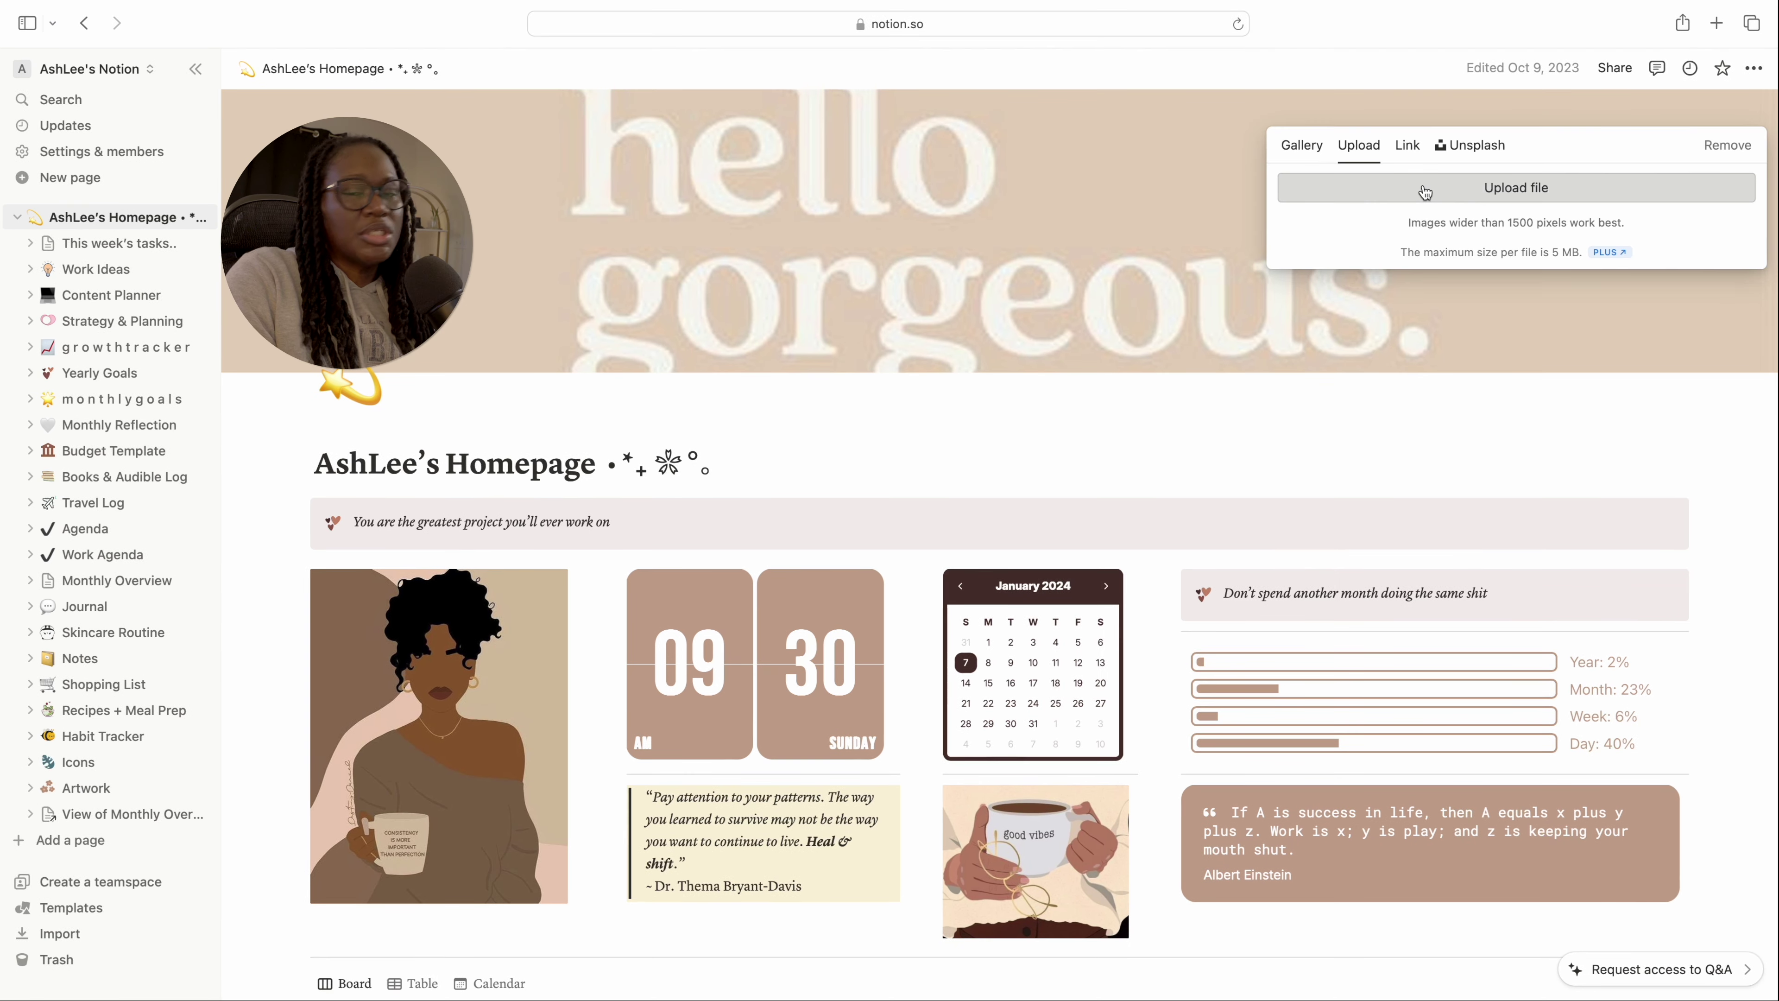
Replace the homepage cover by uploading the "Refresh." banner image from the Downloads folder
left_click(1426, 193)
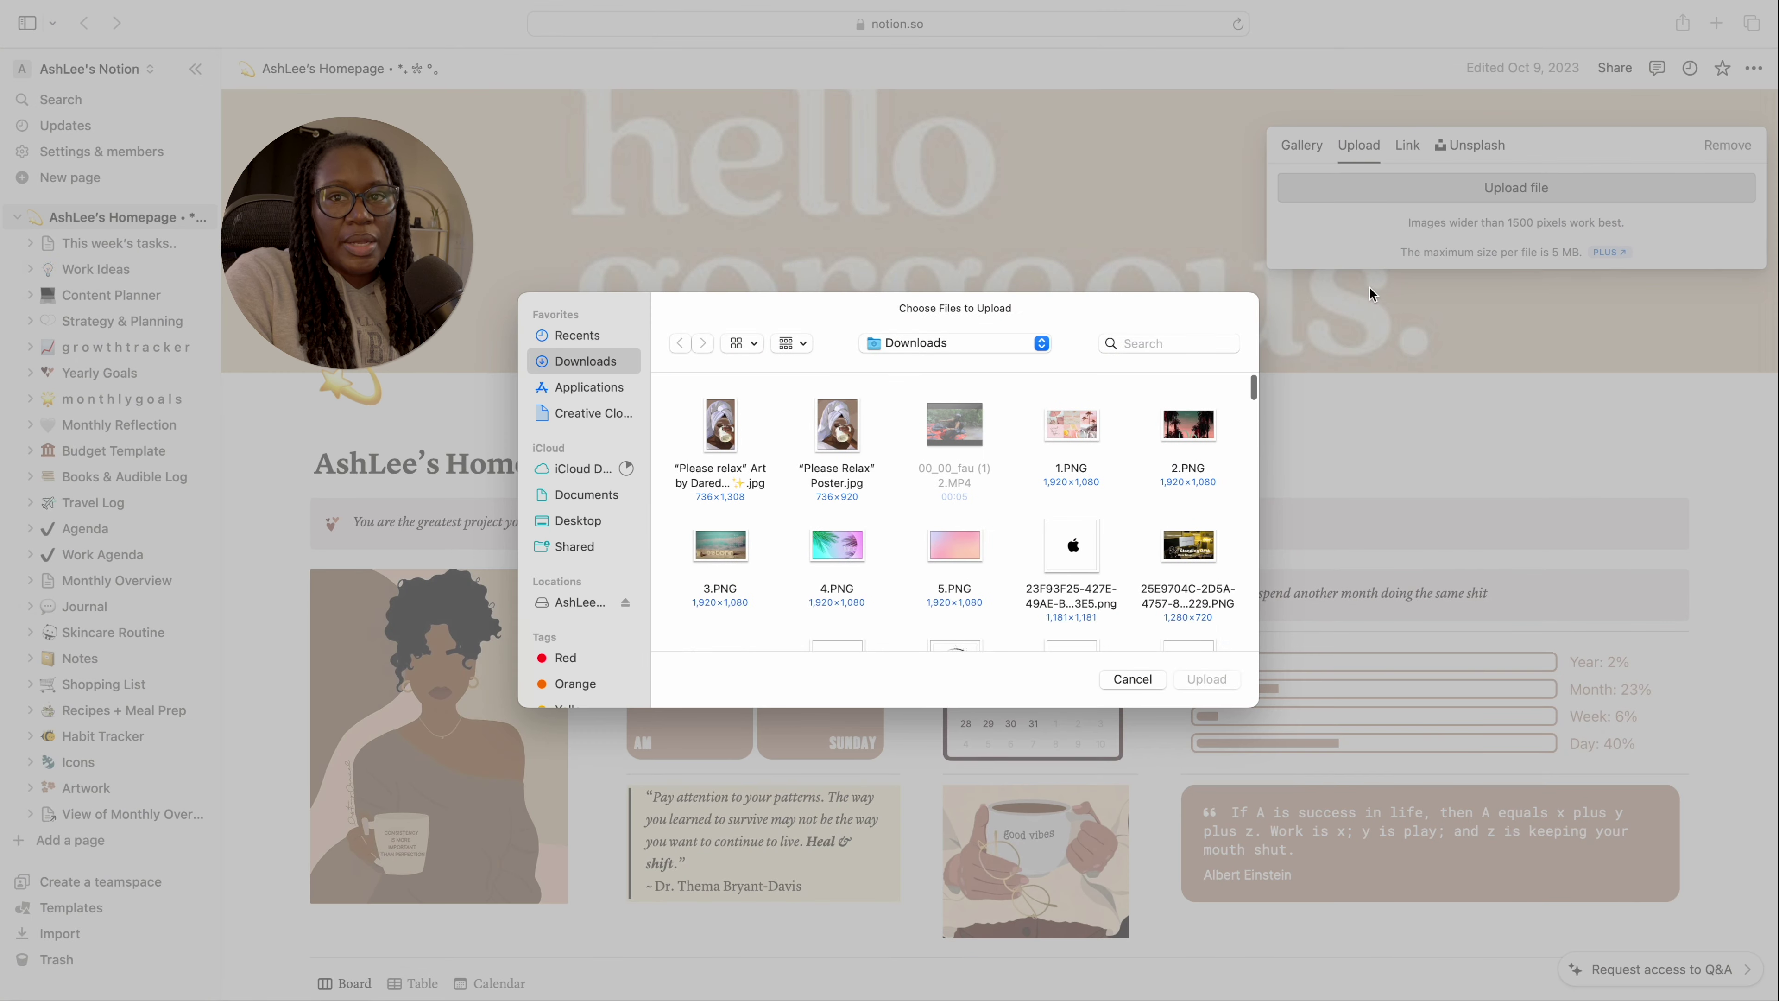
scroll(1029, 450, "down", 10)
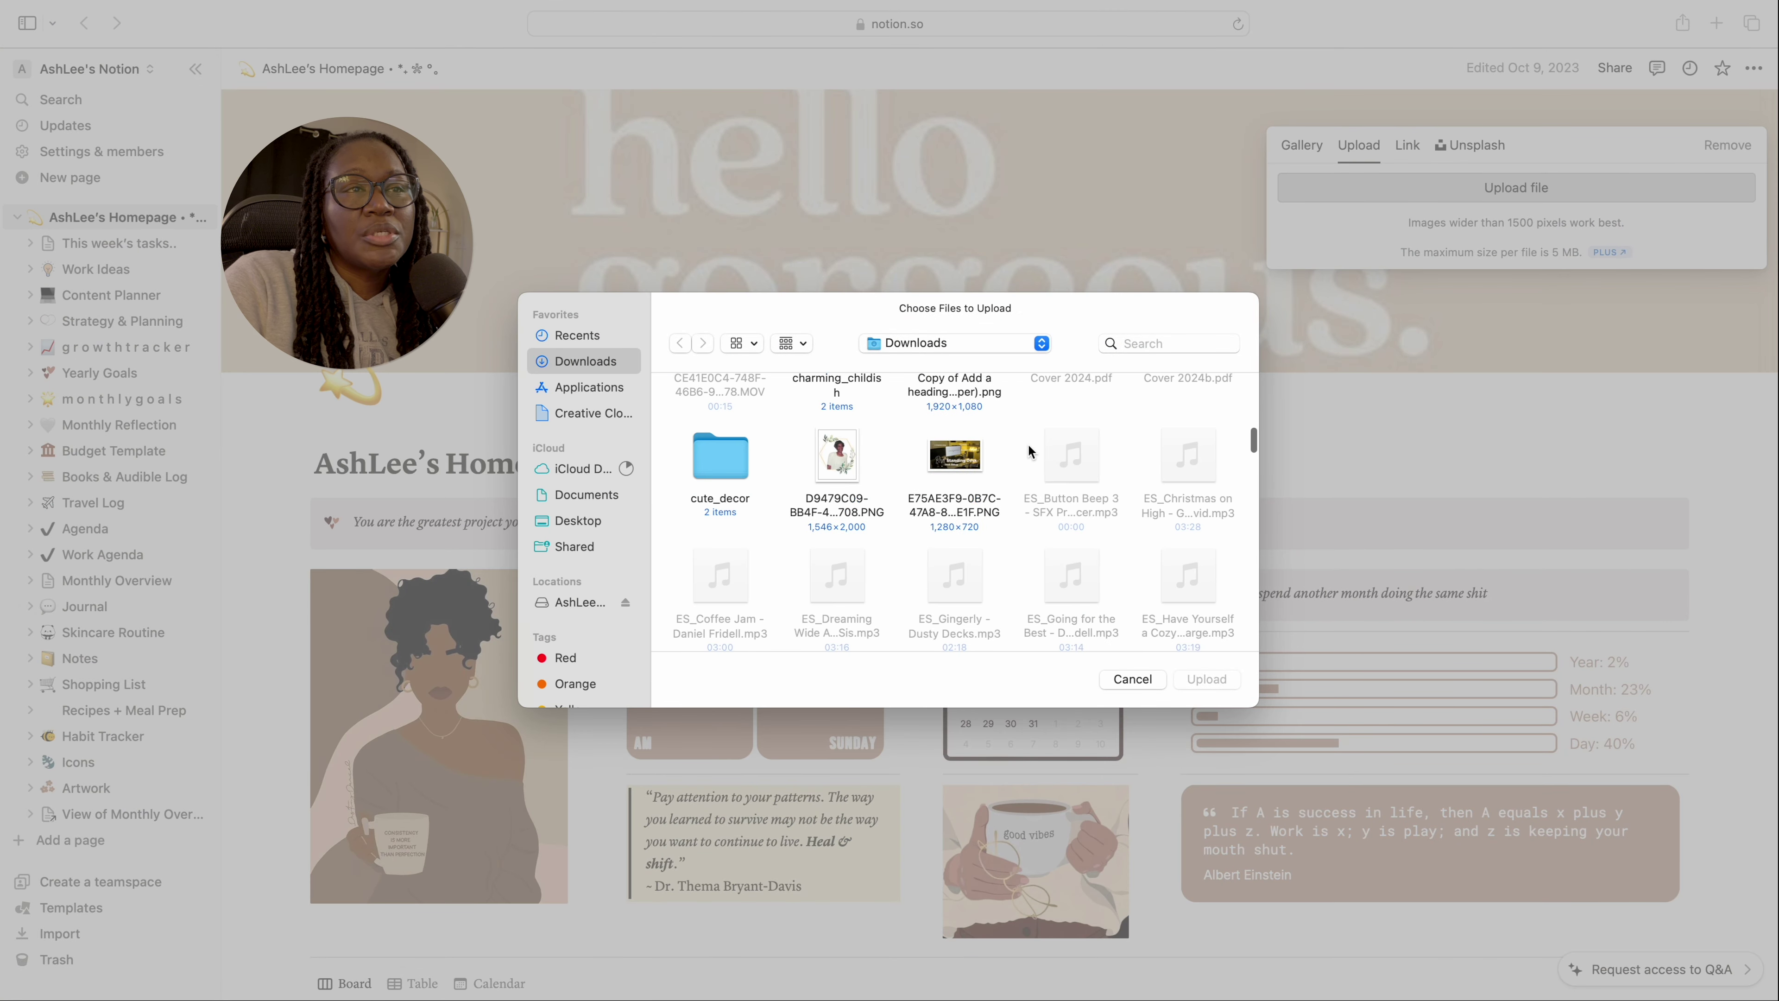
scroll(1027, 442, "up", 10)
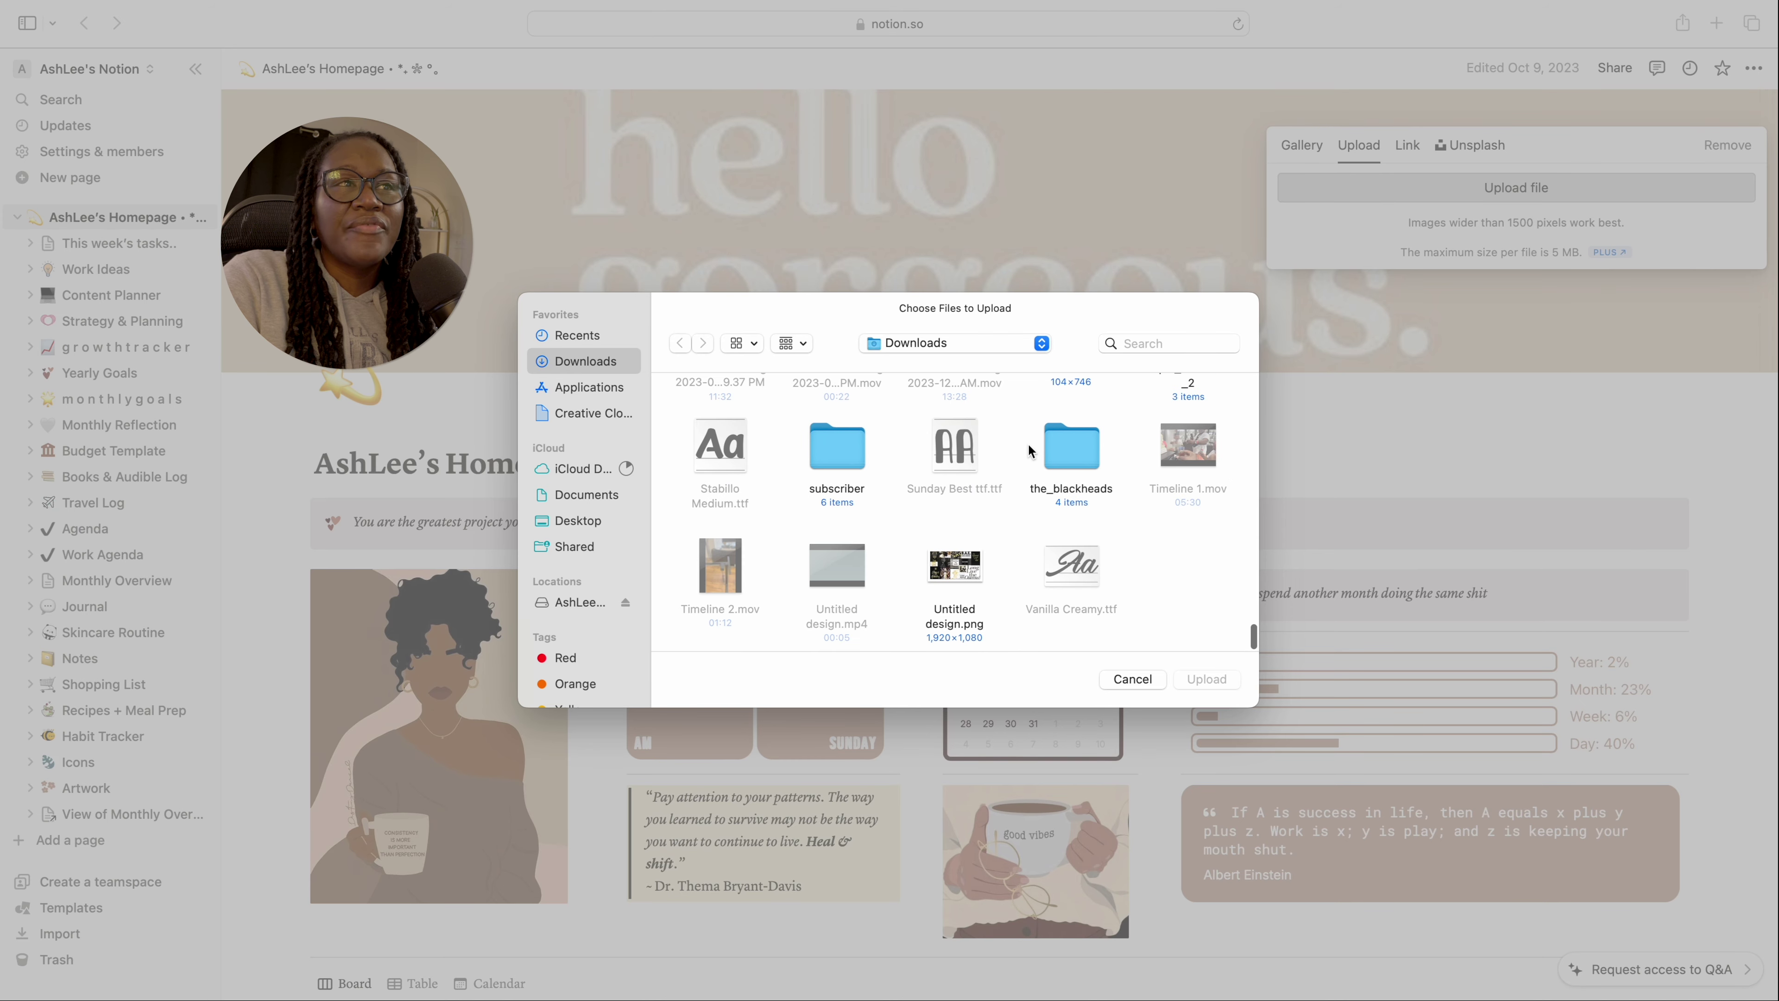
double_click(731, 455)
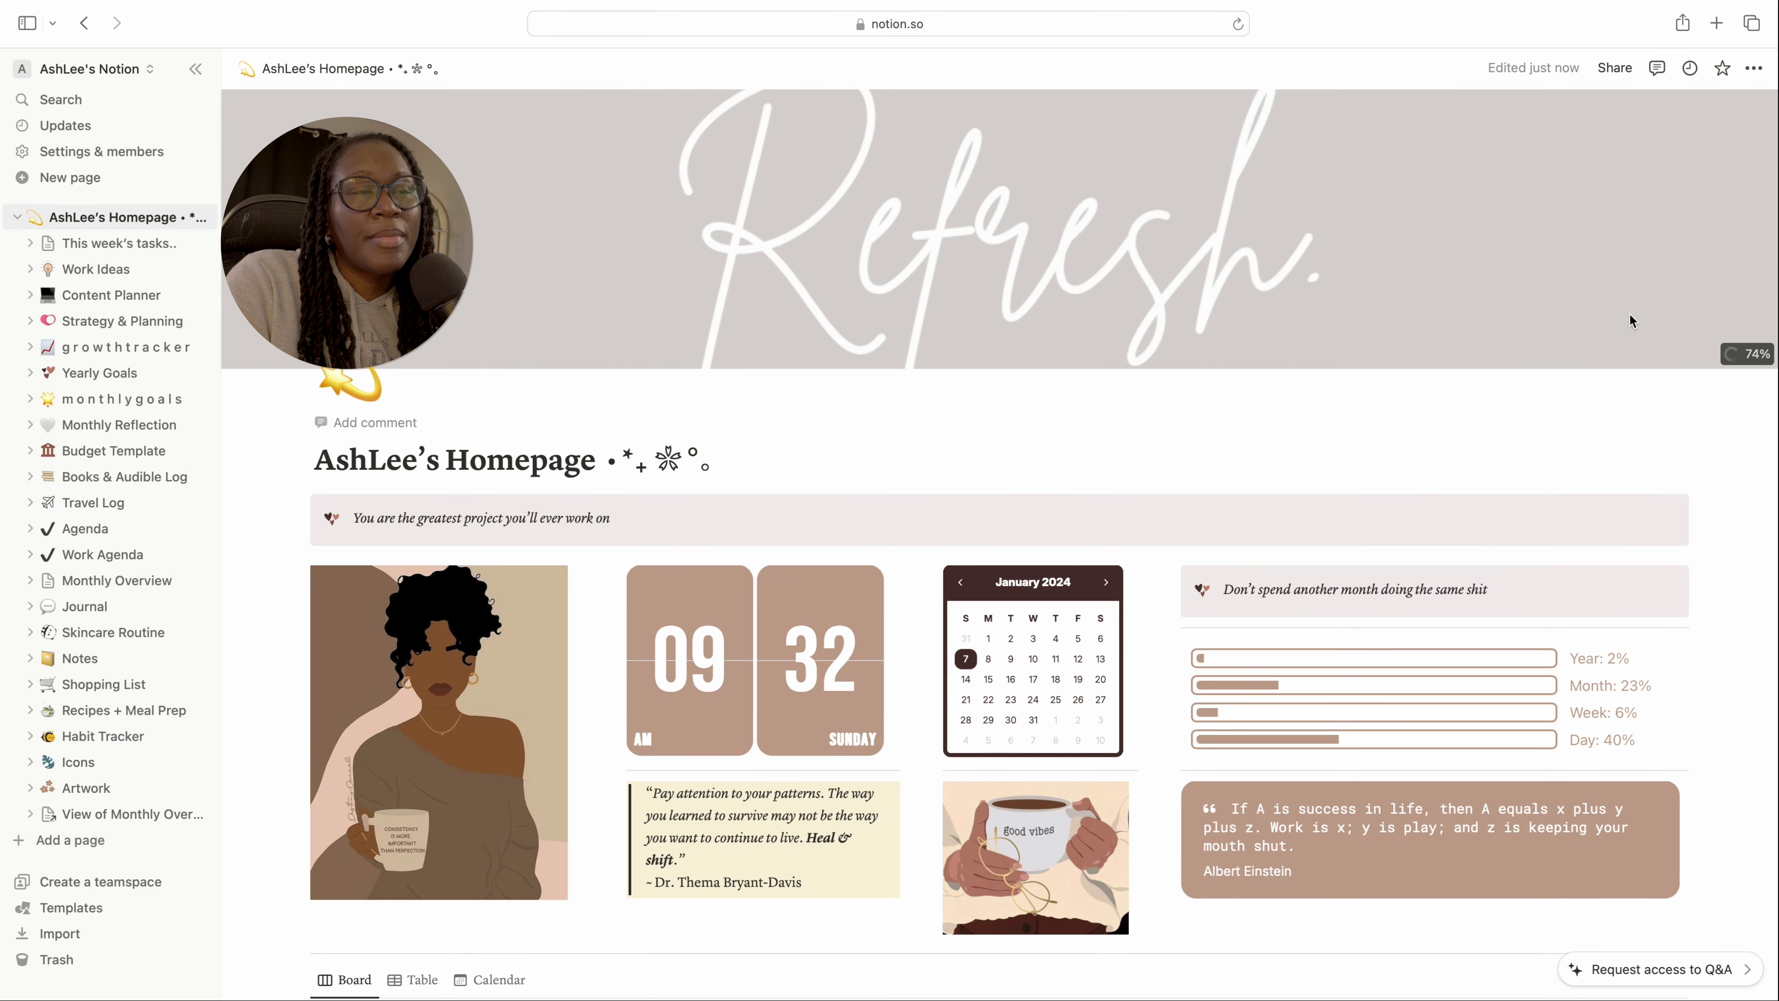
left_click(1632, 335)
left_click_drag(1249, 238, 1250, 253)
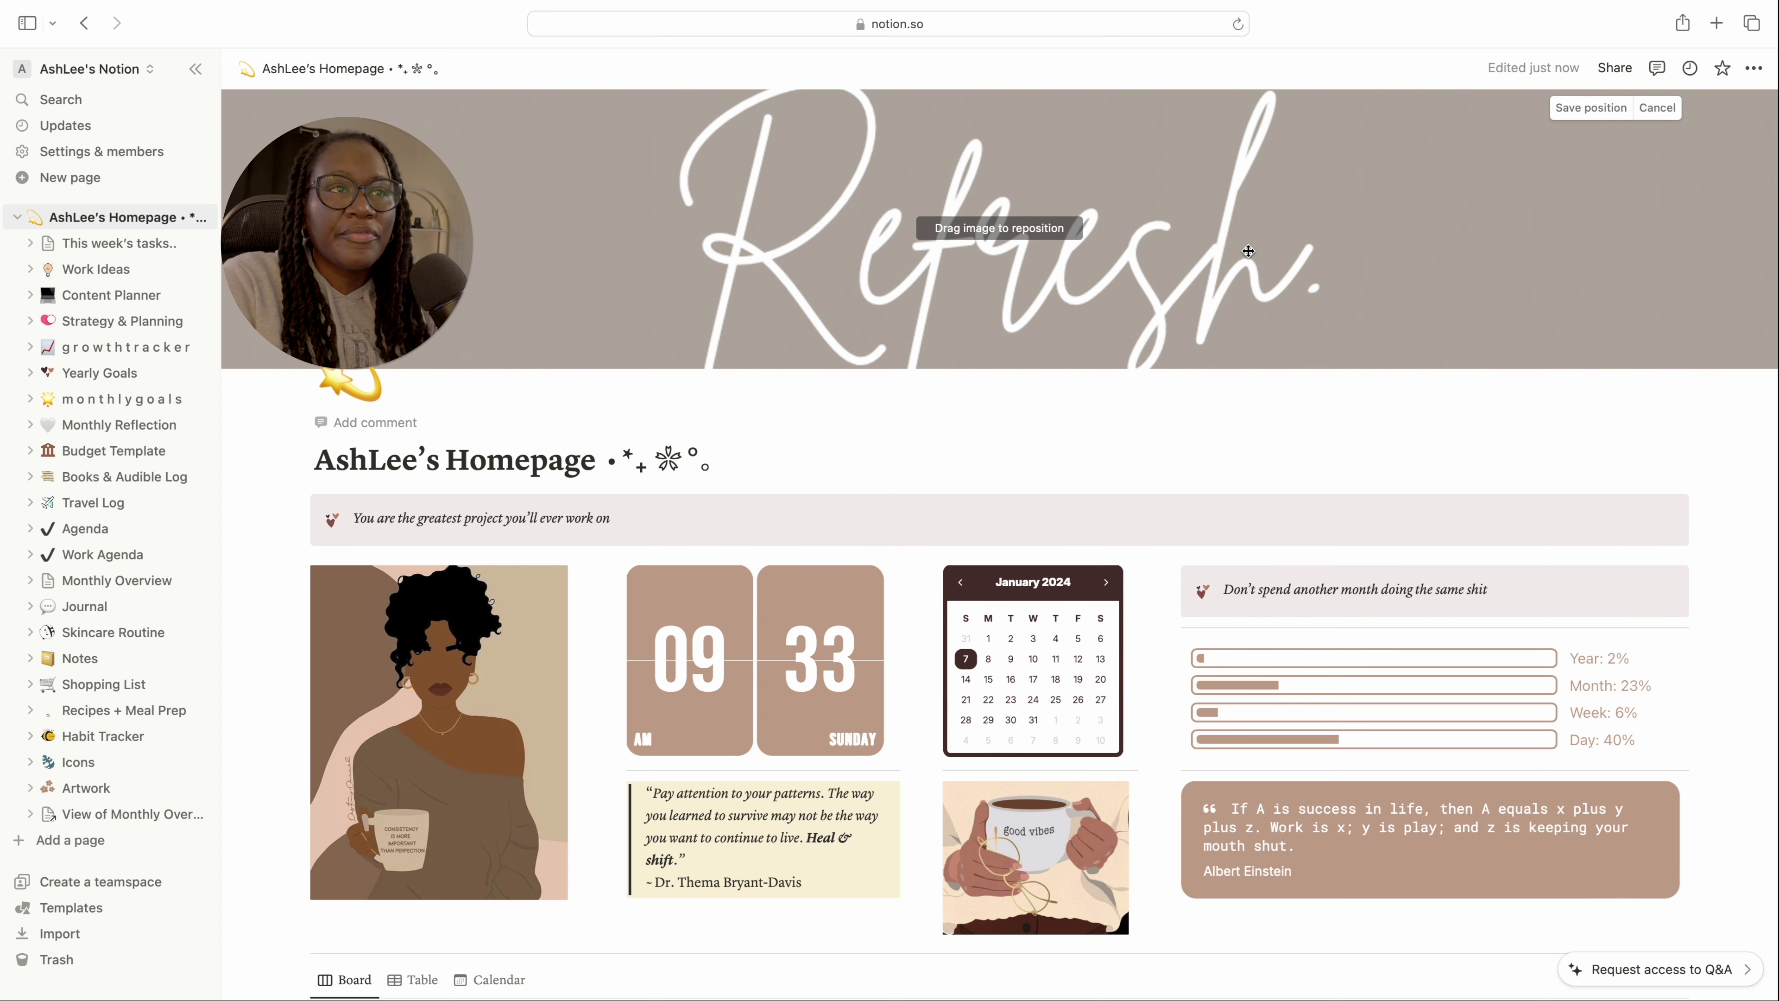
left_click(1658, 107)
Delete the illustration of the woman holding a mug and the January 2024 calendar widget from the homepage
scroll(1313, 432, "down", 7)
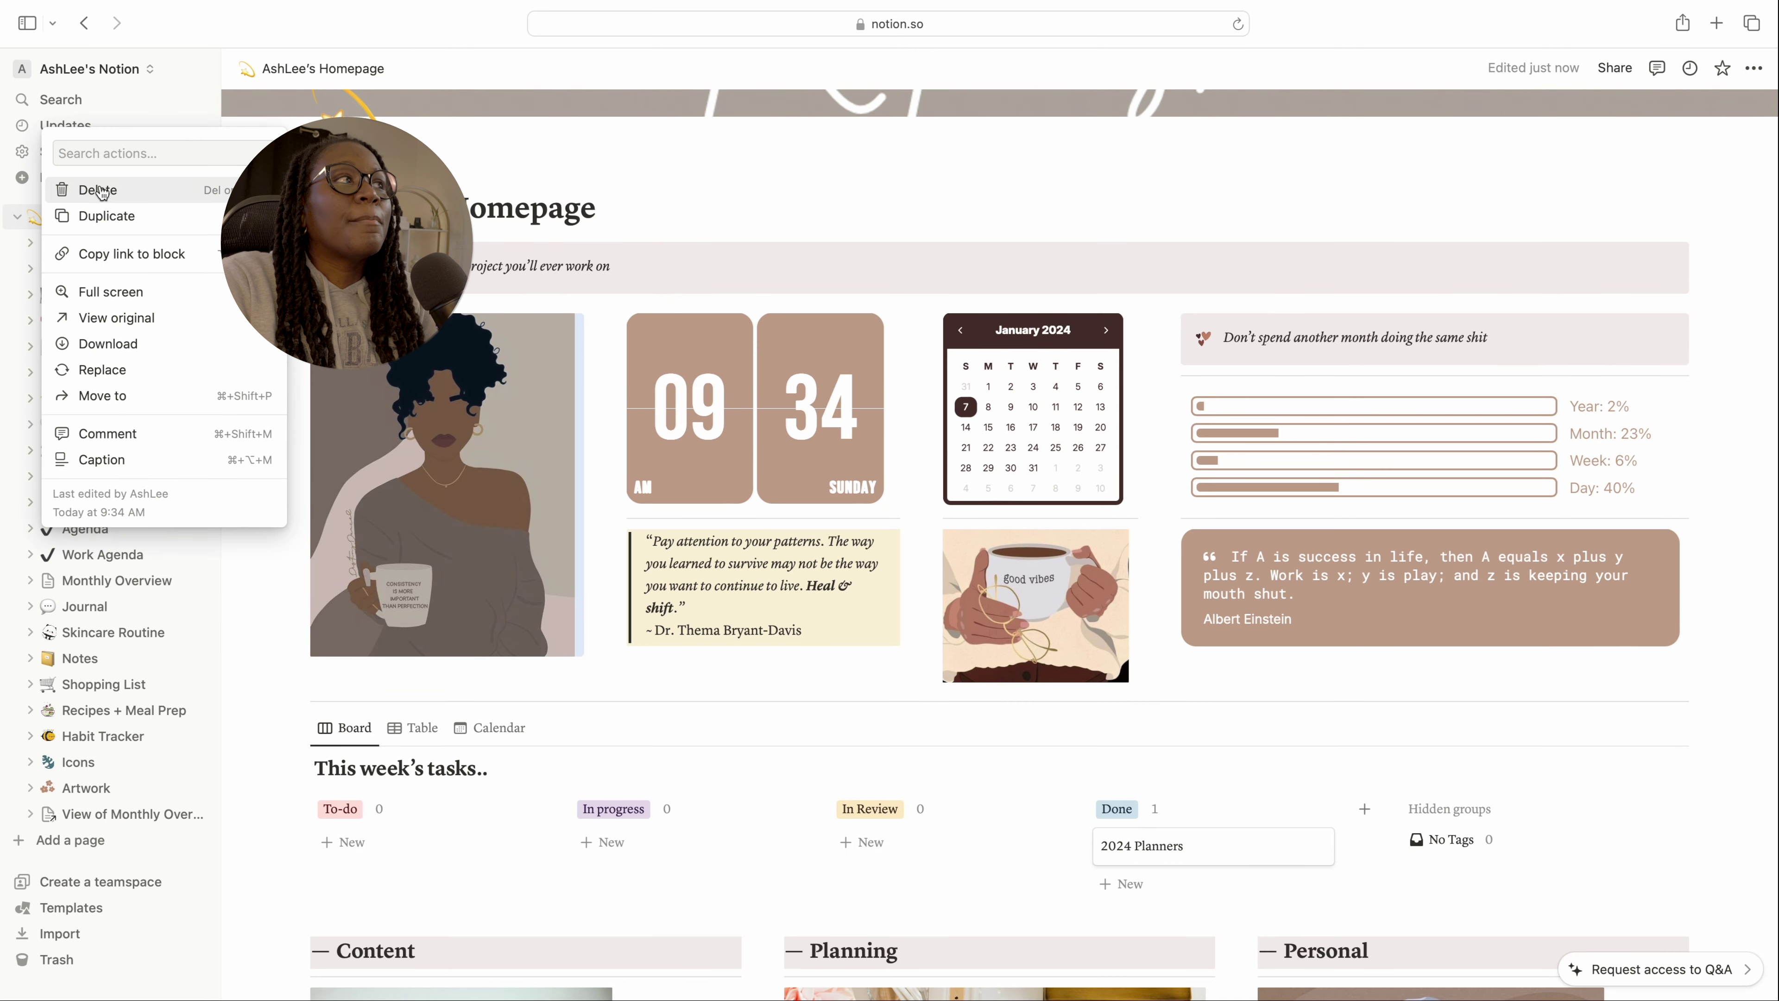
left_click(91, 186)
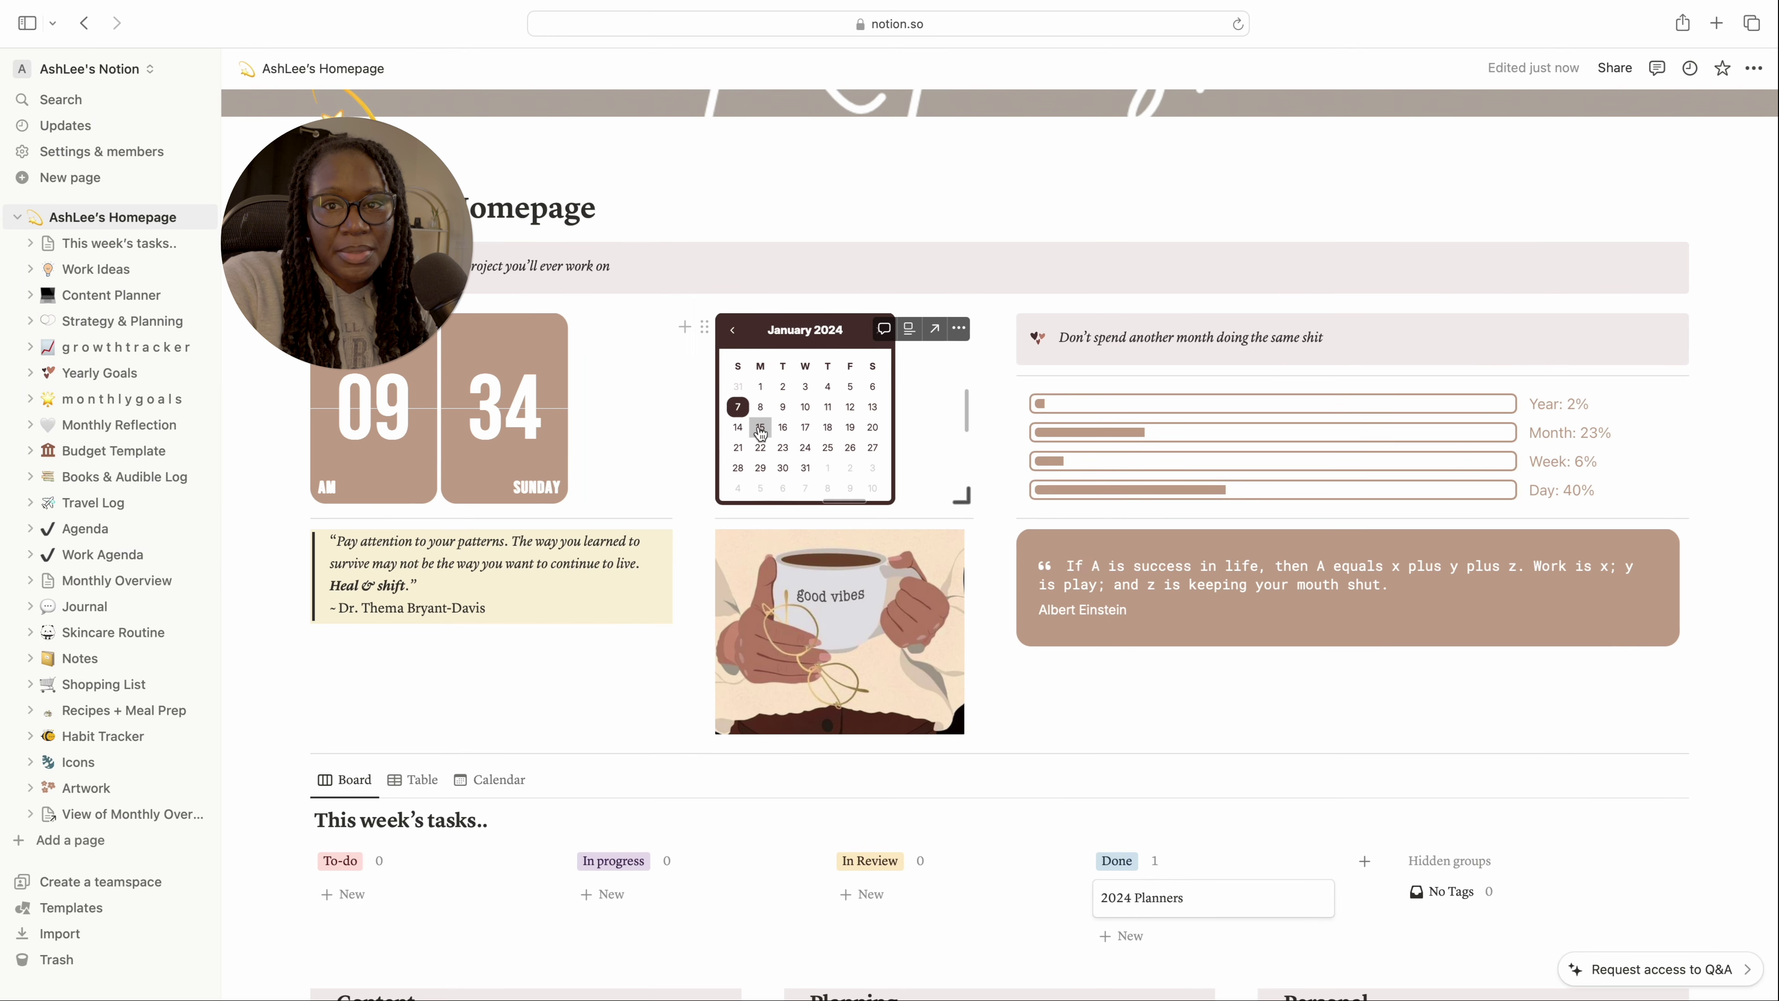
left_click(959, 328)
left_click(981, 397)
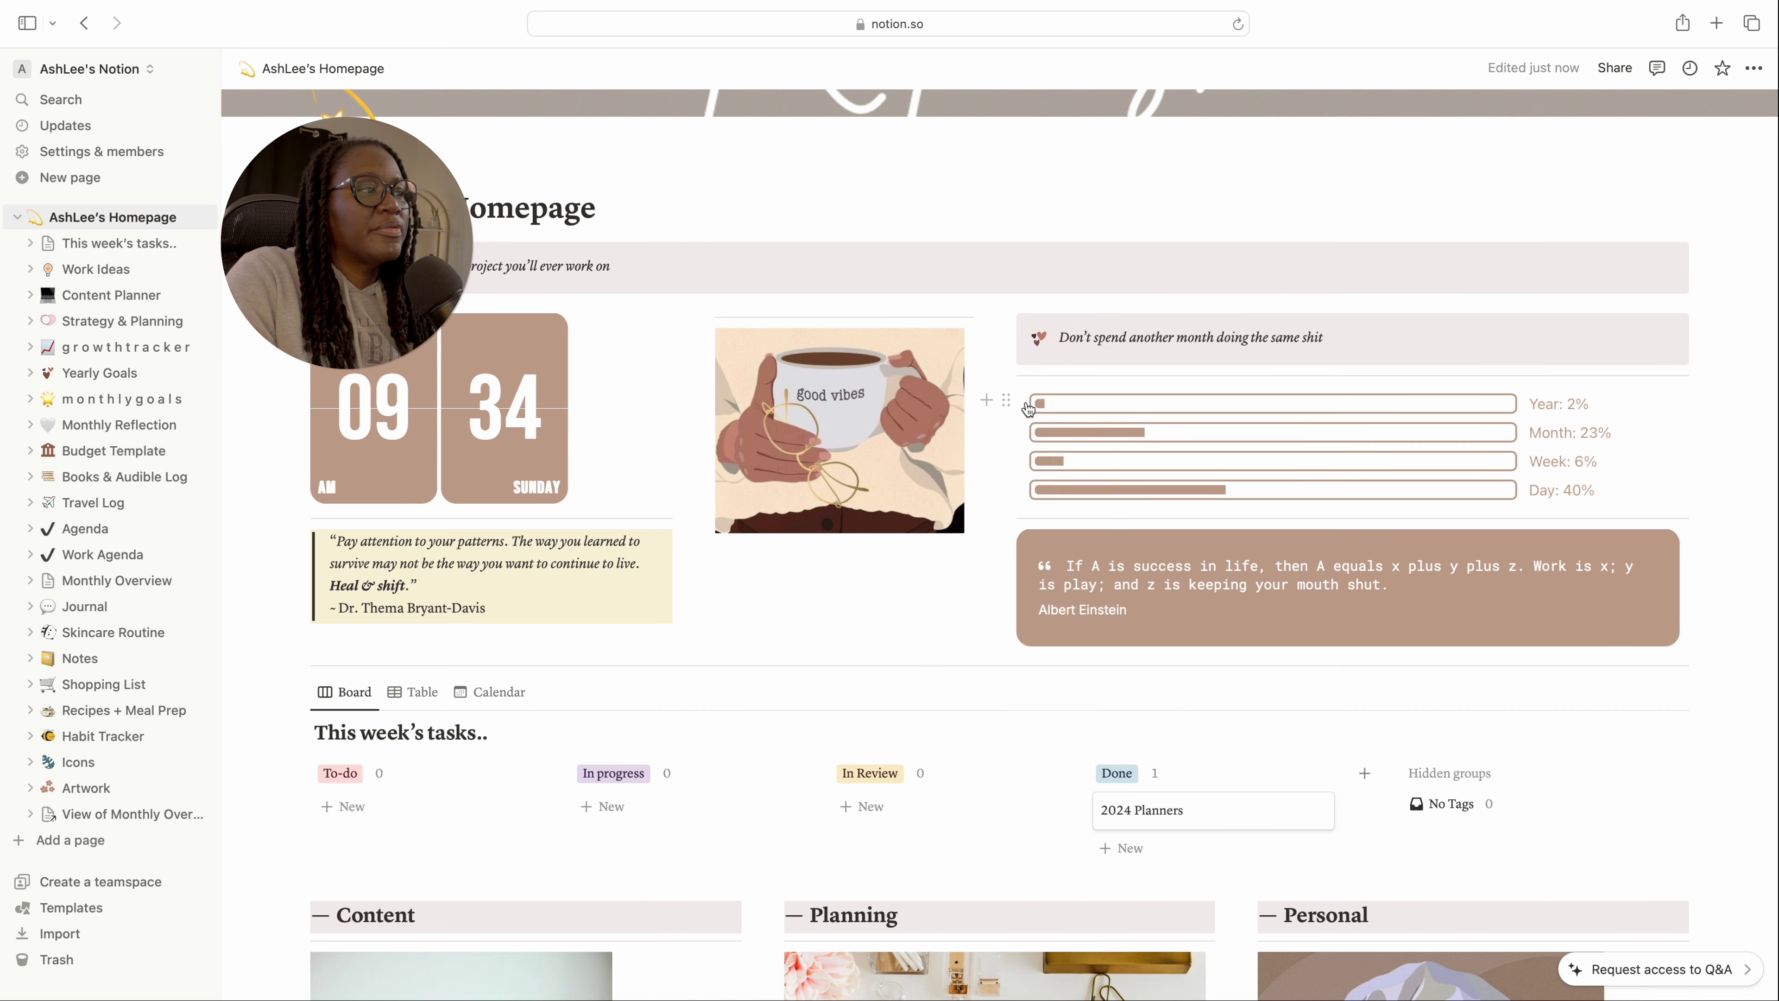
Delete the "good vibes" mug image and the yellow quote block under the clock
left_click(959, 344)
left_click(1015, 404)
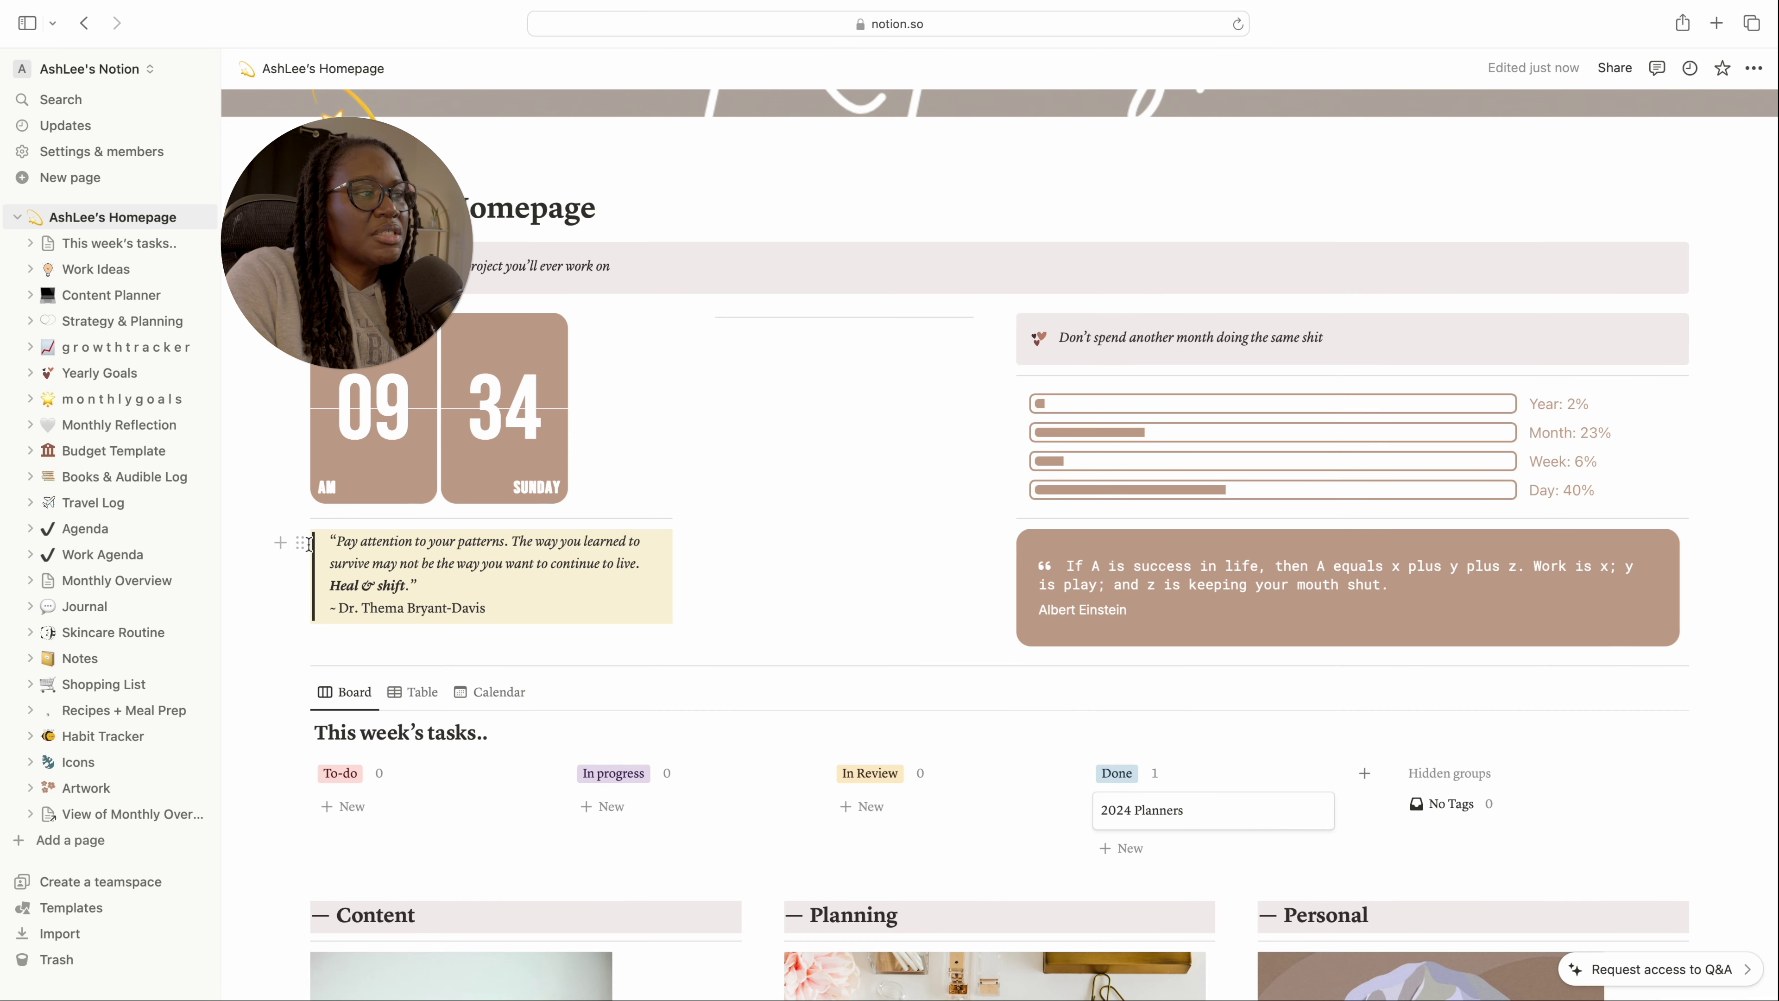
left_click(301, 544)
left_click(129, 423)
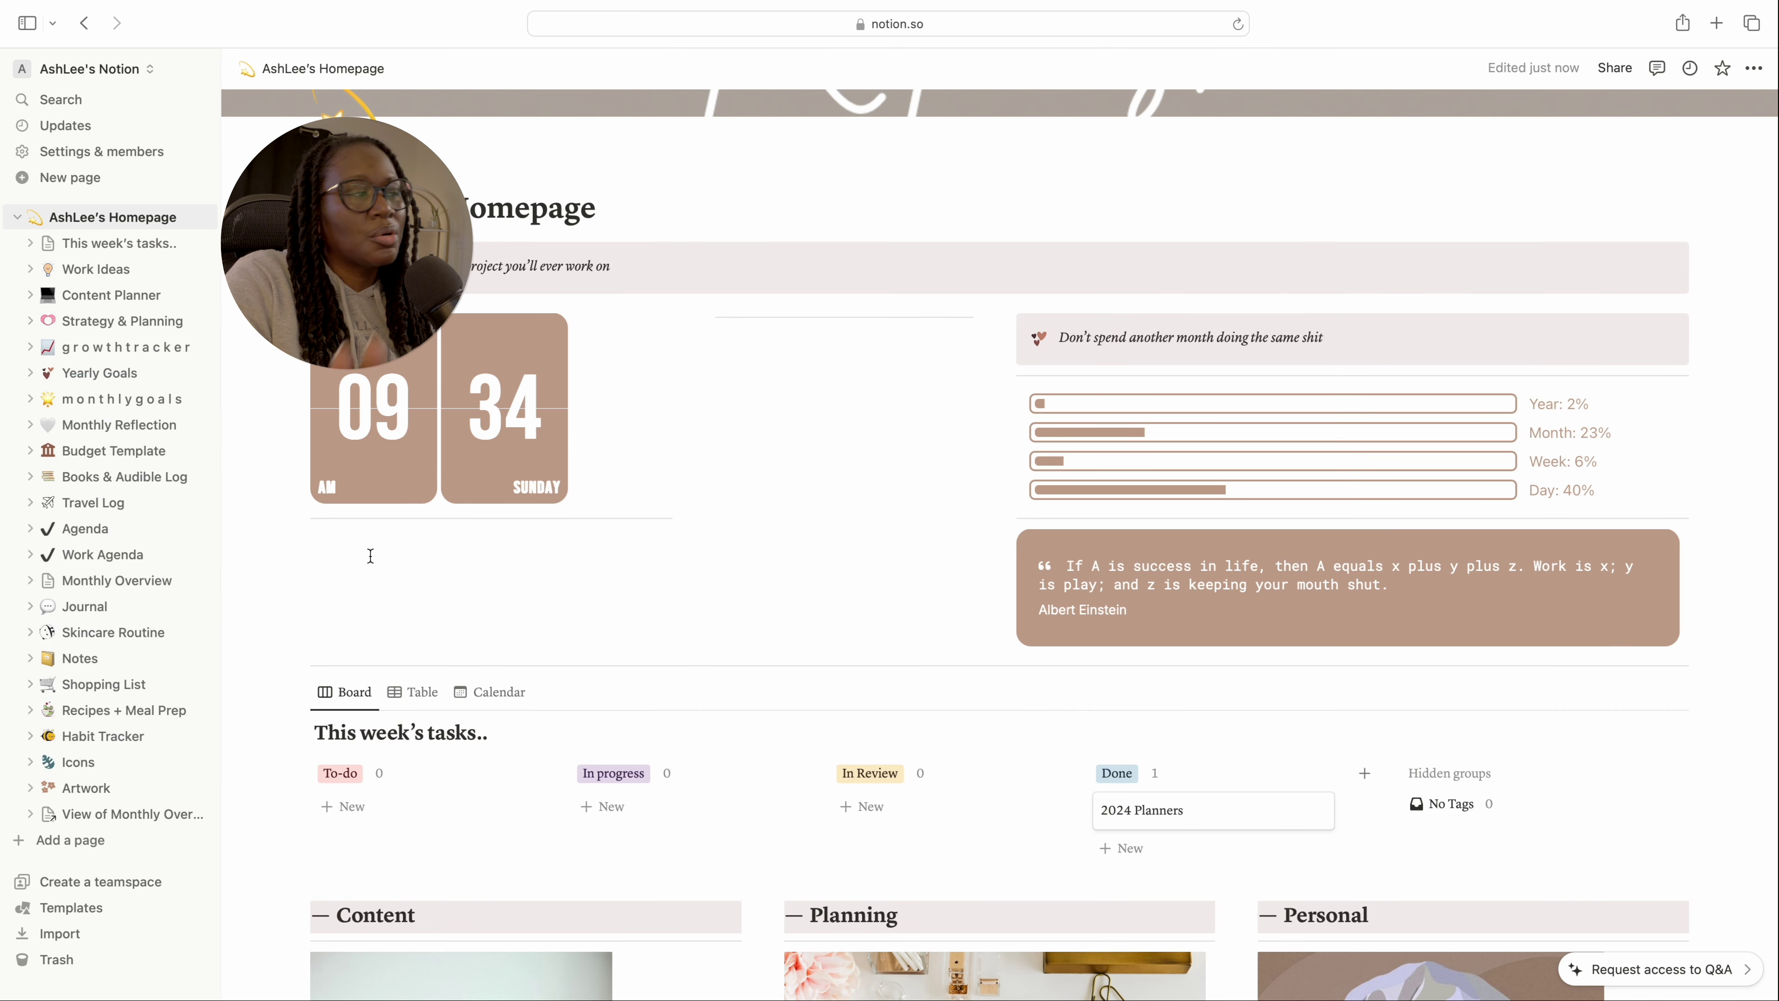
Delete the divider under the clock and move the "Don't spend another month doing the same shit" callout to that spot
left_click(300, 518)
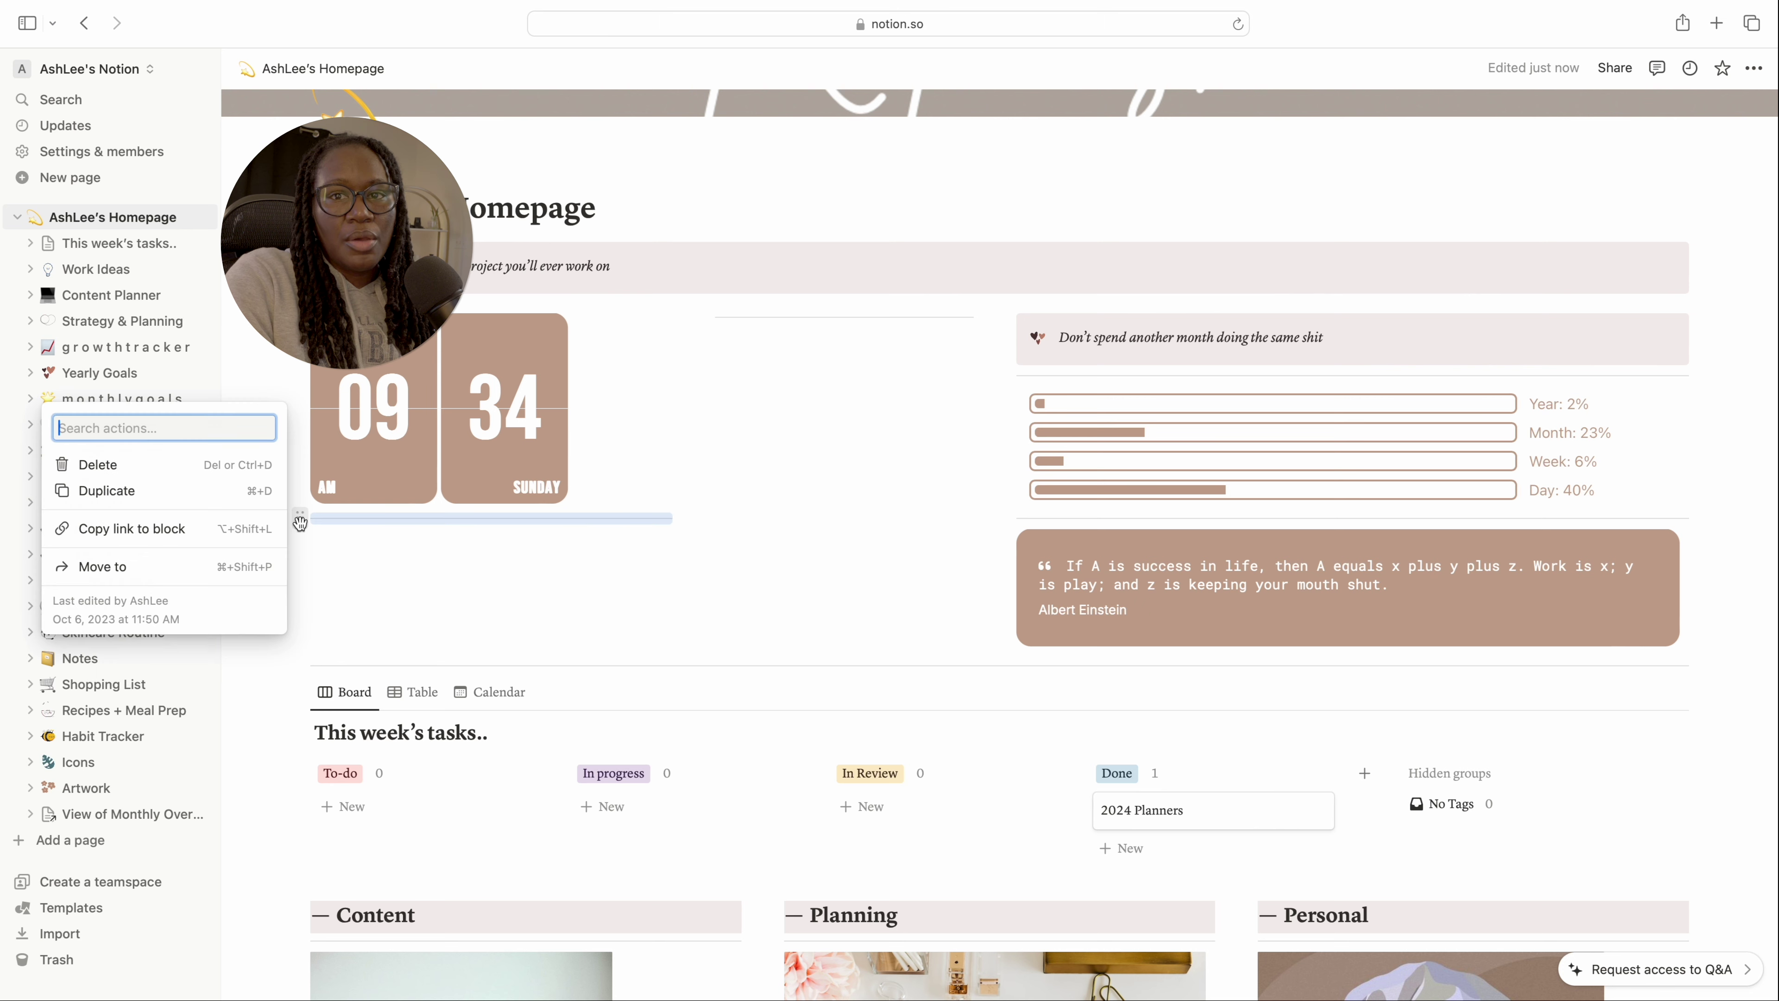
left_click(139, 468)
left_click_drag(998, 338, 302, 553)
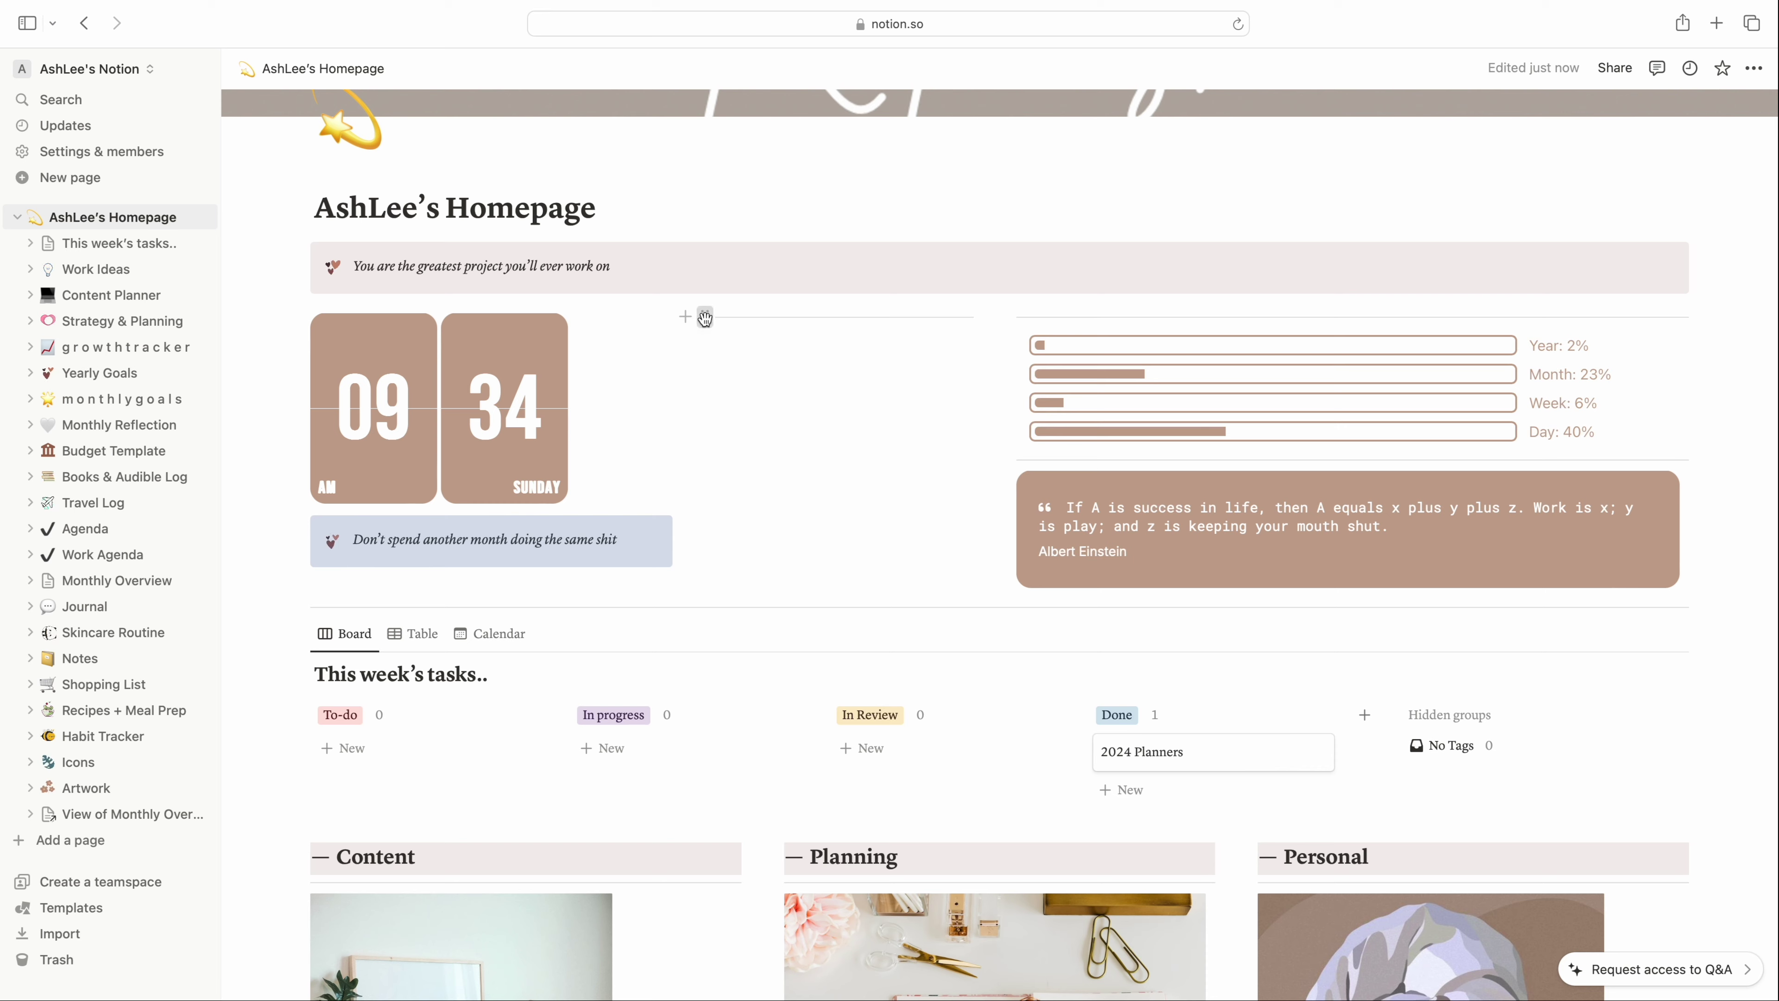
Delete the divider left in the empty middle column and move the Albert Einstein quote widget above the progress bars
left_click(705, 317)
left_click(549, 276)
left_click_drag(806, 494, 813, 334)
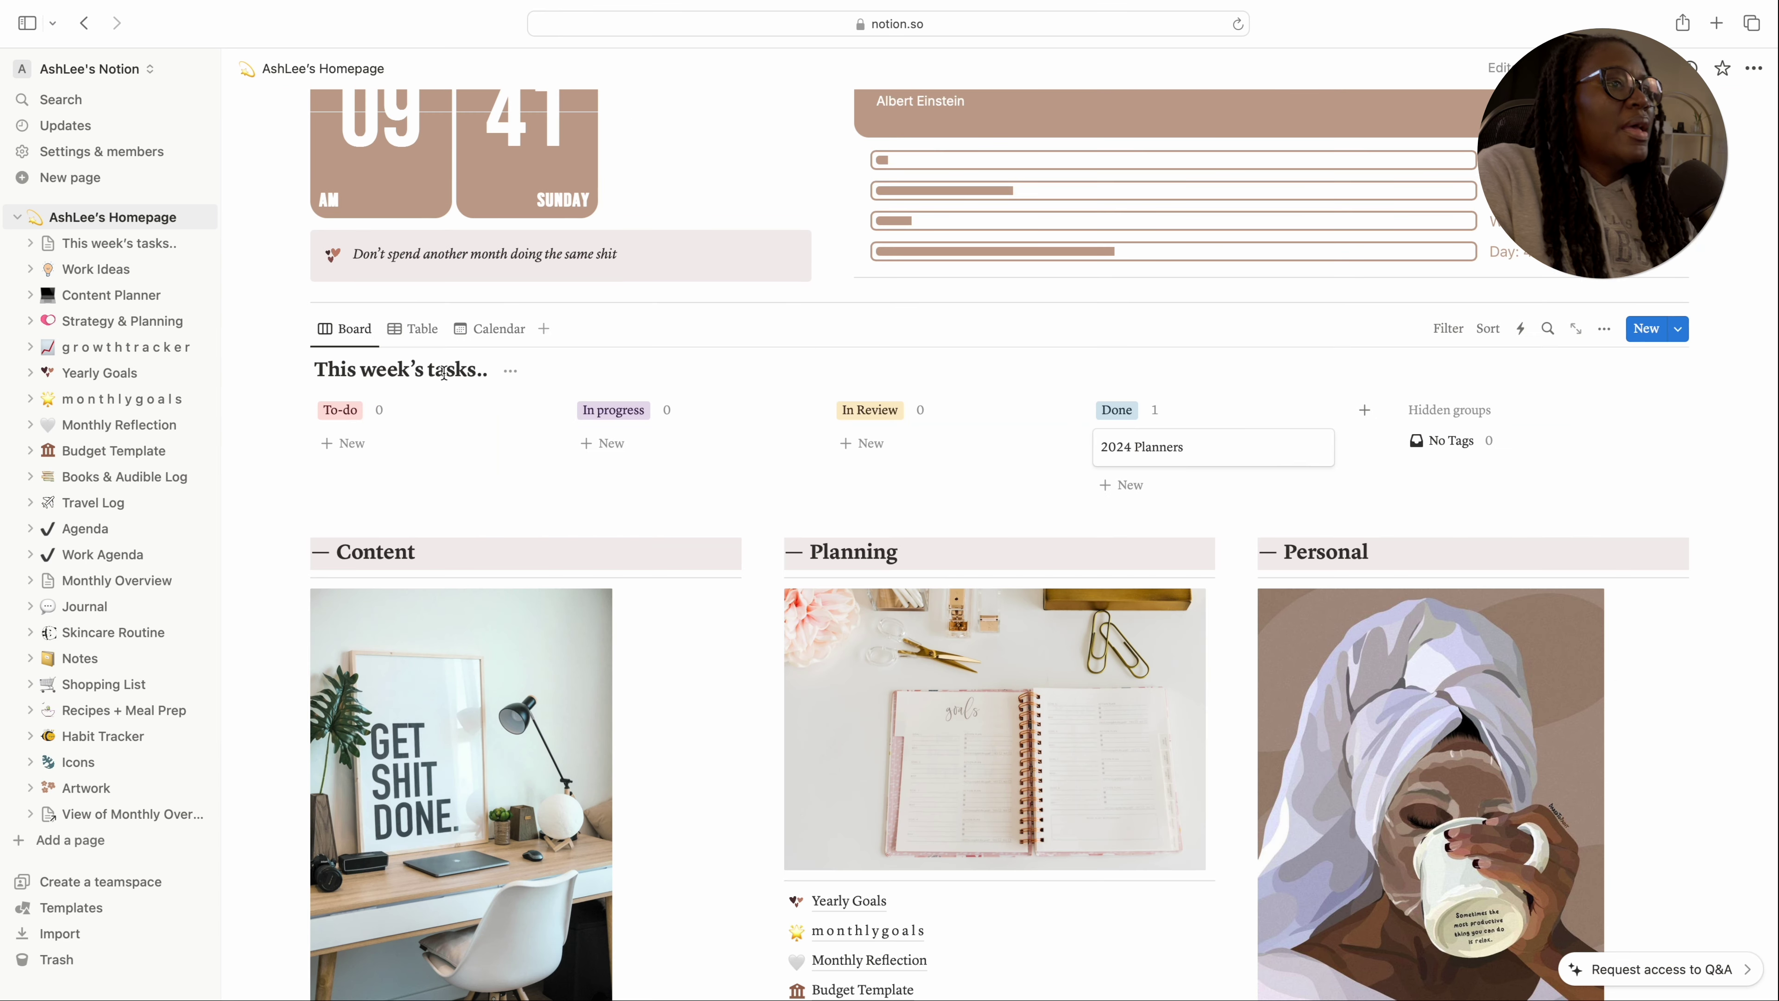
Rename the "This week's tasks.." database to "Tasks"
double_click(468, 377)
key("super+a")
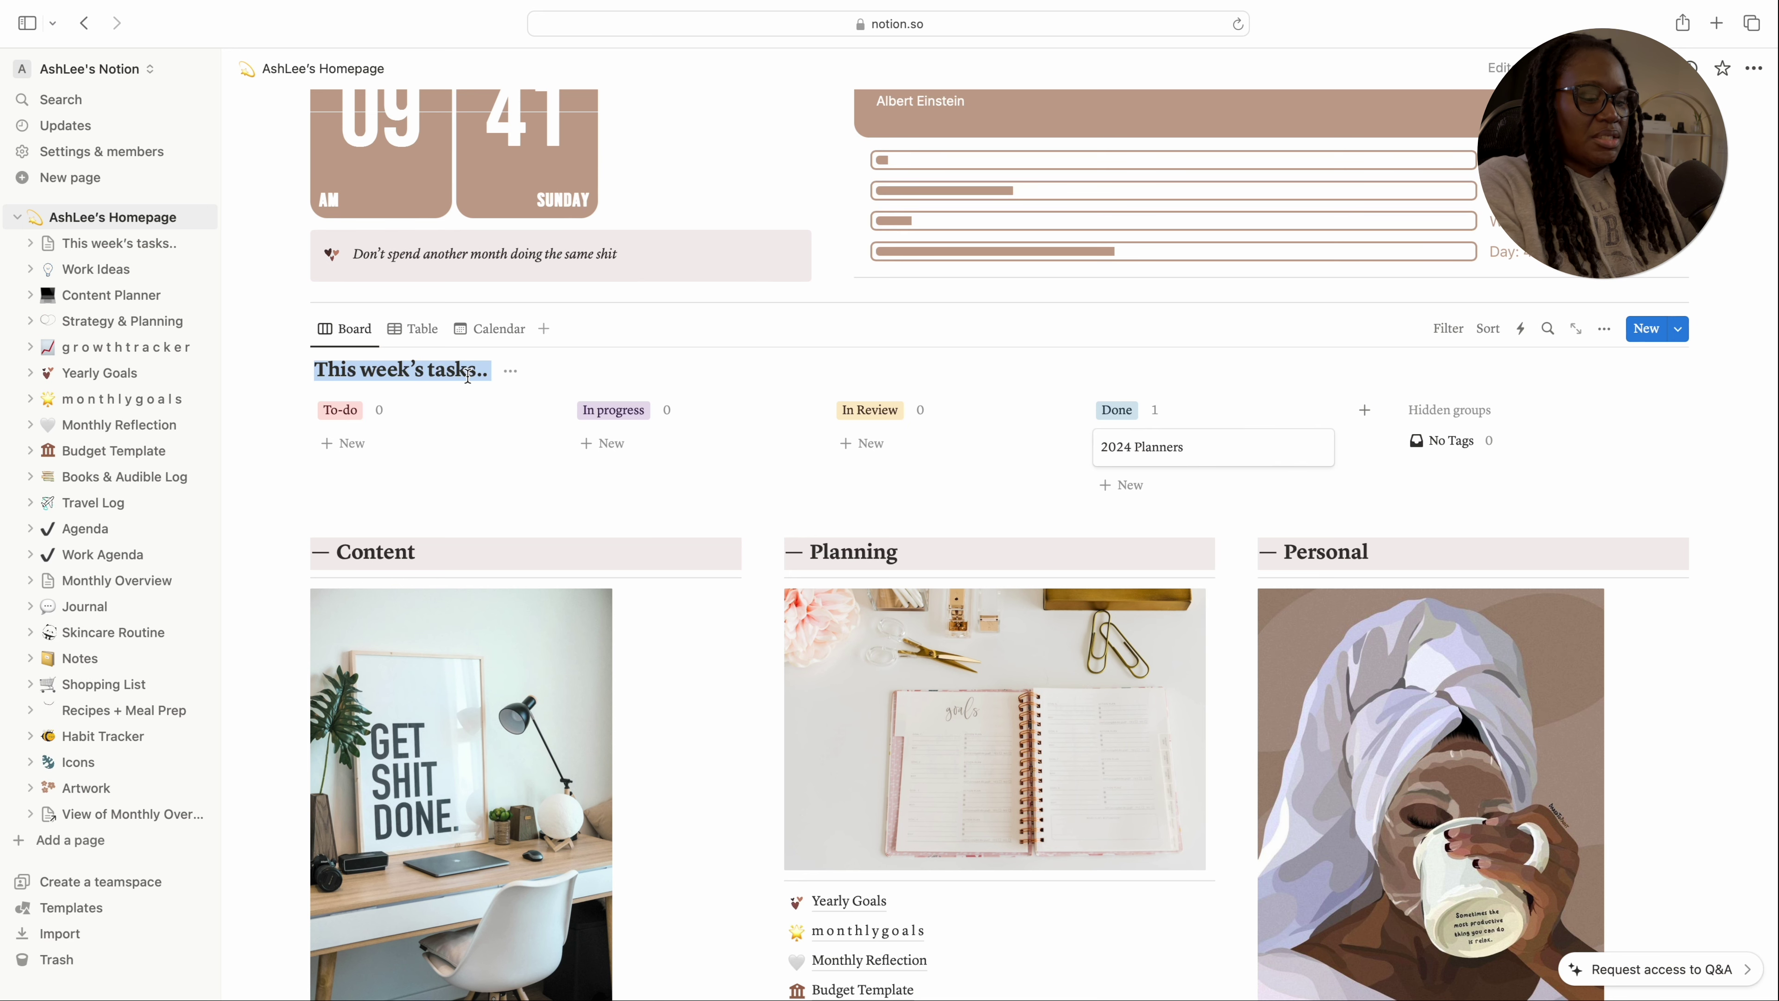
type("Tasks")
left_click(480, 385)
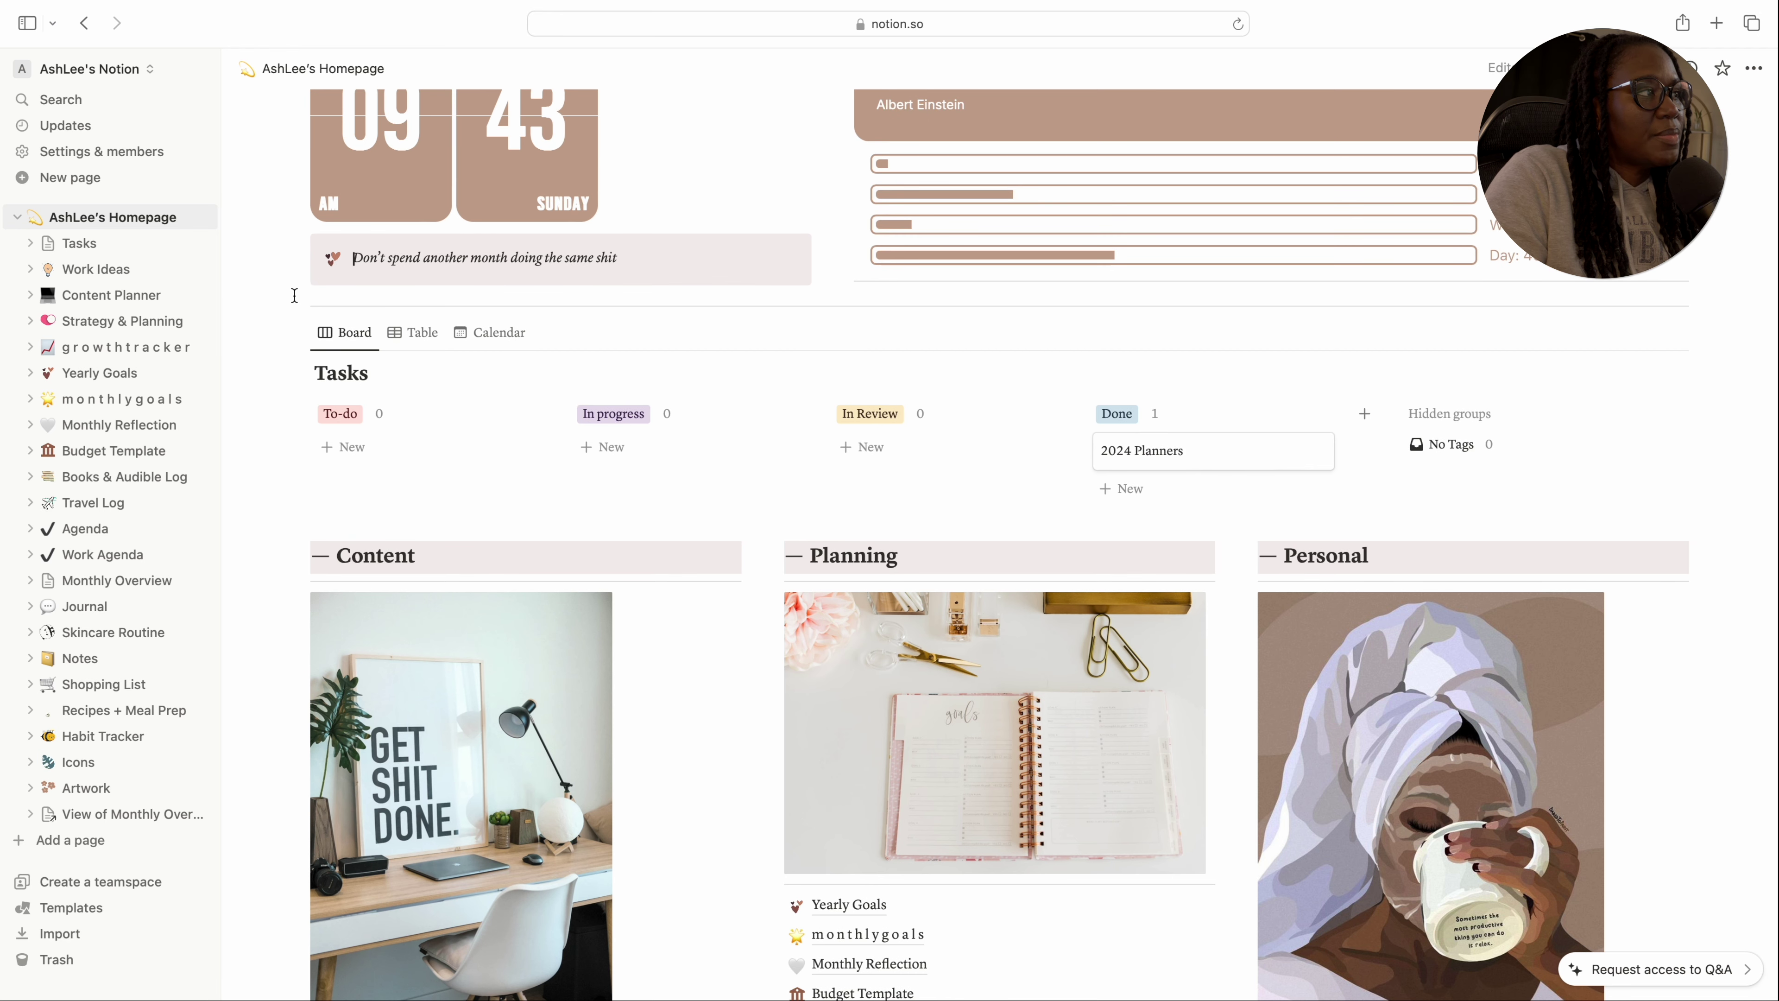
Add a text block reading "Tasks" directly beneath the callout under the clock
left_click(294, 295)
left_click_drag(295, 295, 327, 294)
left_click(336, 302)
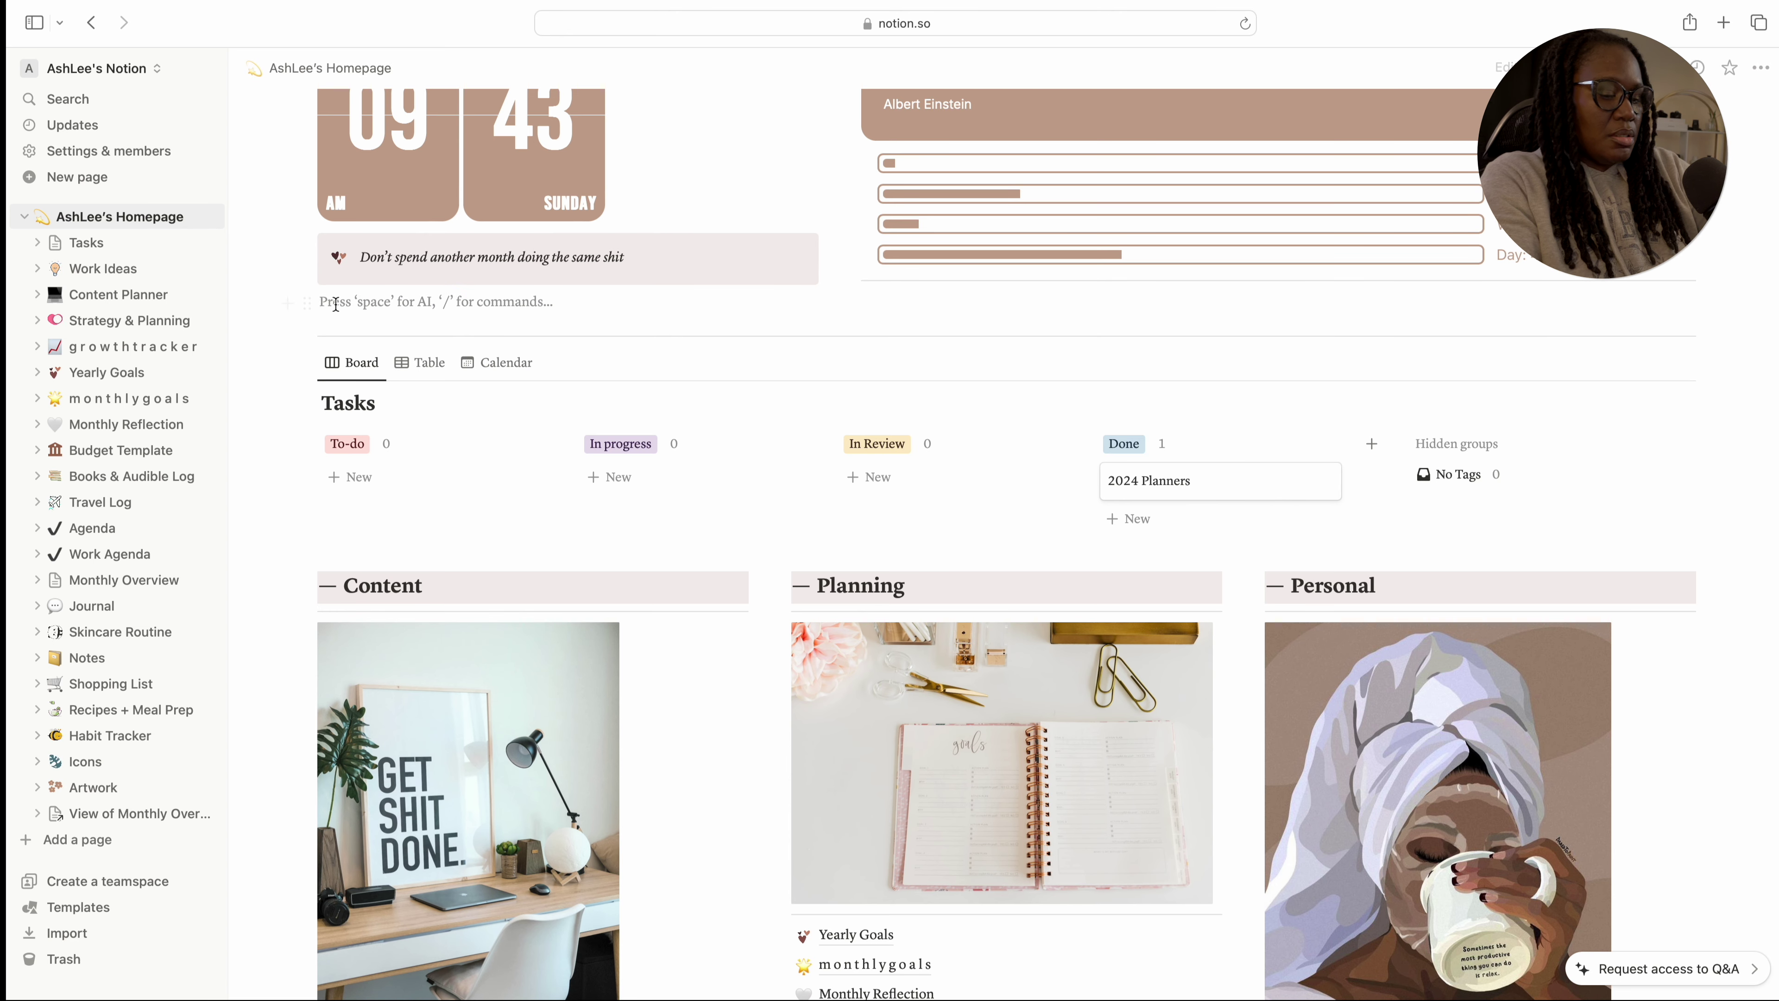
type("TAsks")
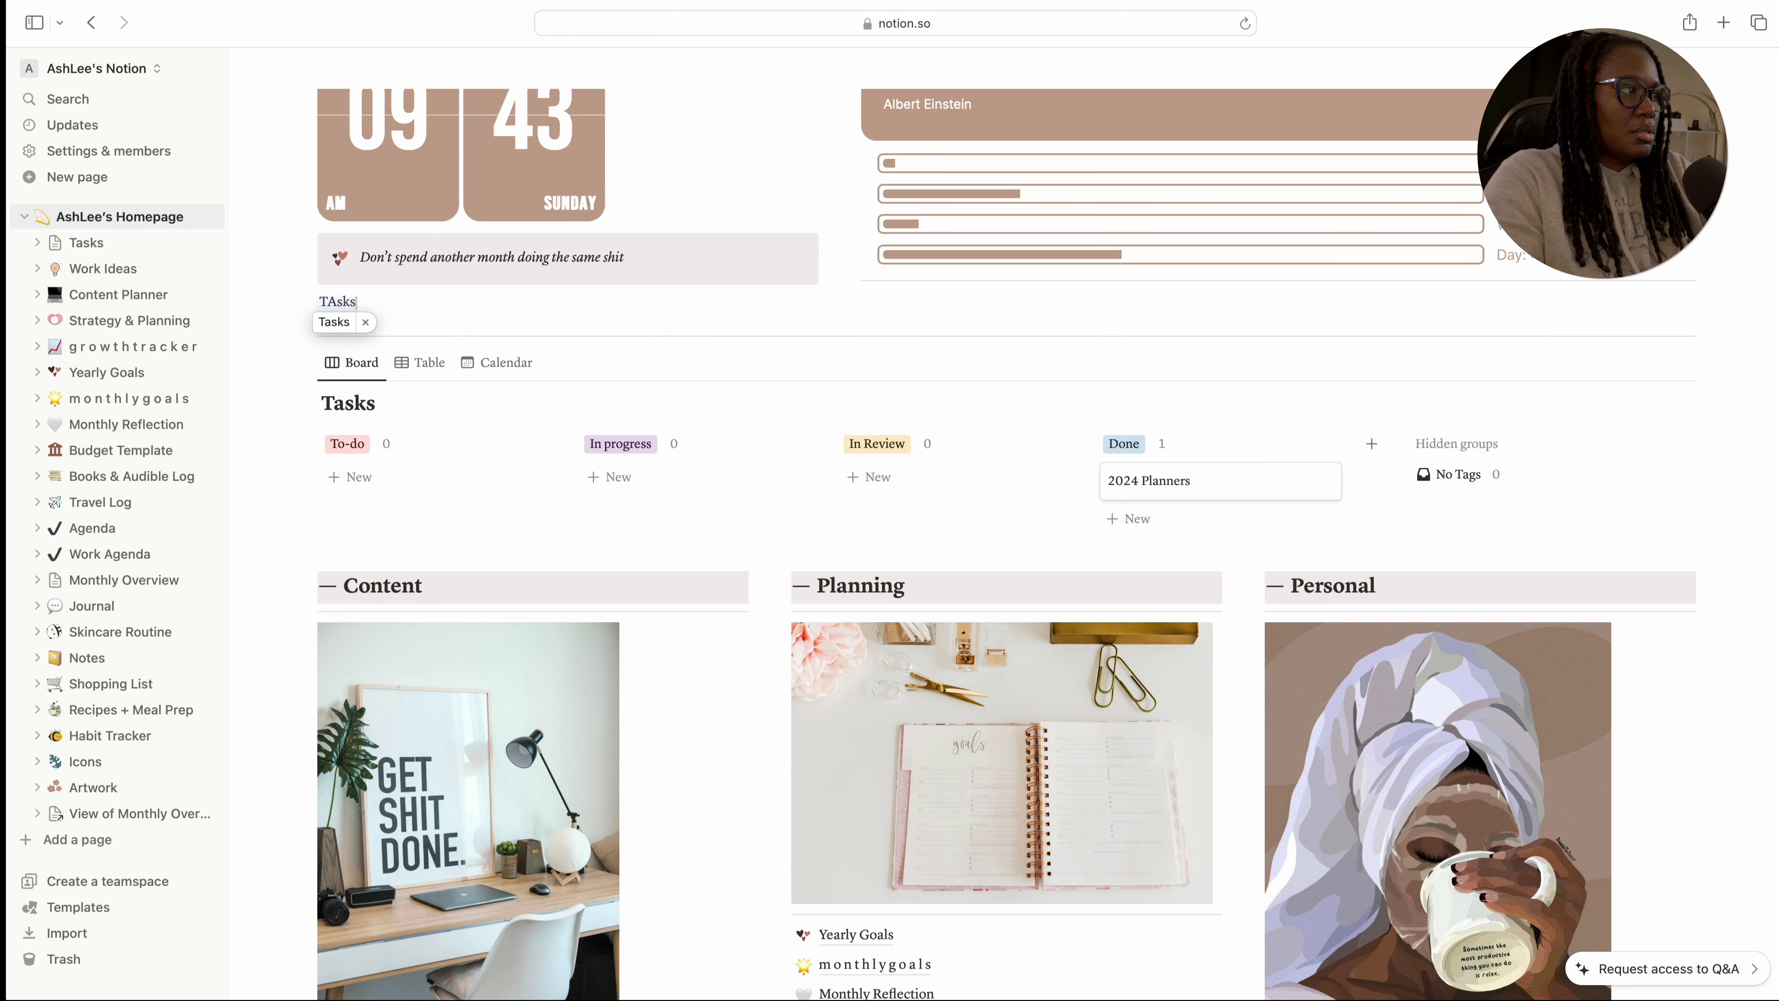
key("Return")
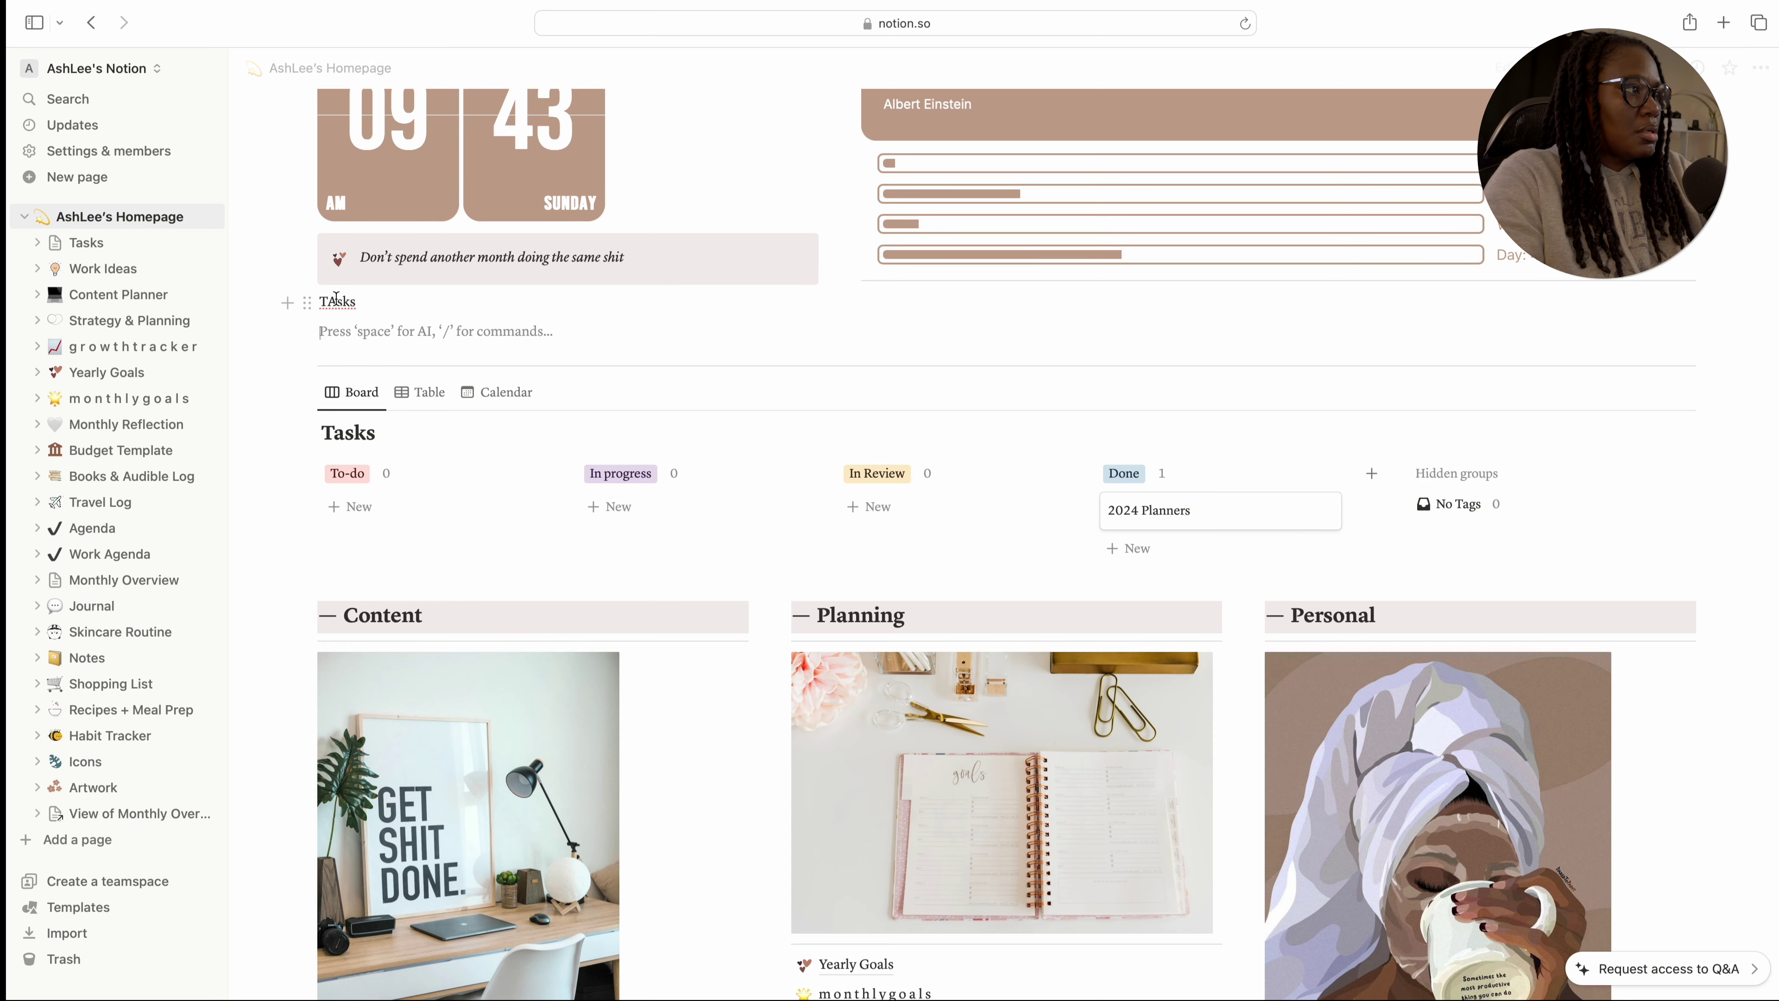
left_click(327, 302)
left_click_drag(361, 303, 319, 302)
type("Tasks")
Turn the new Tasks text into a Heading 3 and move it below the divider, directly above the board
left_click(307, 302)
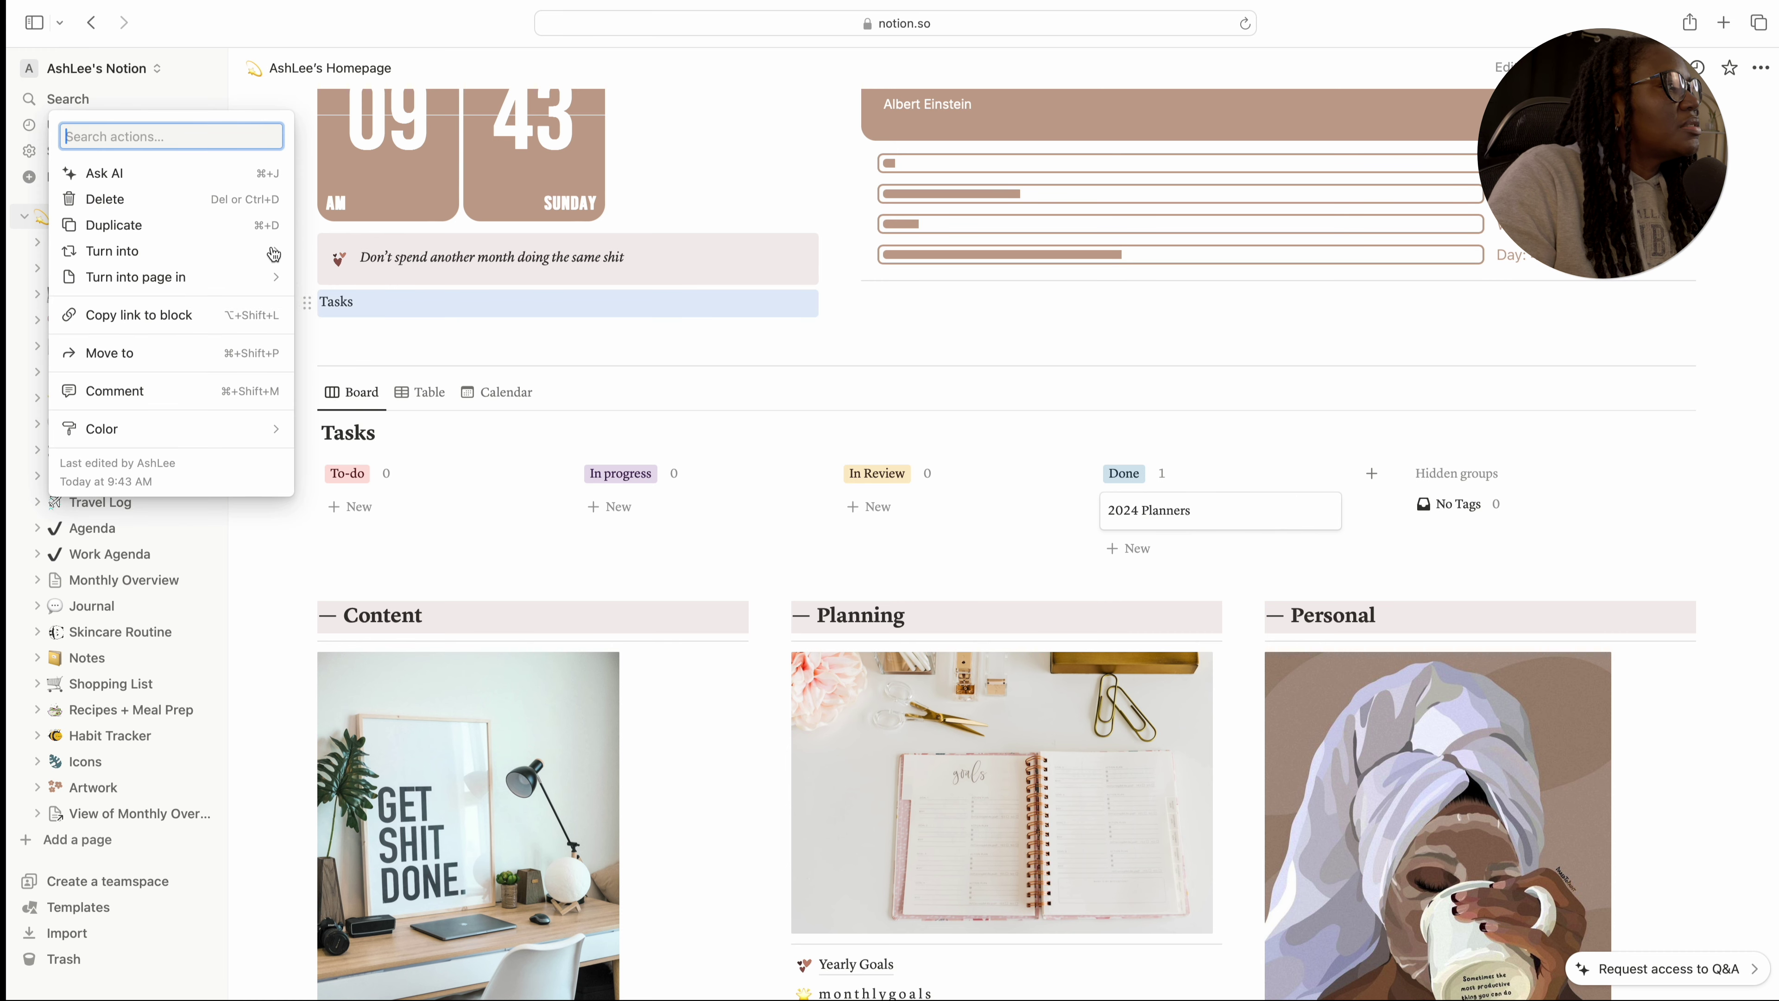
mouse_move(273, 251)
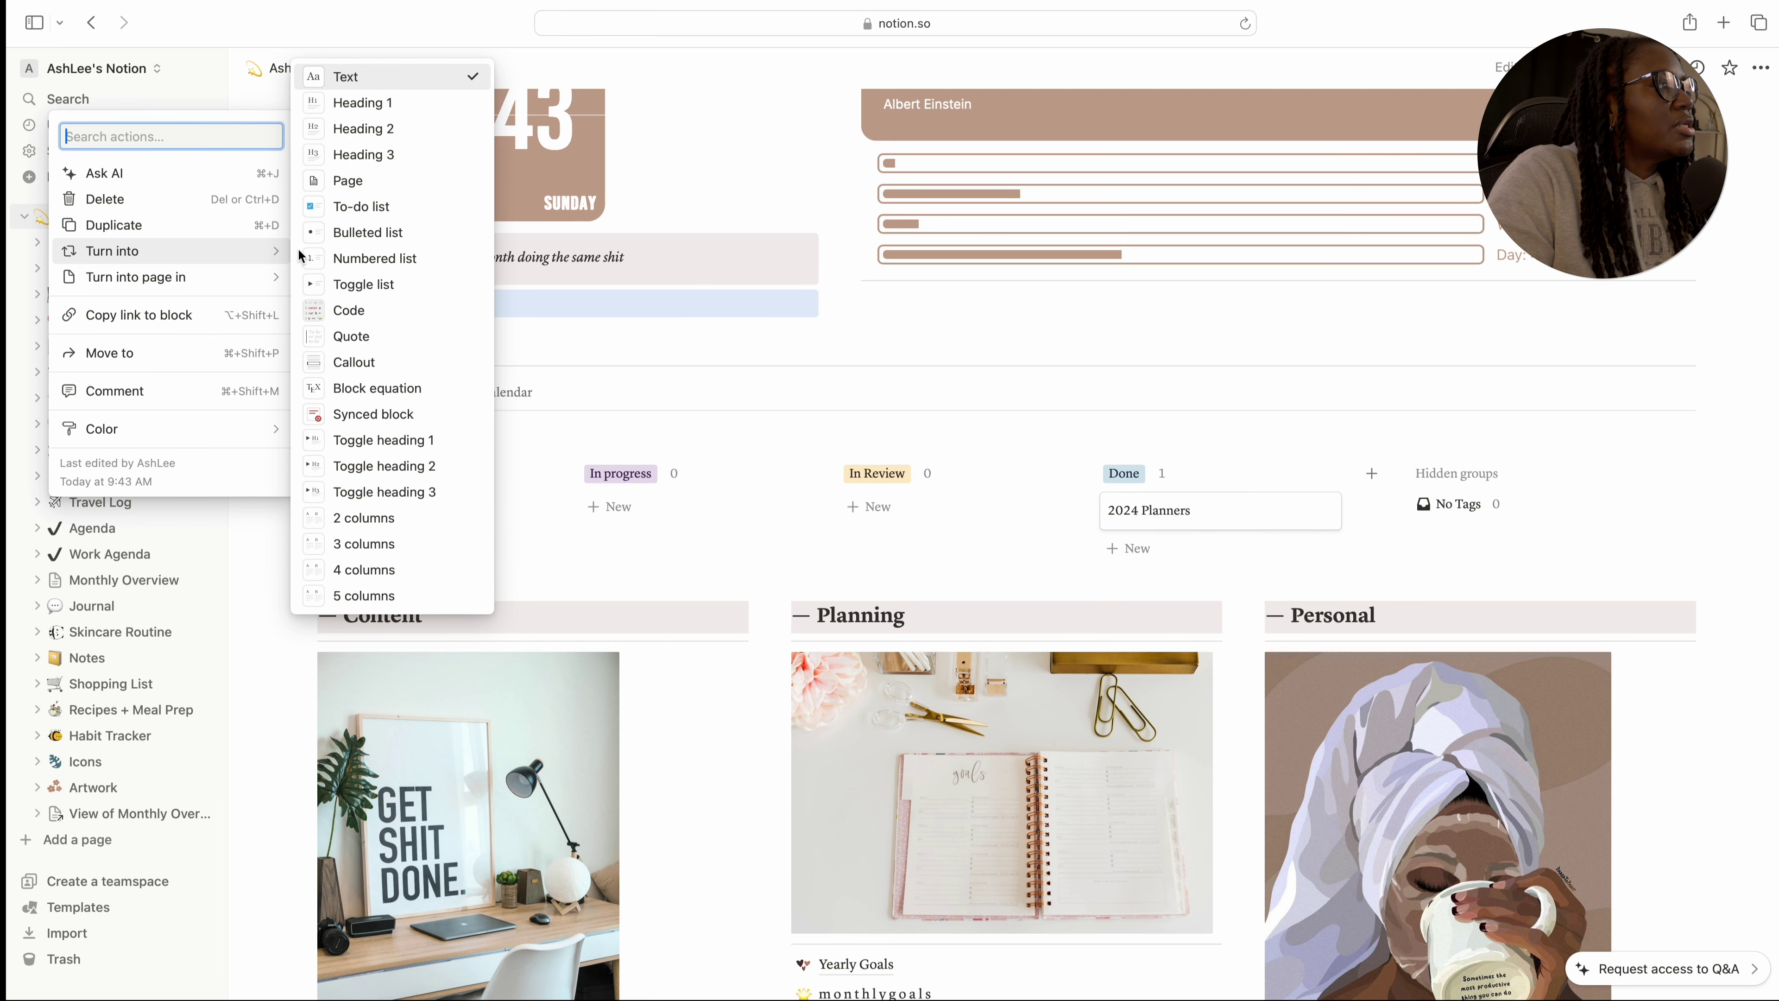
left_click(394, 156)
left_click_drag(310, 341, 308, 381)
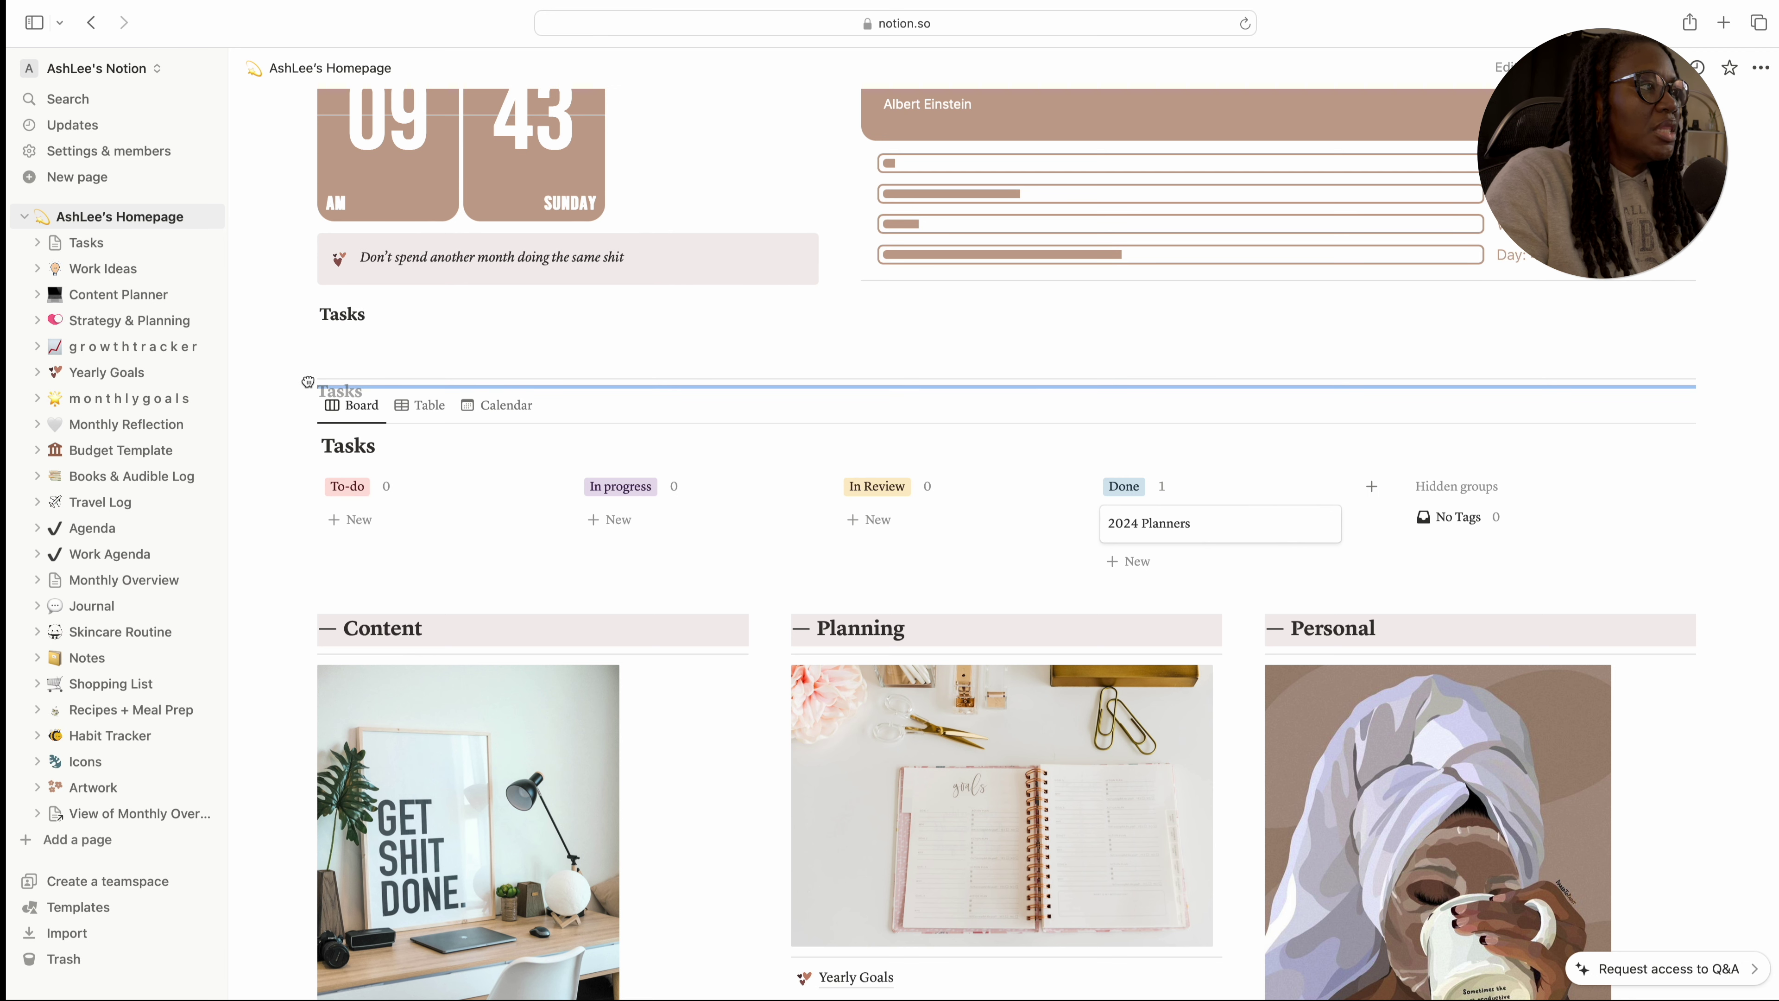
left_click_drag(308, 382, 308, 382)
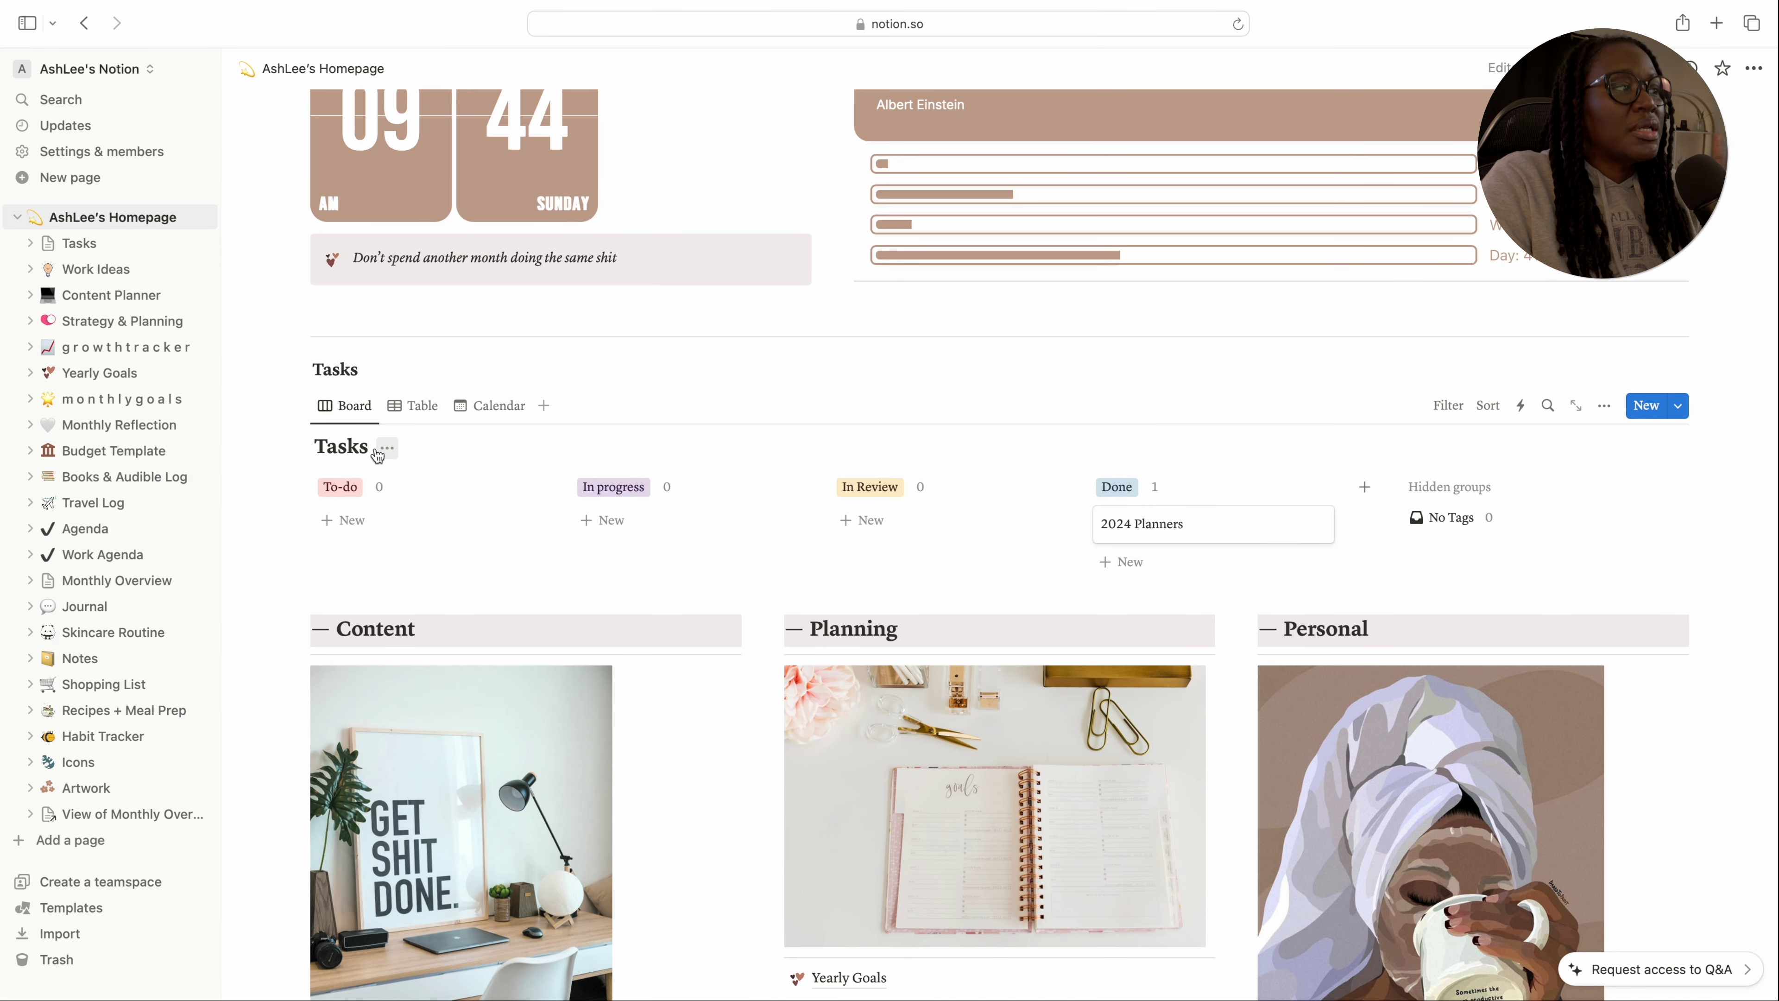
Hide the database title of the Tasks board in its layout settings
left_click(388, 451)
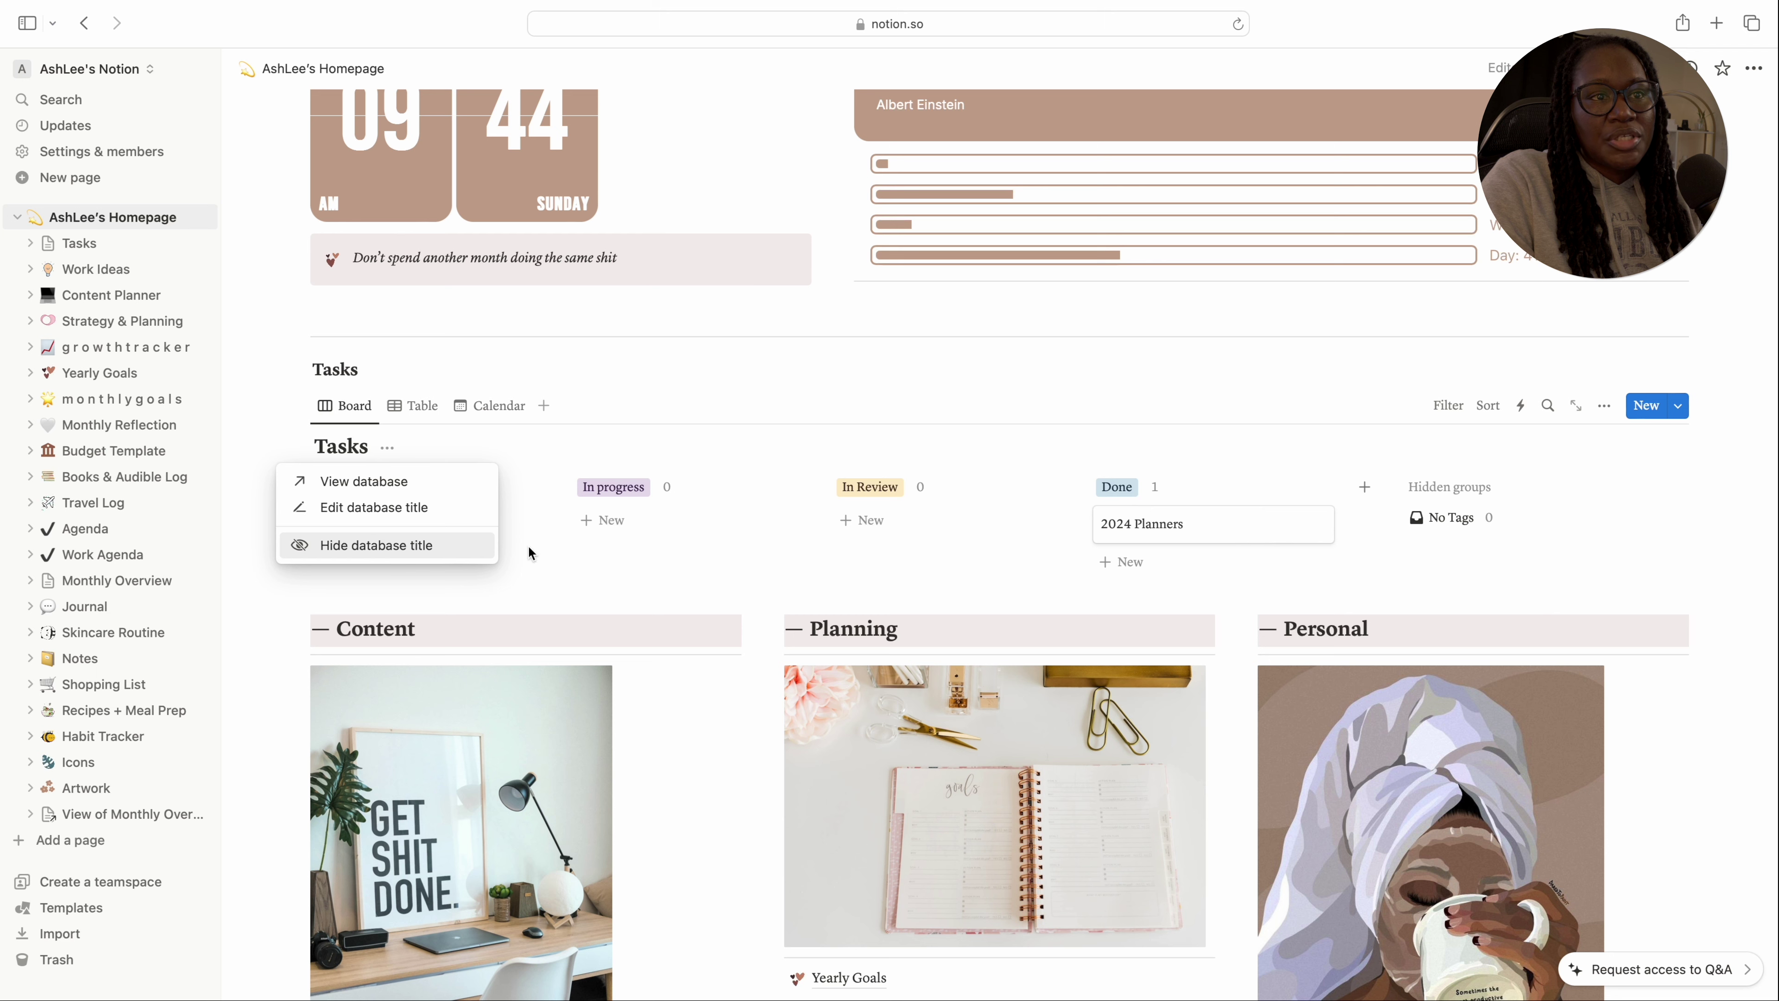
left_click(1606, 405)
left_click(1605, 405)
left_click(1609, 525)
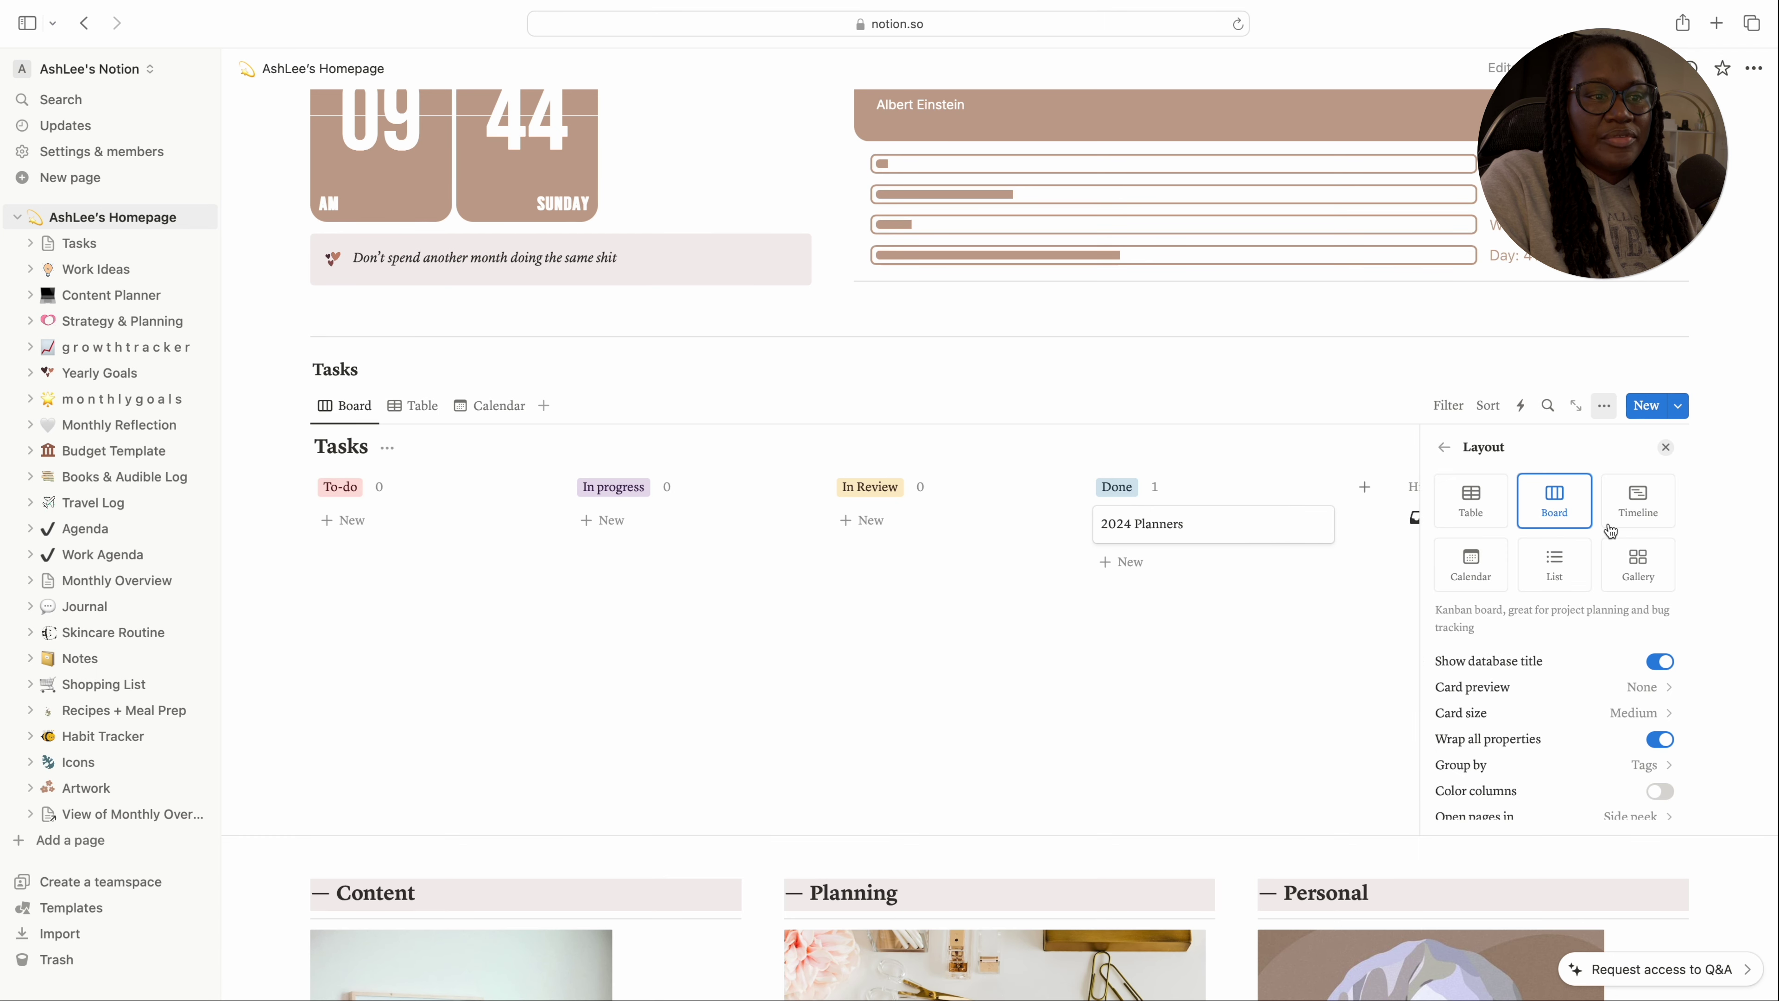
scroll(1626, 780, "down", 2)
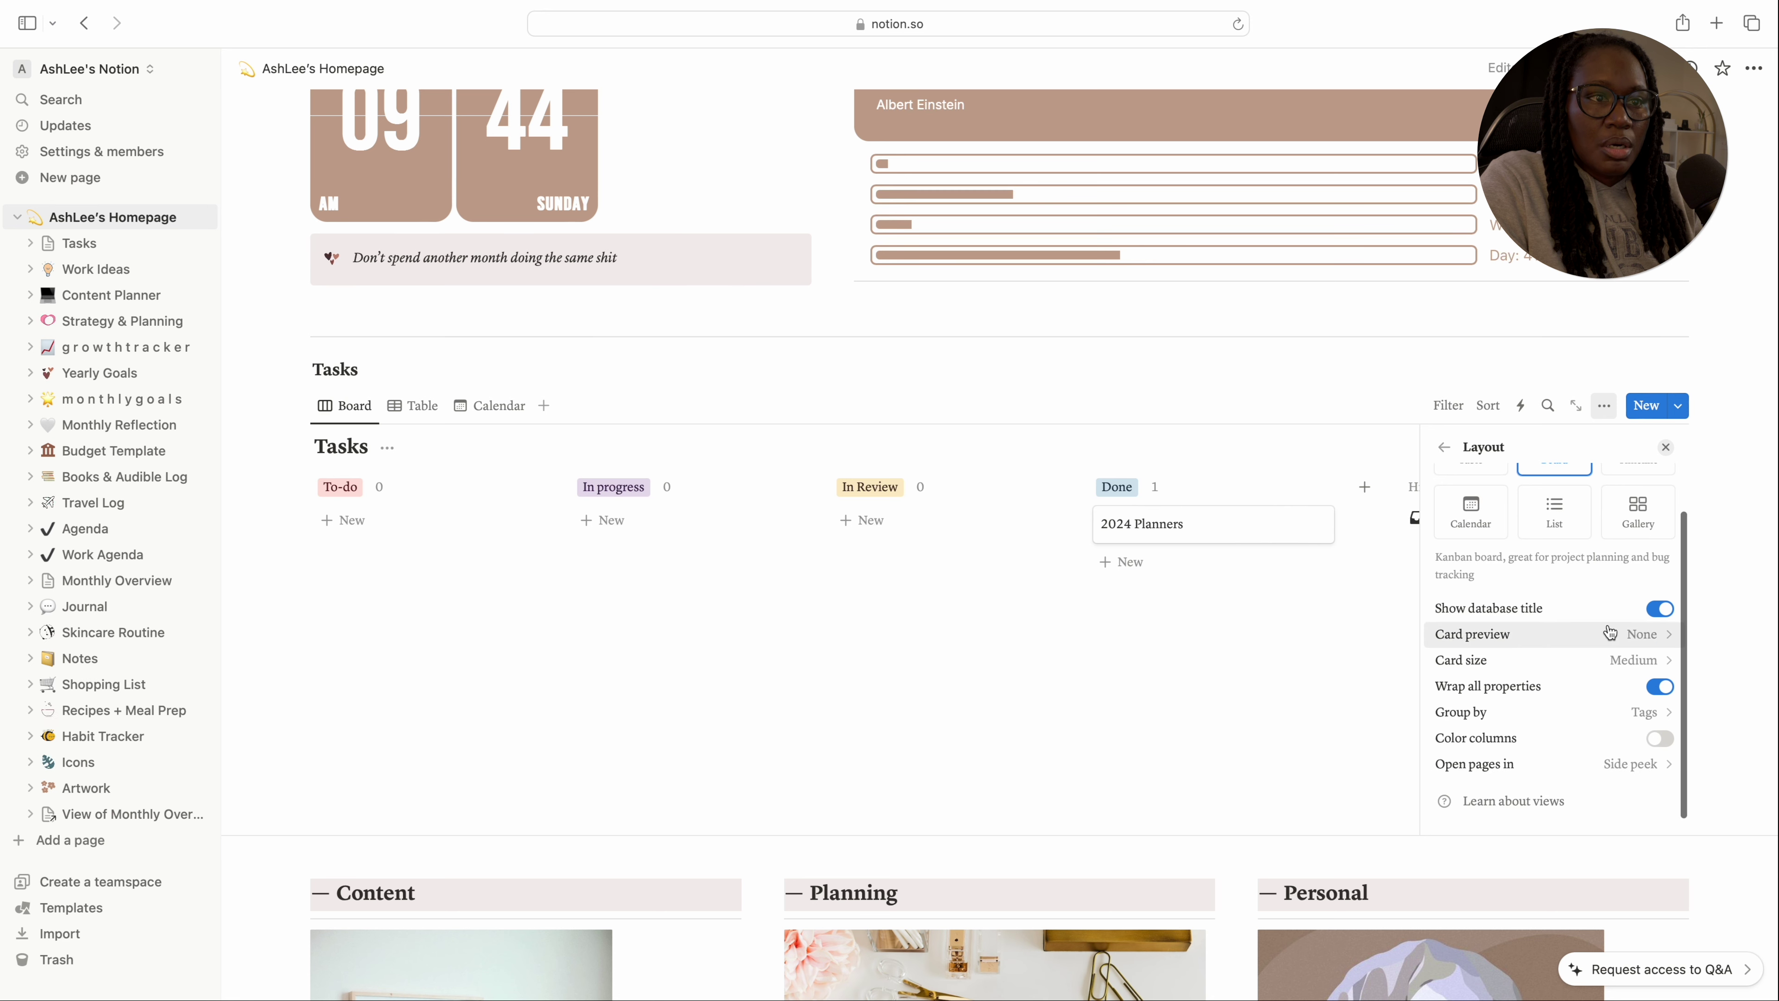
left_click(1659, 608)
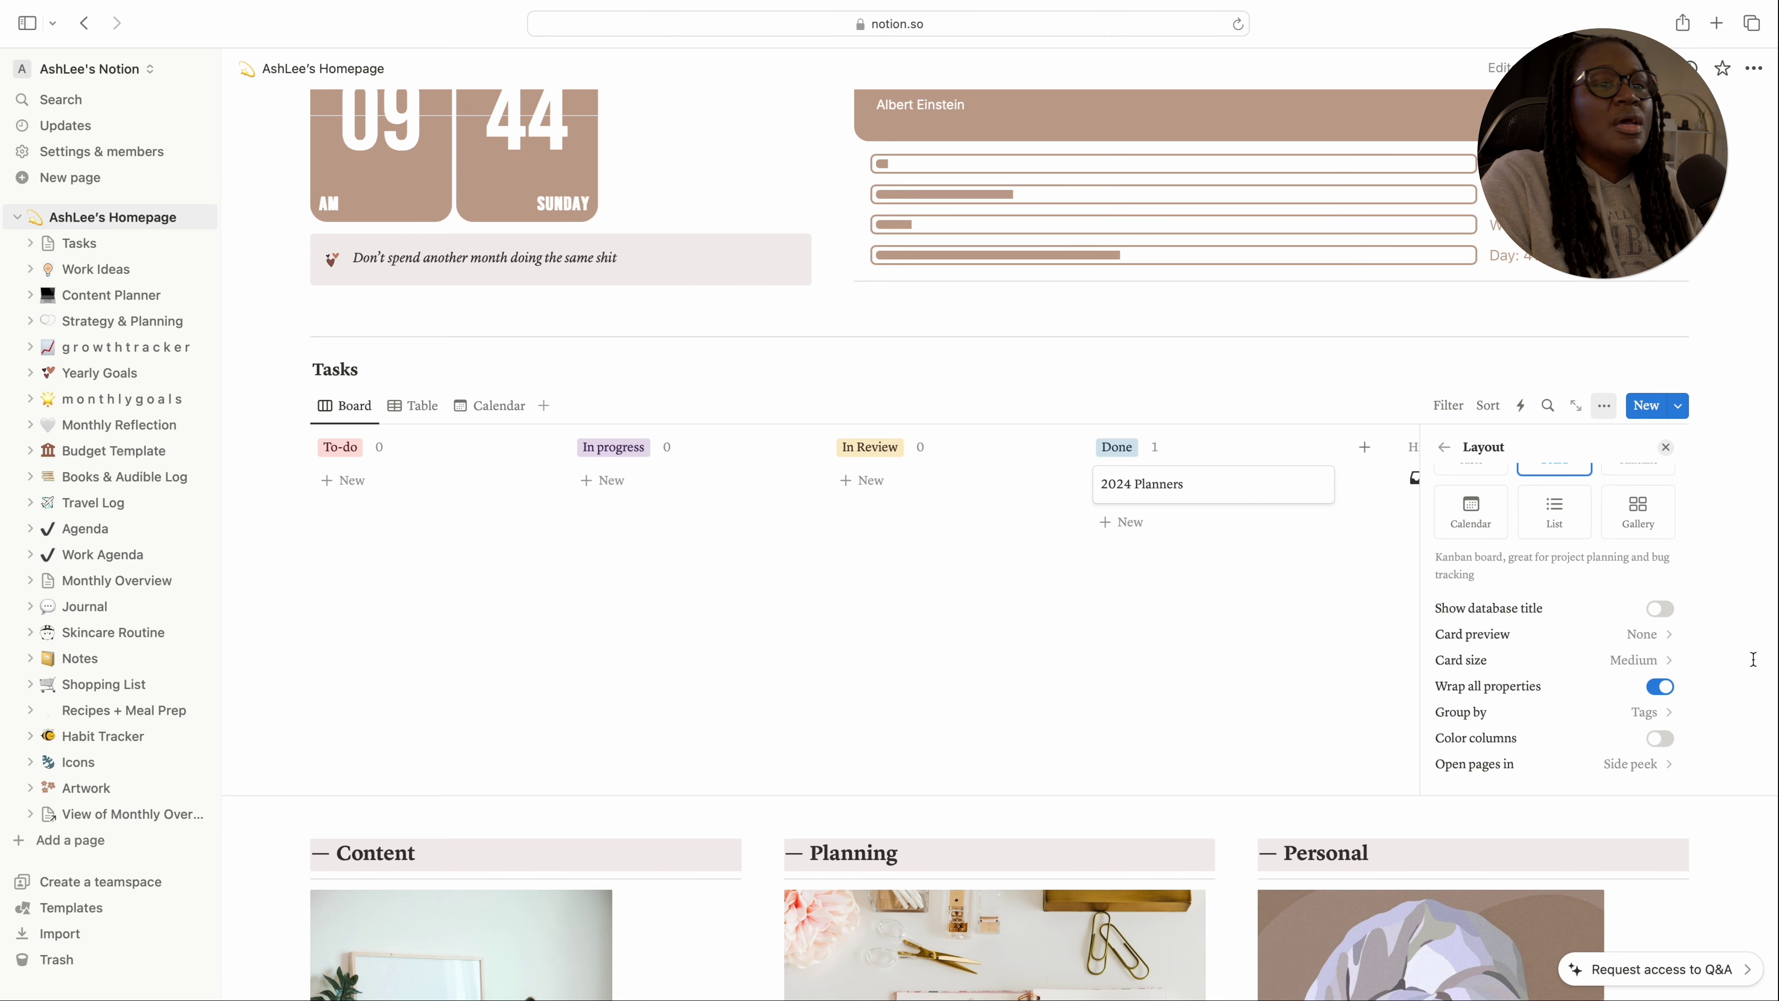
left_click(1665, 448)
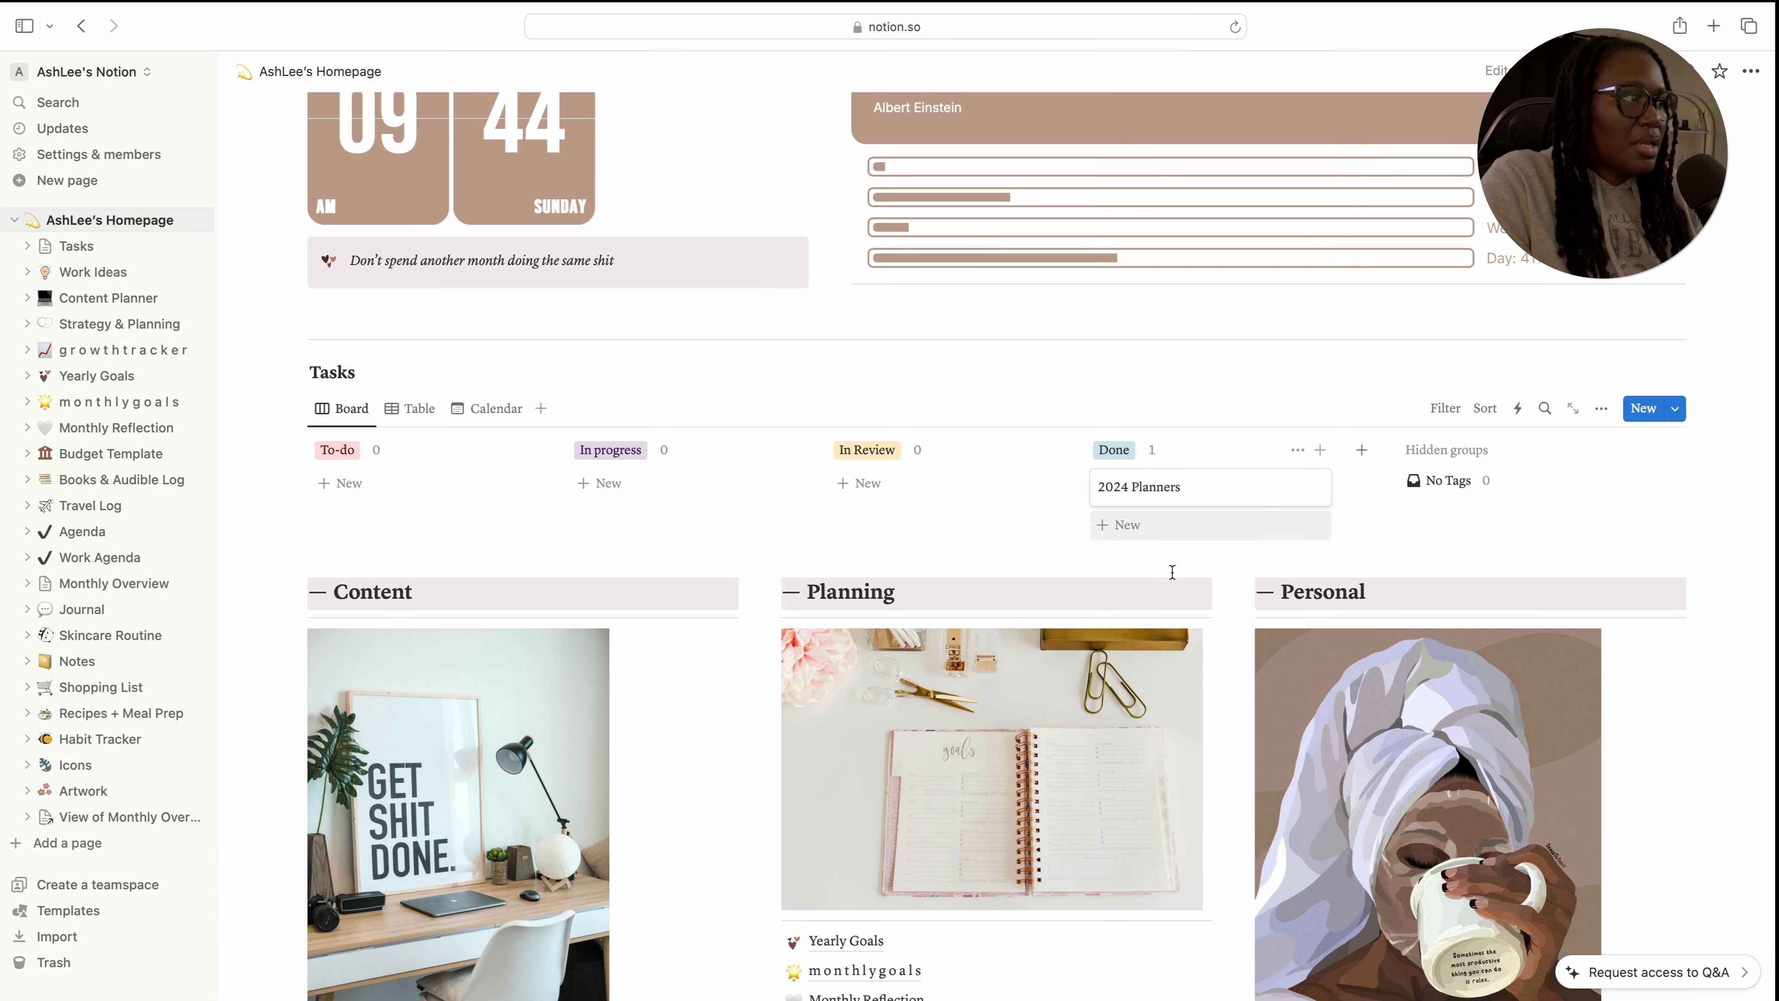
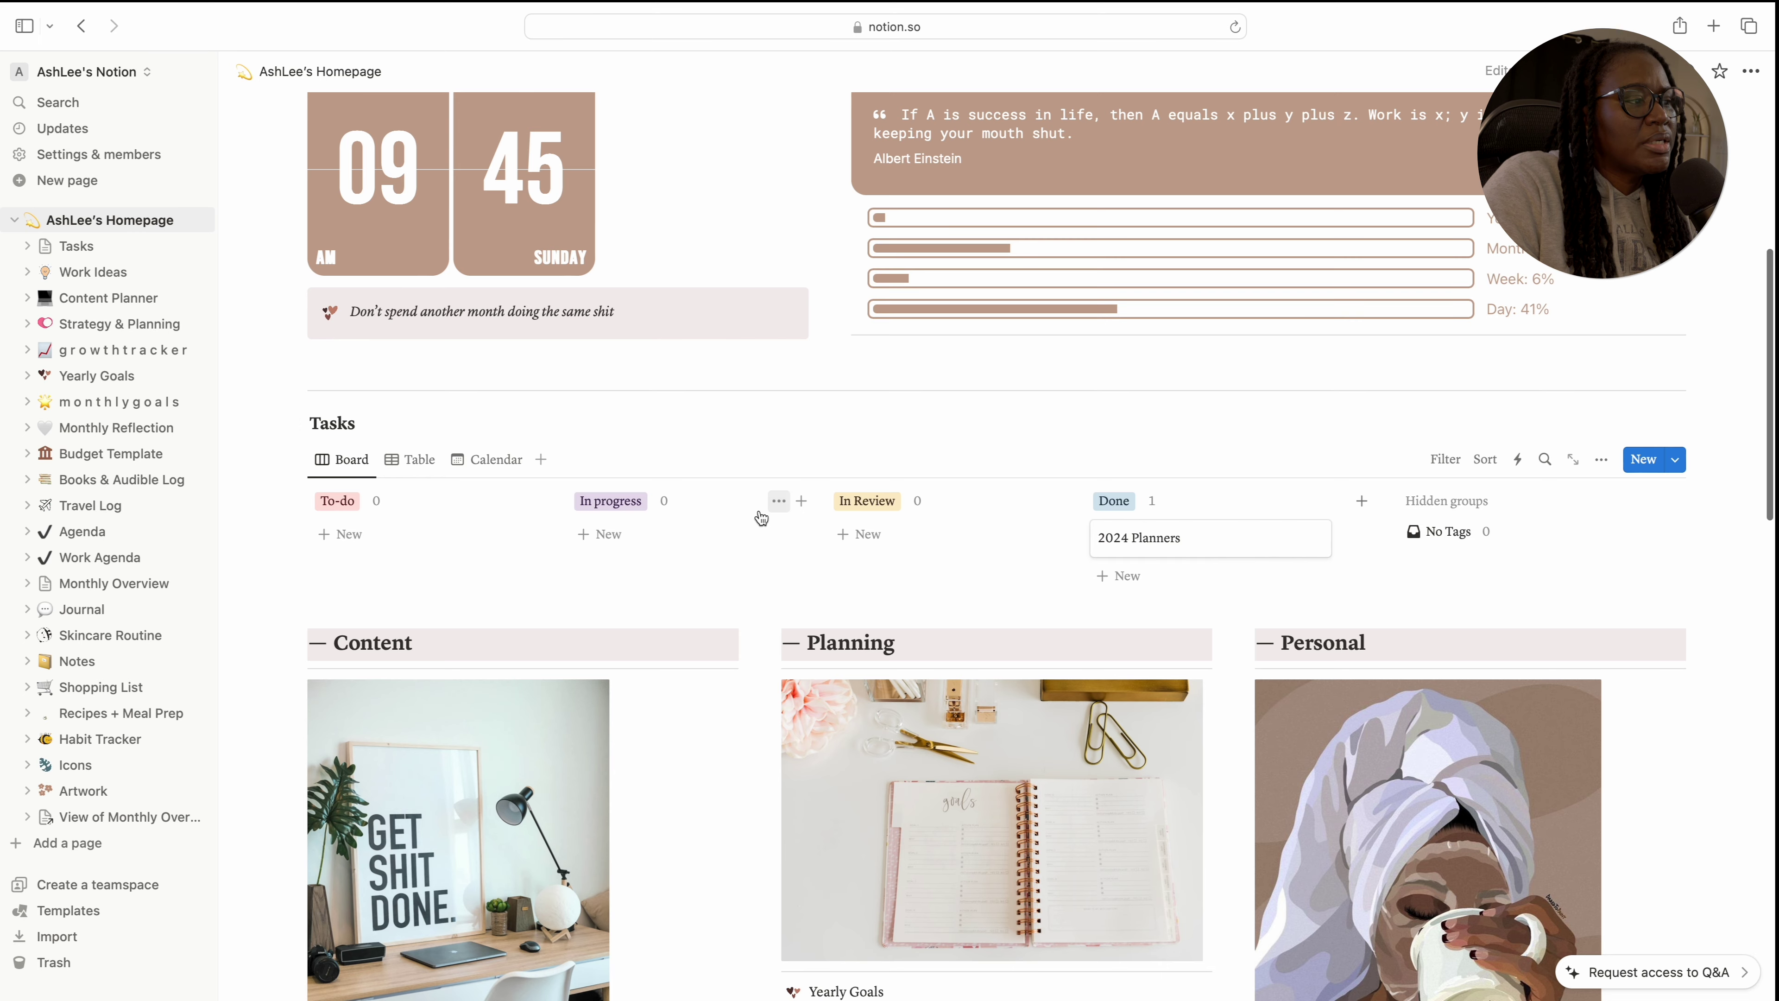
Shrink the column images: Content to about 60%, Planning to about 80% and Personal to about 50% of the column width
scroll(656, 492, "down", 9)
scroll(658, 490, "down", 1)
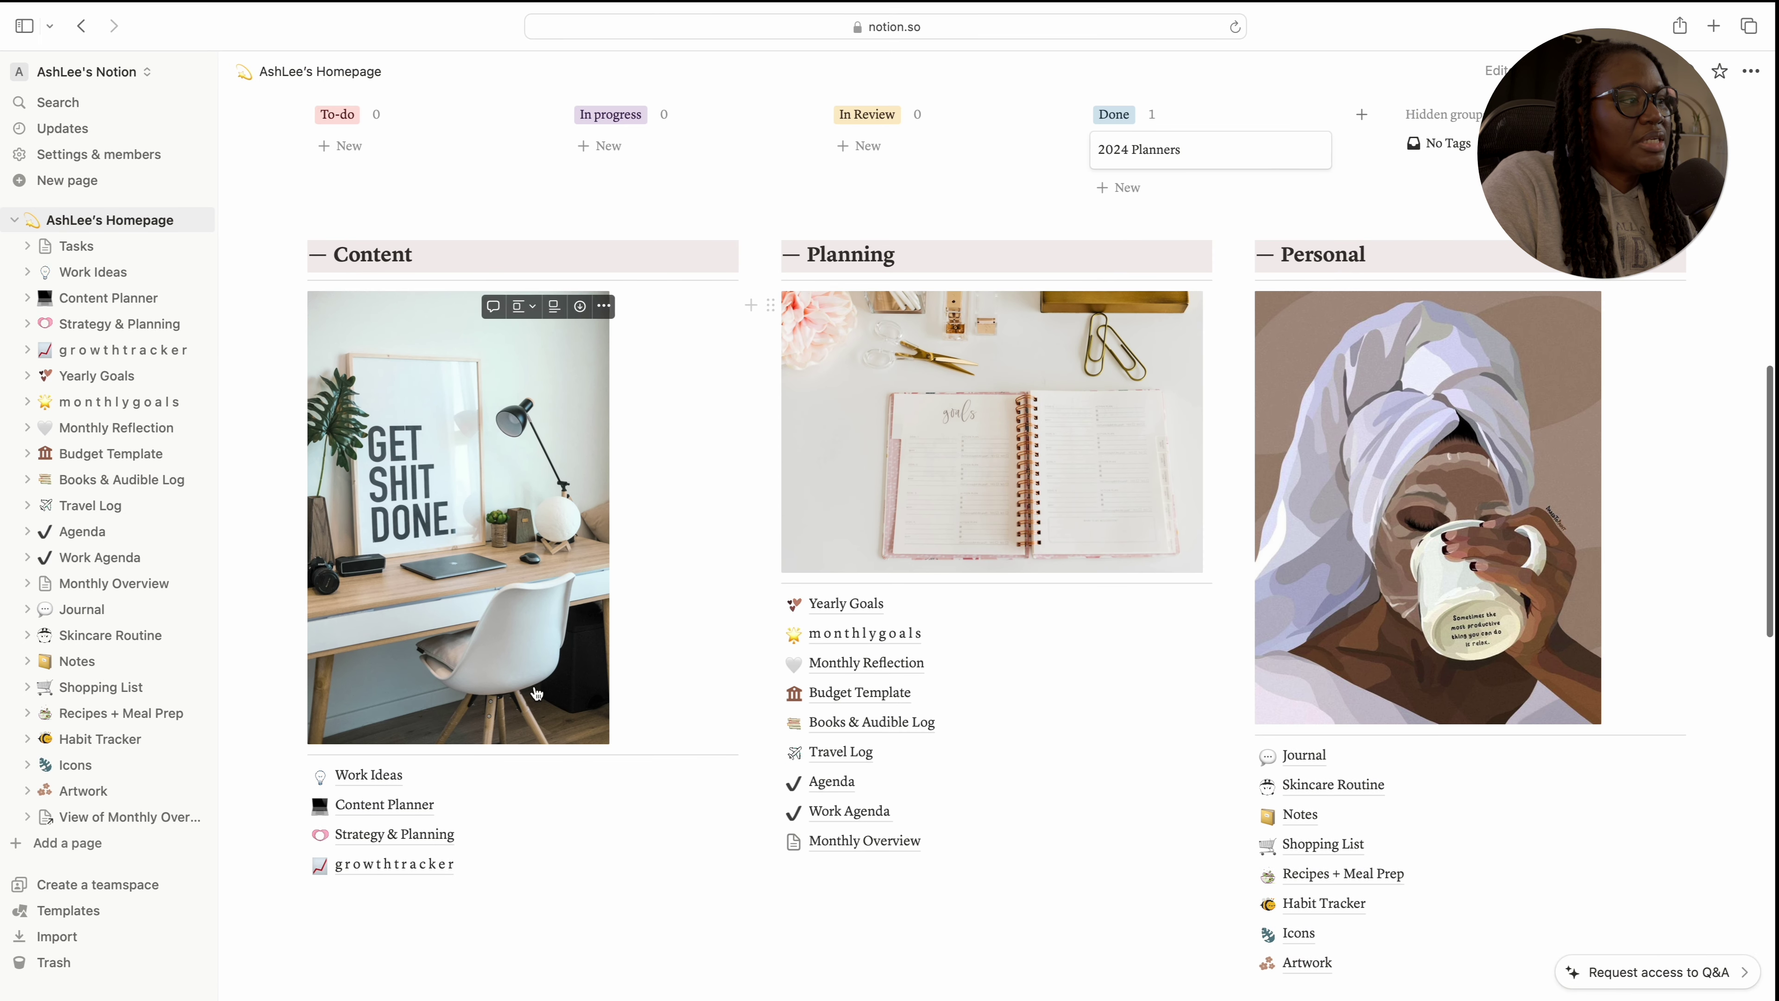
left_click_drag(612, 519, 567, 491)
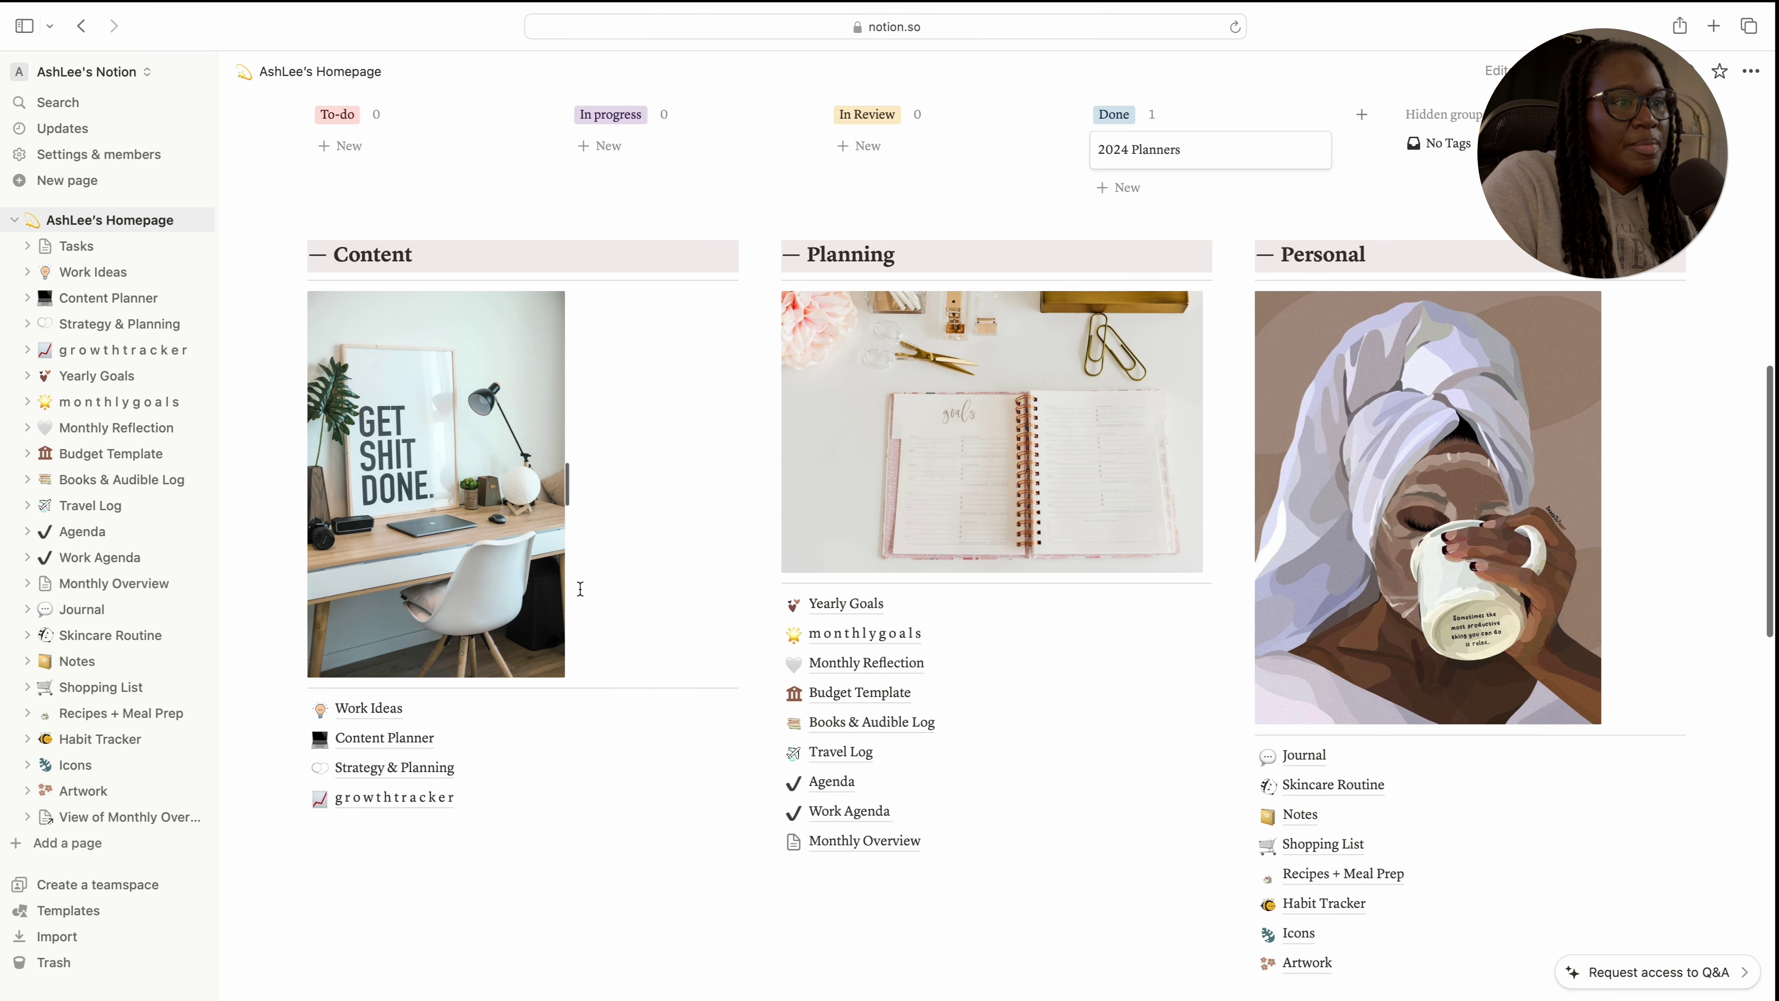
left_click(1201, 565)
left_click_drag(1206, 452, 1129, 453)
scroll(1633, 699, "down", 2)
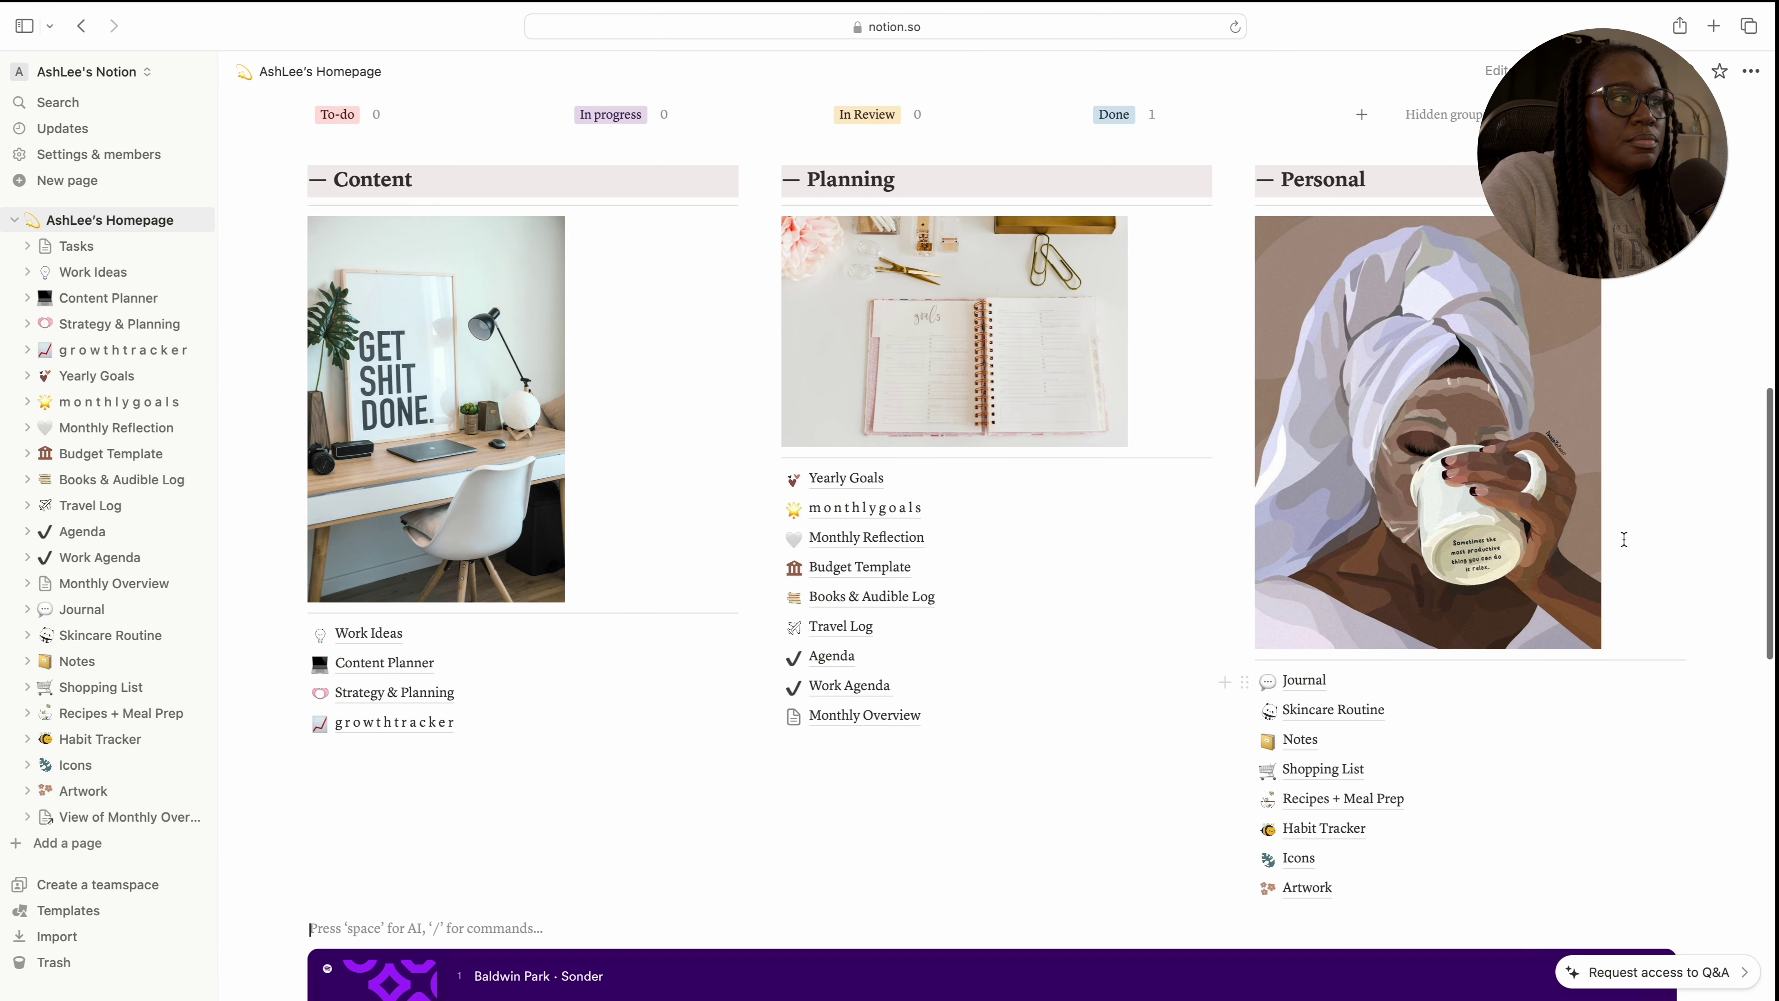
left_click_drag(1599, 449, 1466, 393)
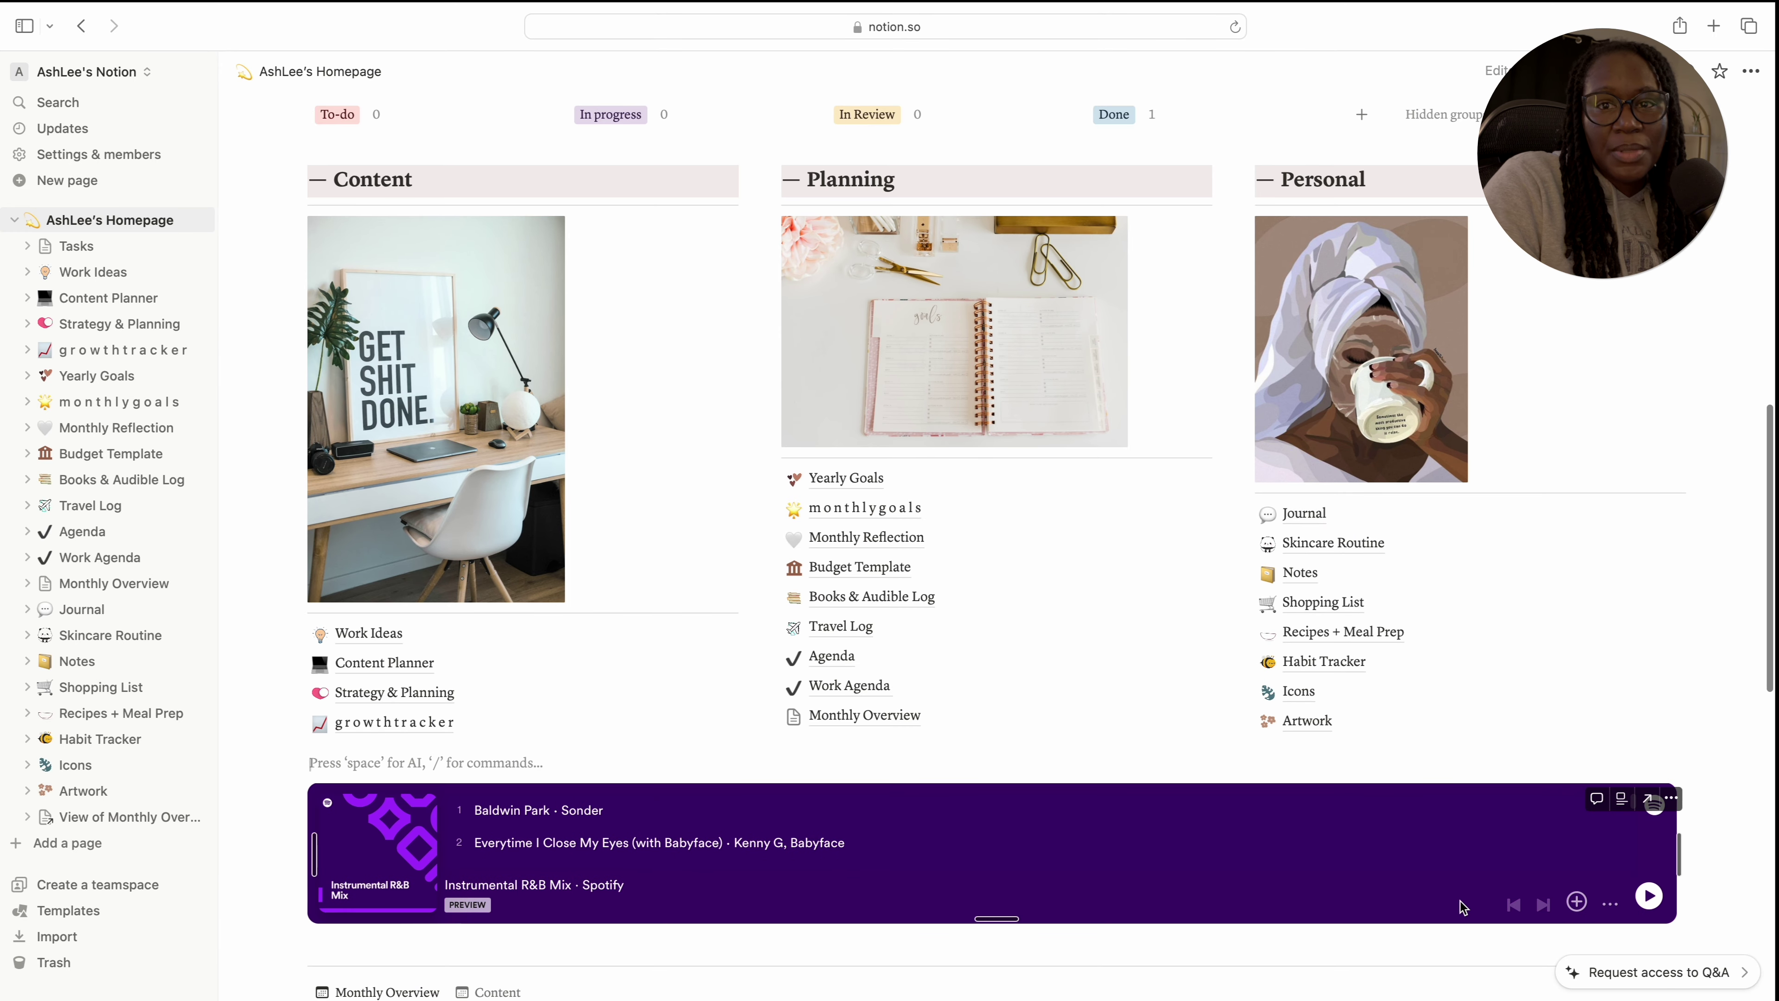
Delete the Spotify Instrumental R&B Mix embed below the page link columns
scroll(1474, 886, "down", 1)
scroll(1474, 887, "down", 2)
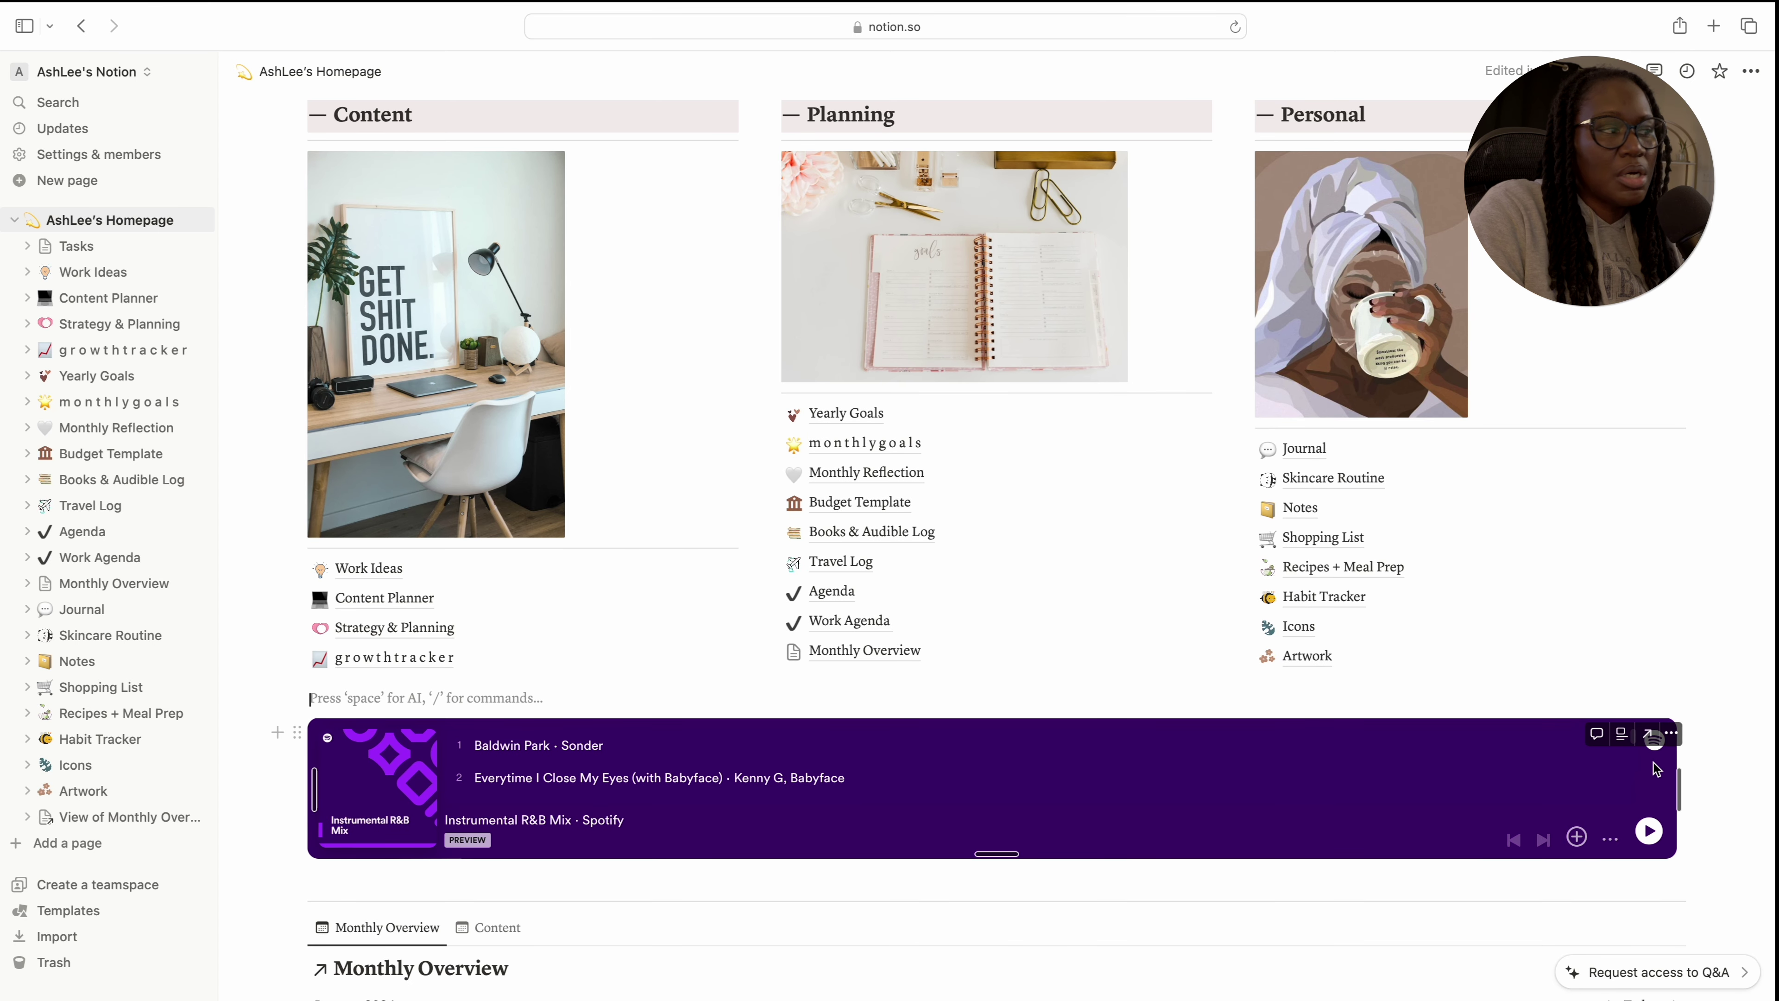
left_click(1671, 732)
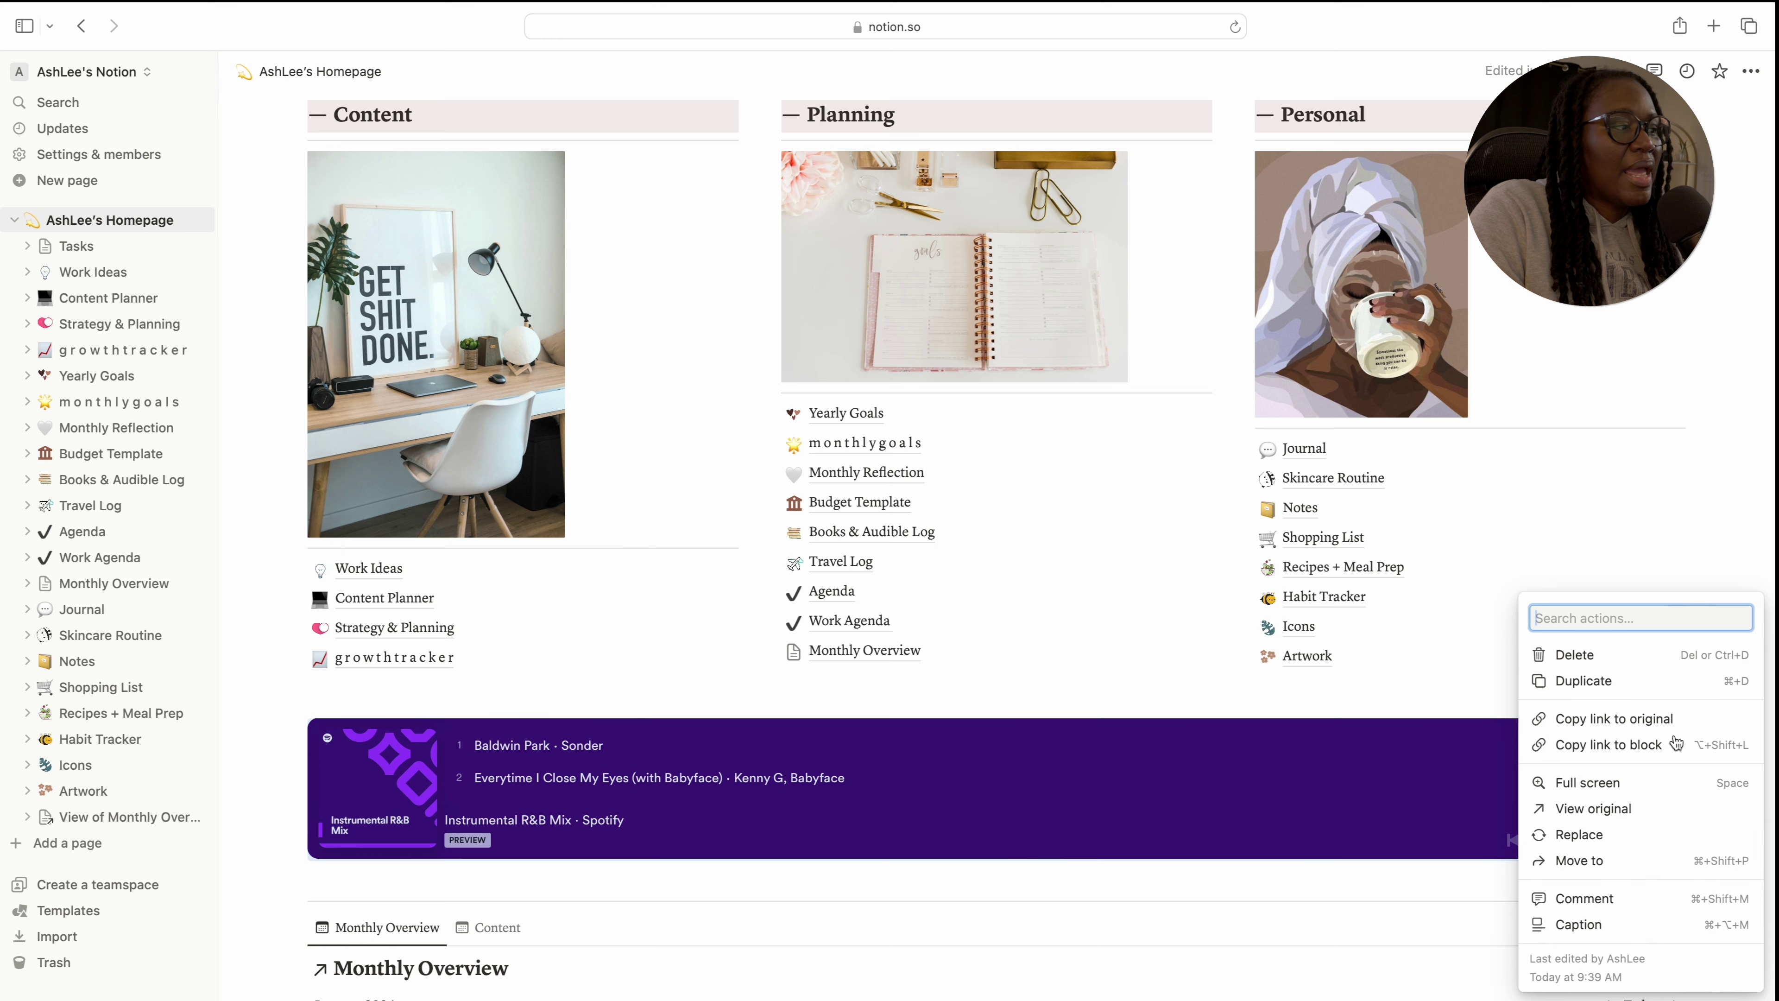
left_click(1668, 659)
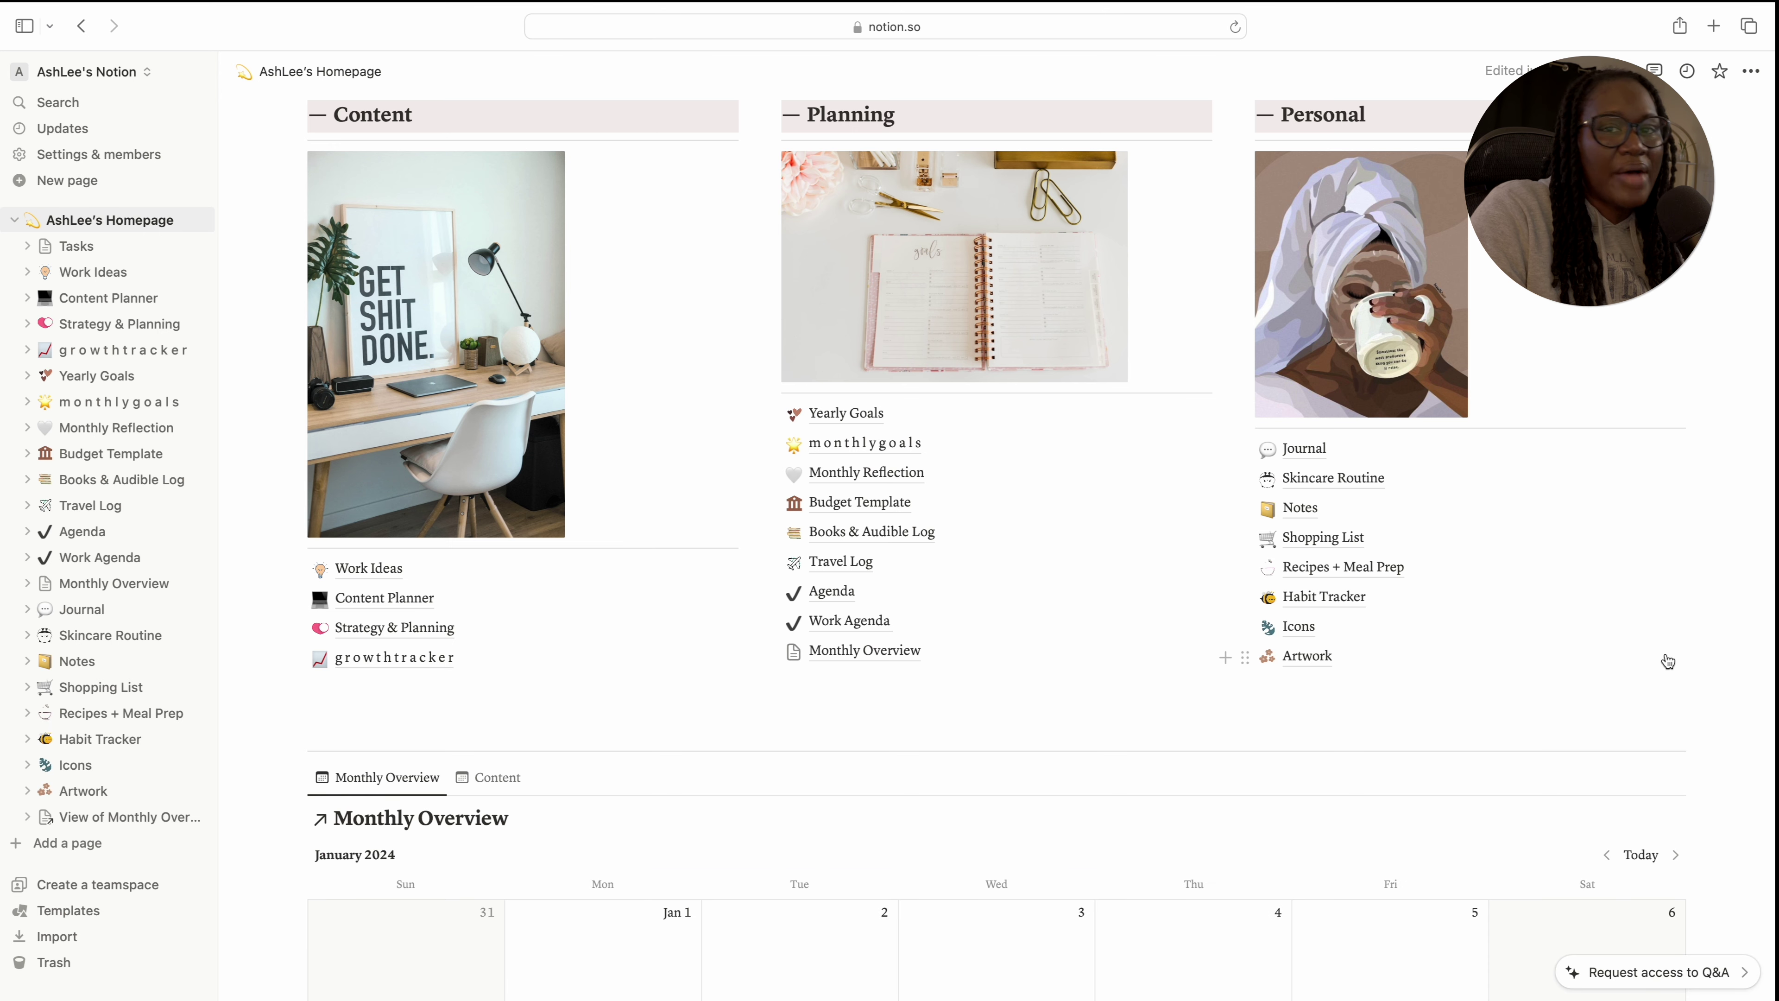
scroll(854, 735, "up", 3)
scroll(870, 750, "down", 5)
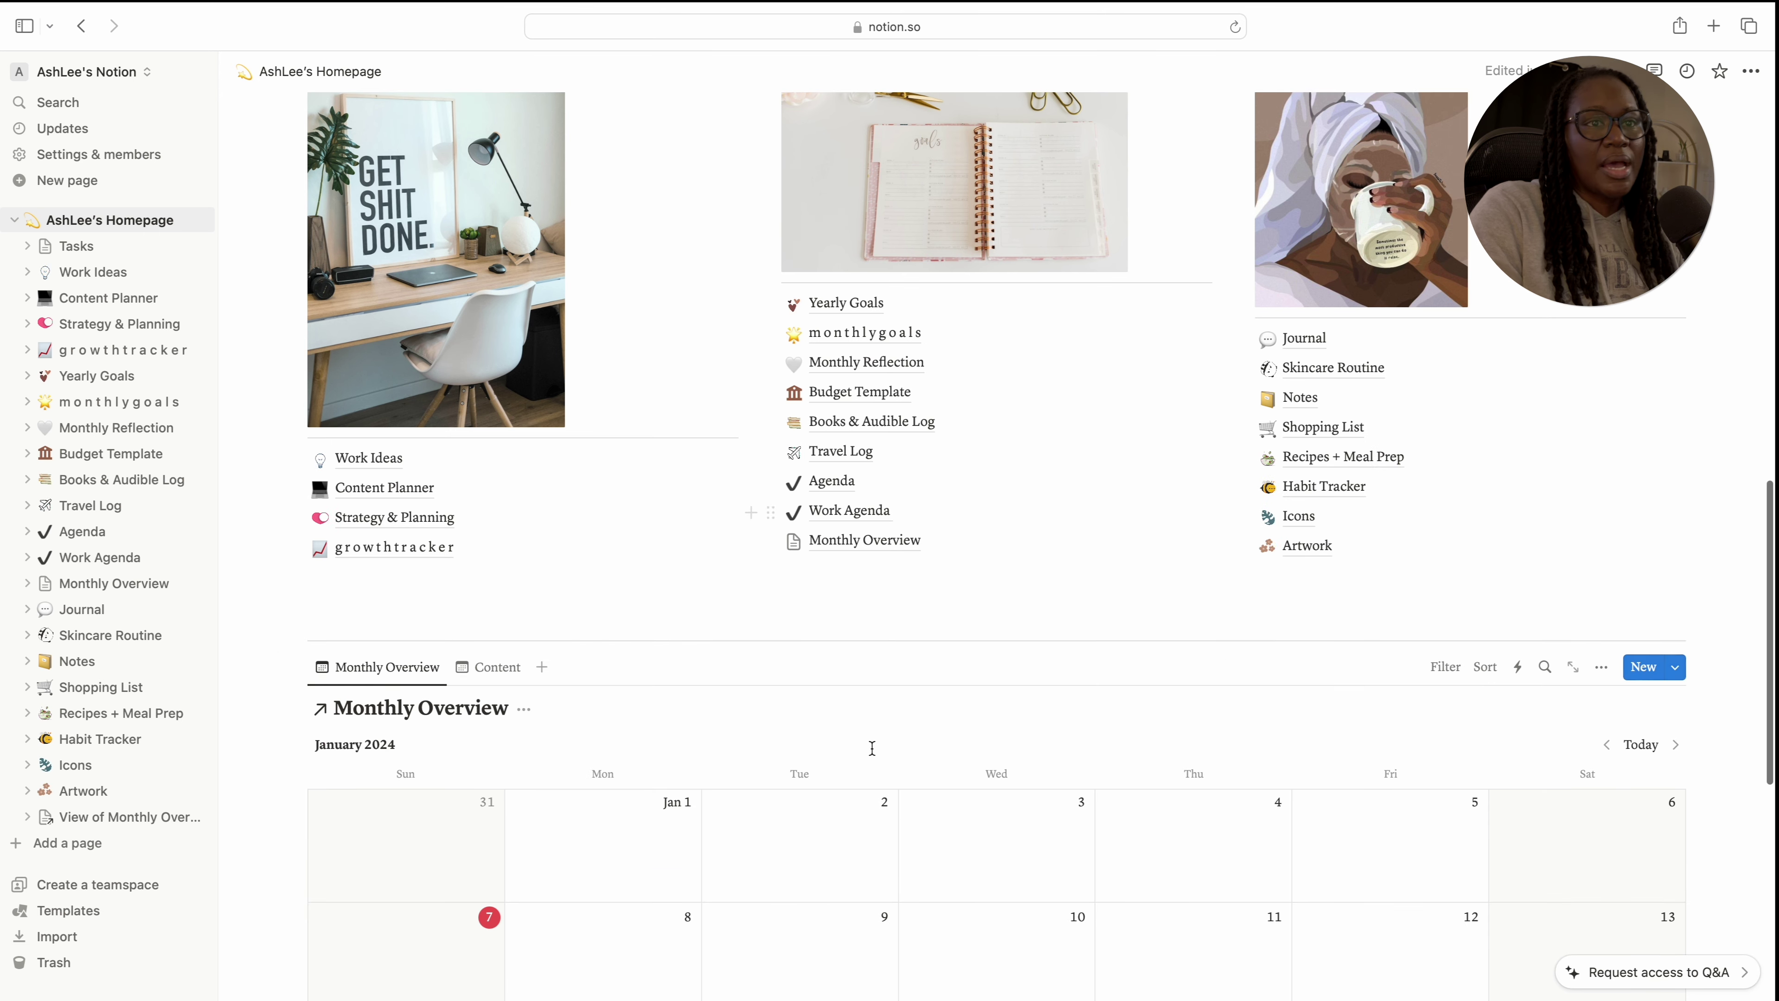
scroll(872, 748, "down", 3)
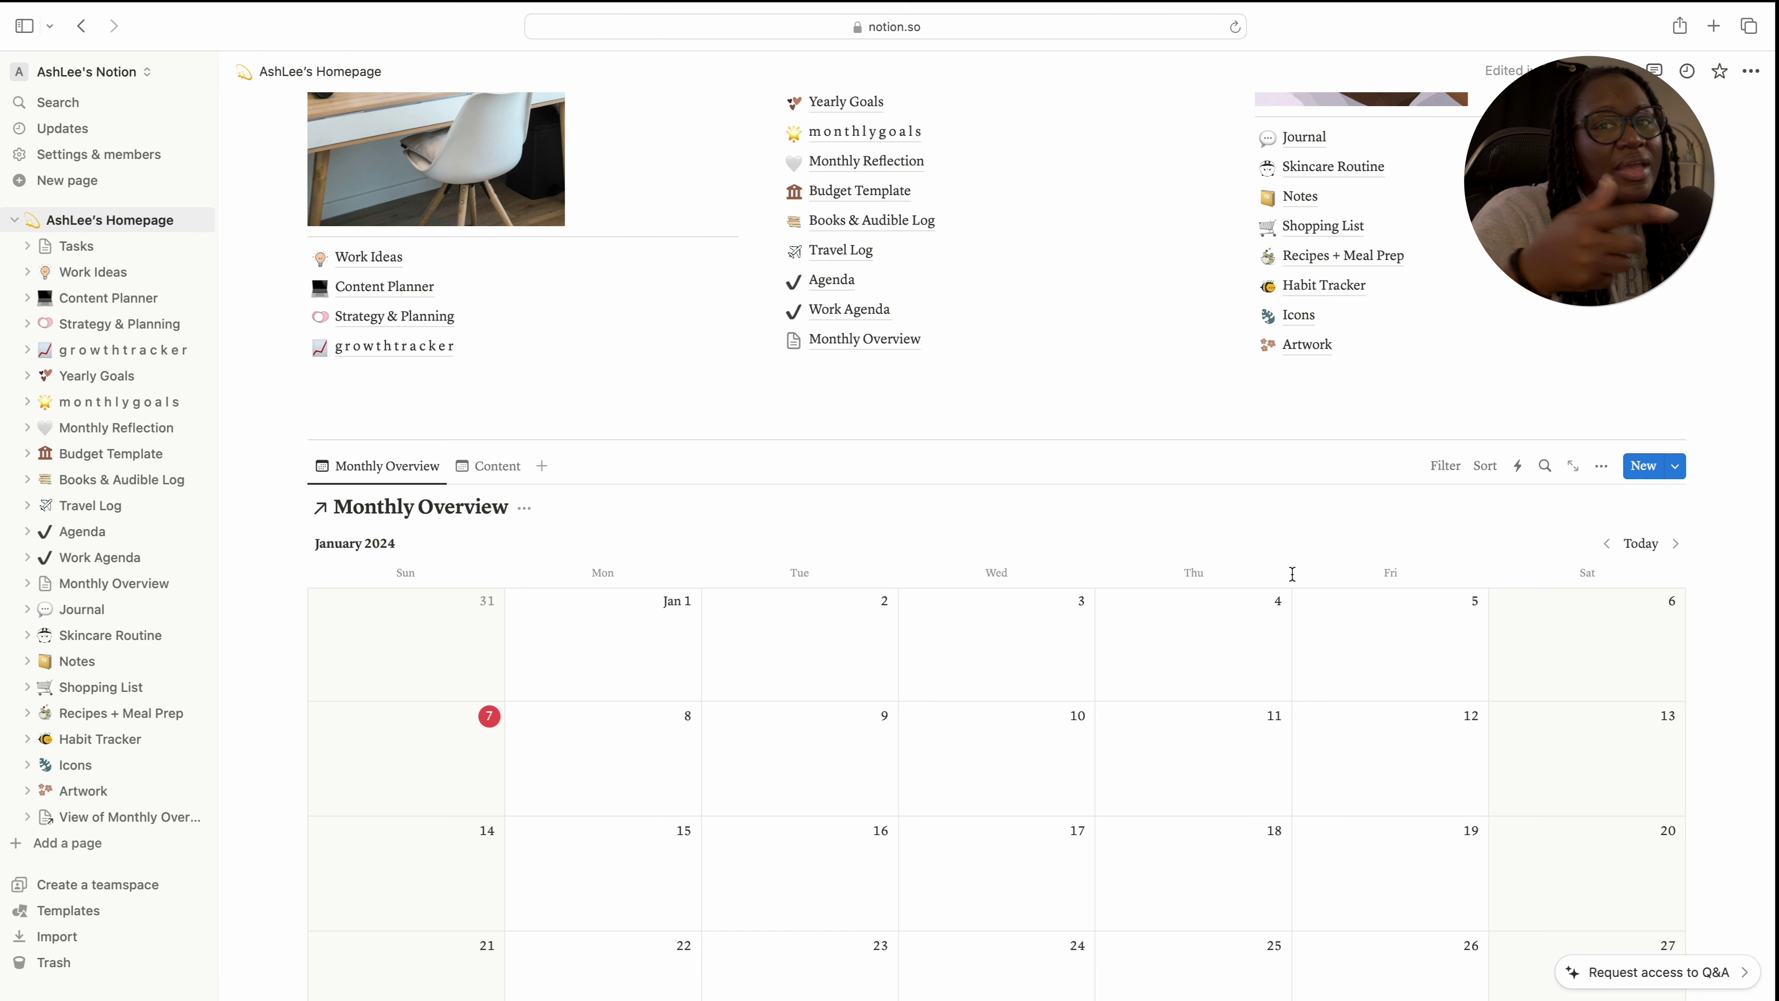
scroll(1292, 573, "up", 6)
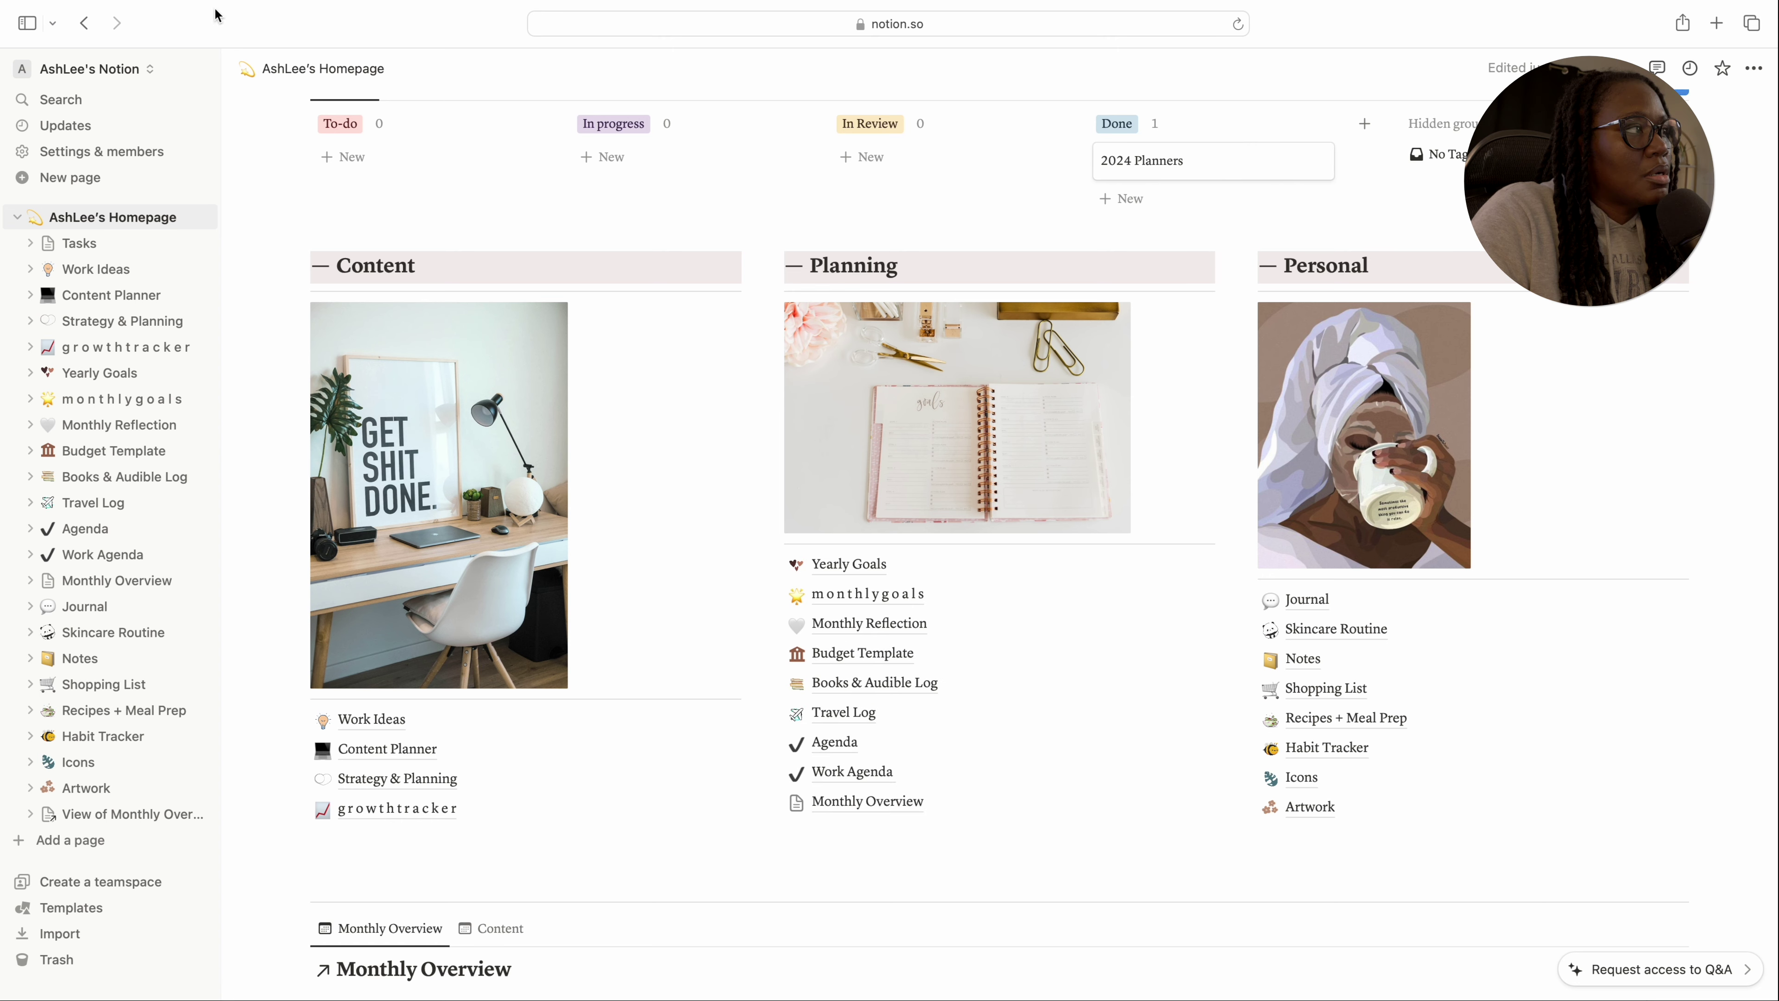
Open the Yearly Goals page and duplicate the 2023 Goals callout that contains the category tables
left_click(100, 372)
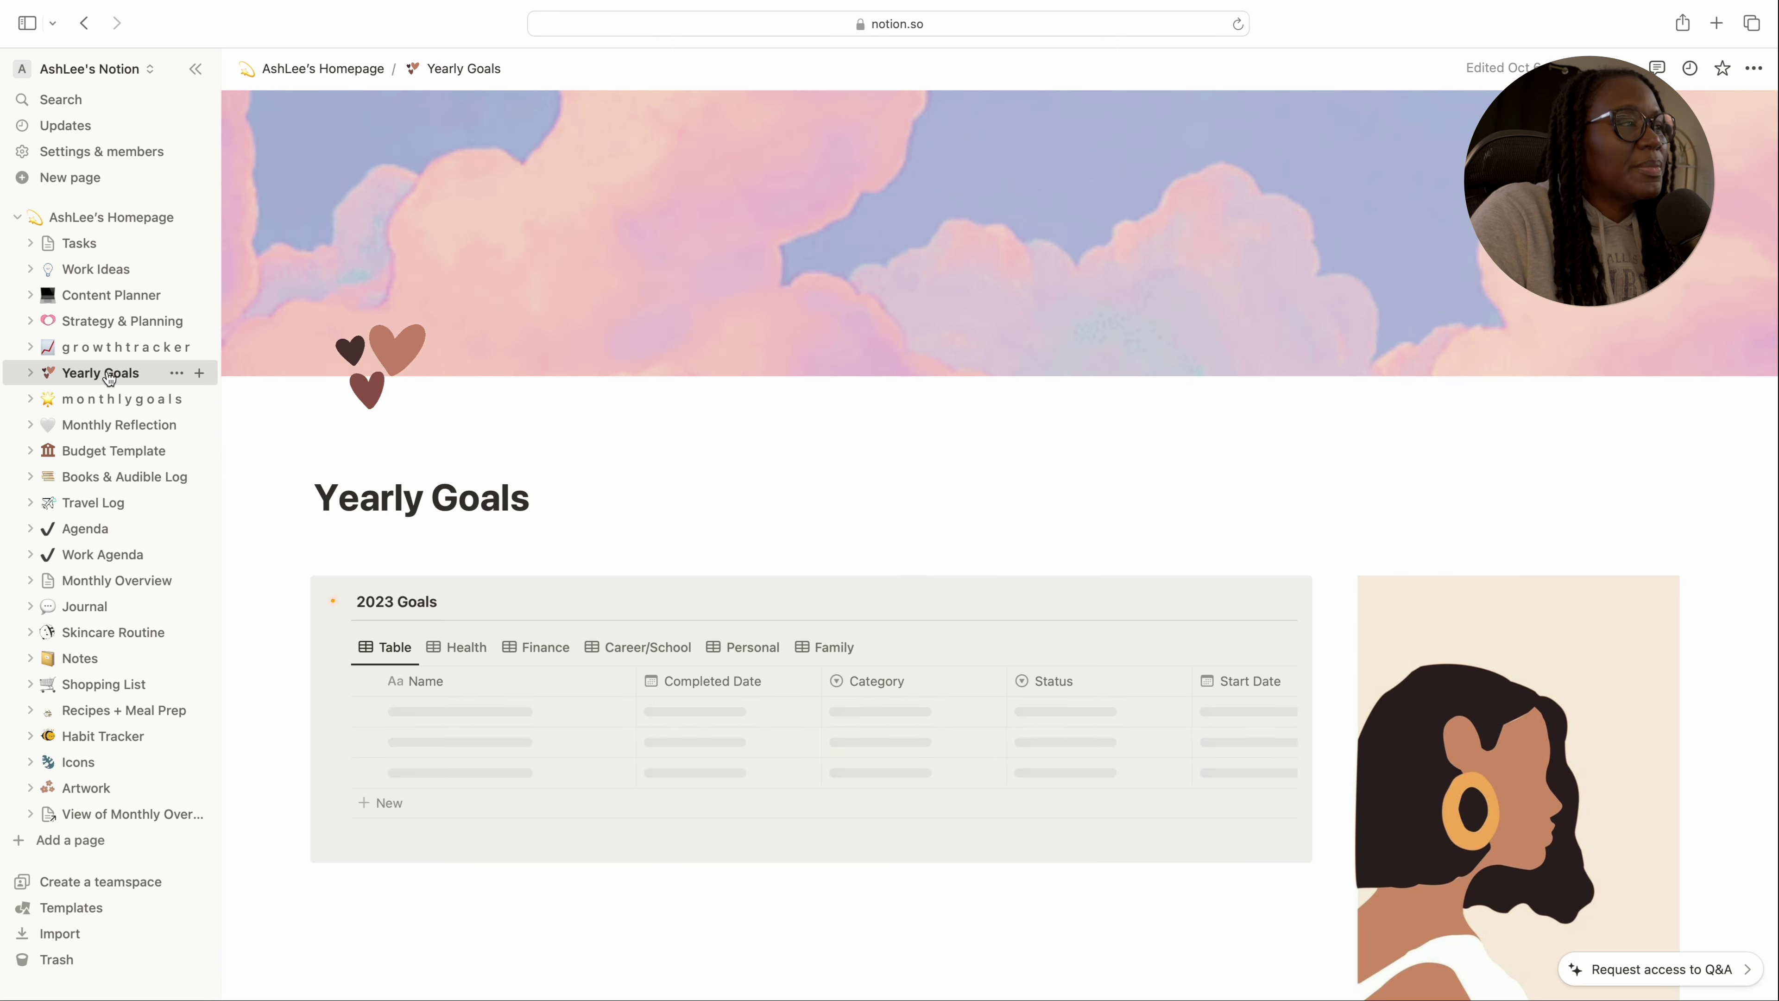
scroll(677, 474, "down", 10)
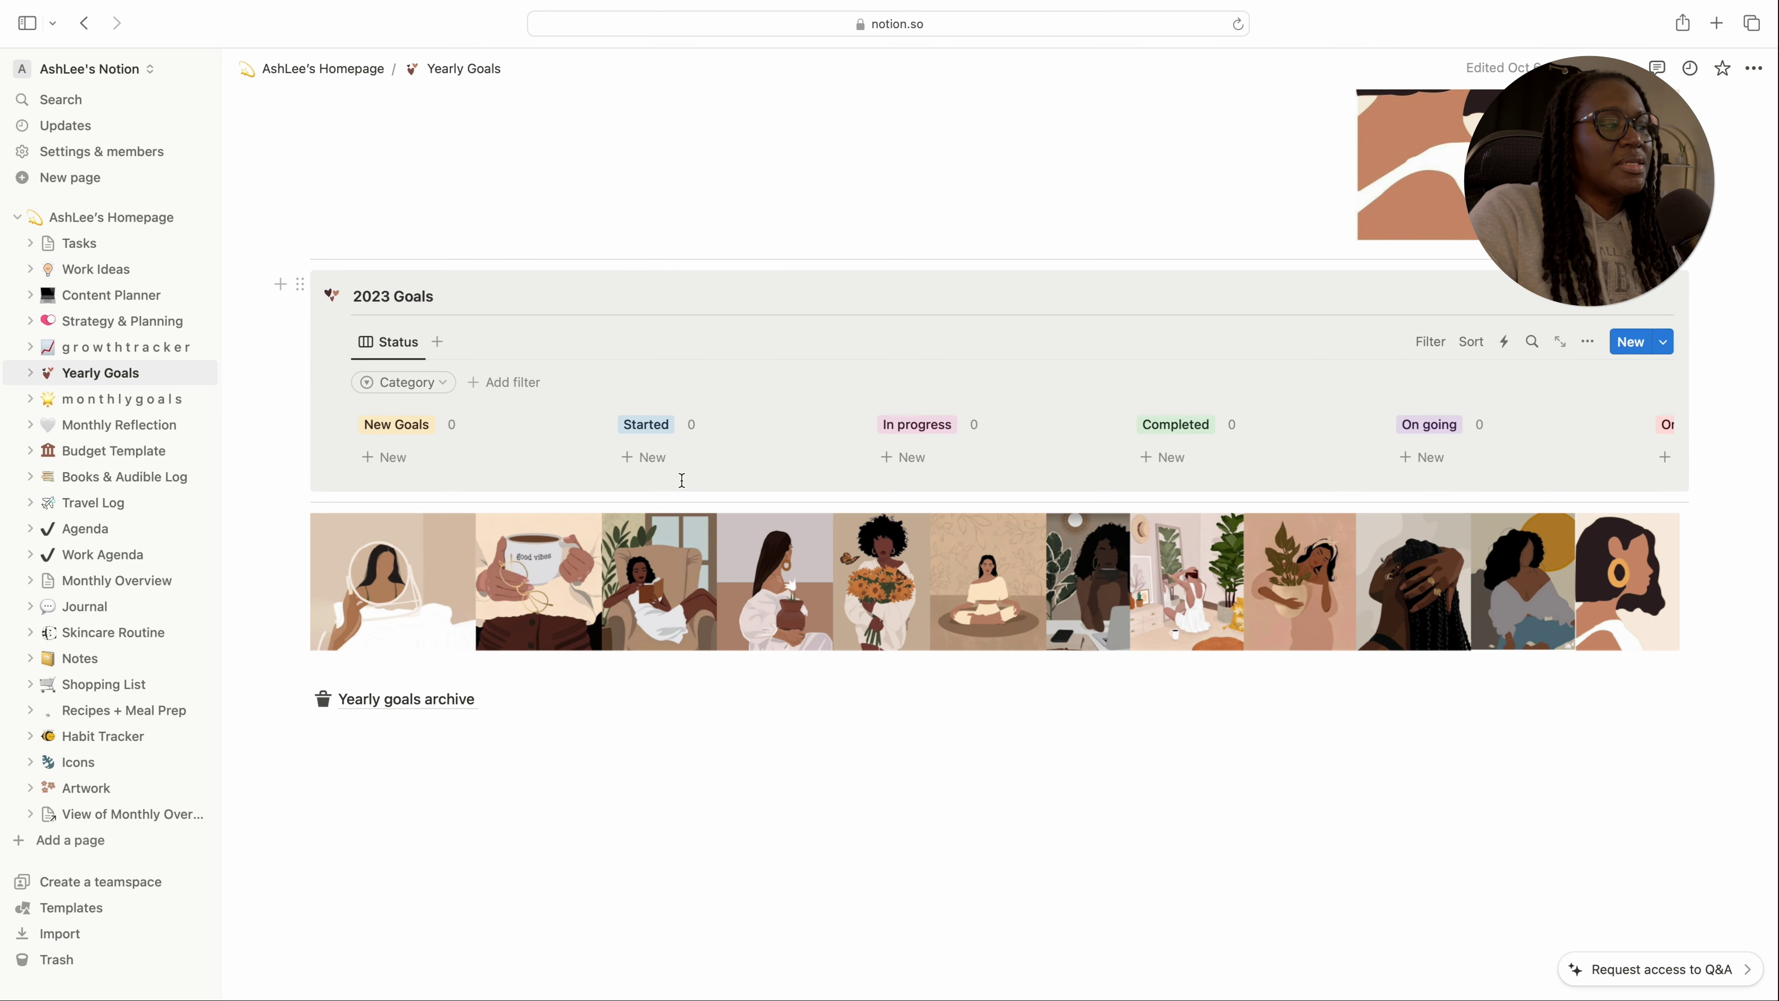
scroll(681, 481, "up", 1)
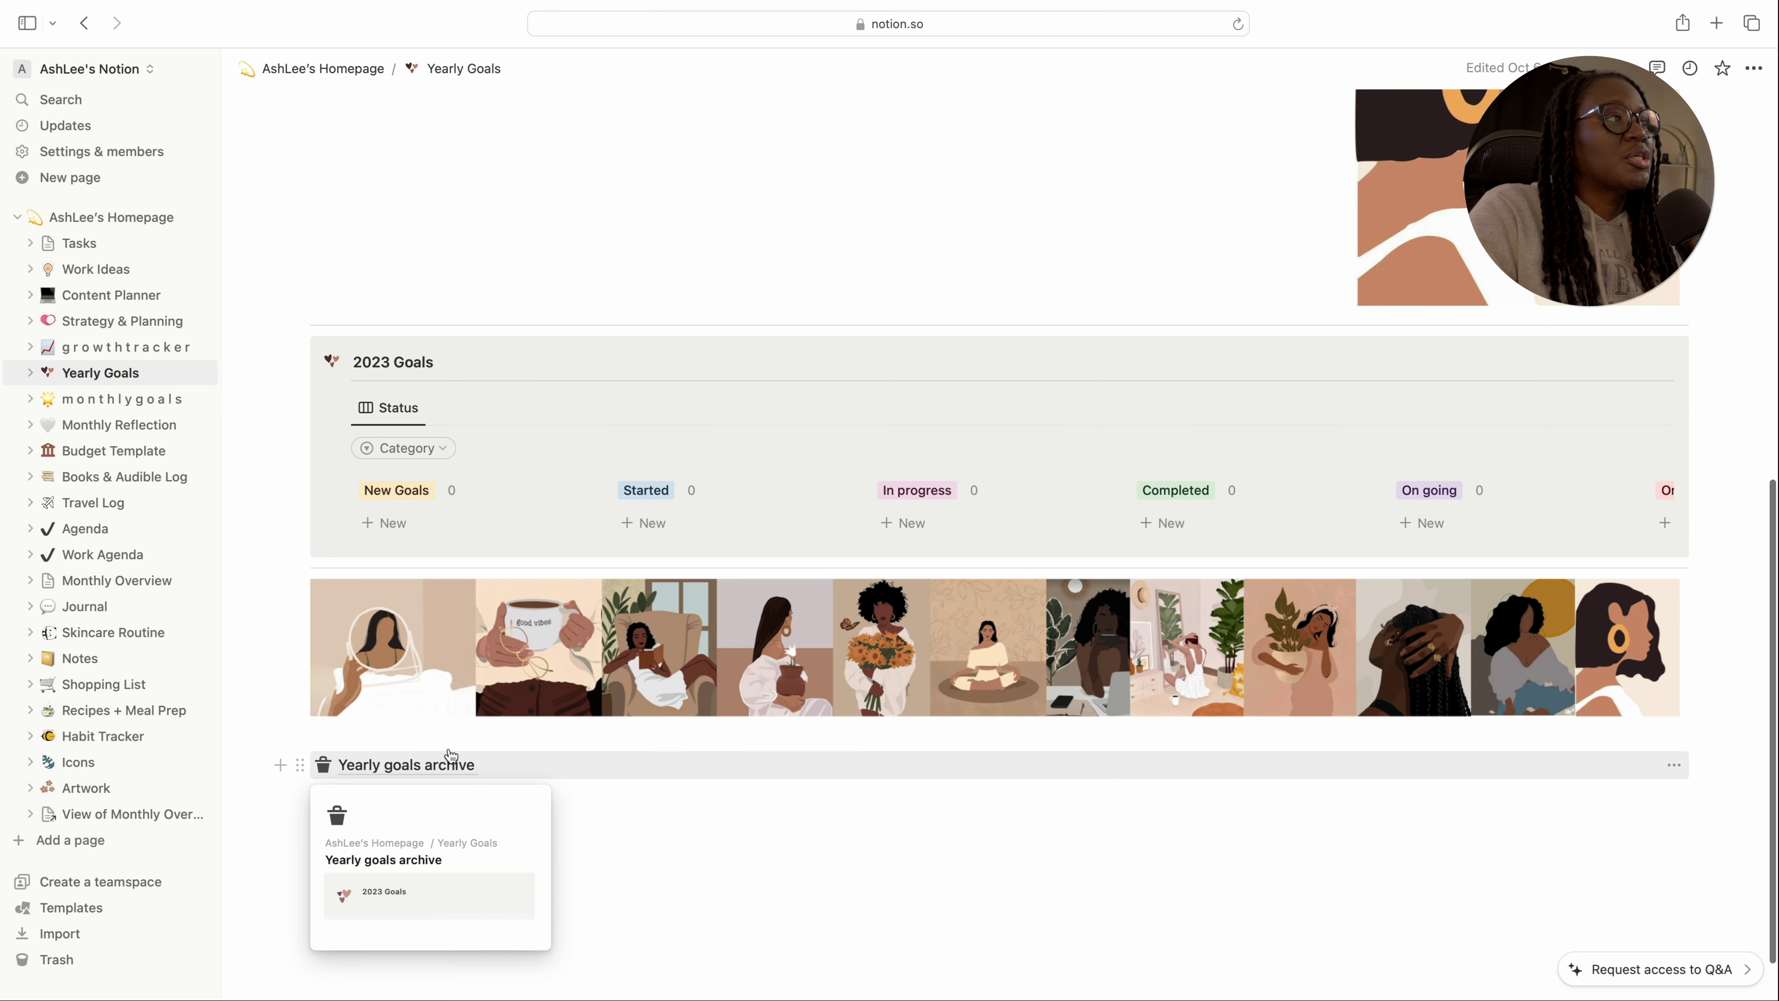
scroll(517, 424, "down", 3)
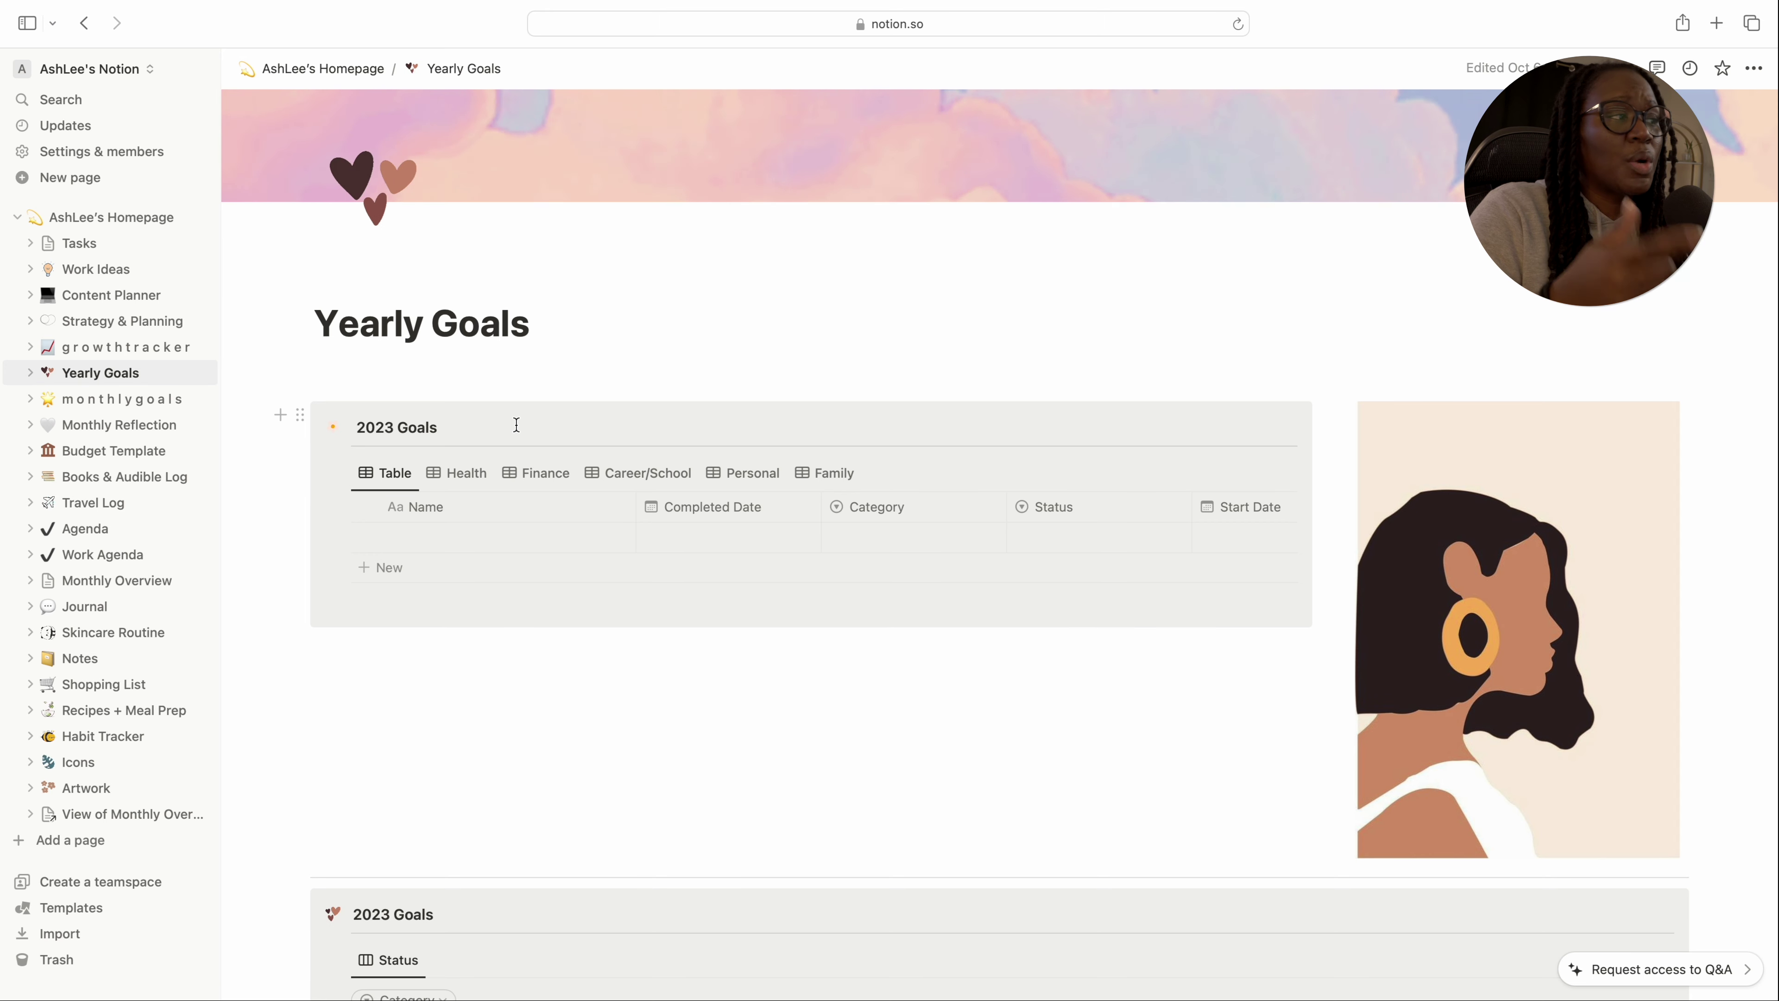
scroll(350, 410, "up", 1)
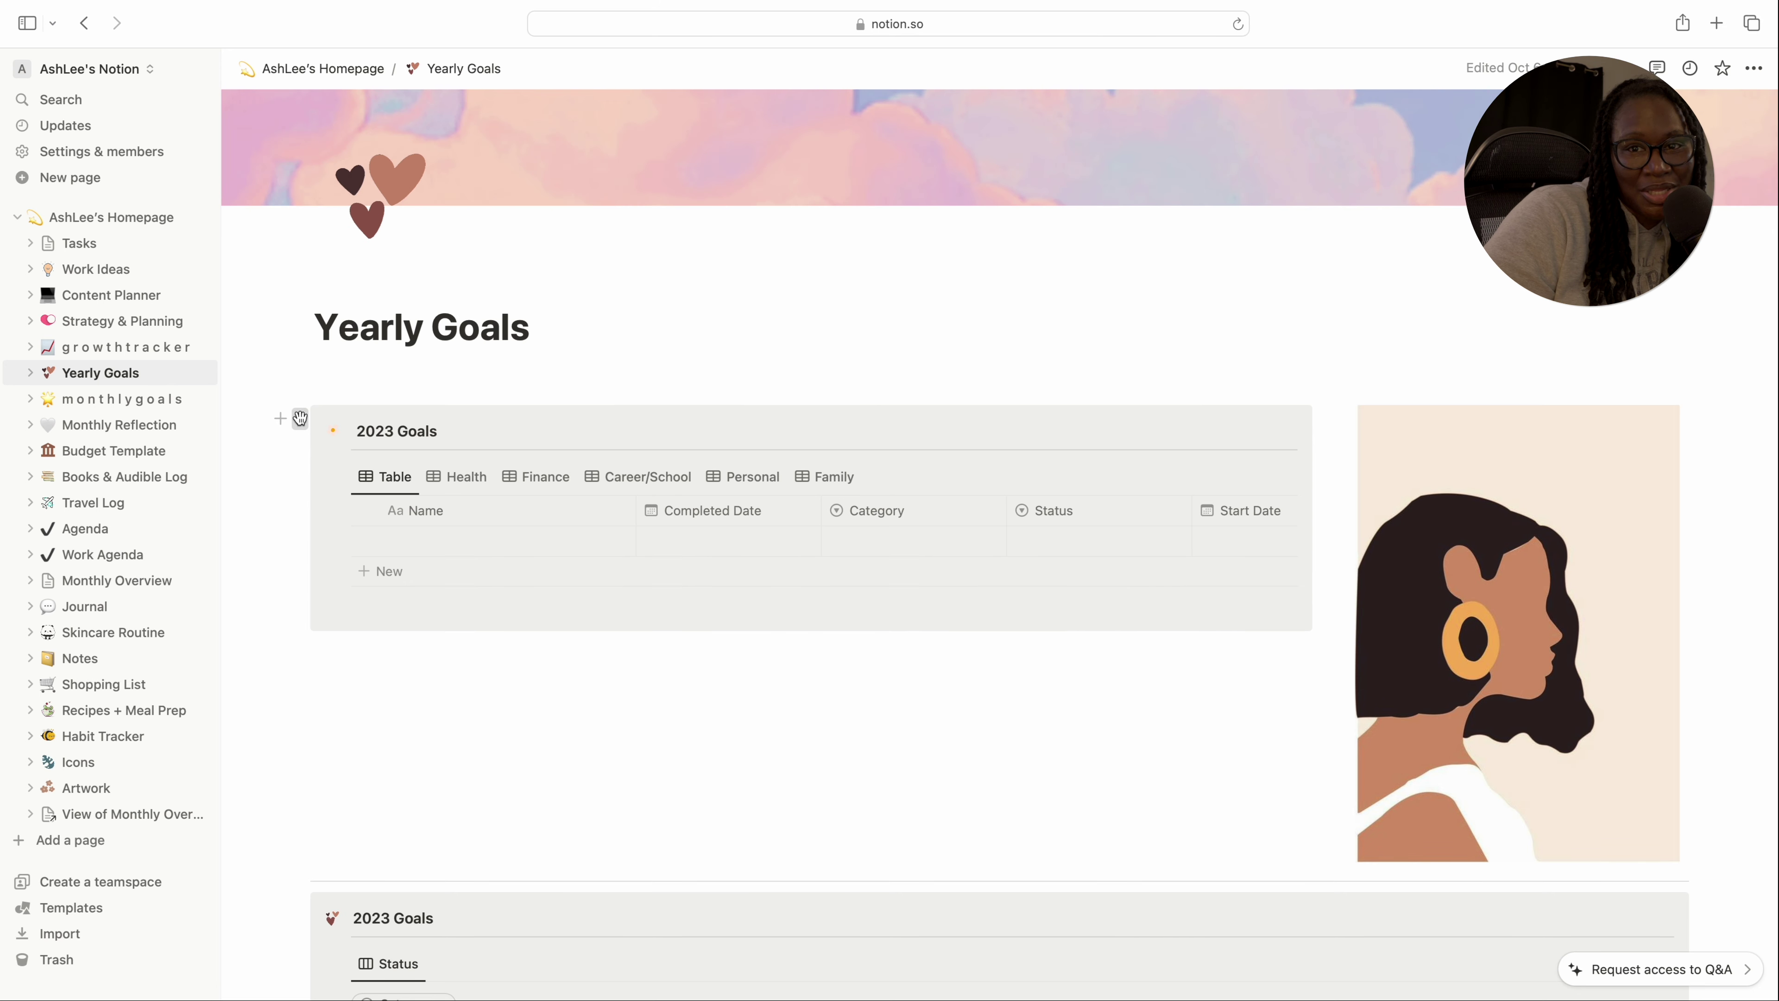
left_click(300, 419)
left_click(112, 328)
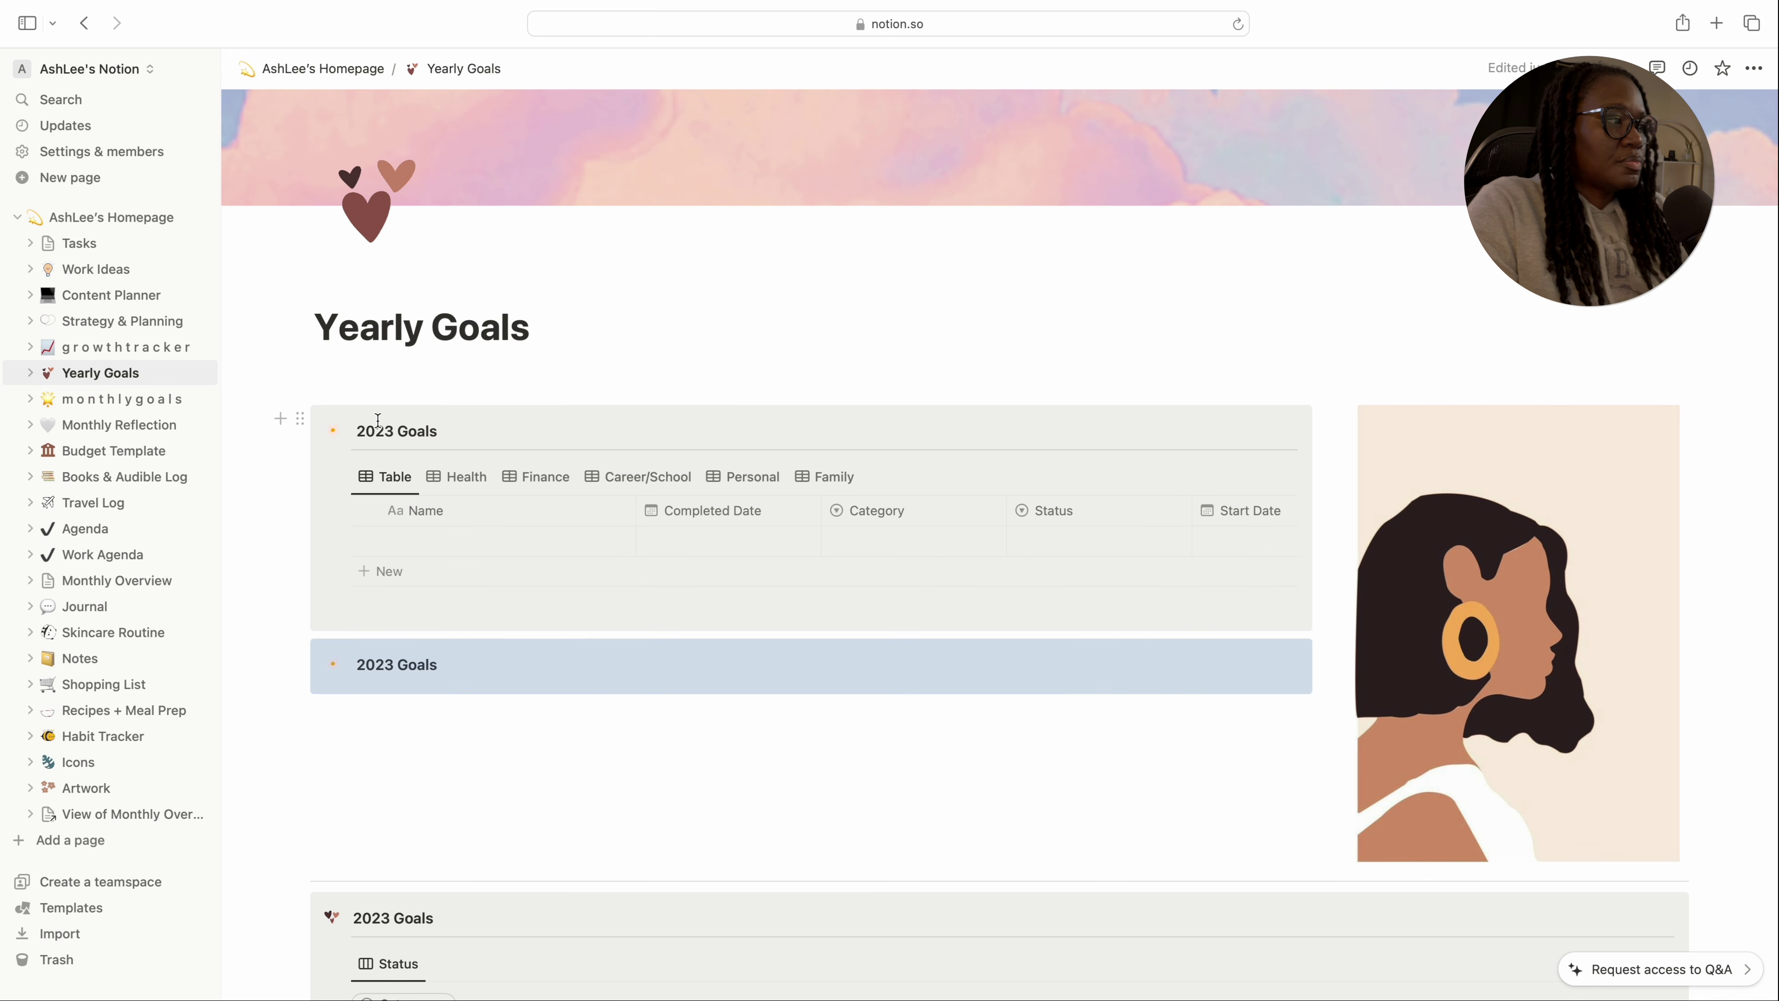
Retitle the duplicated goals callout as 2024 Goals
left_click(394, 664)
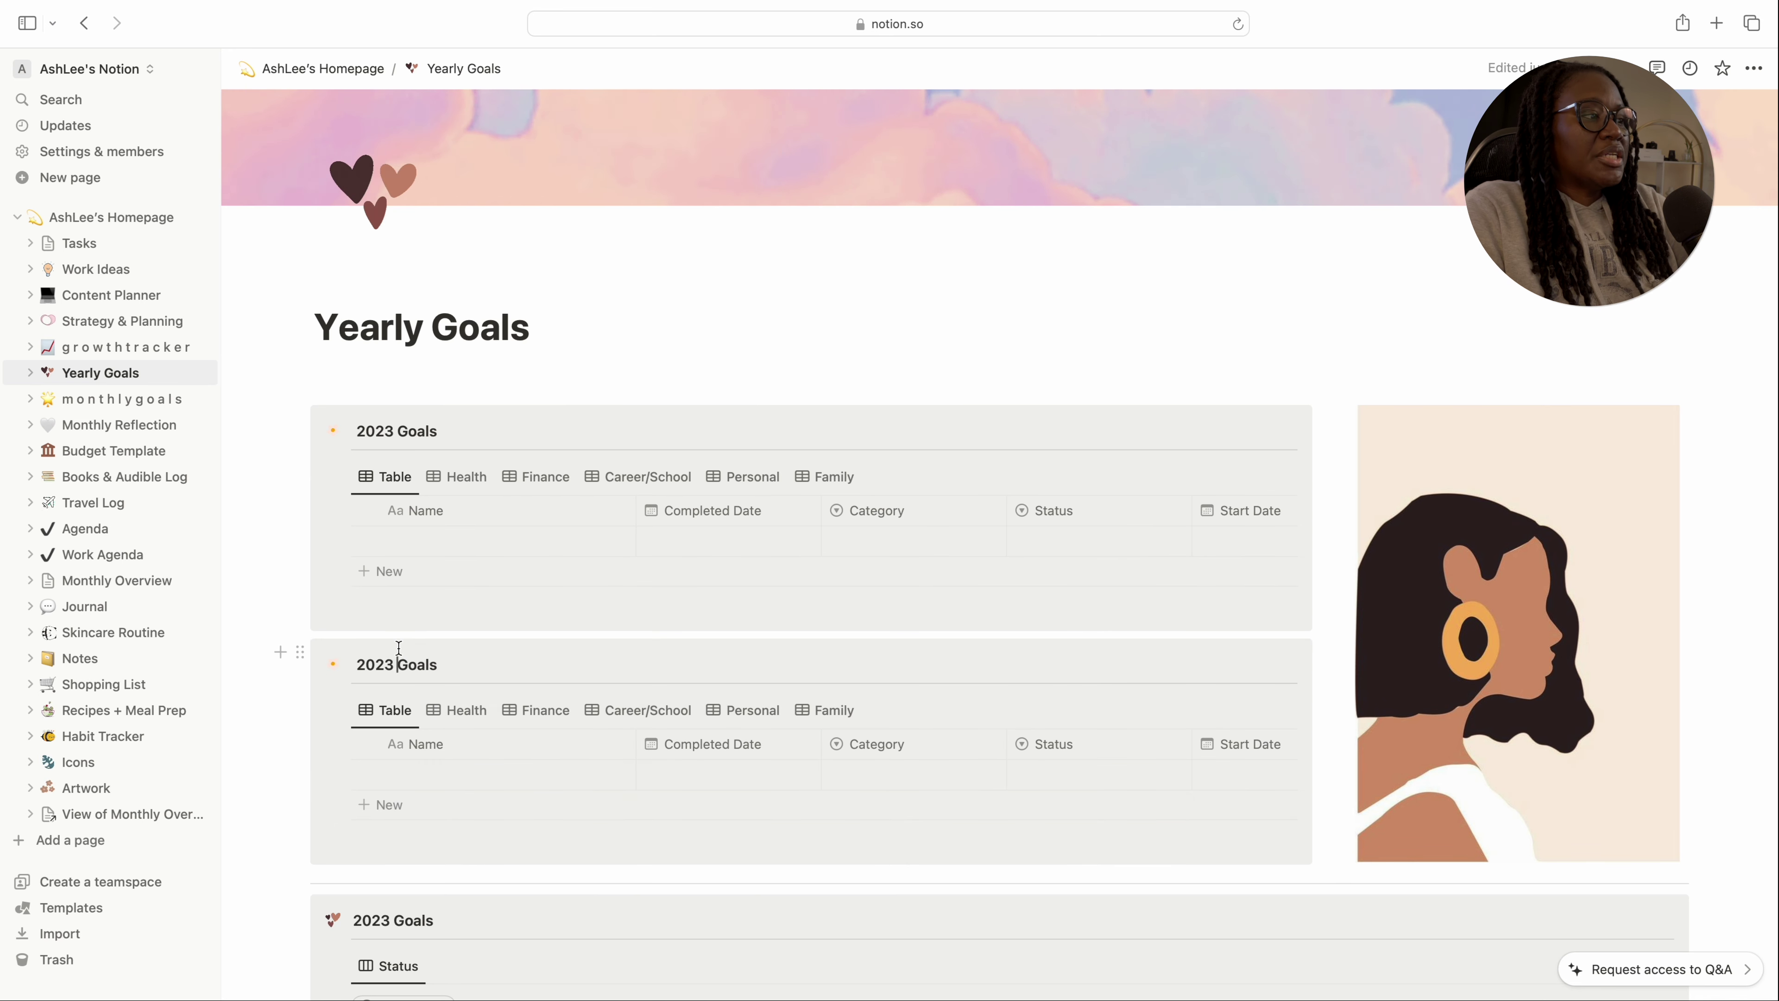
key("BackSpace")
type("4")
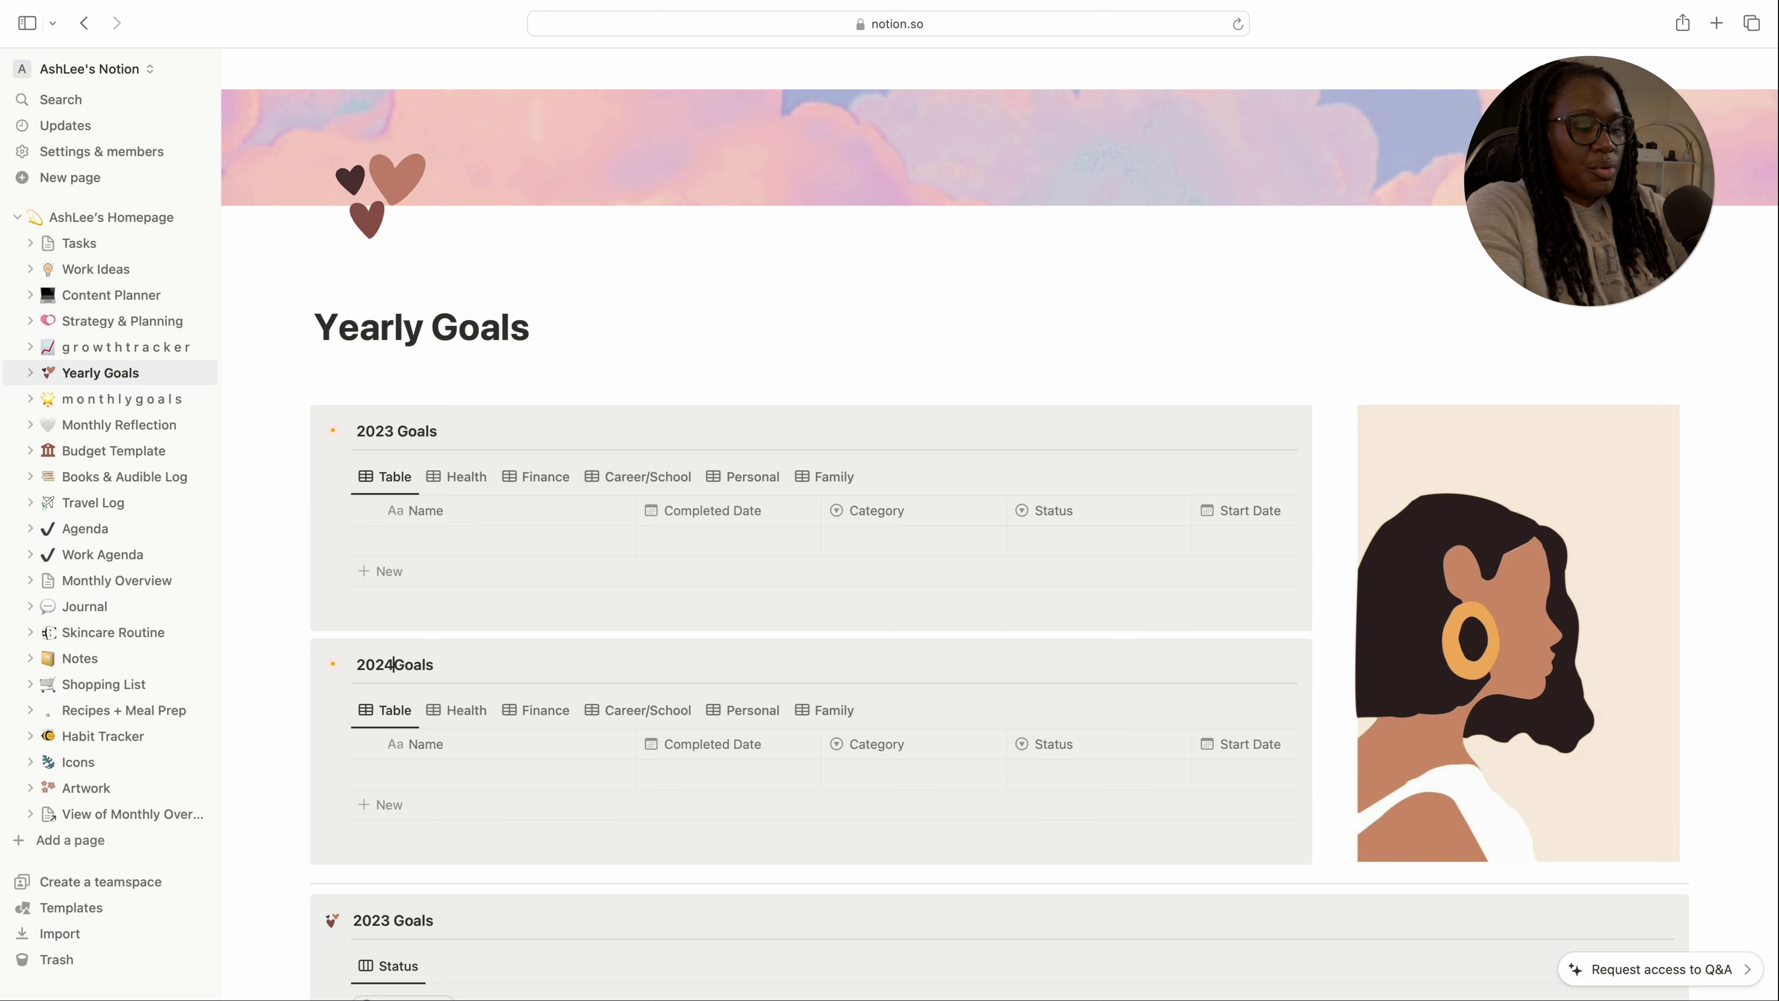
Move the original 2023 Goals table callout into the Yearly goals archive page, and check the archive before returning to Yearly Goals
left_click_drag(299, 421, 340, 835)
scroll(329, 806, "down", 7)
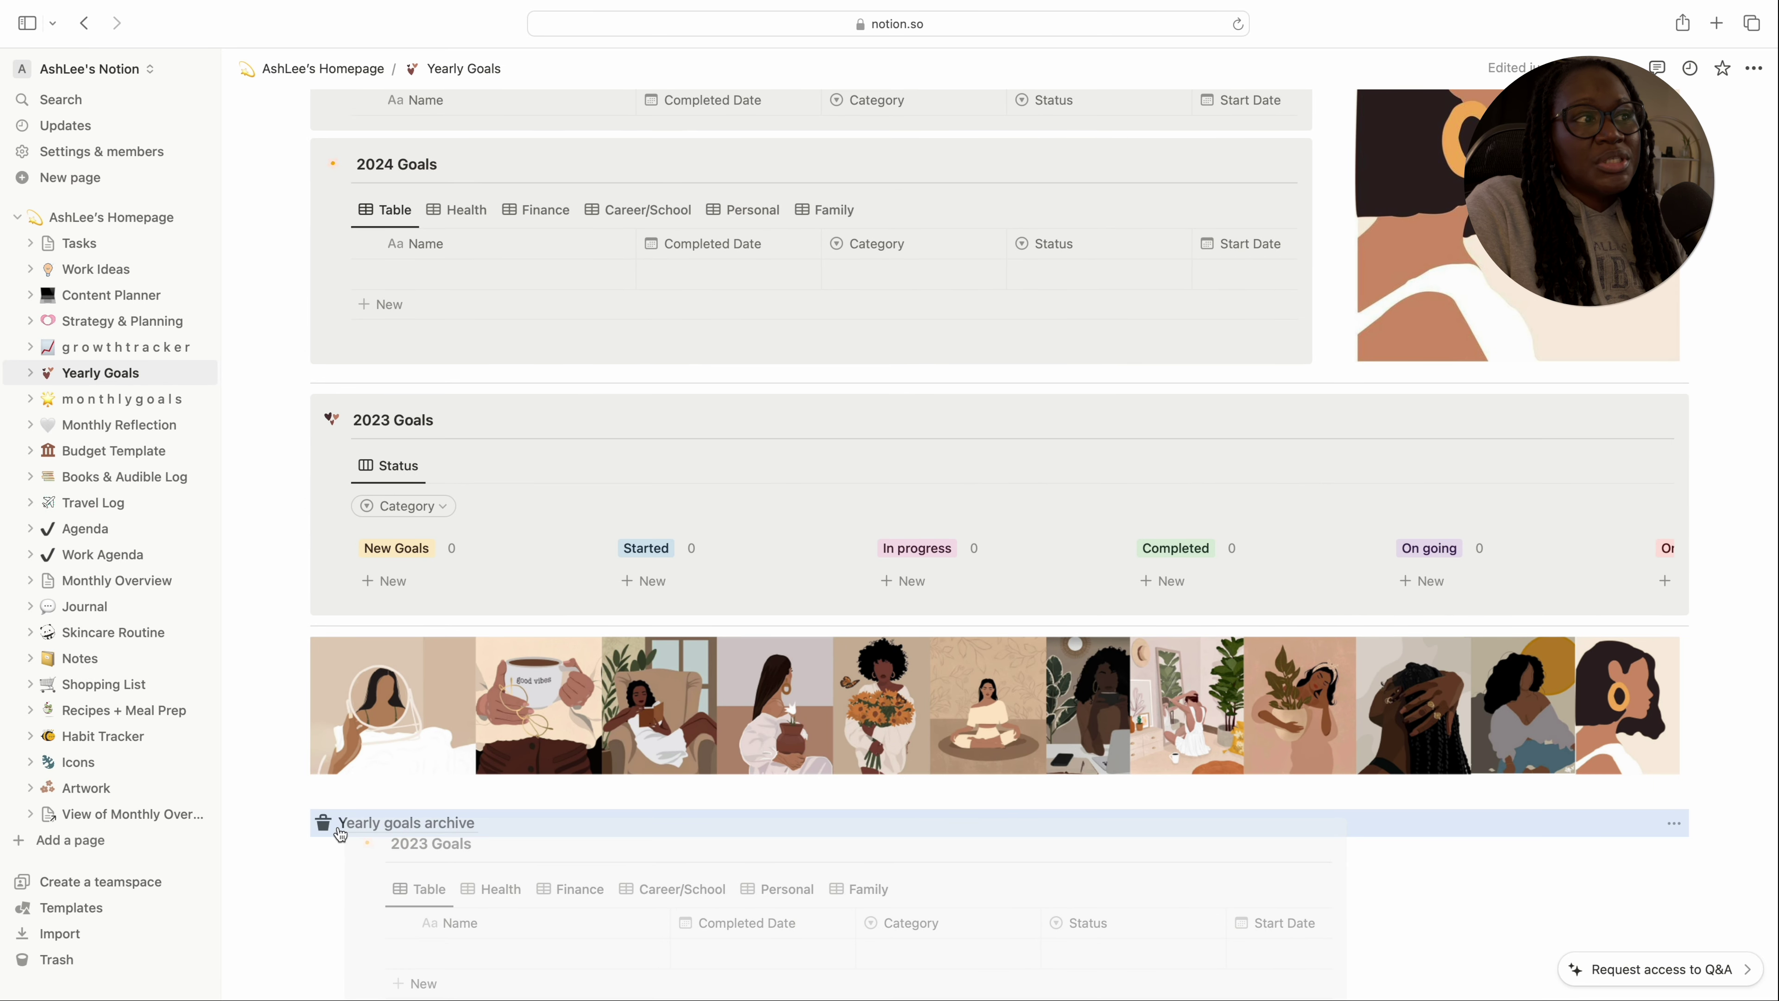
left_click_drag(341, 834, 341, 834)
left_click(393, 699)
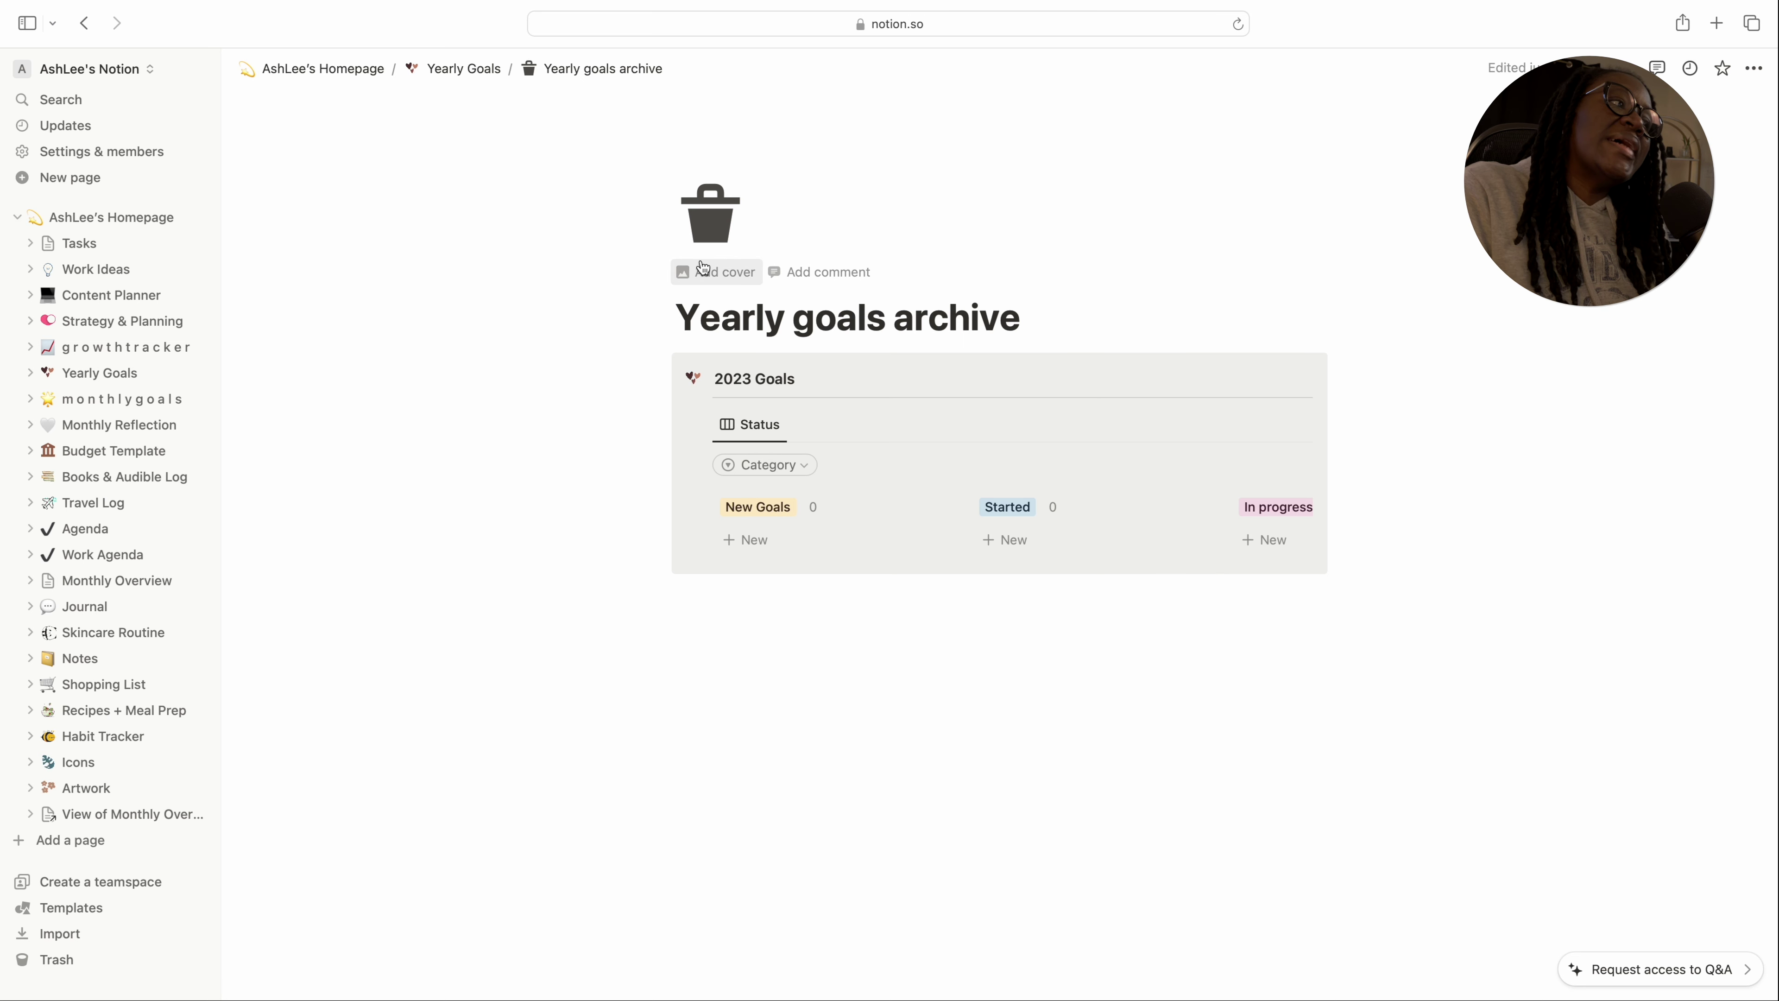
left_click(465, 71)
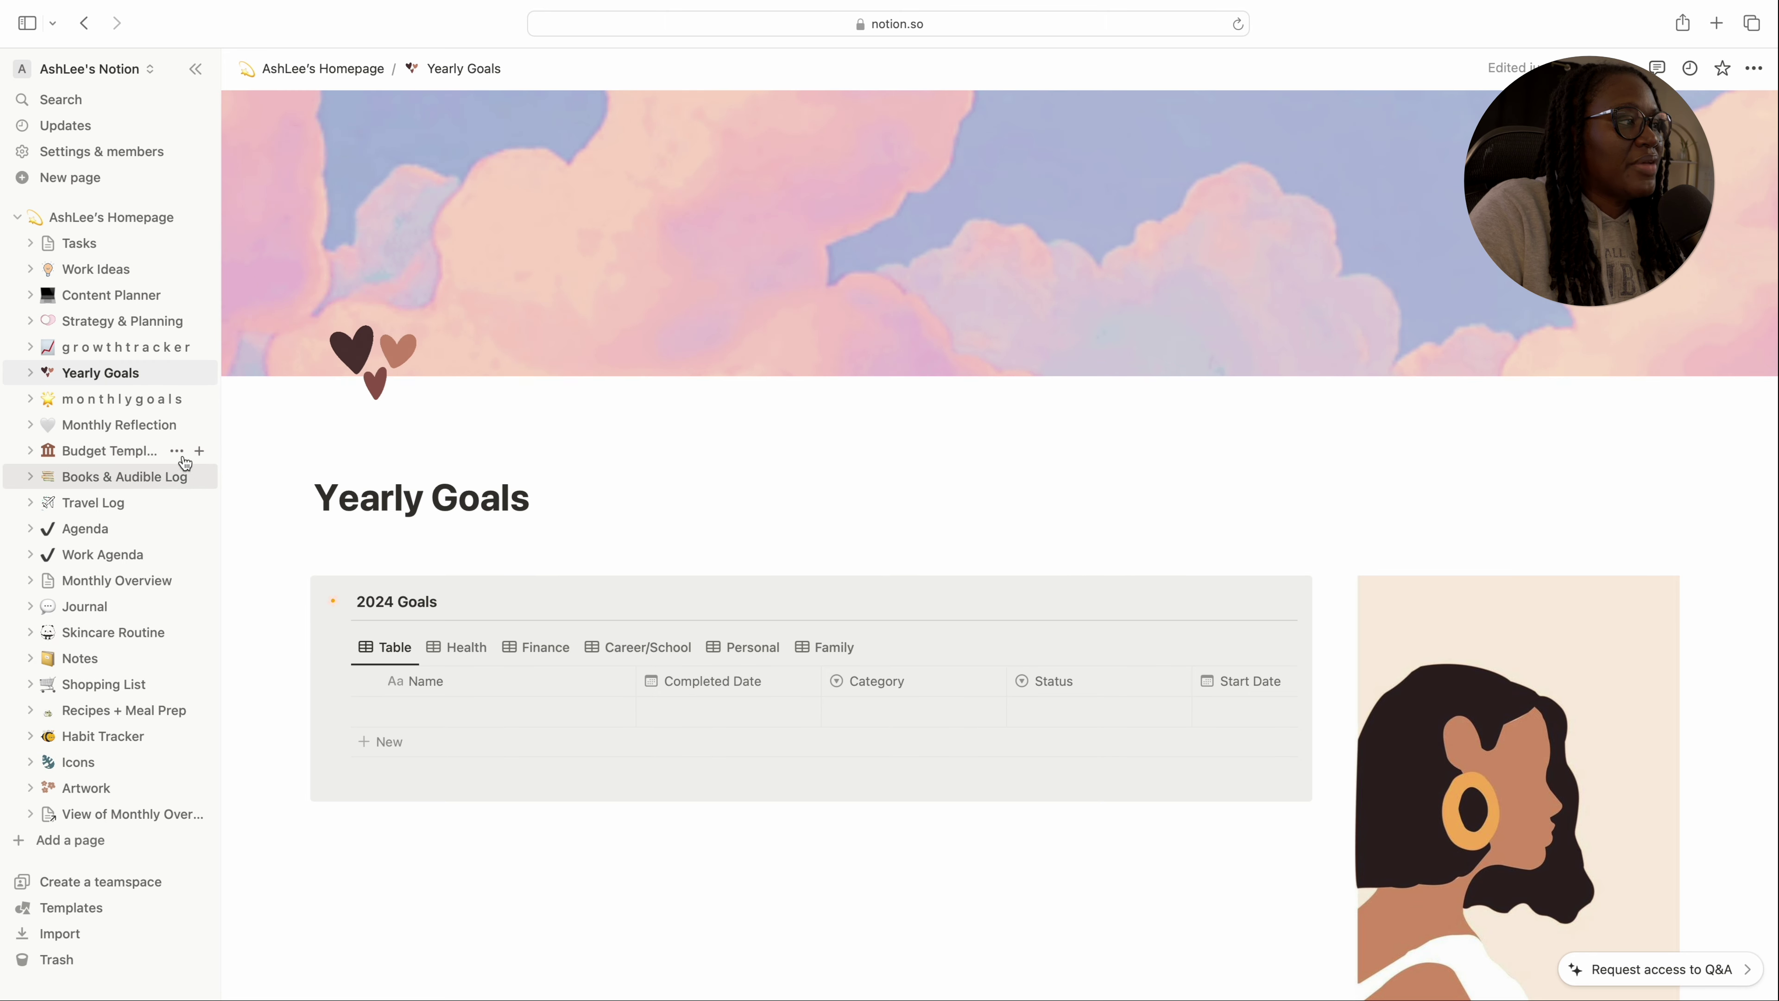
Duplicate the Budget Template page and rename the original as 2023 Budget Template
left_click(177, 452)
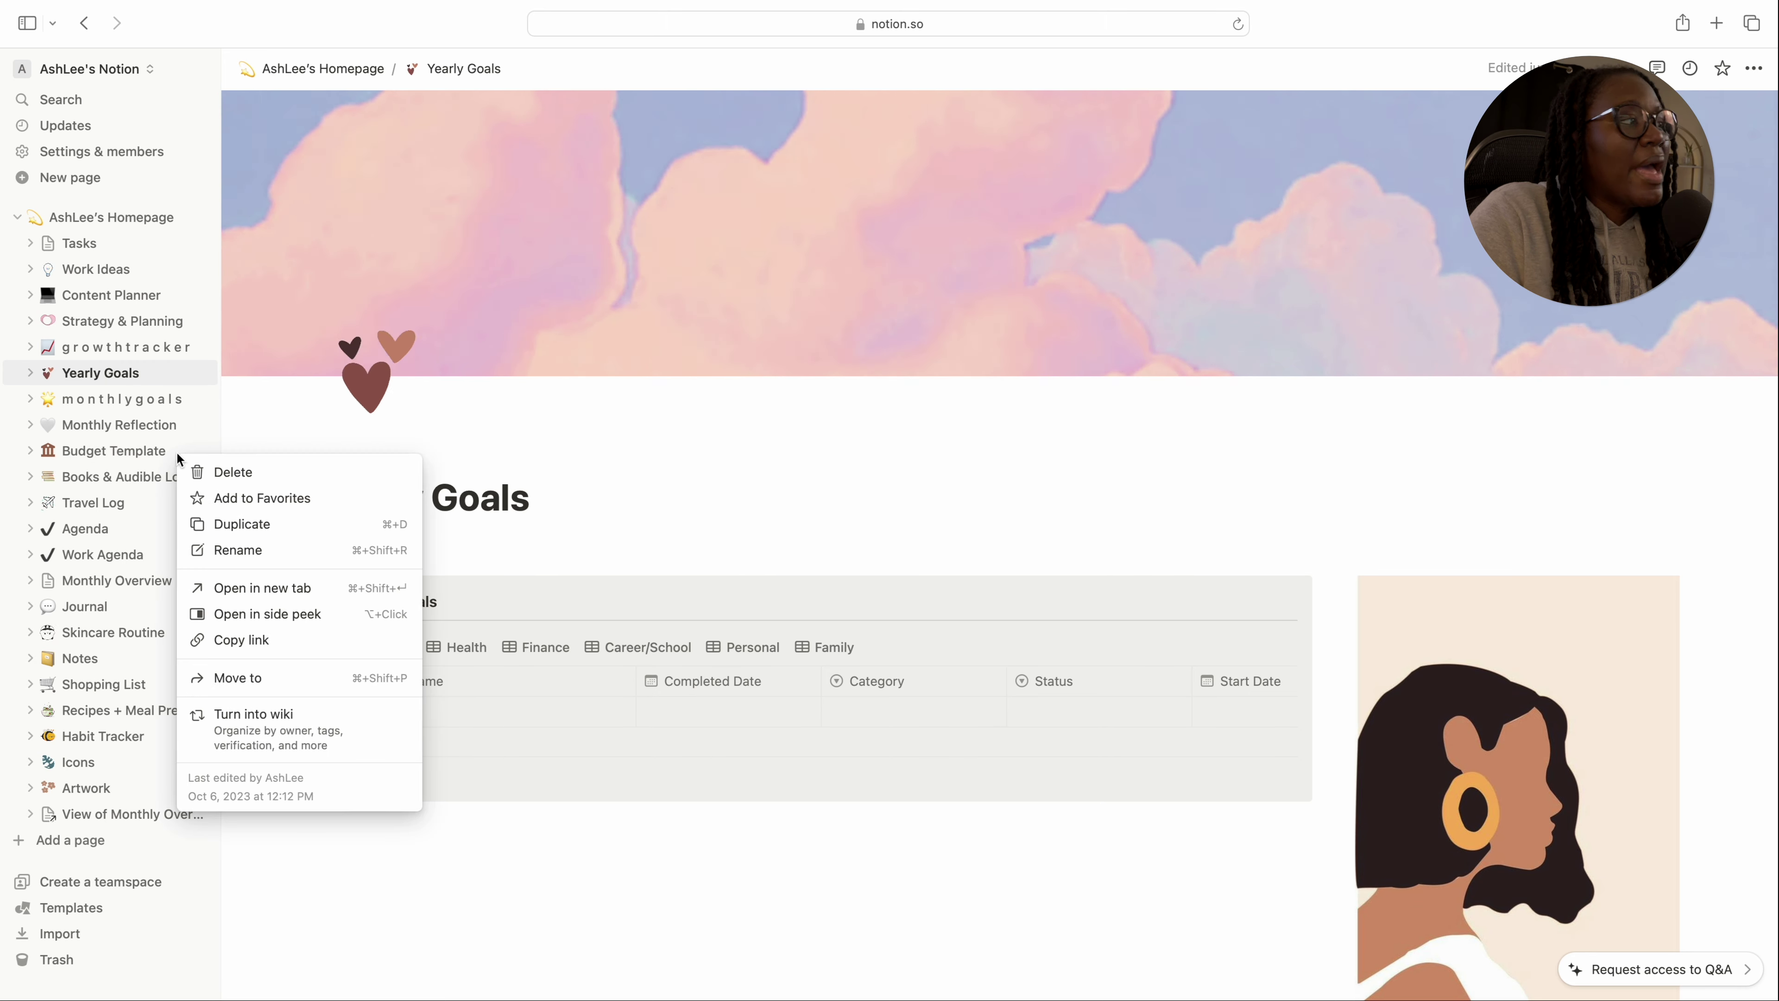
left_click(242, 523)
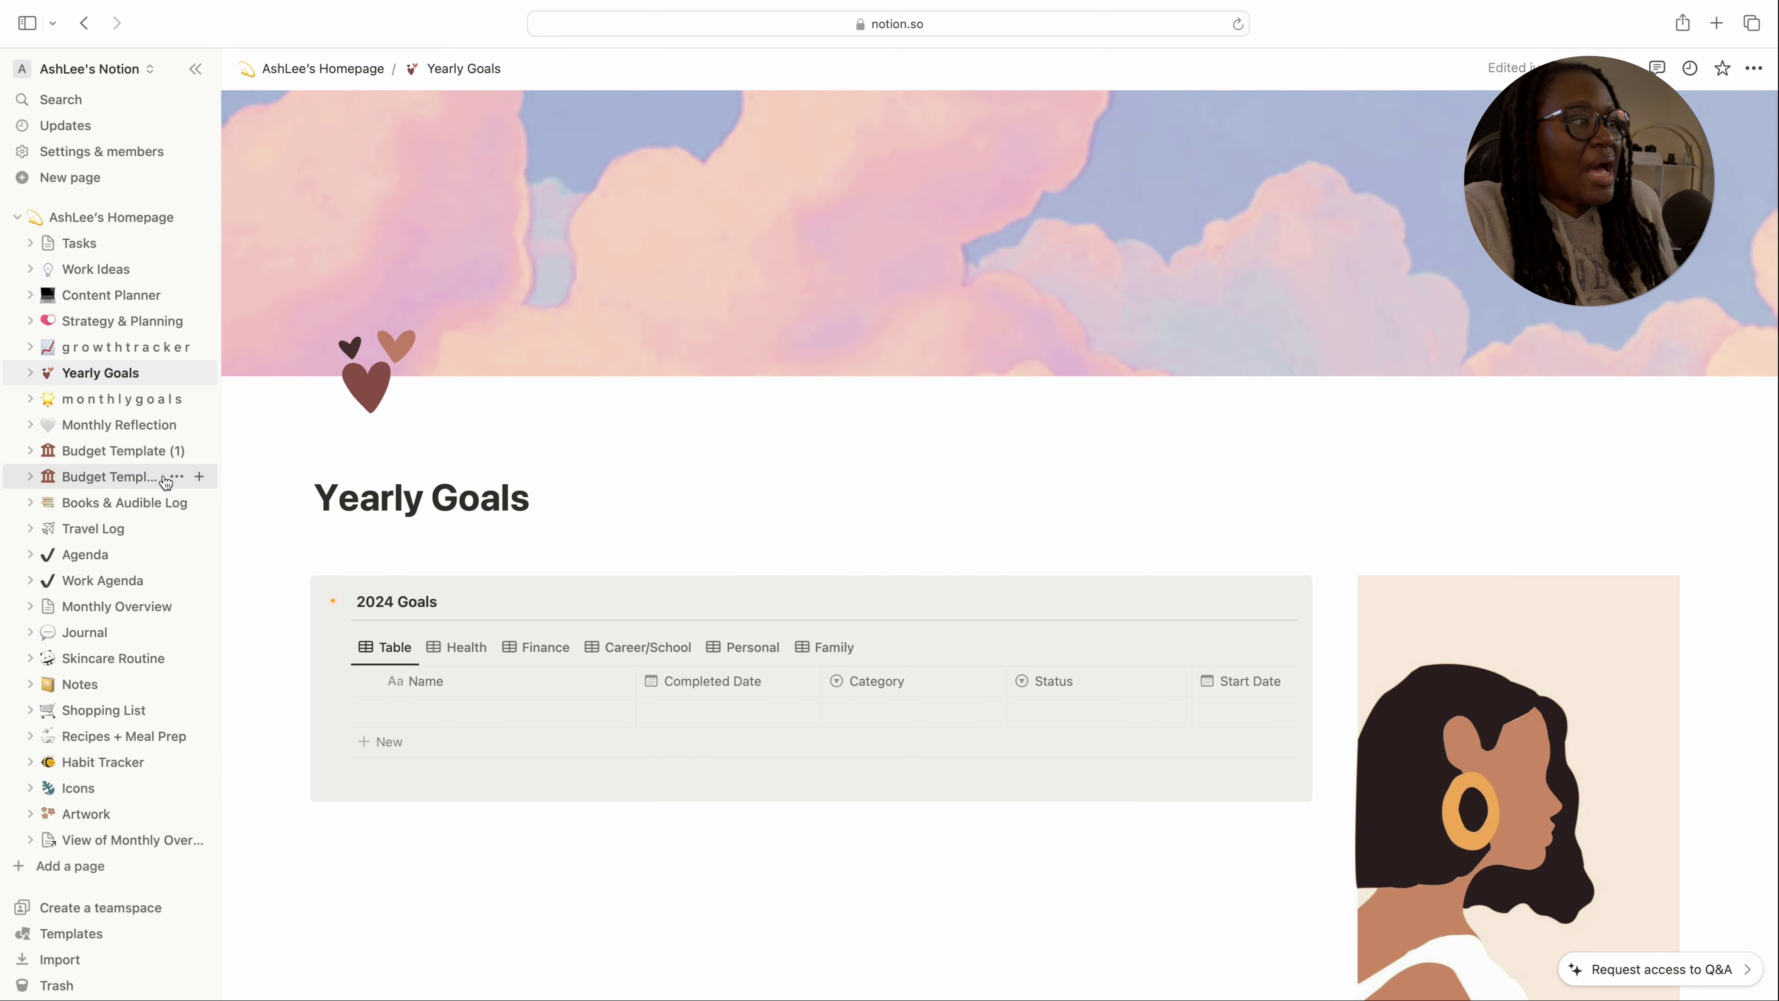
left_click(167, 477)
left_click(316, 476)
type("2023 Budget Template")
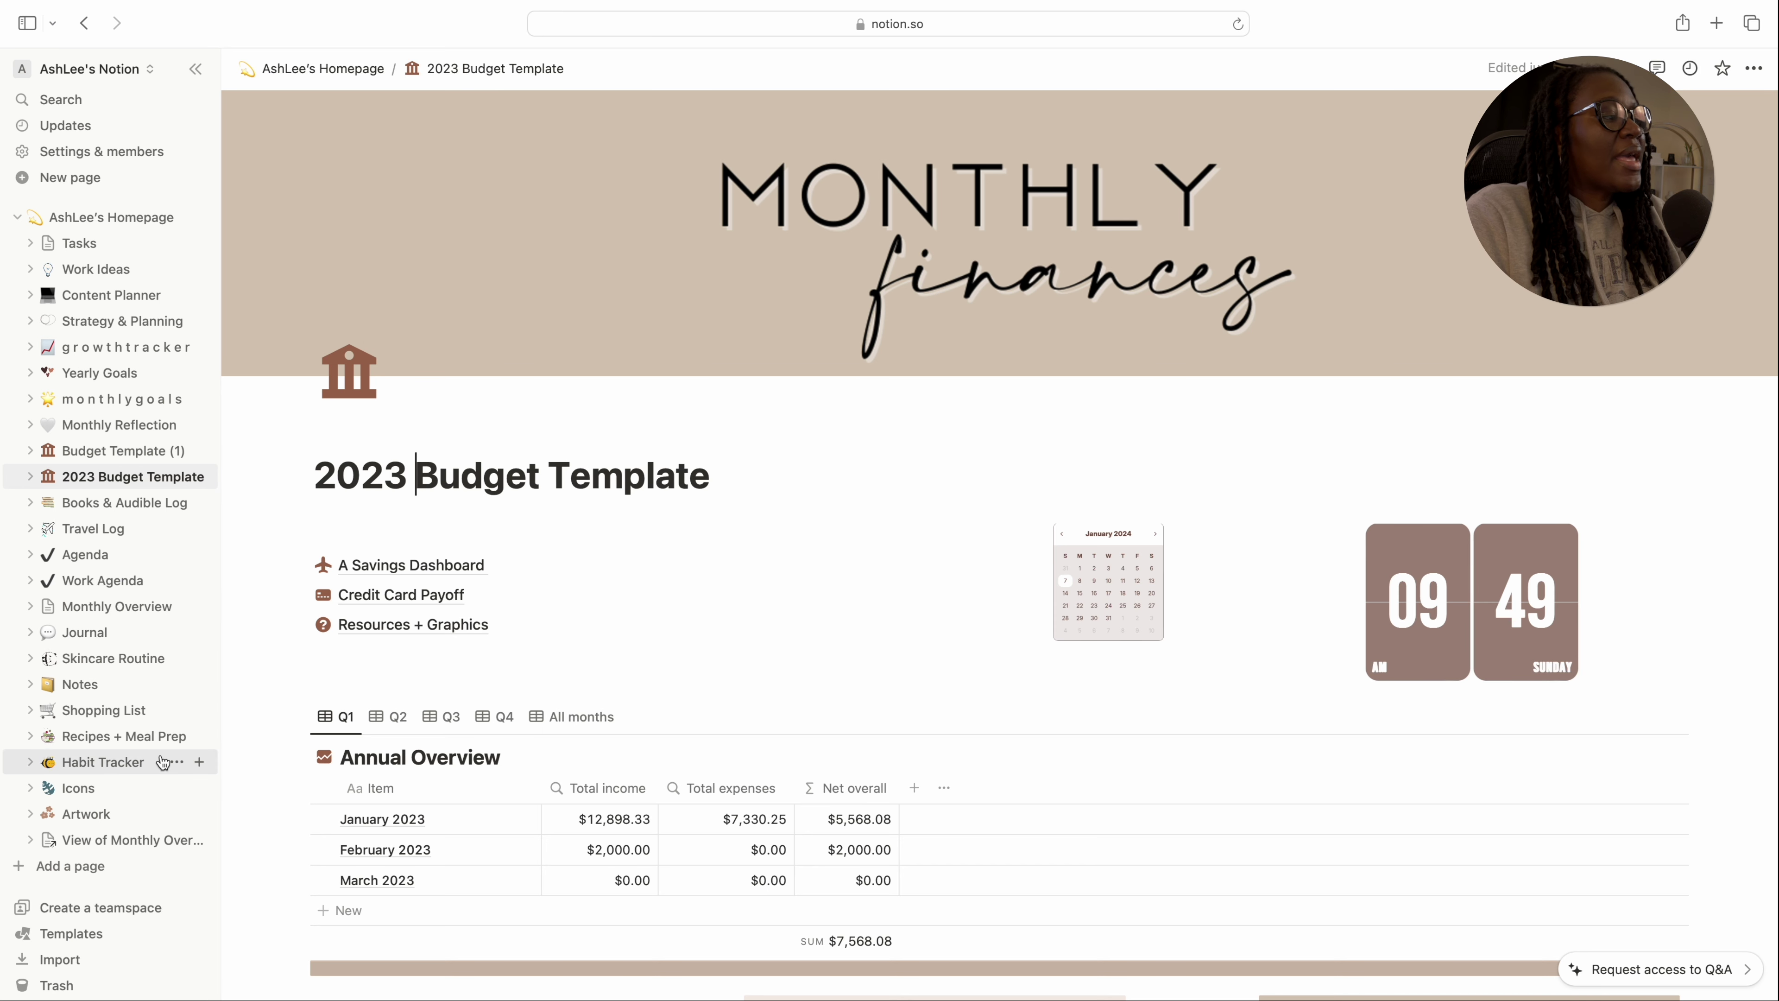
Create a new top-level page titled Archive
scroll(96, 862, "down", 1)
left_click(94, 851)
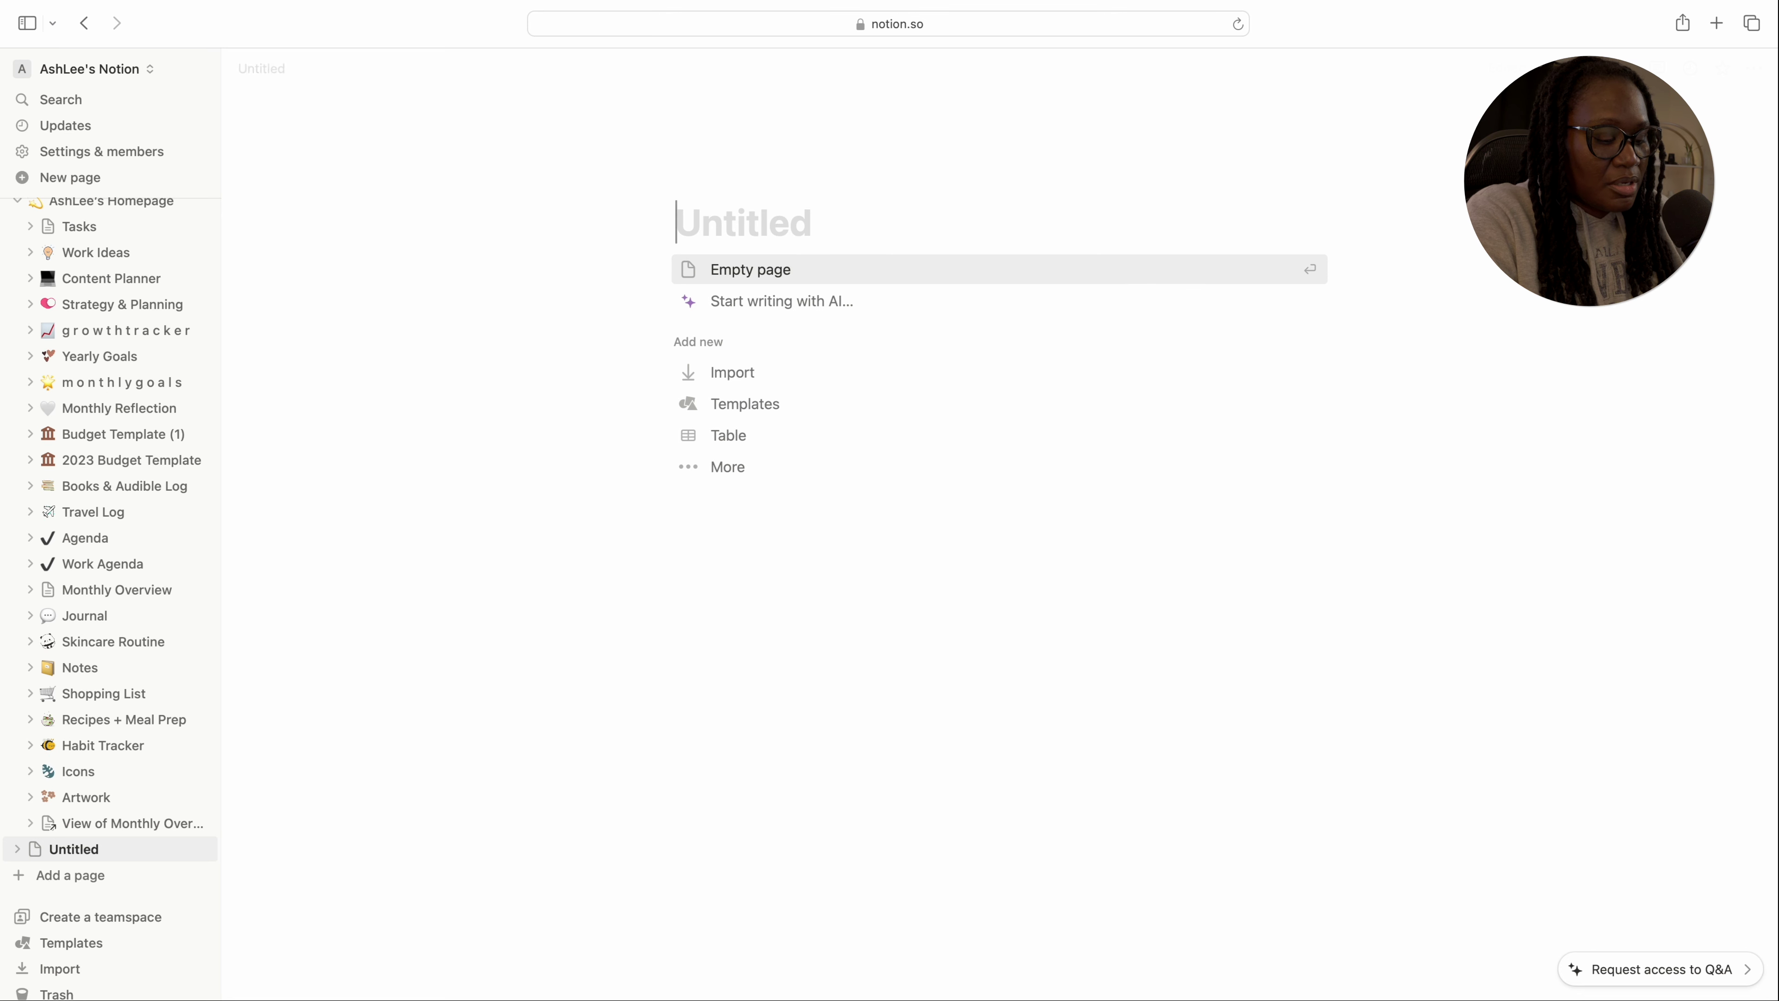
type("Ac")
type("chive")
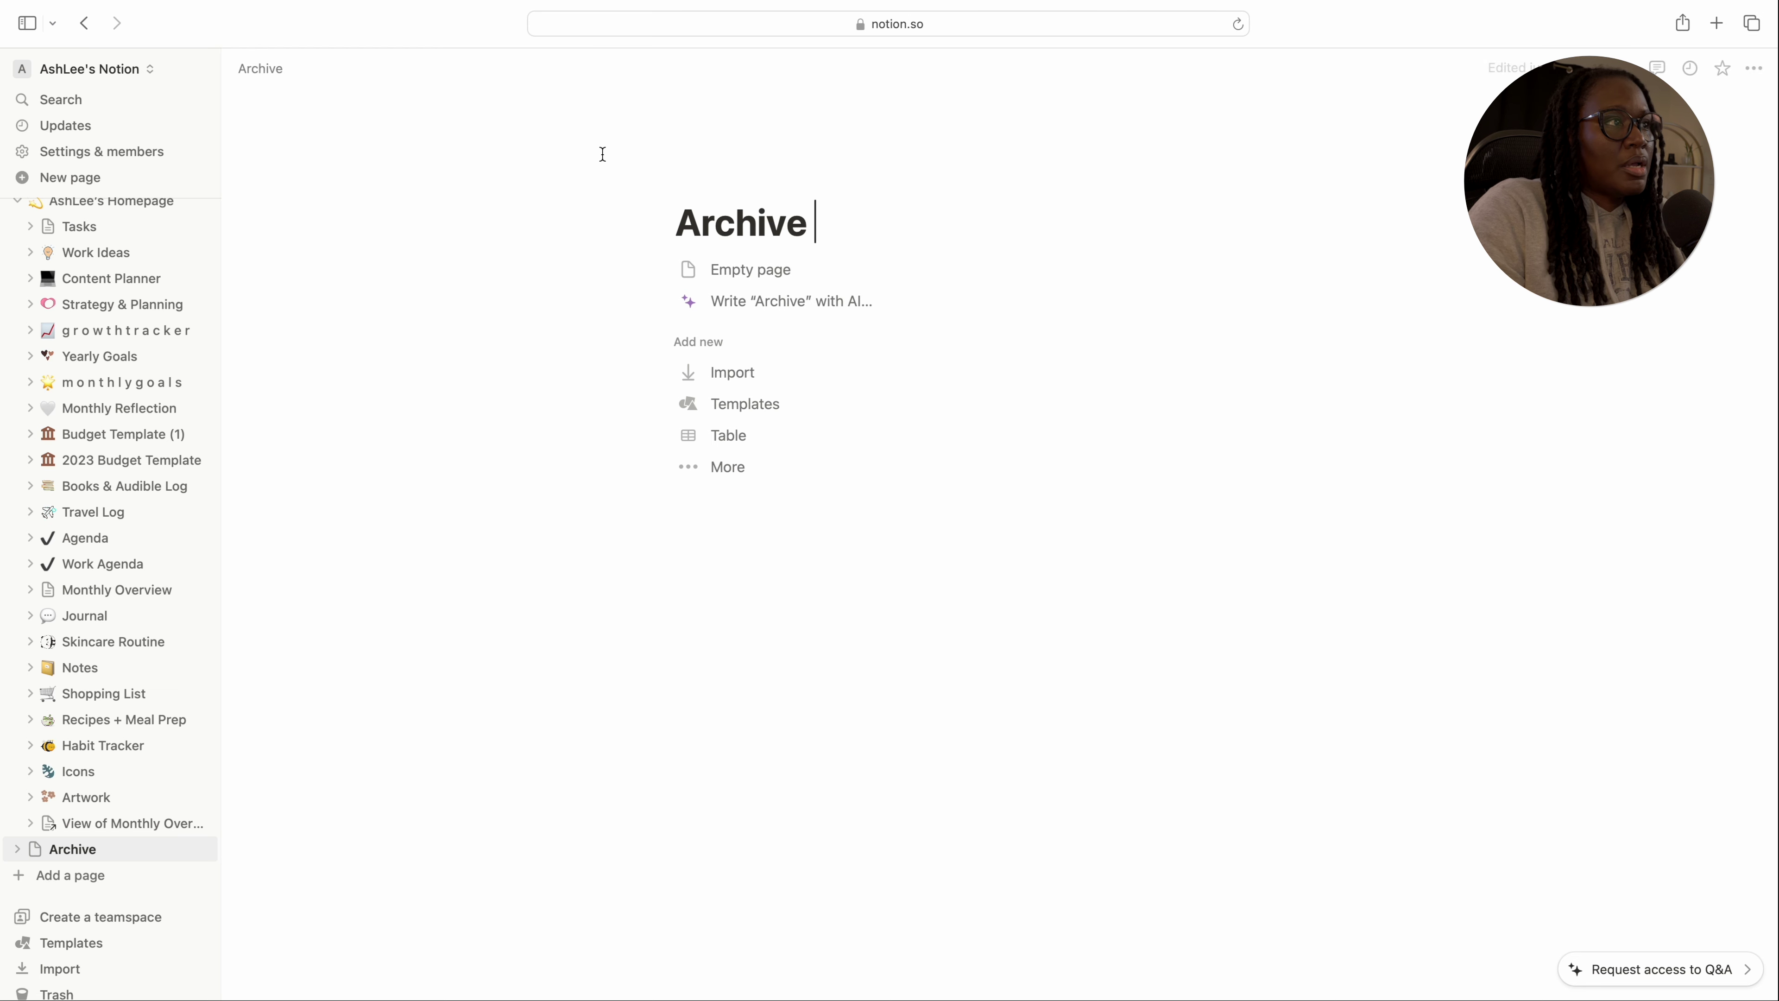
Give the Archive page a light gray trash can icon
mouse_move(694, 185)
left_click(747, 187)
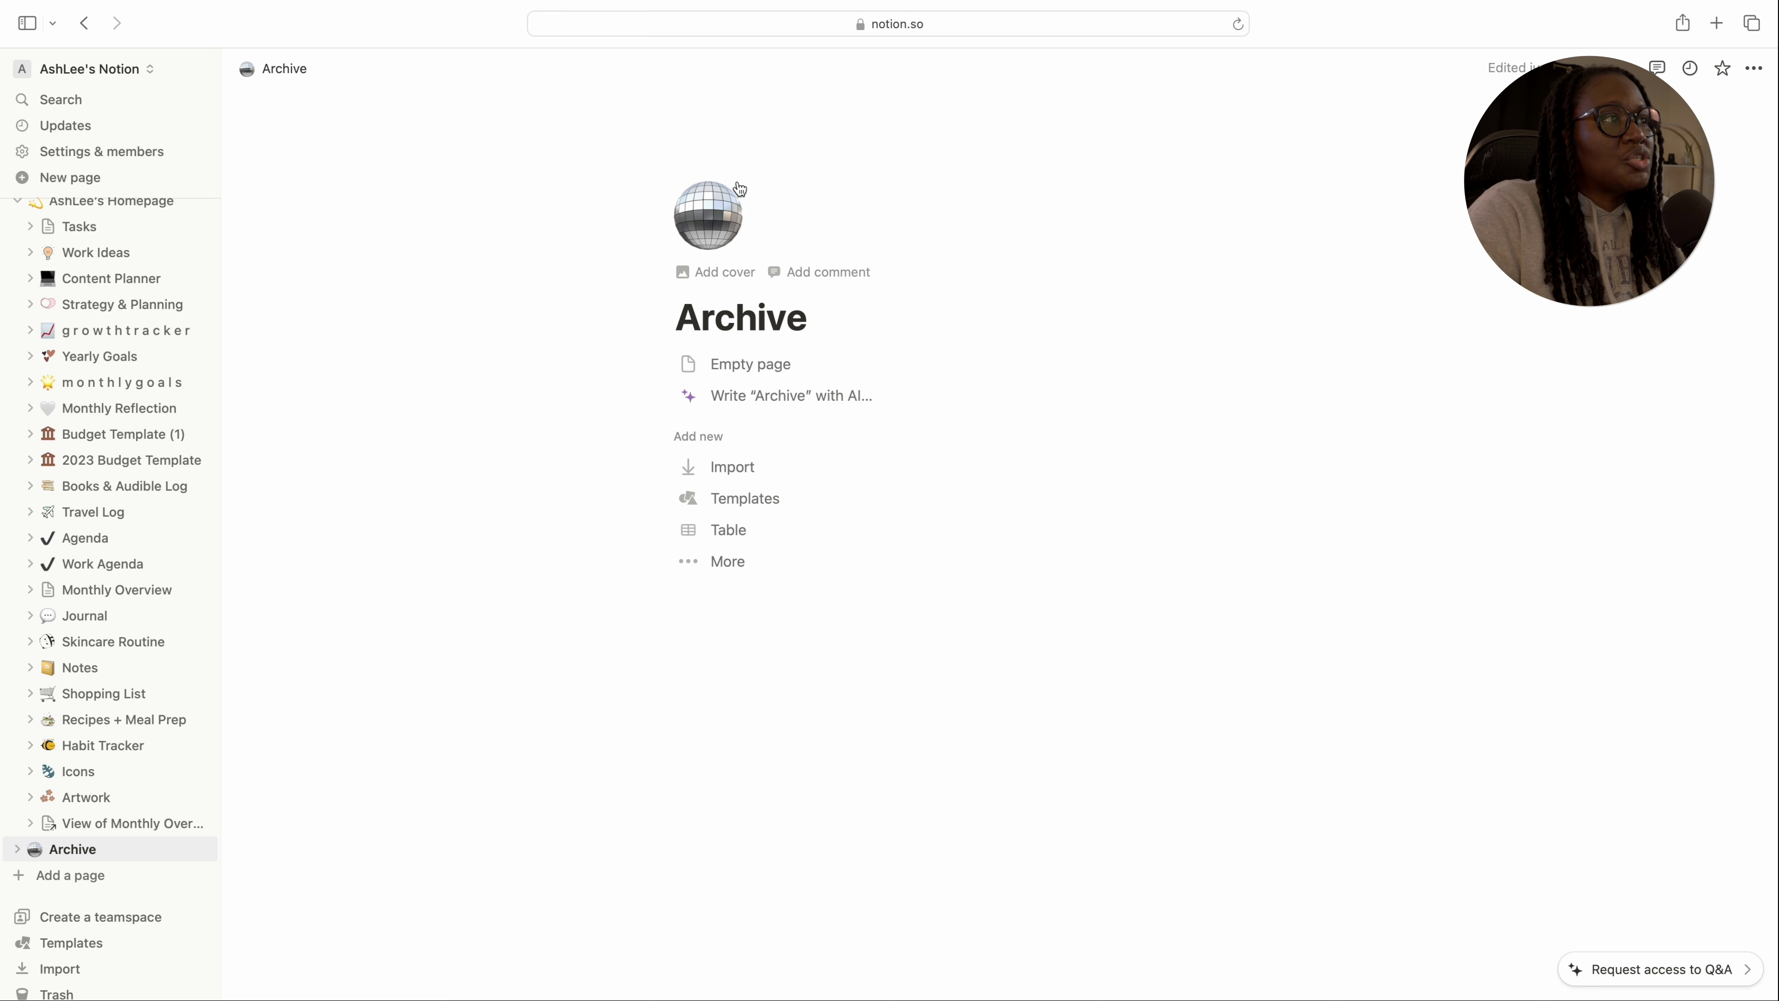
left_click(735, 218)
left_click(605, 274)
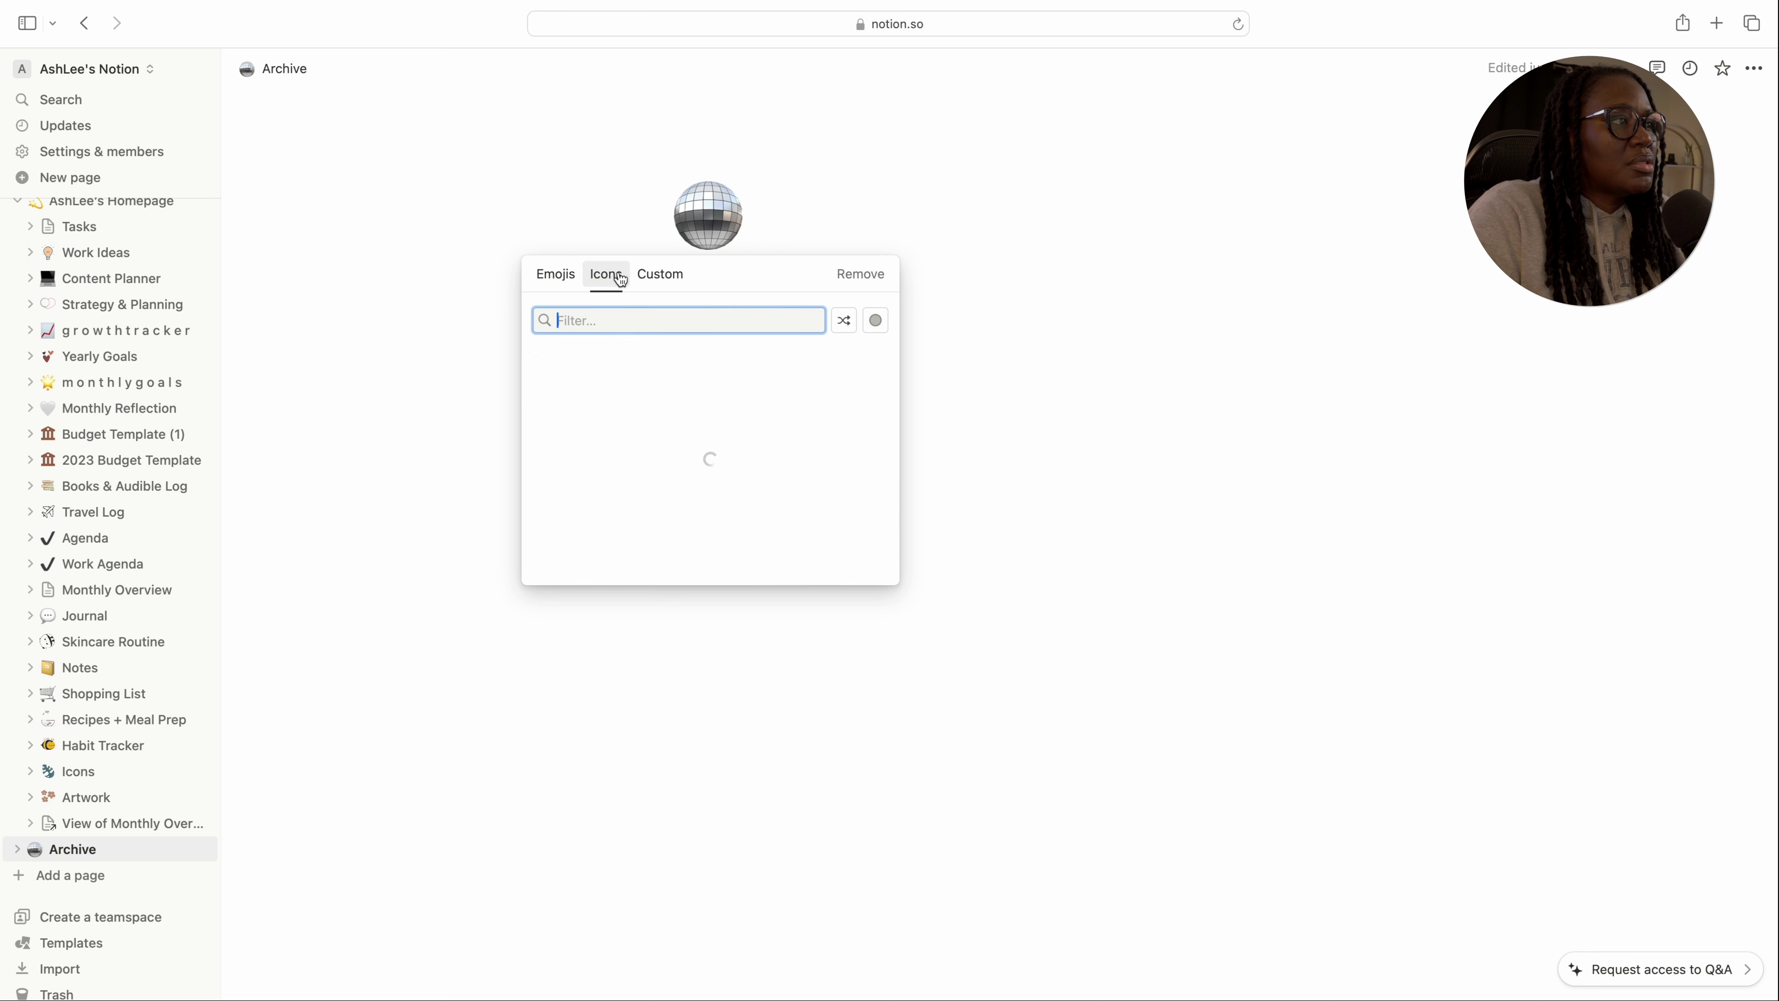
type("trash")
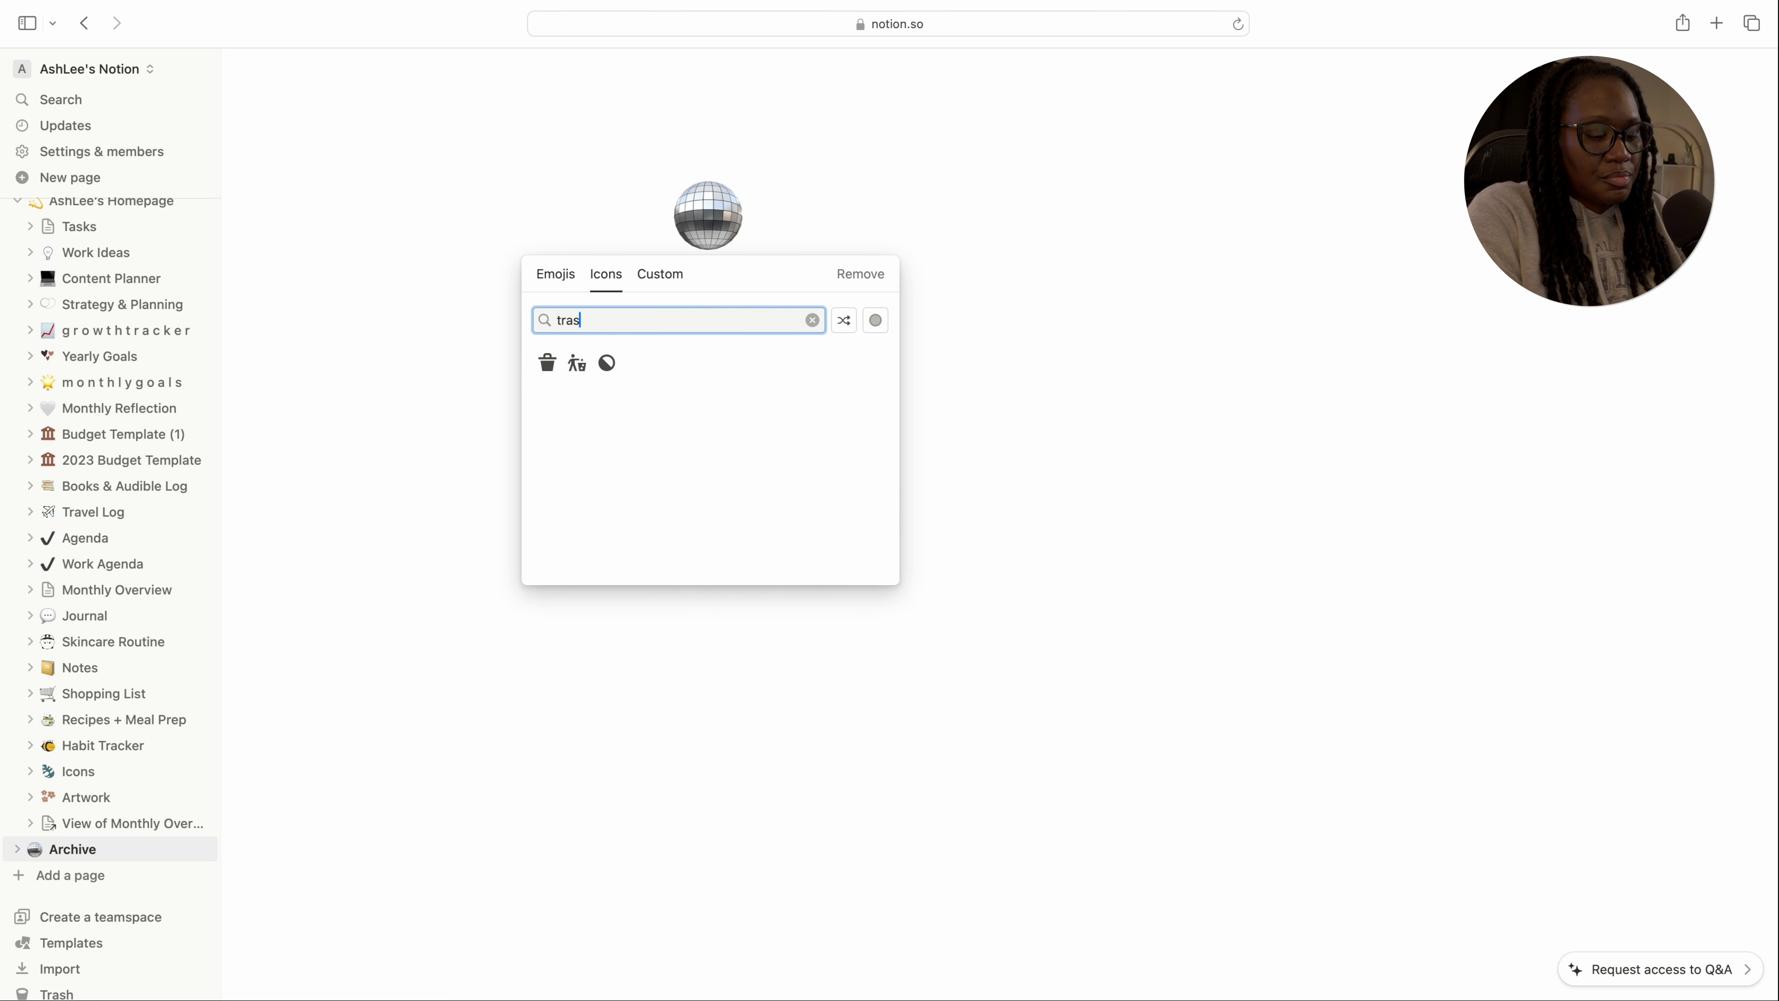
mouse_move(583, 368)
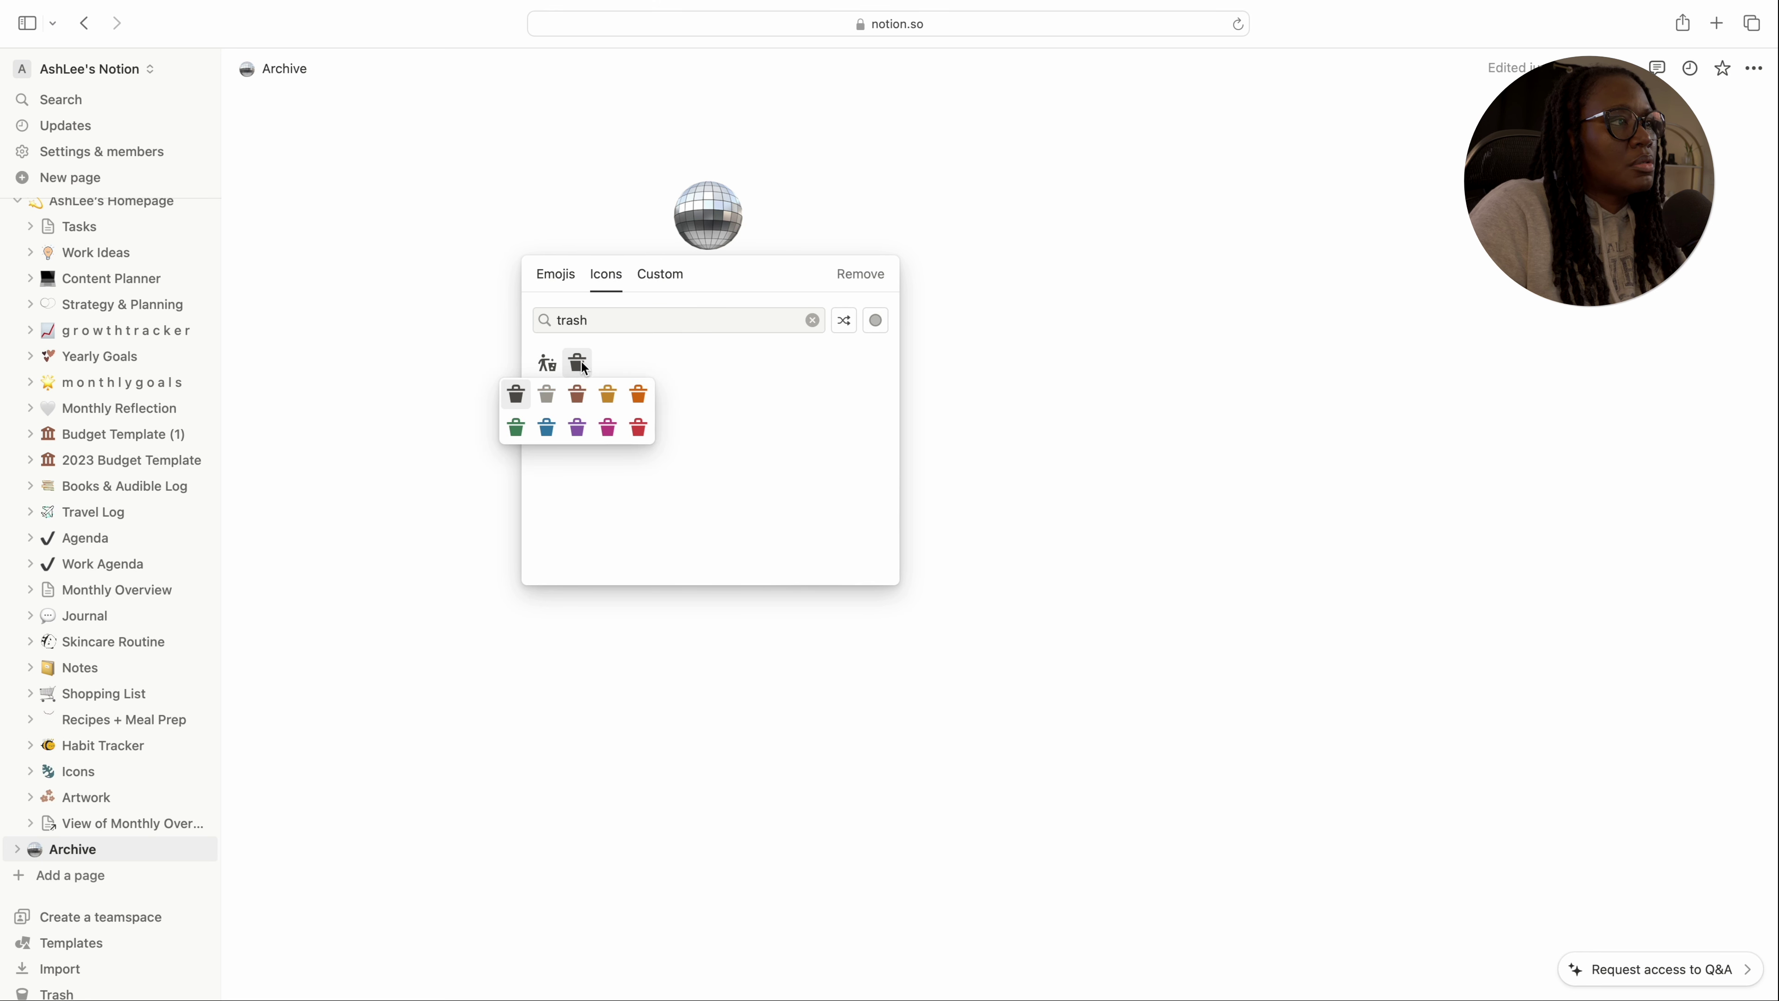
left_click(546, 394)
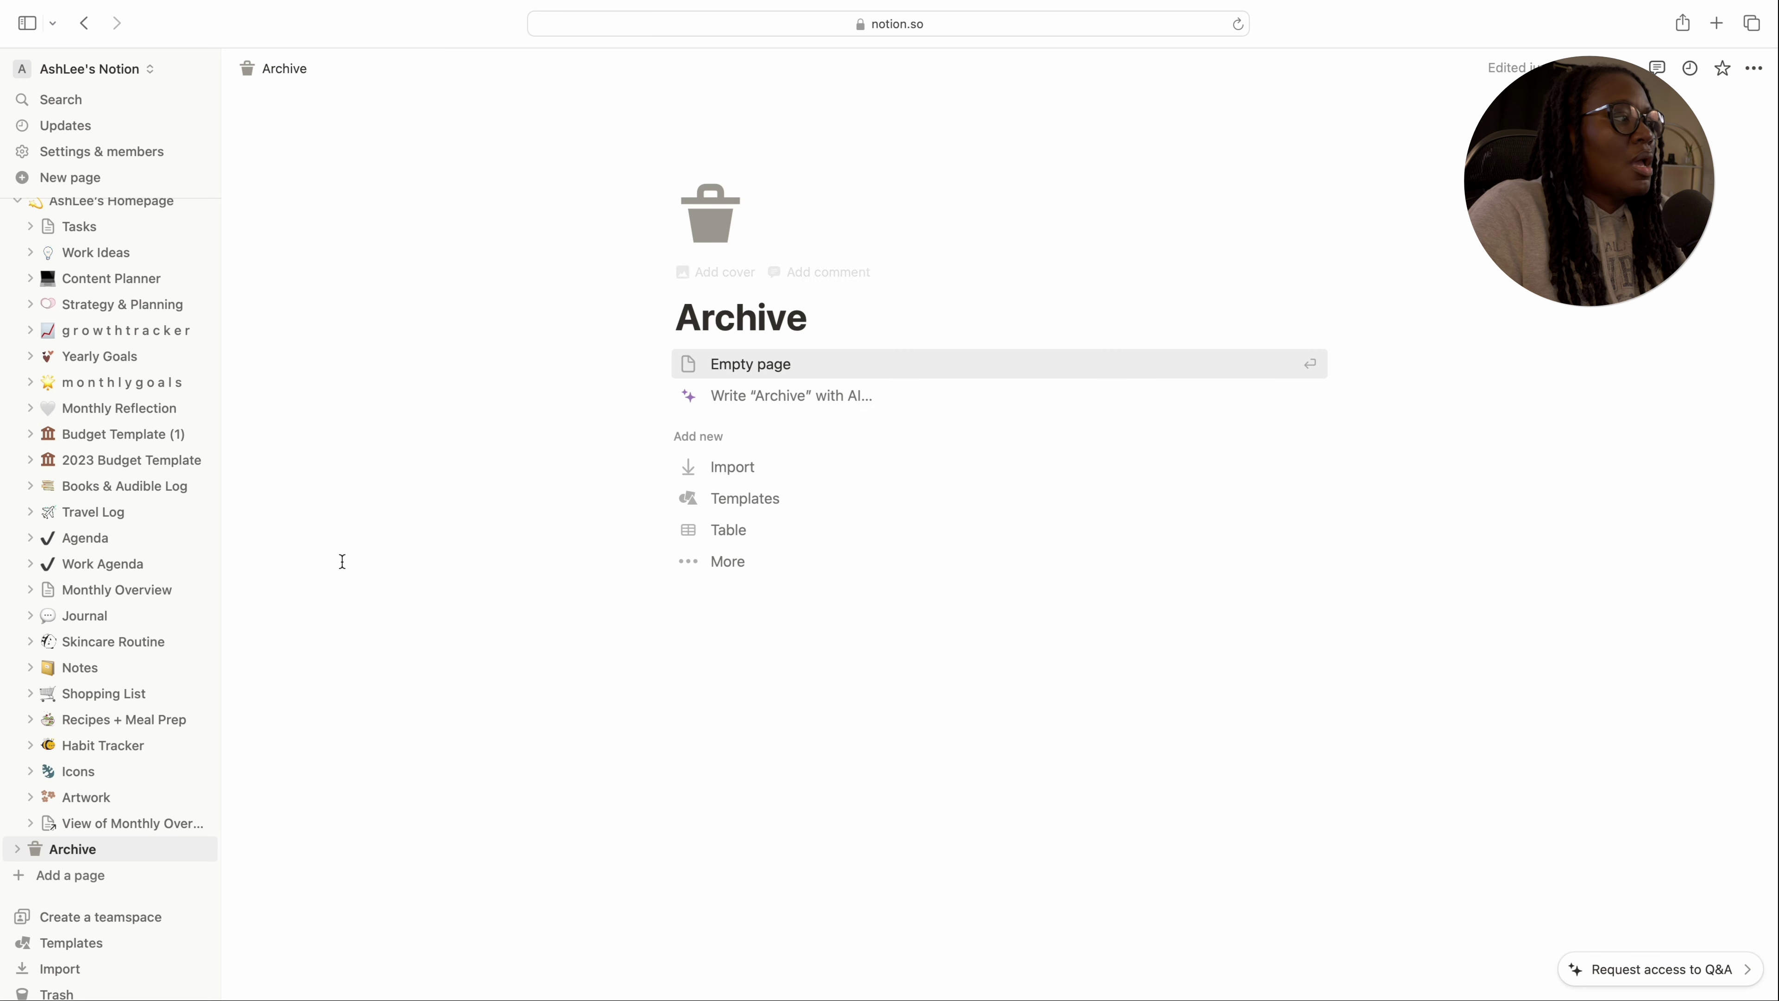
Move the 2023 Budget Template page into the Archive page
key("super+backslash")
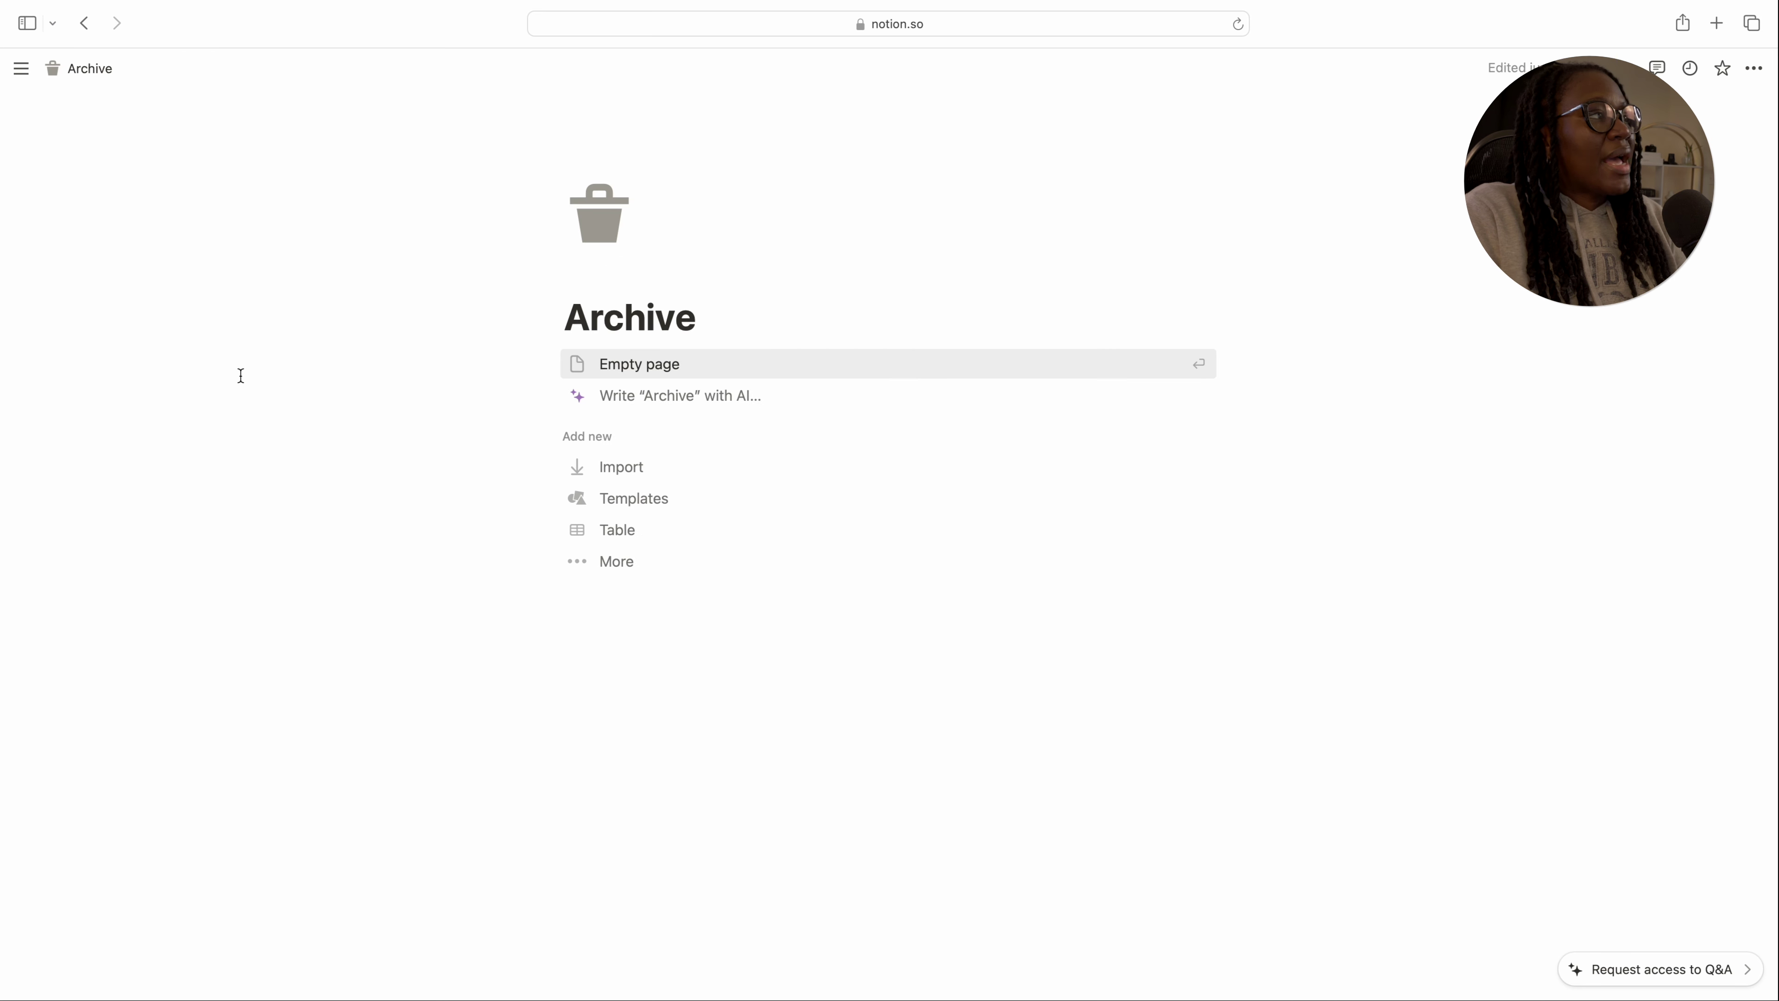
left_click(20, 68)
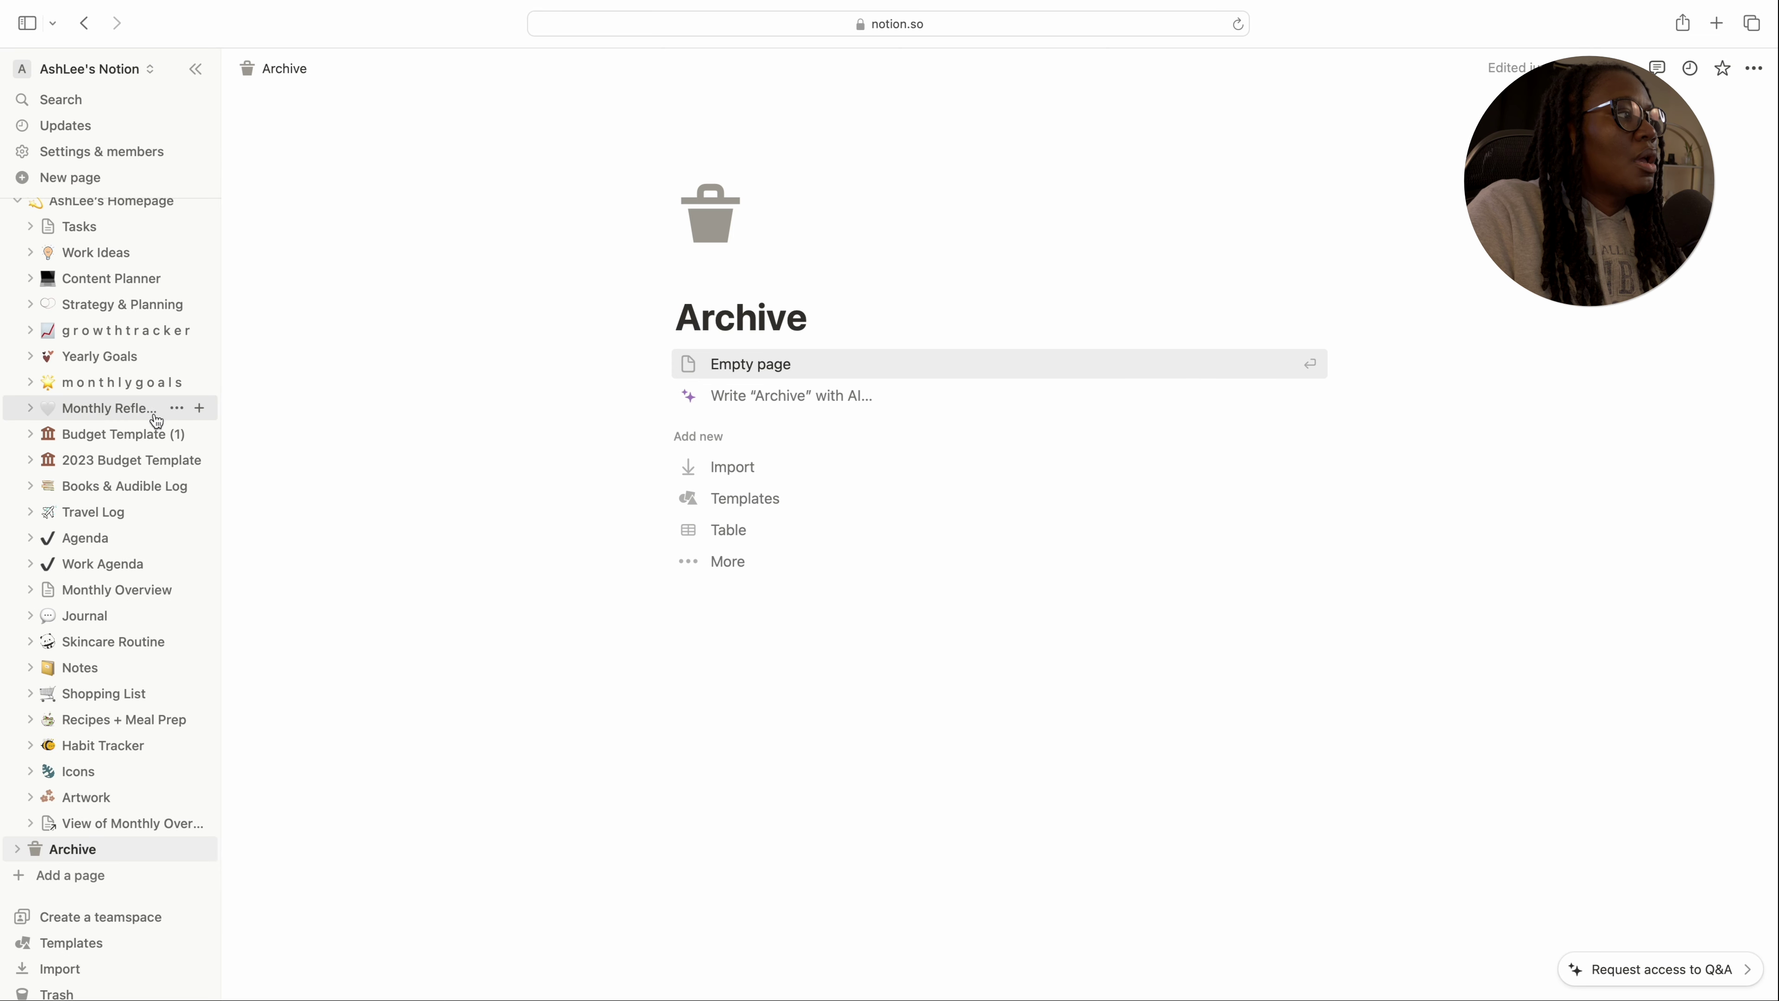
left_click(138, 462)
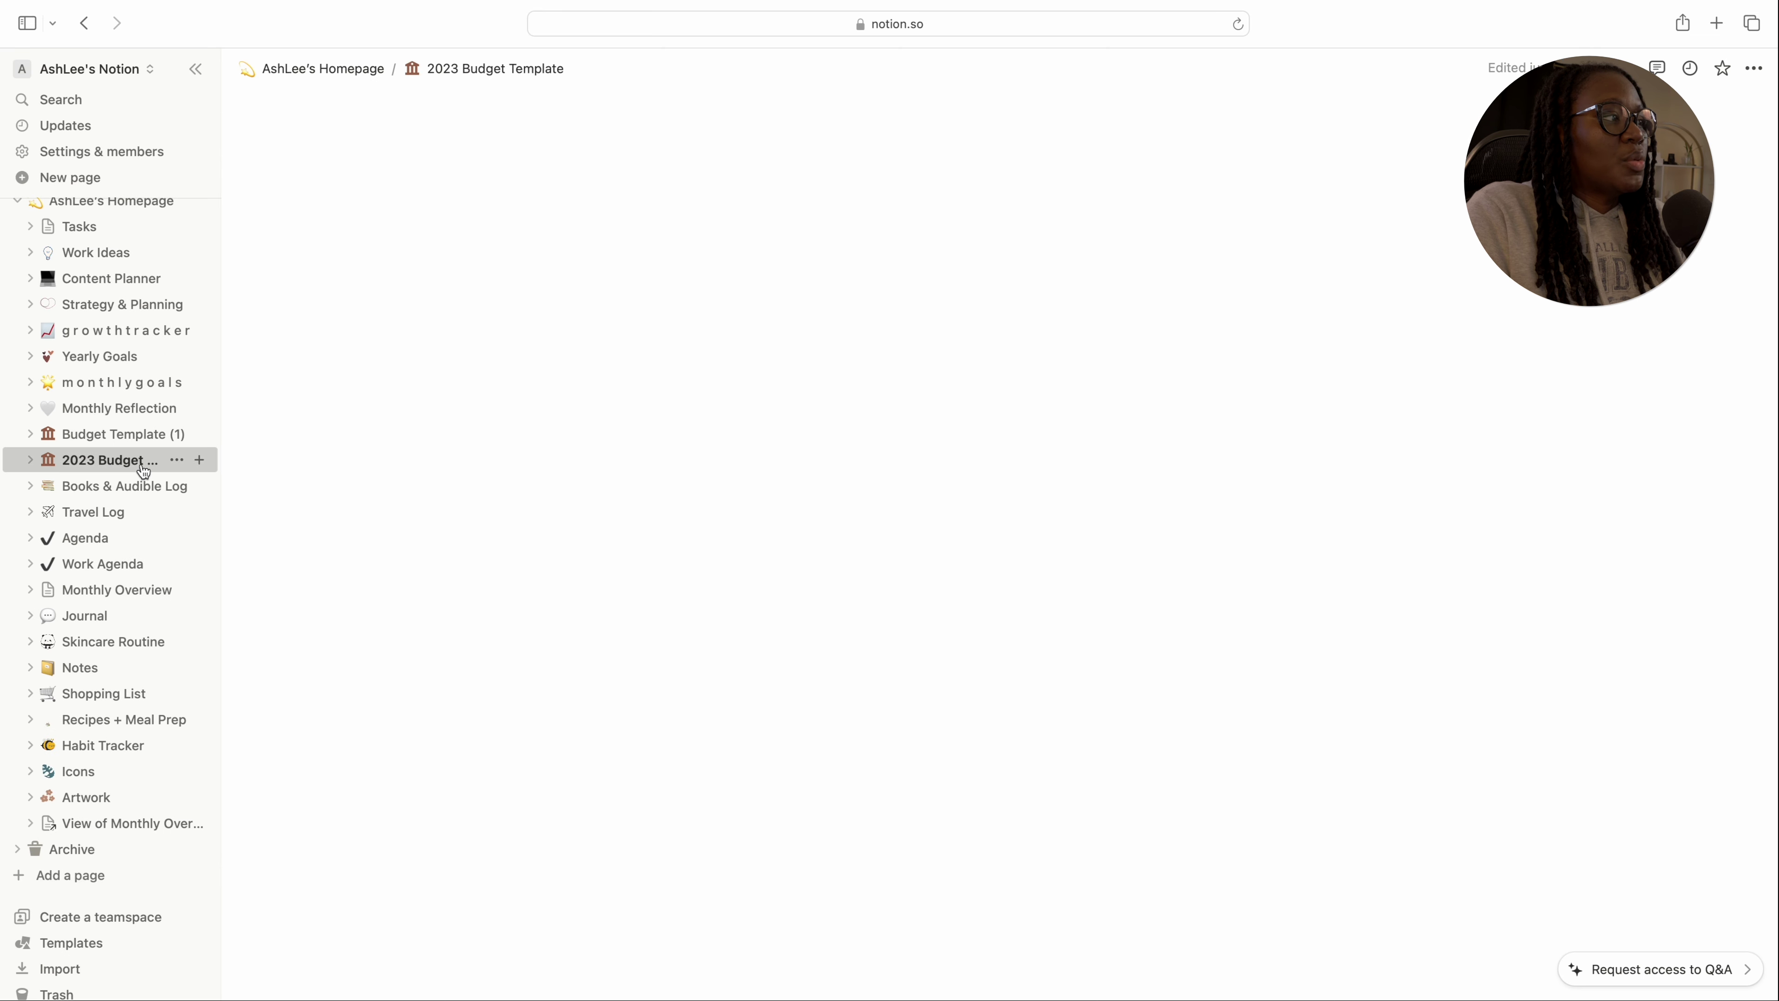
left_click_drag(111, 466, 100, 852)
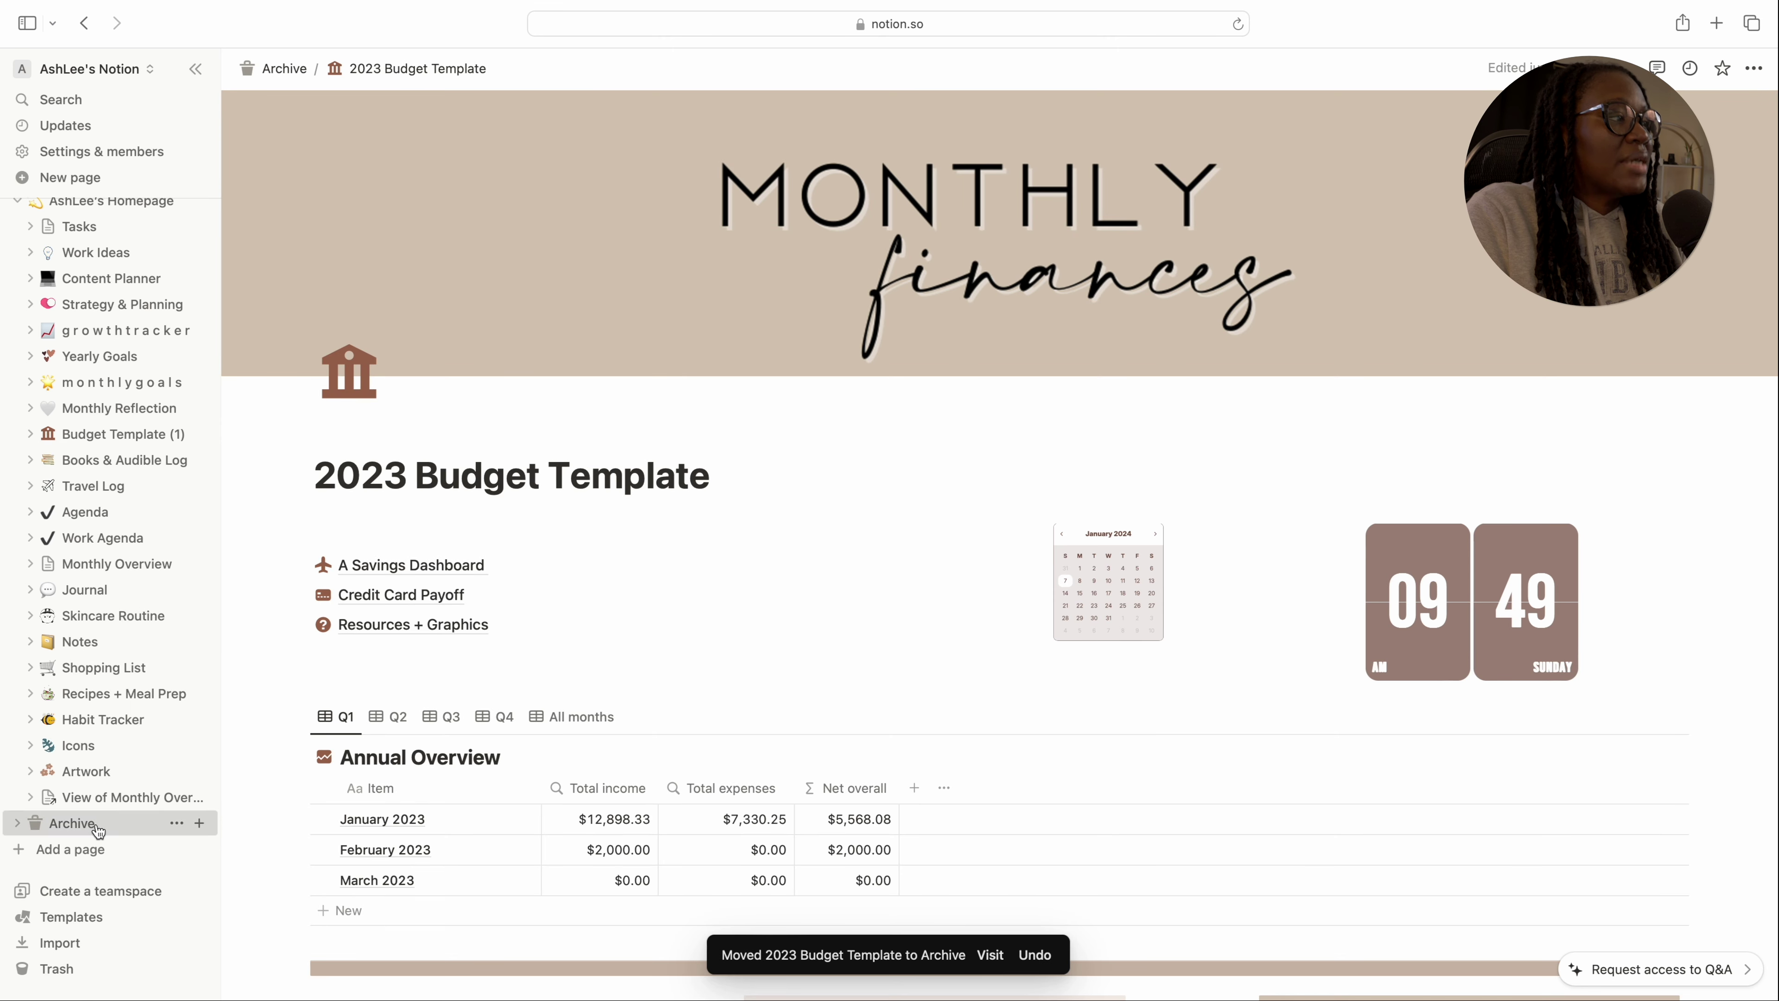
left_click(102, 824)
left_click(771, 379)
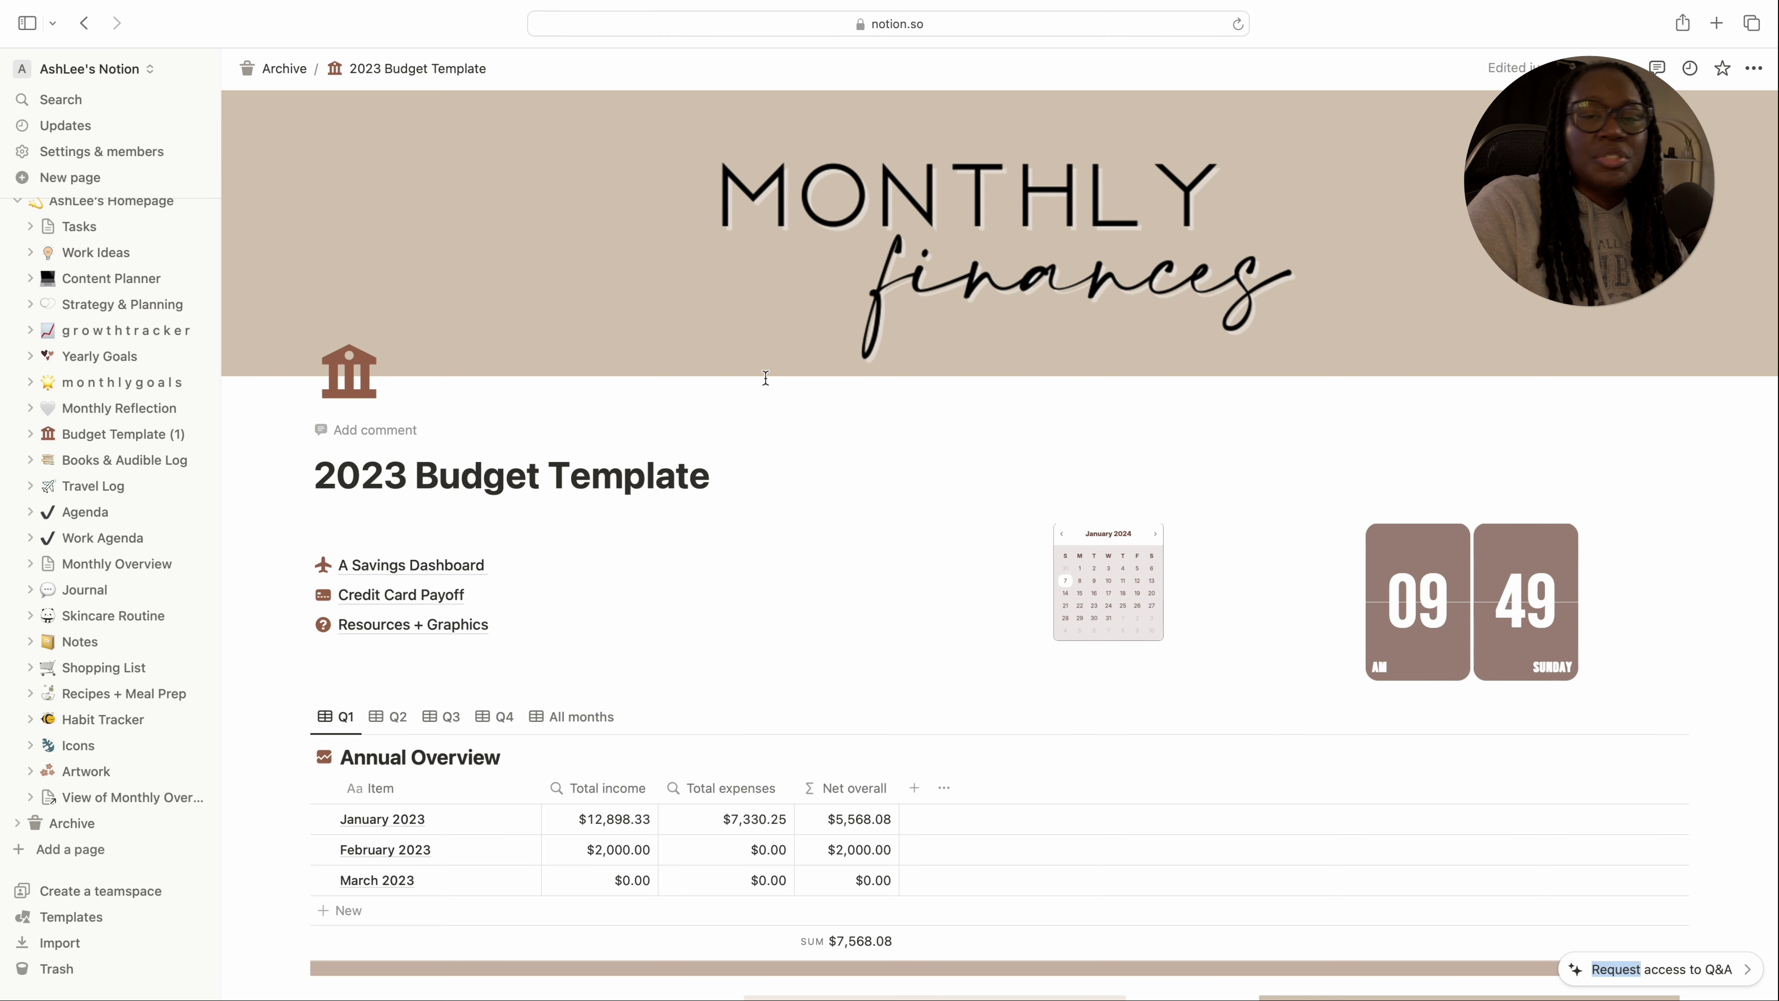
Rename the duplicated Budget Template (1) page as 2024 Budget Template
left_click(89, 440)
left_click(664, 476)
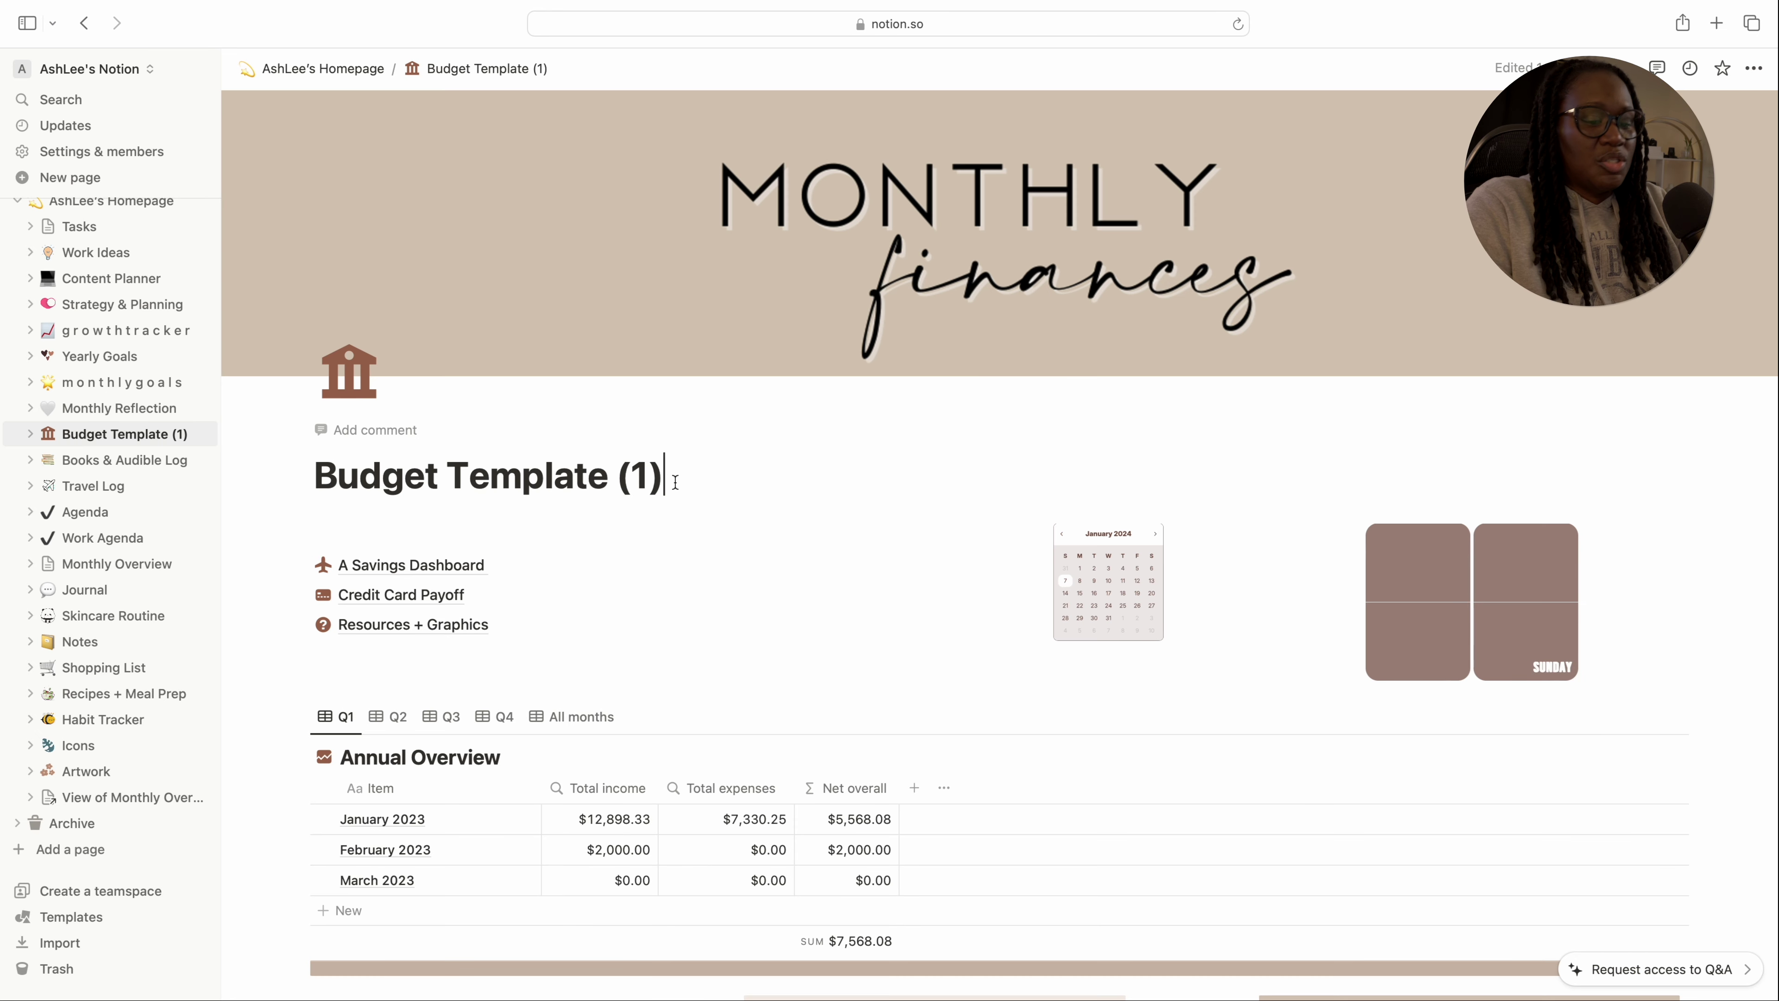
key("BackSpace")
key("BackSpace")
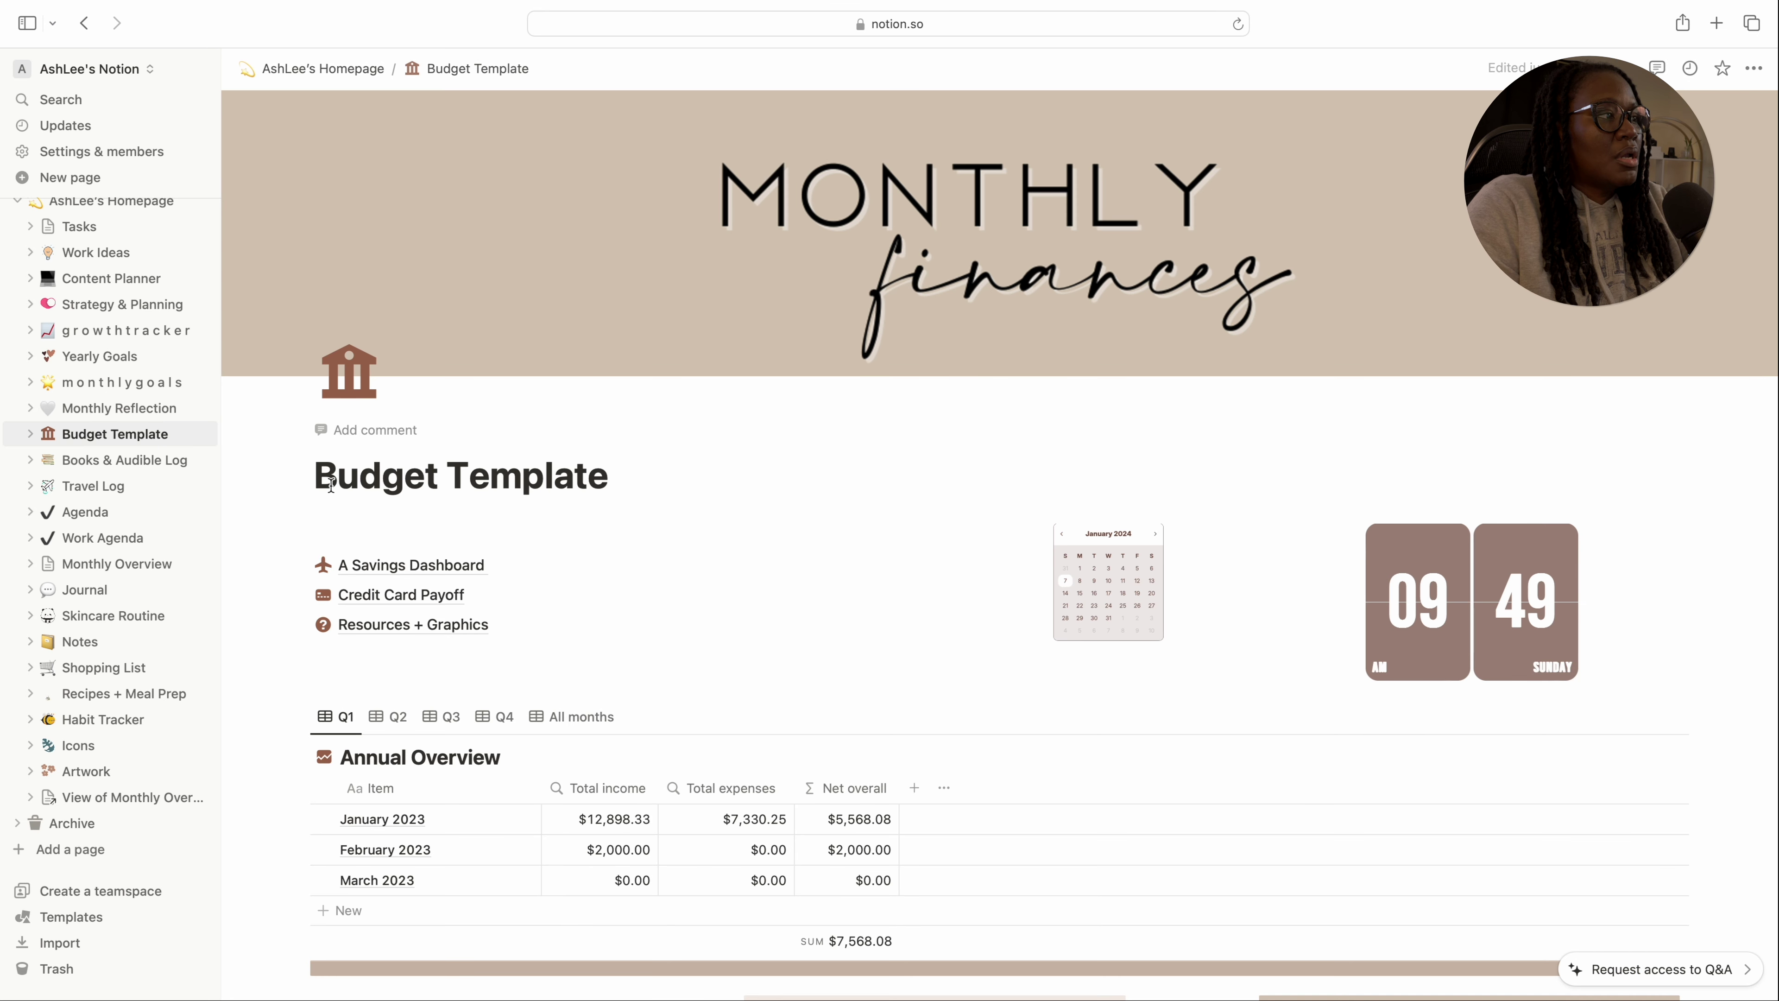
type("2024")
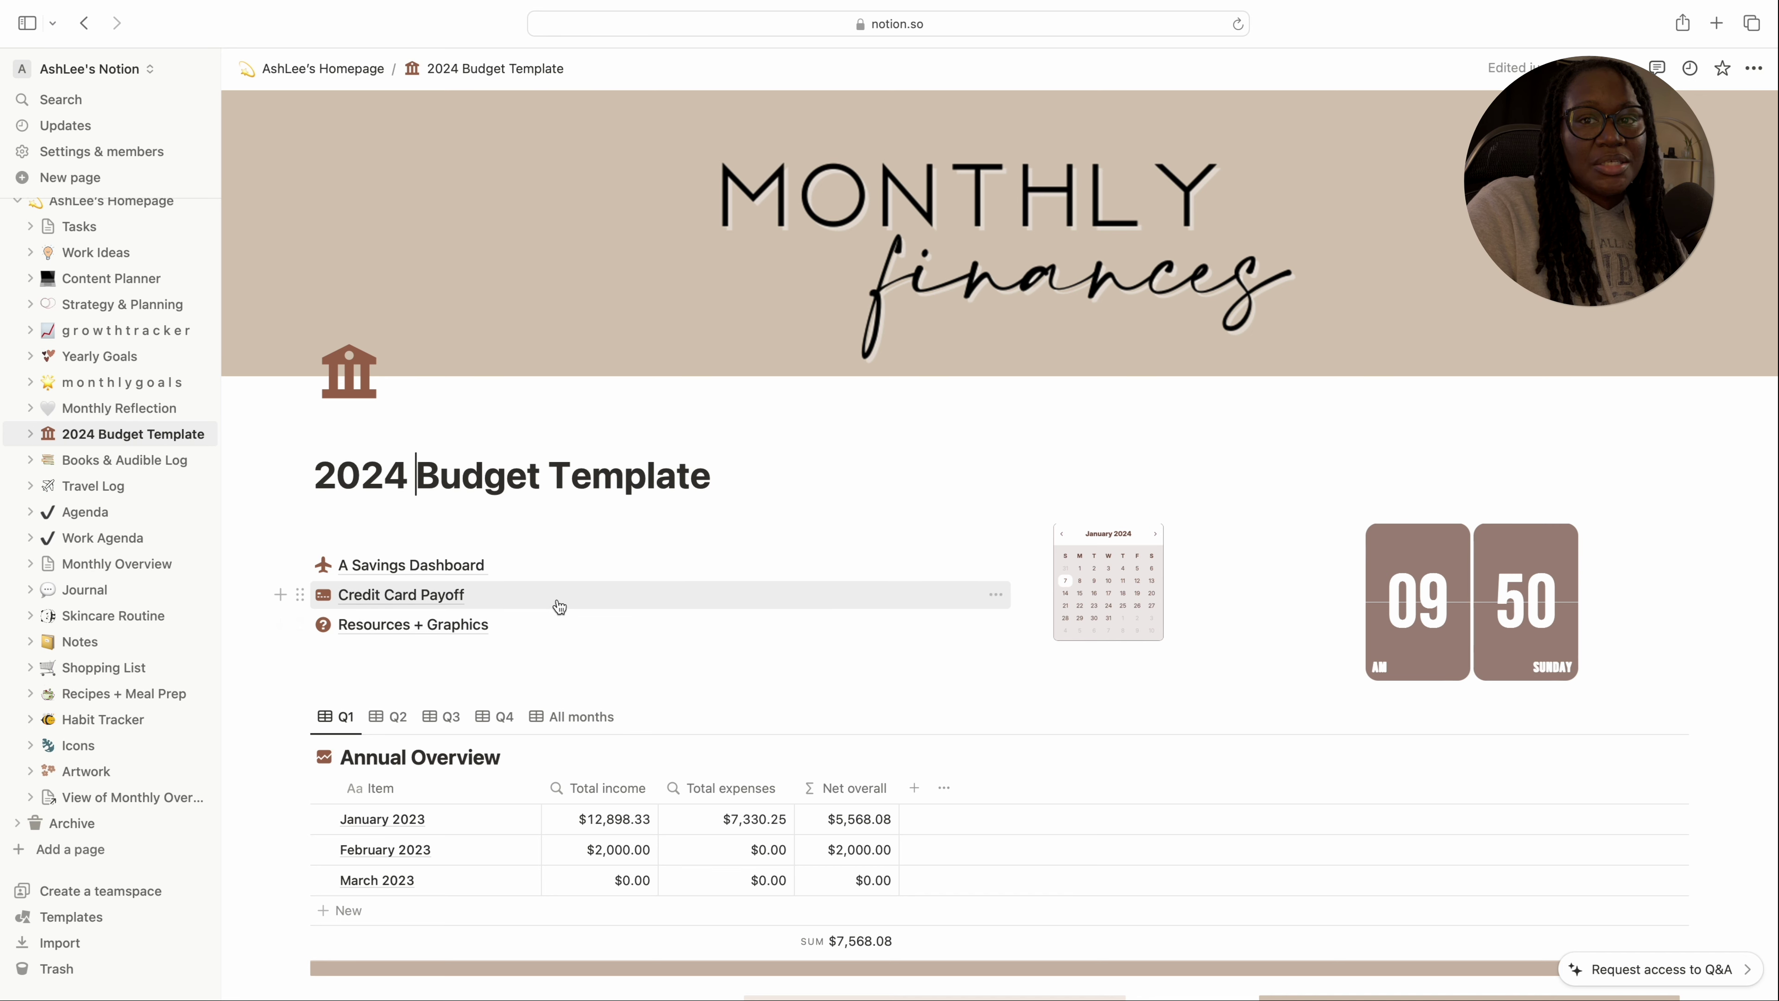
Look through the 2024 Budget Template page's annual overview, cards, income and expenses sections
mouse_move(551, 595)
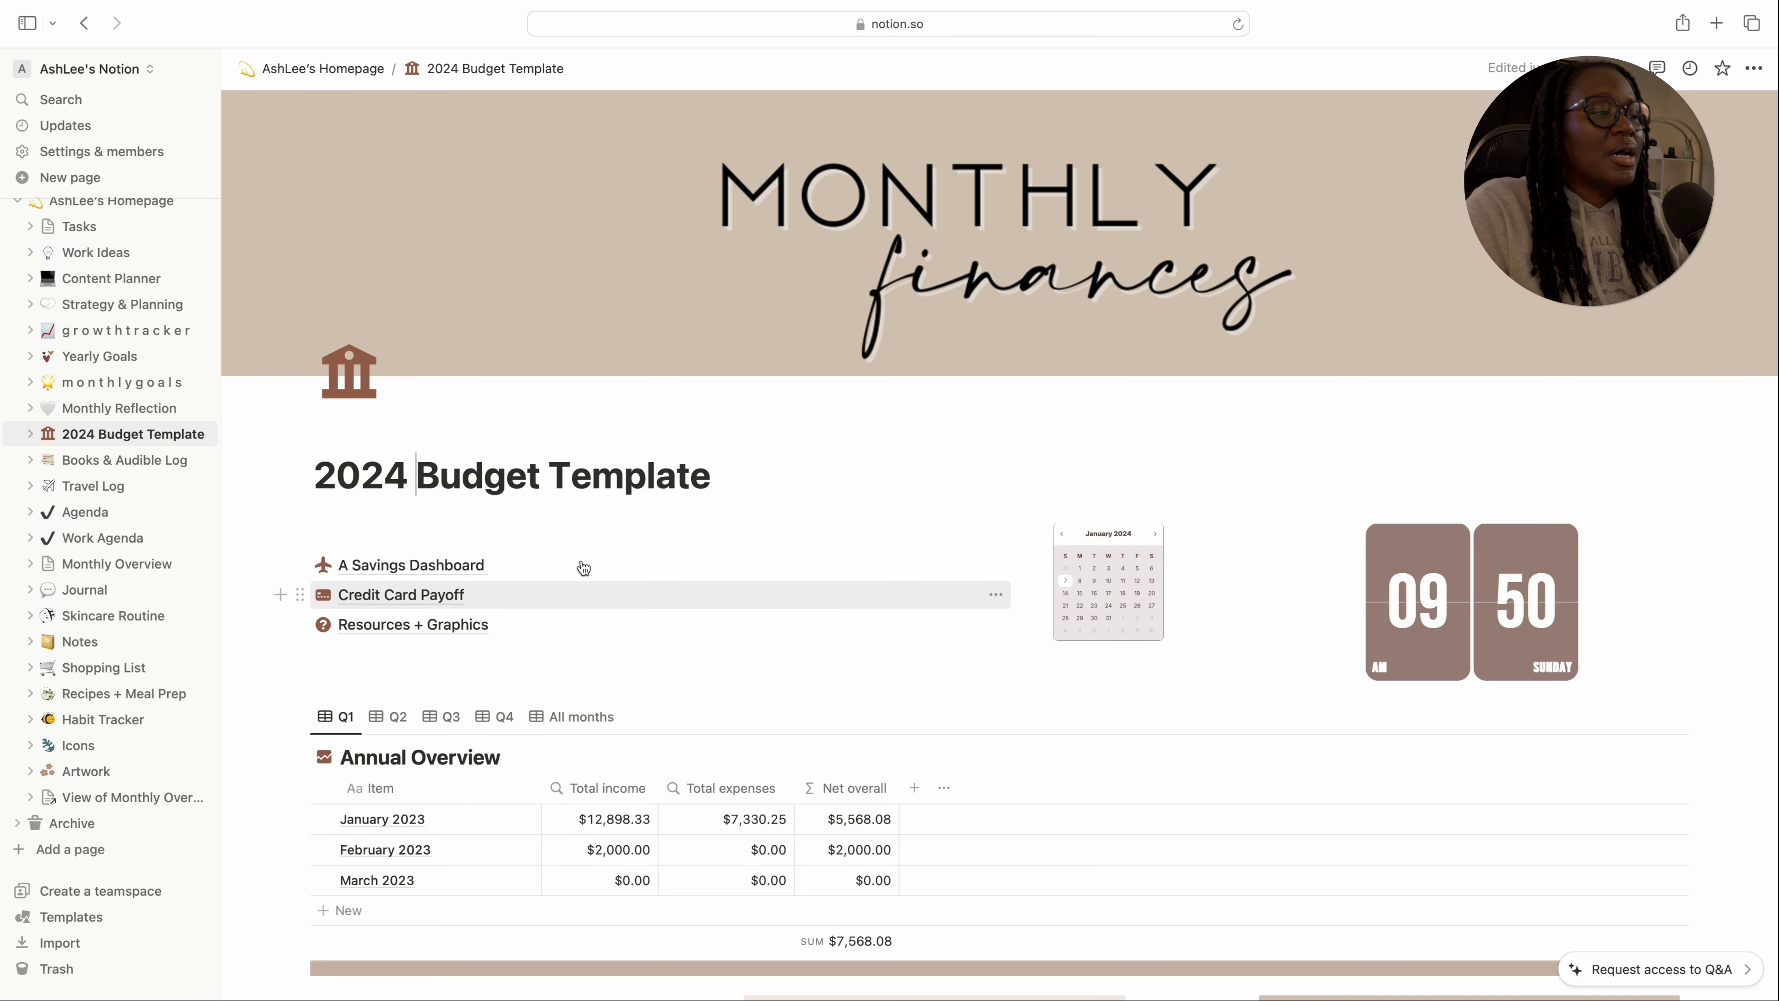
scroll(749, 769, "down", 2)
scroll(751, 771, "down", 10)
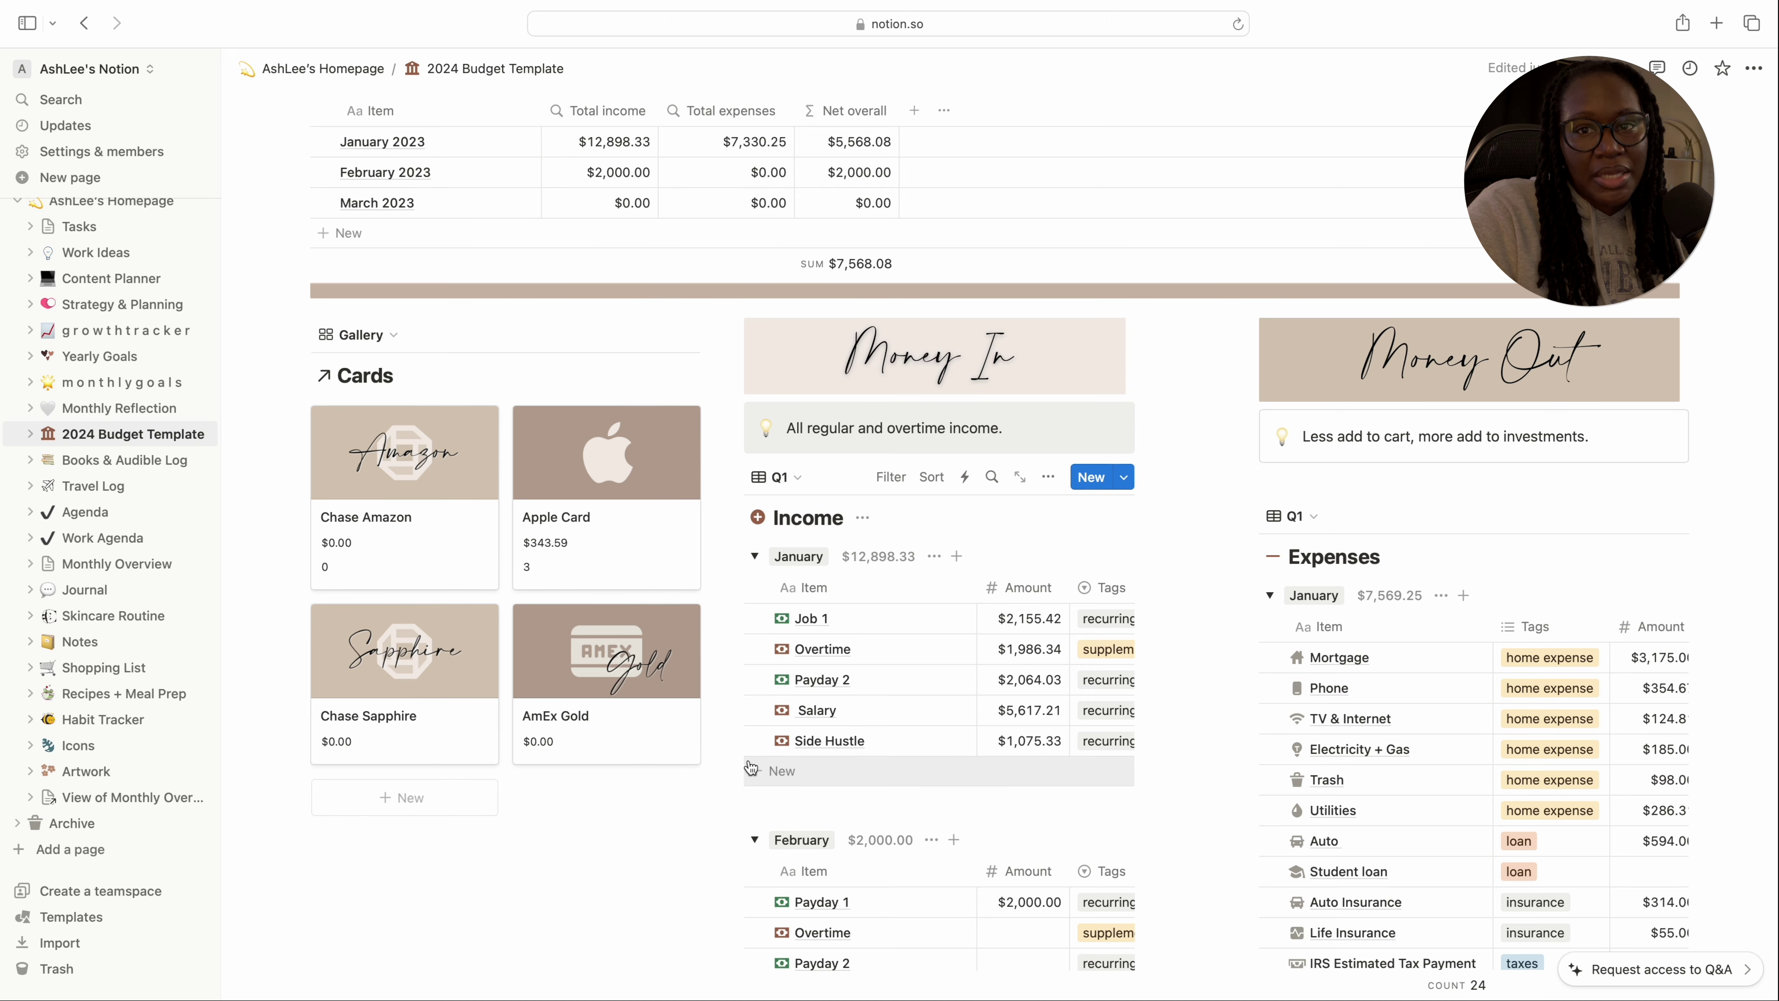
scroll(766, 429, "up", 7)
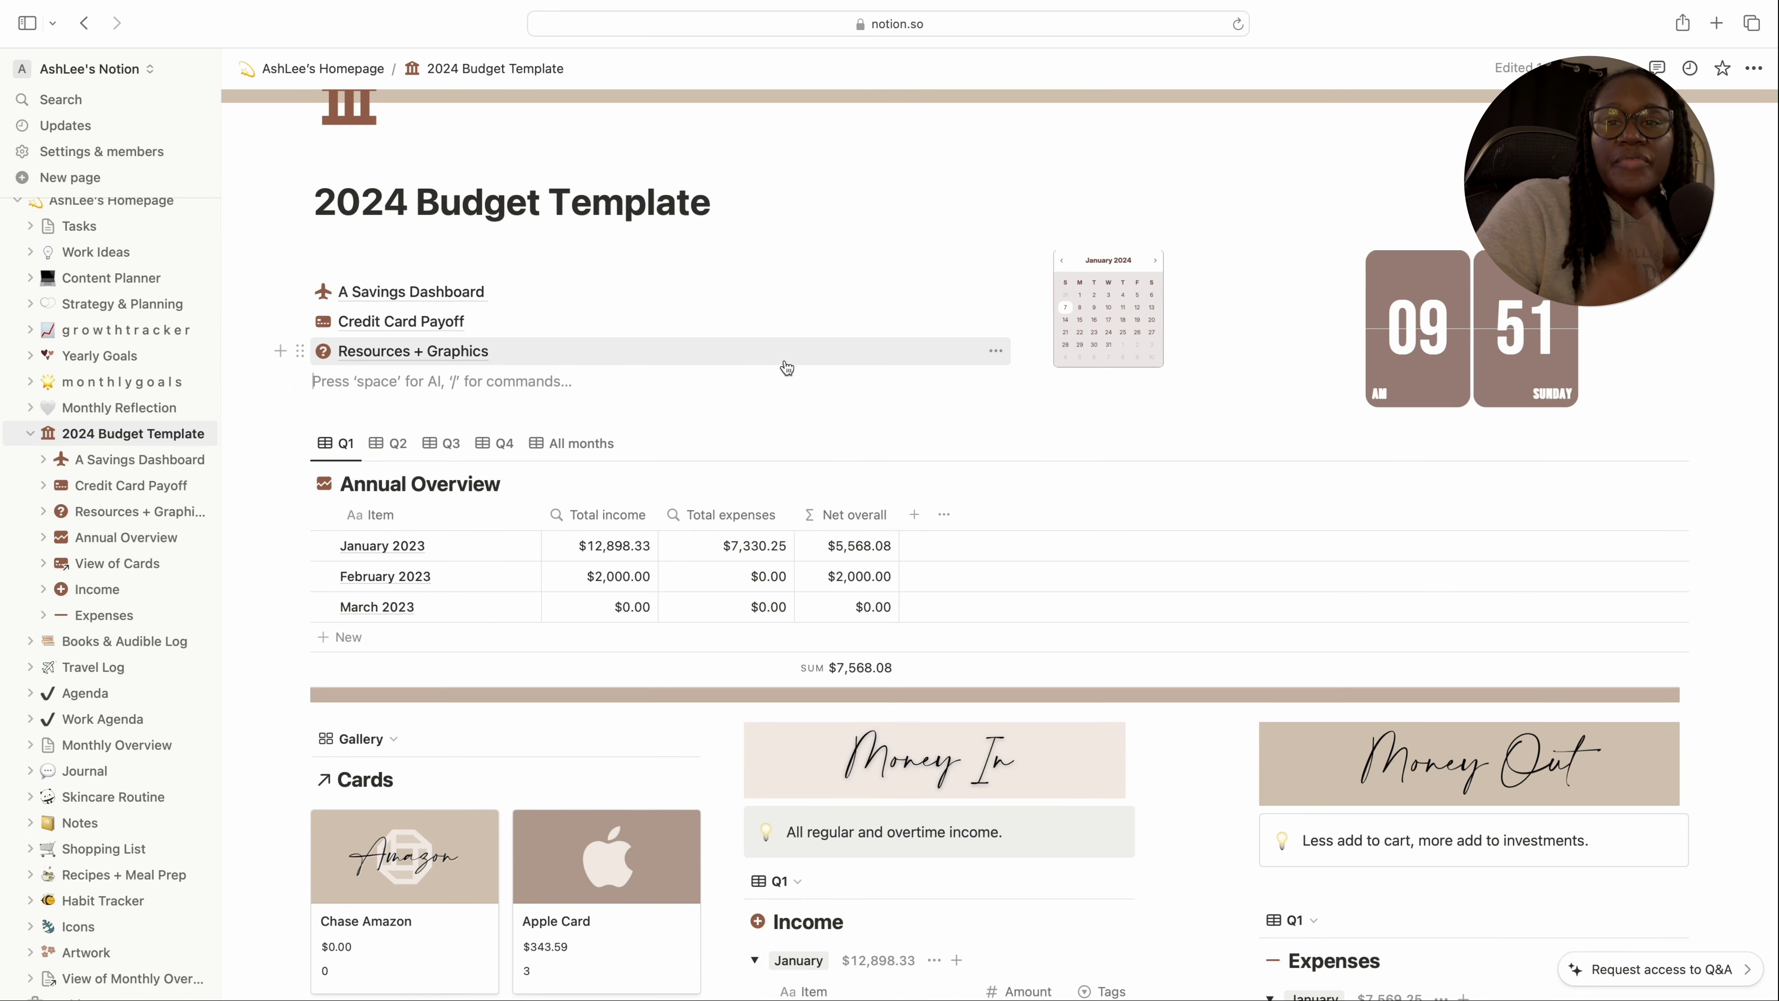
Show all months in the Annual Overview and rename the January 2023 entry as January 2024
mouse_move(787, 368)
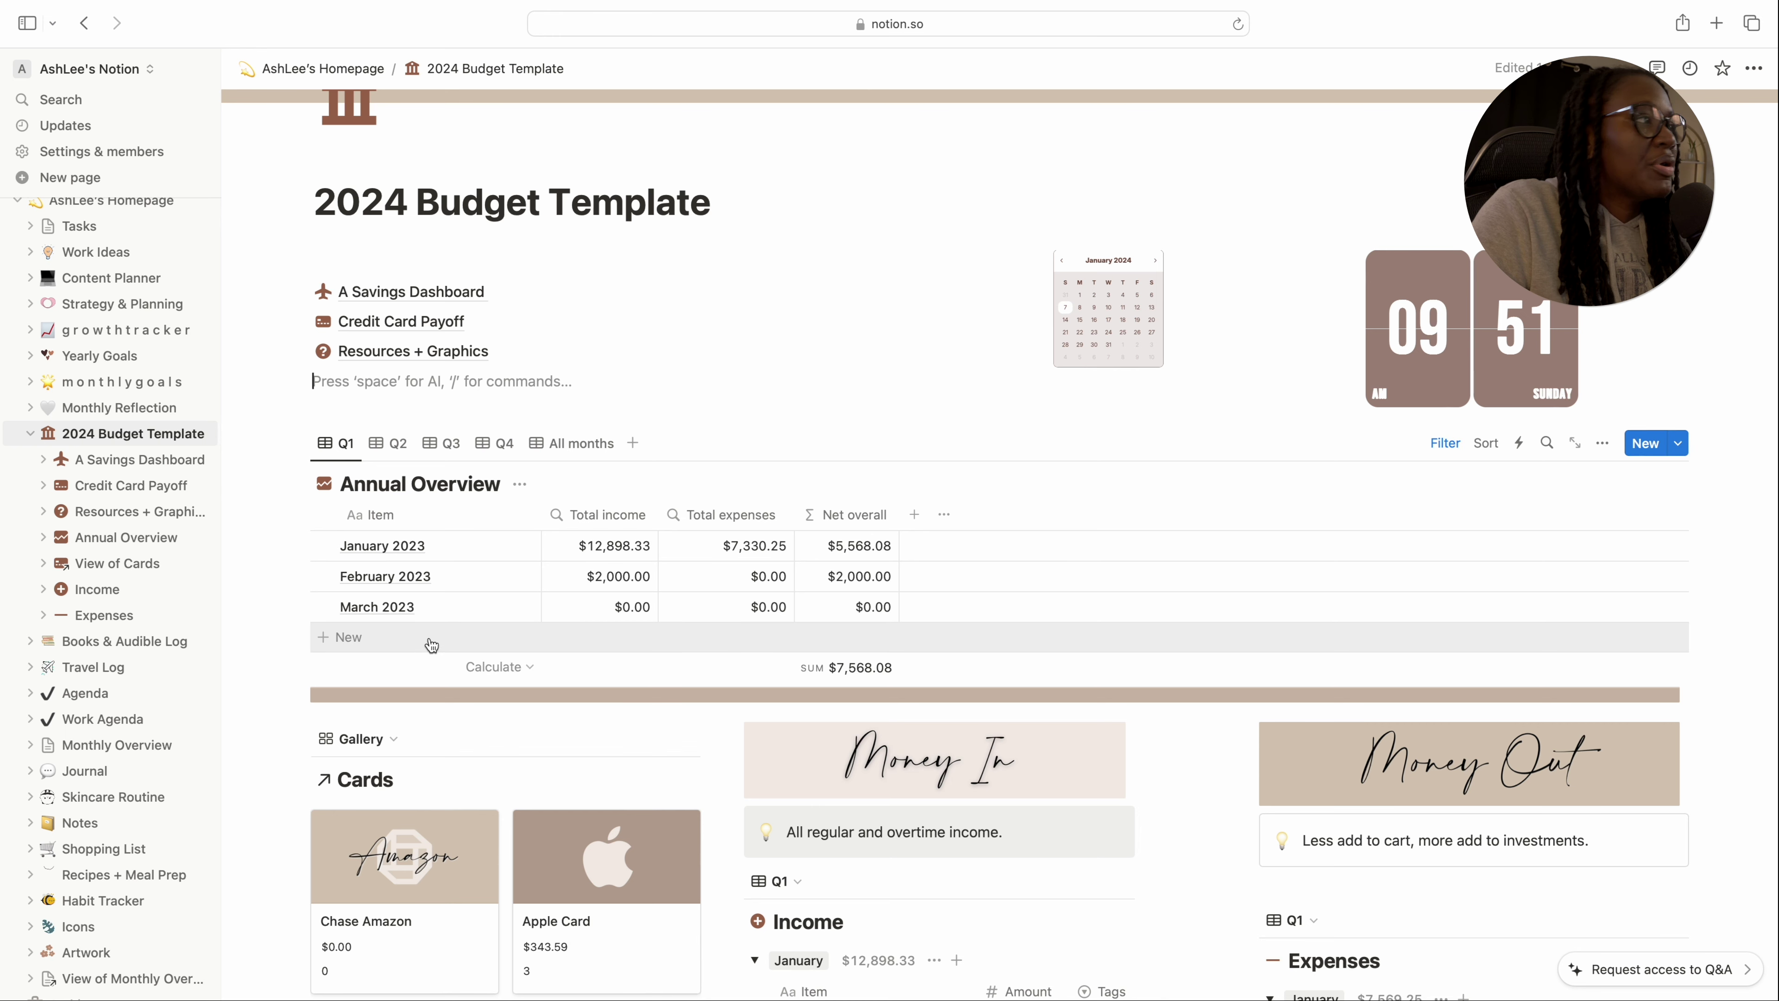
scroll(431, 641, "down", 1)
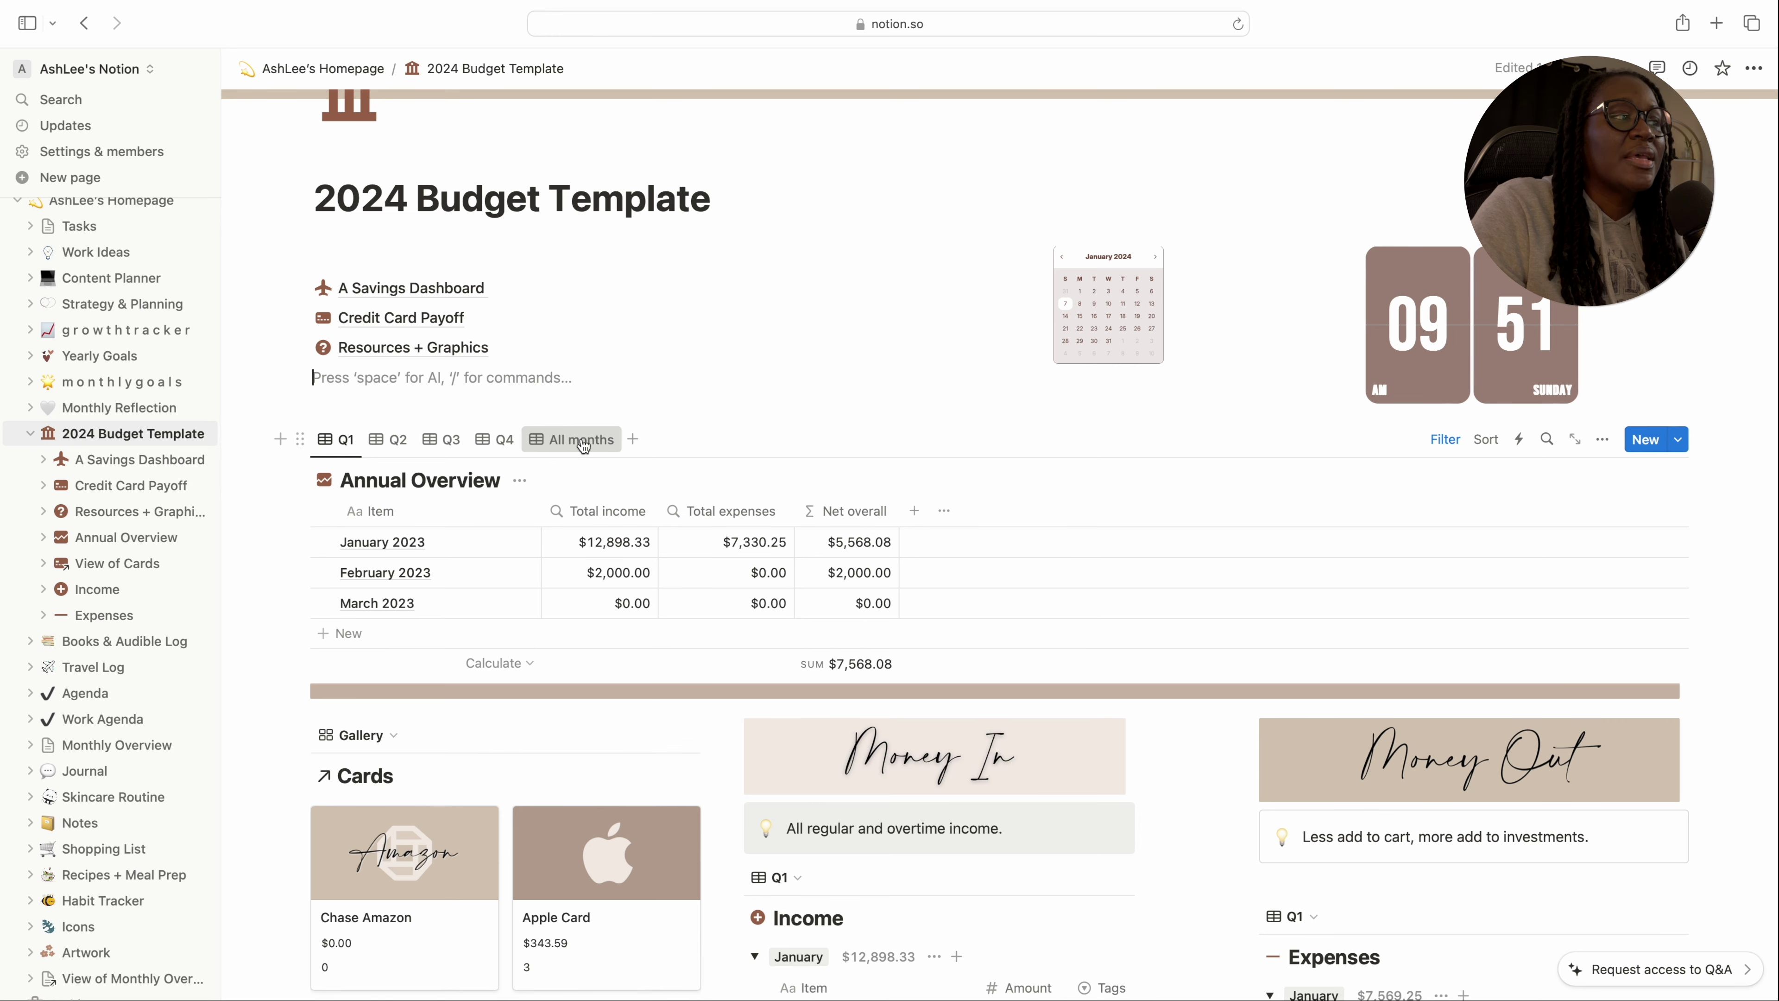
left_click(583, 442)
left_click(431, 555)
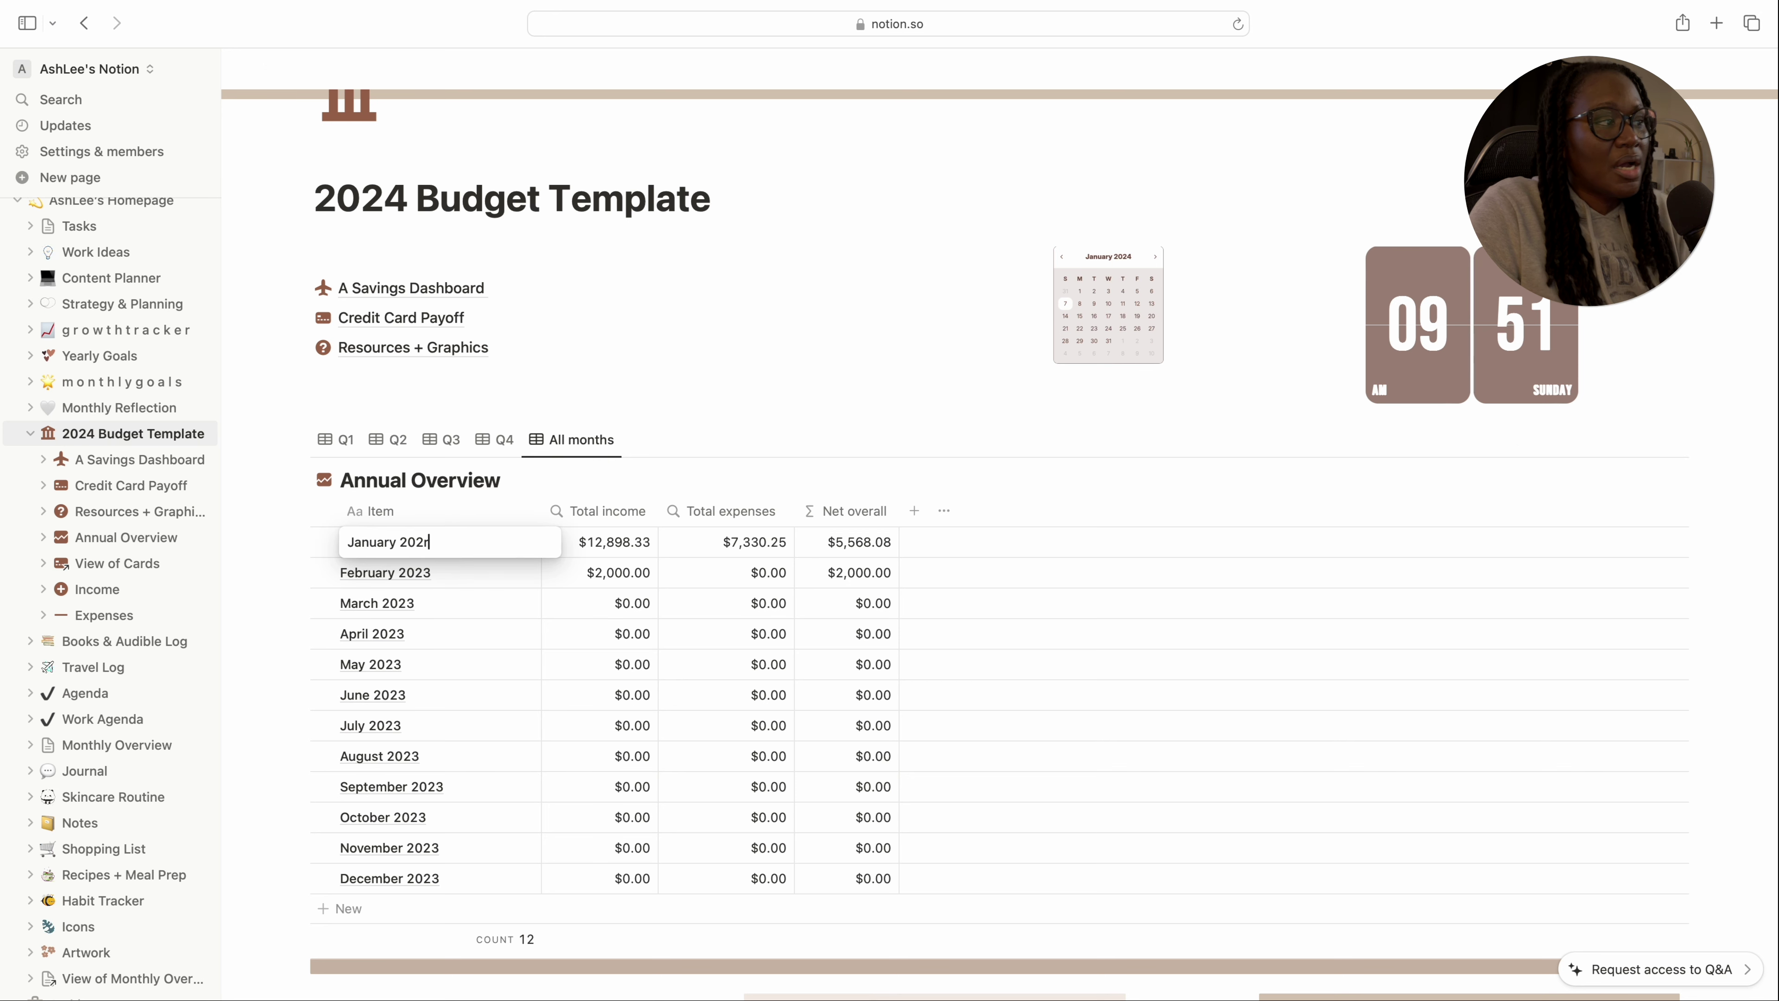
key("BackSpace")
type("r")
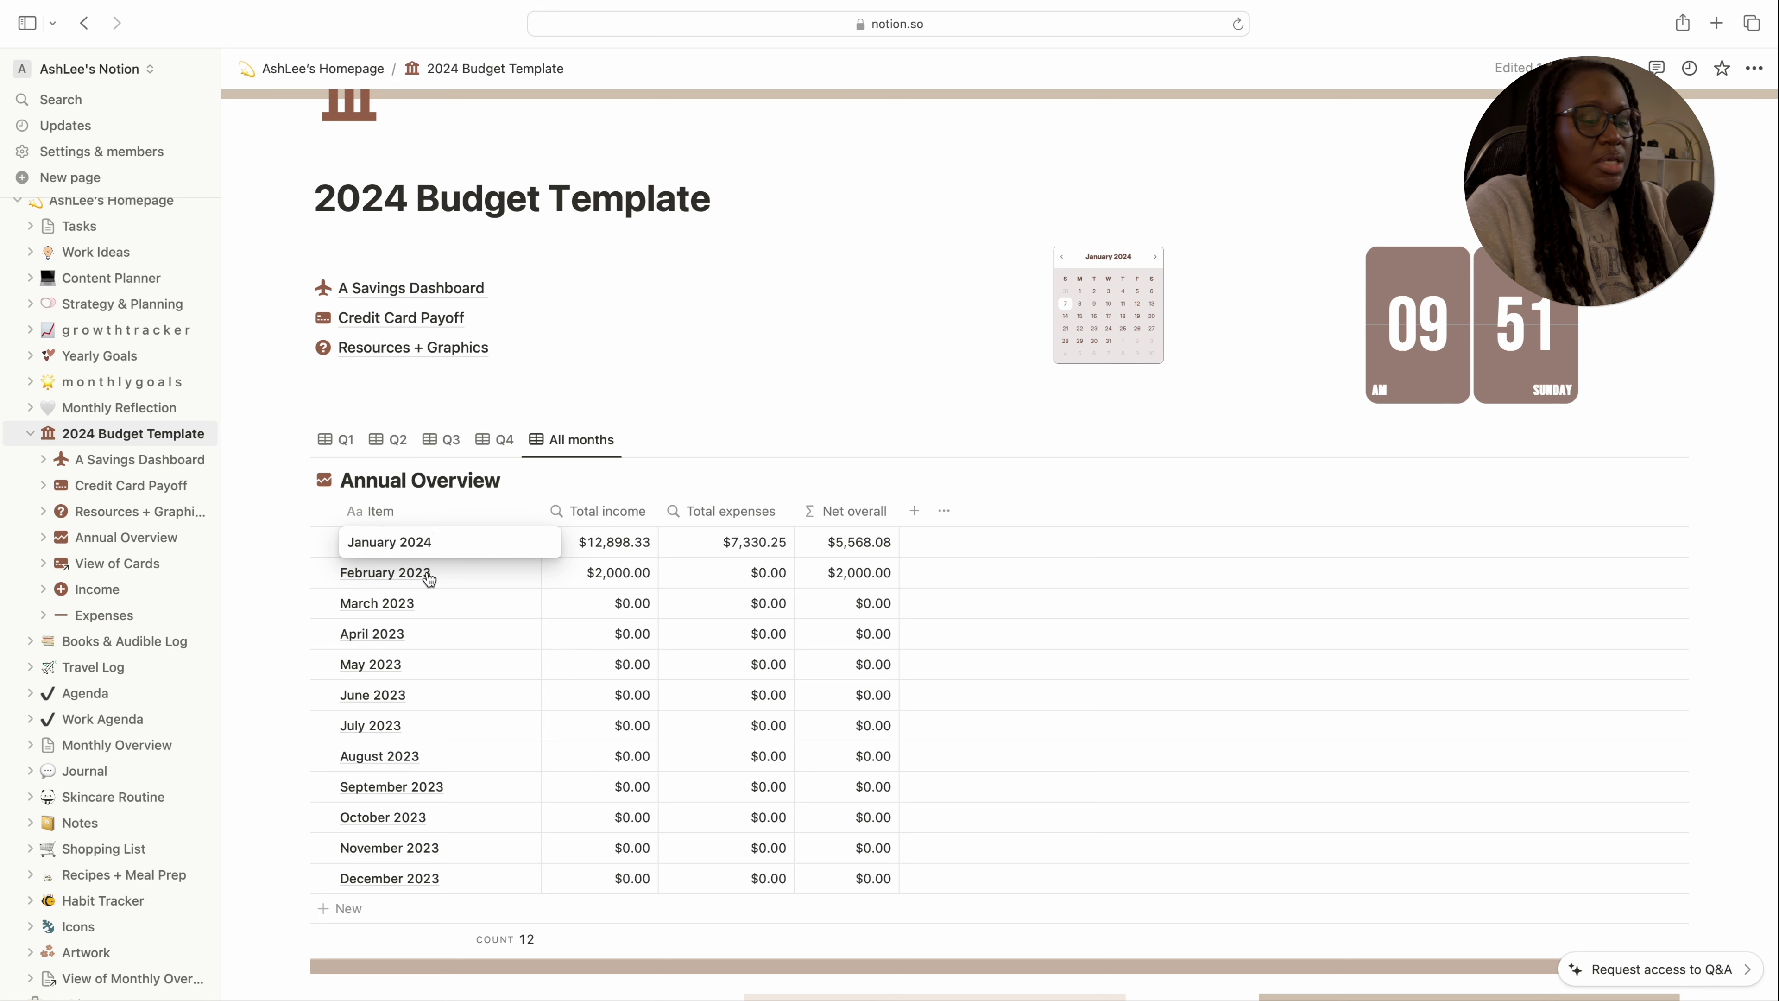
Rename the February, March and April entries as February 2024, March 2024 and April 2024
left_click(431, 578)
key("BackSpace")
type("4")
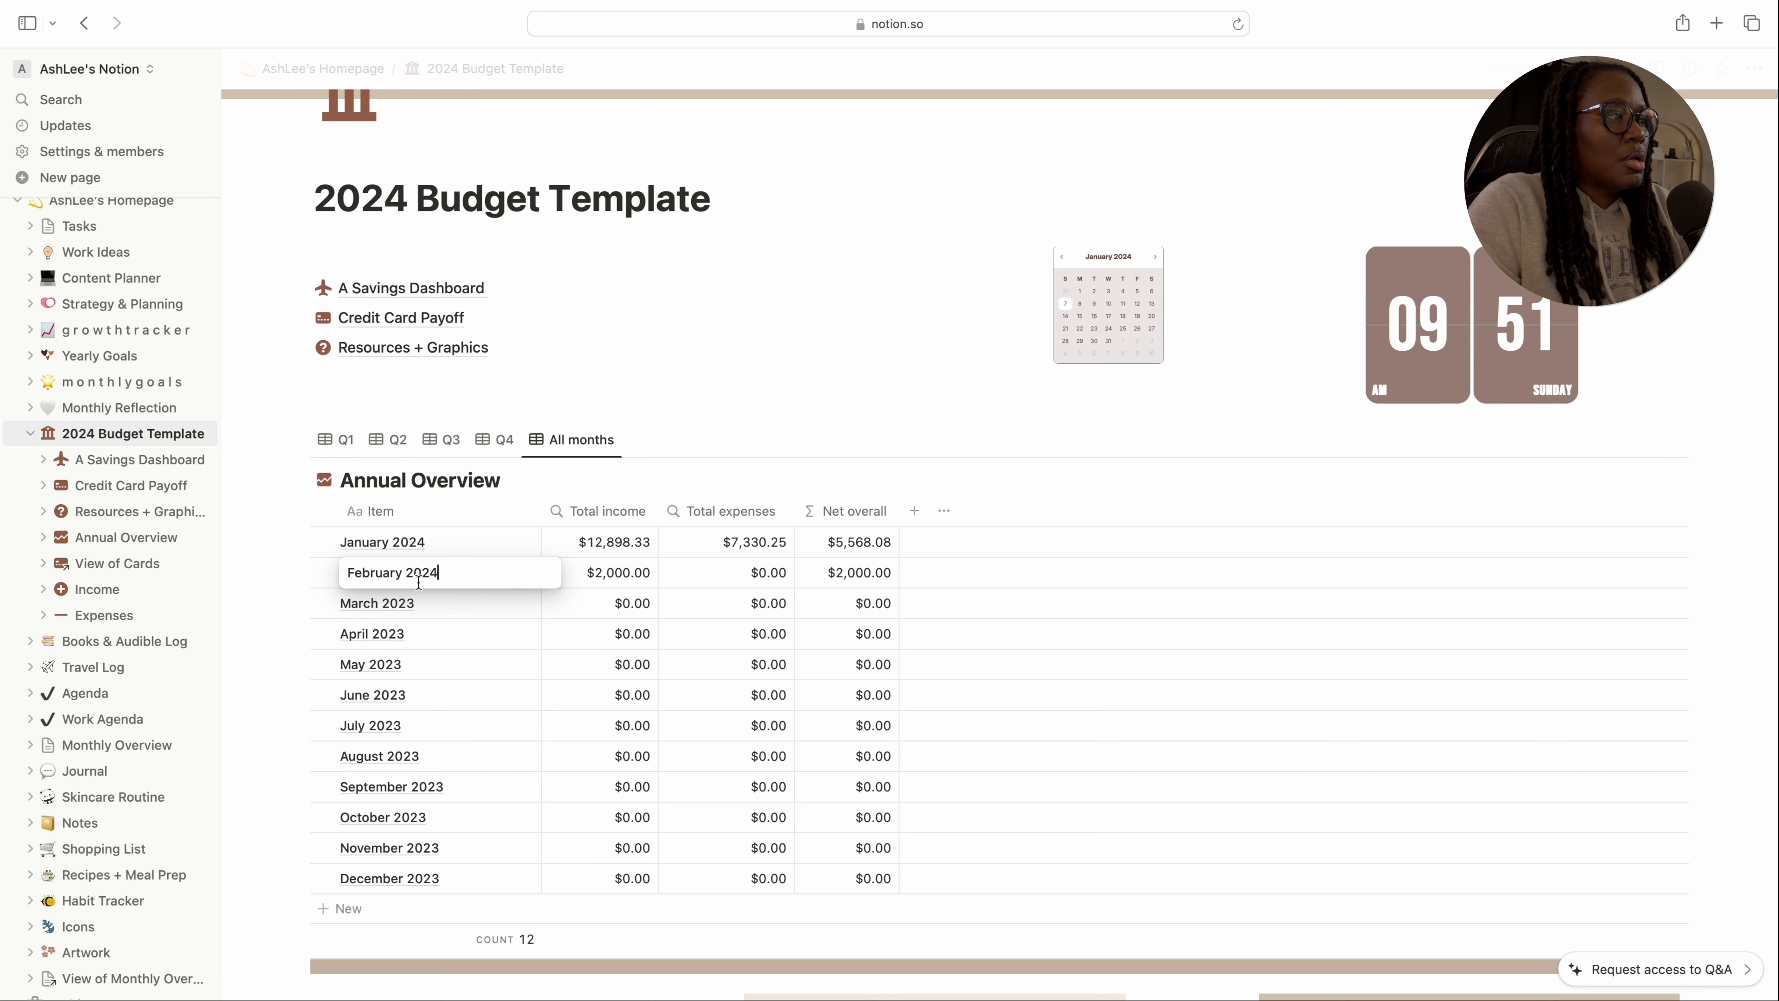
key("Return")
left_click(418, 601)
key("BackSpace")
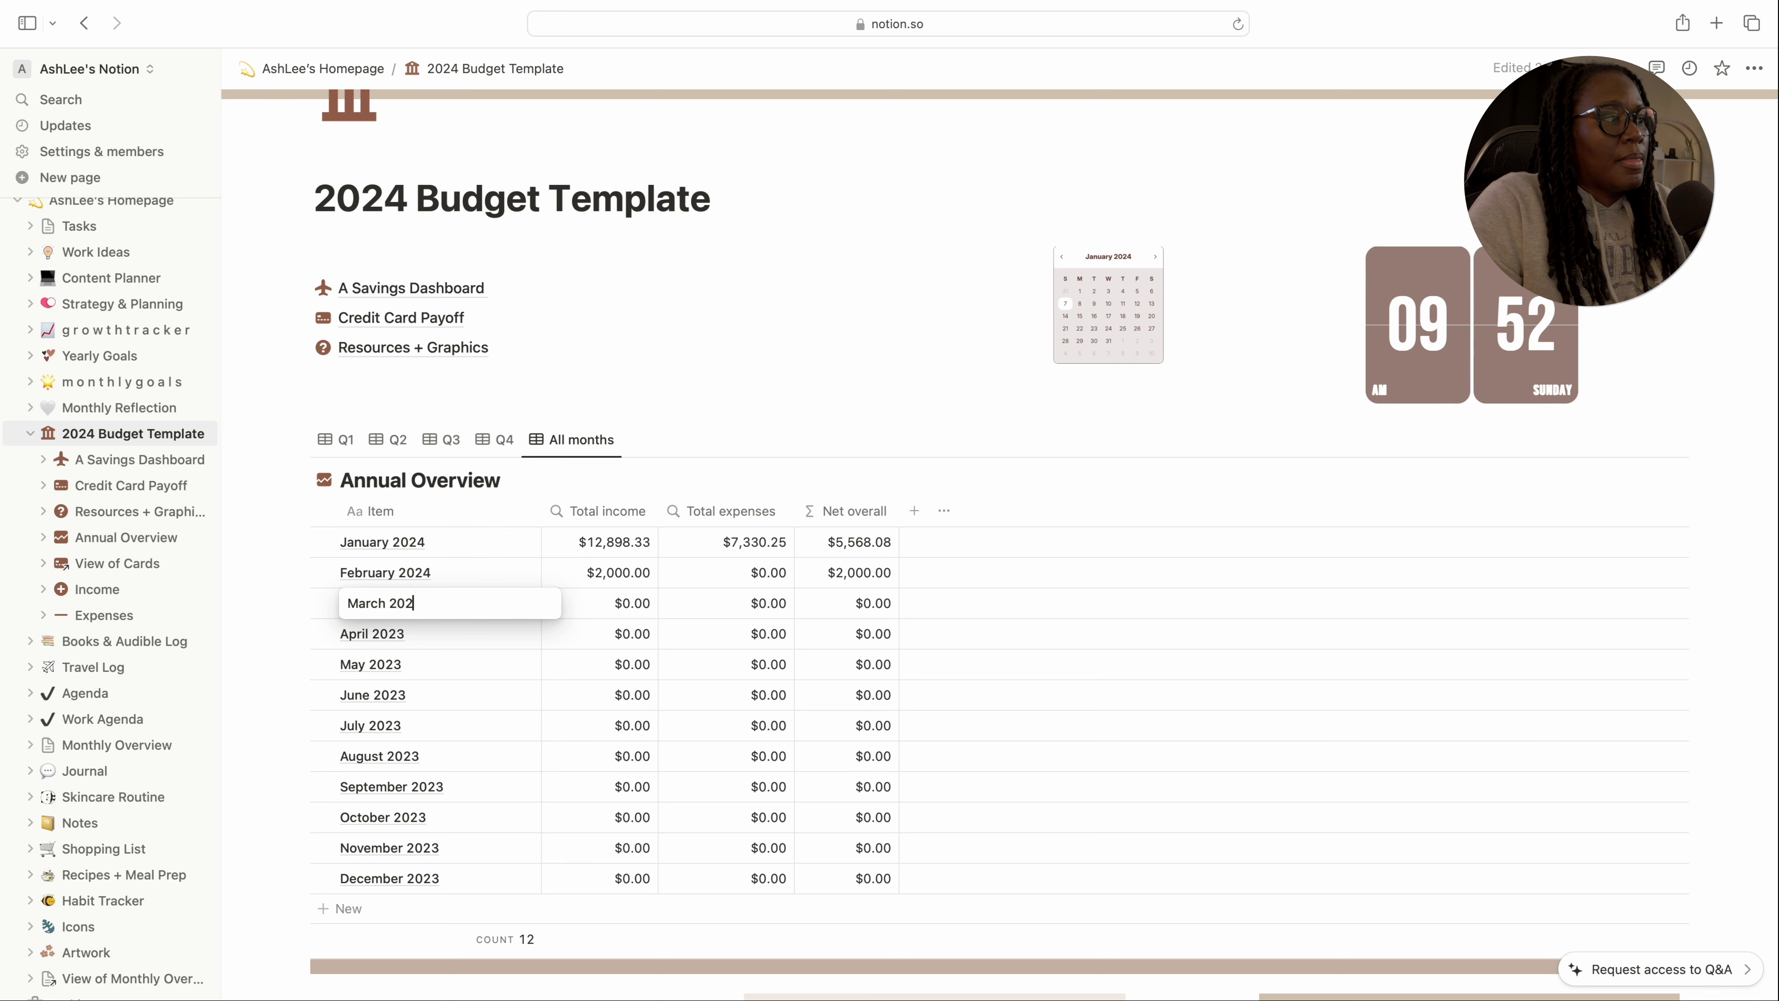
type("4")
key("Return")
left_click(405, 639)
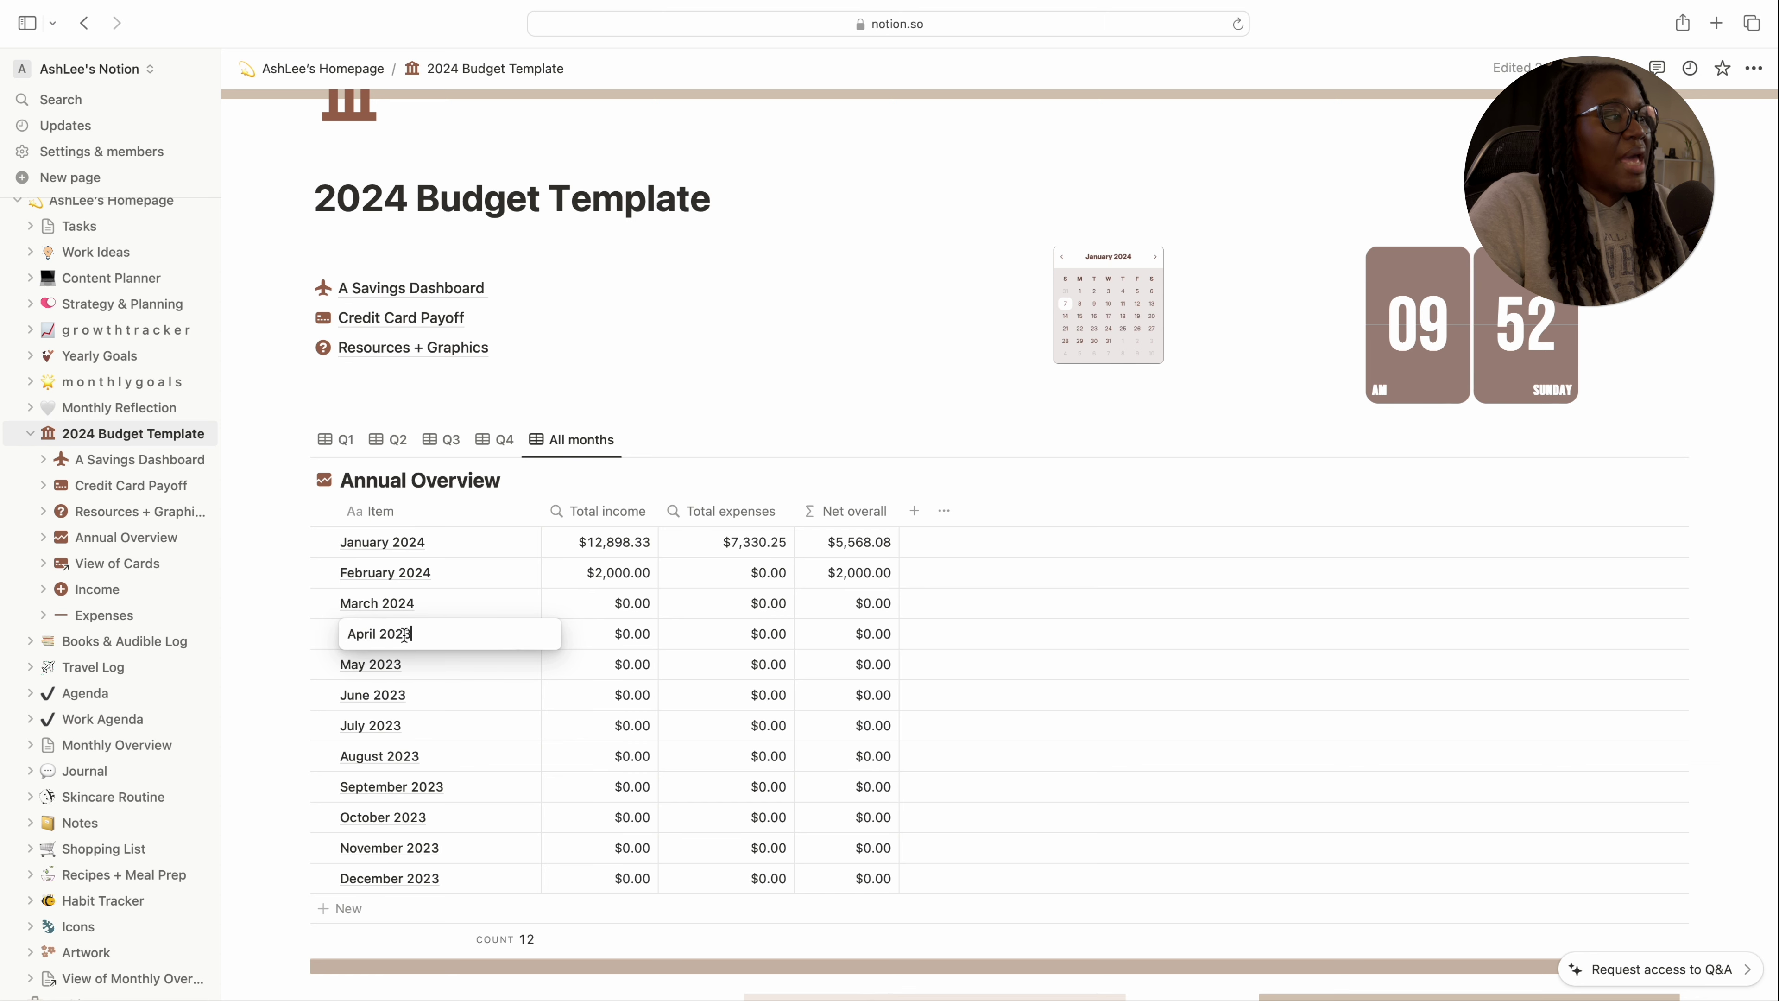
key("BackSpace")
type("4")
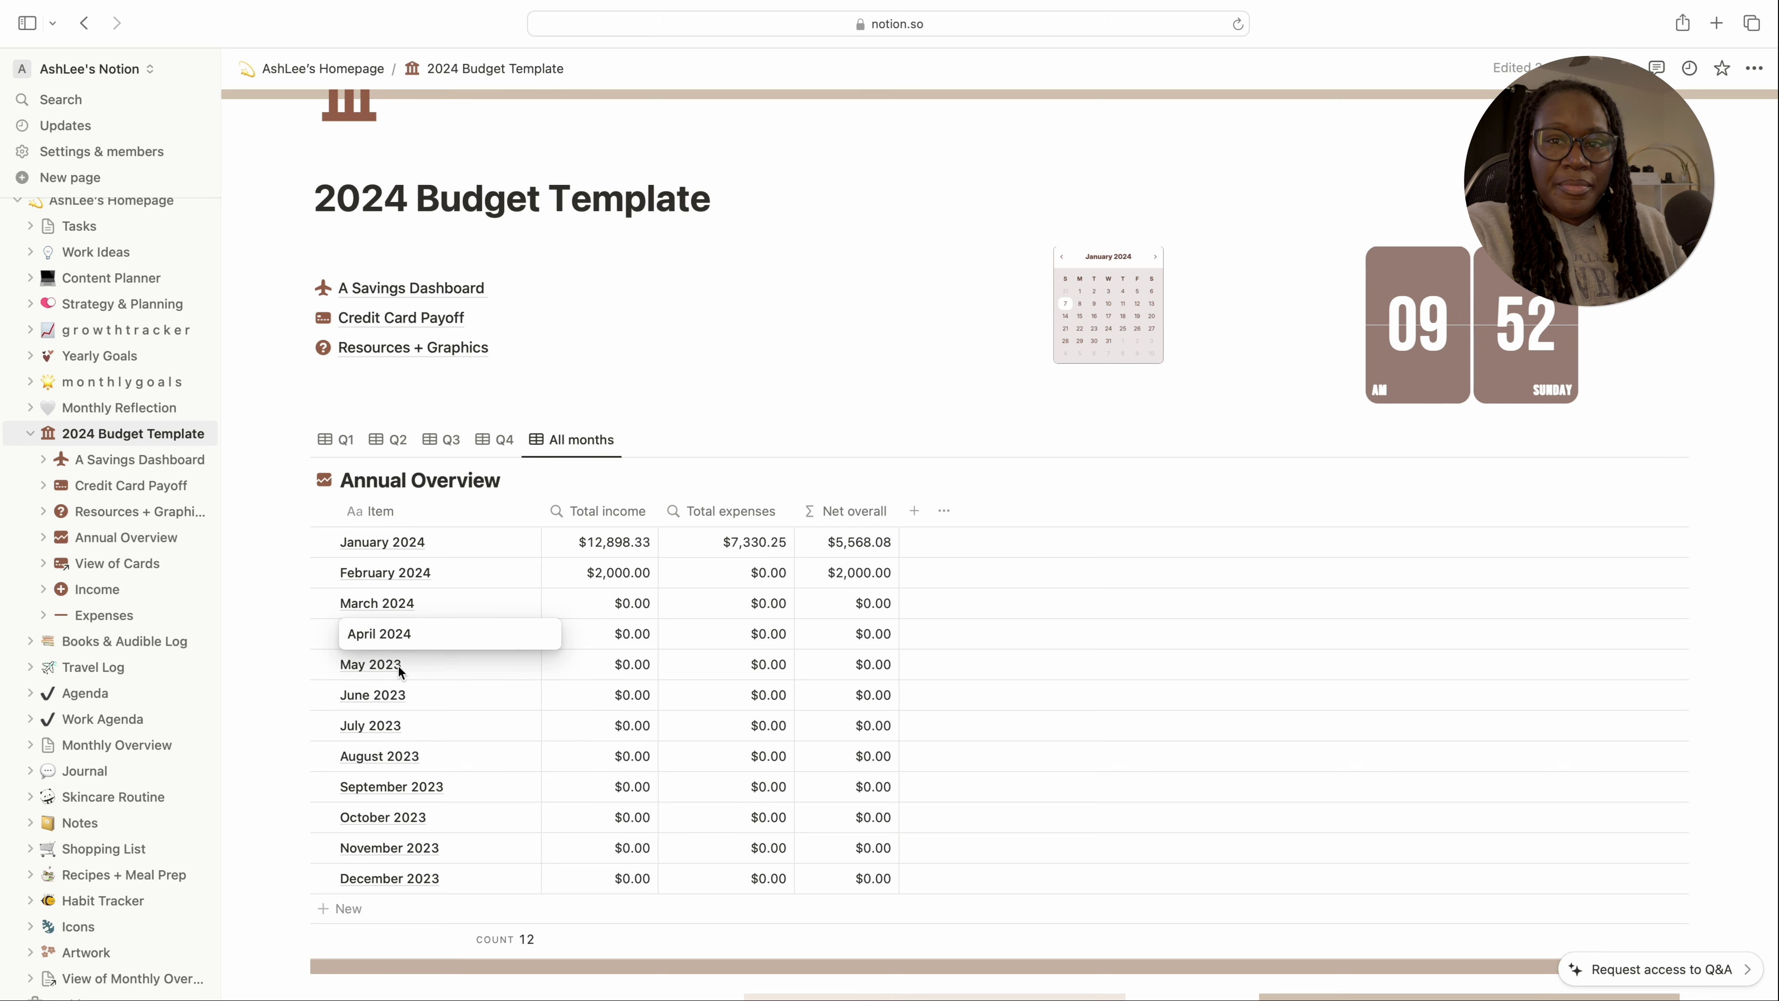
key("Return")
Rename the May, June and July entries as May 2024, June 2024 and July 2024
left_click(400, 665)
key("BackSpace")
type("4")
key("Return")
left_click(413, 690)
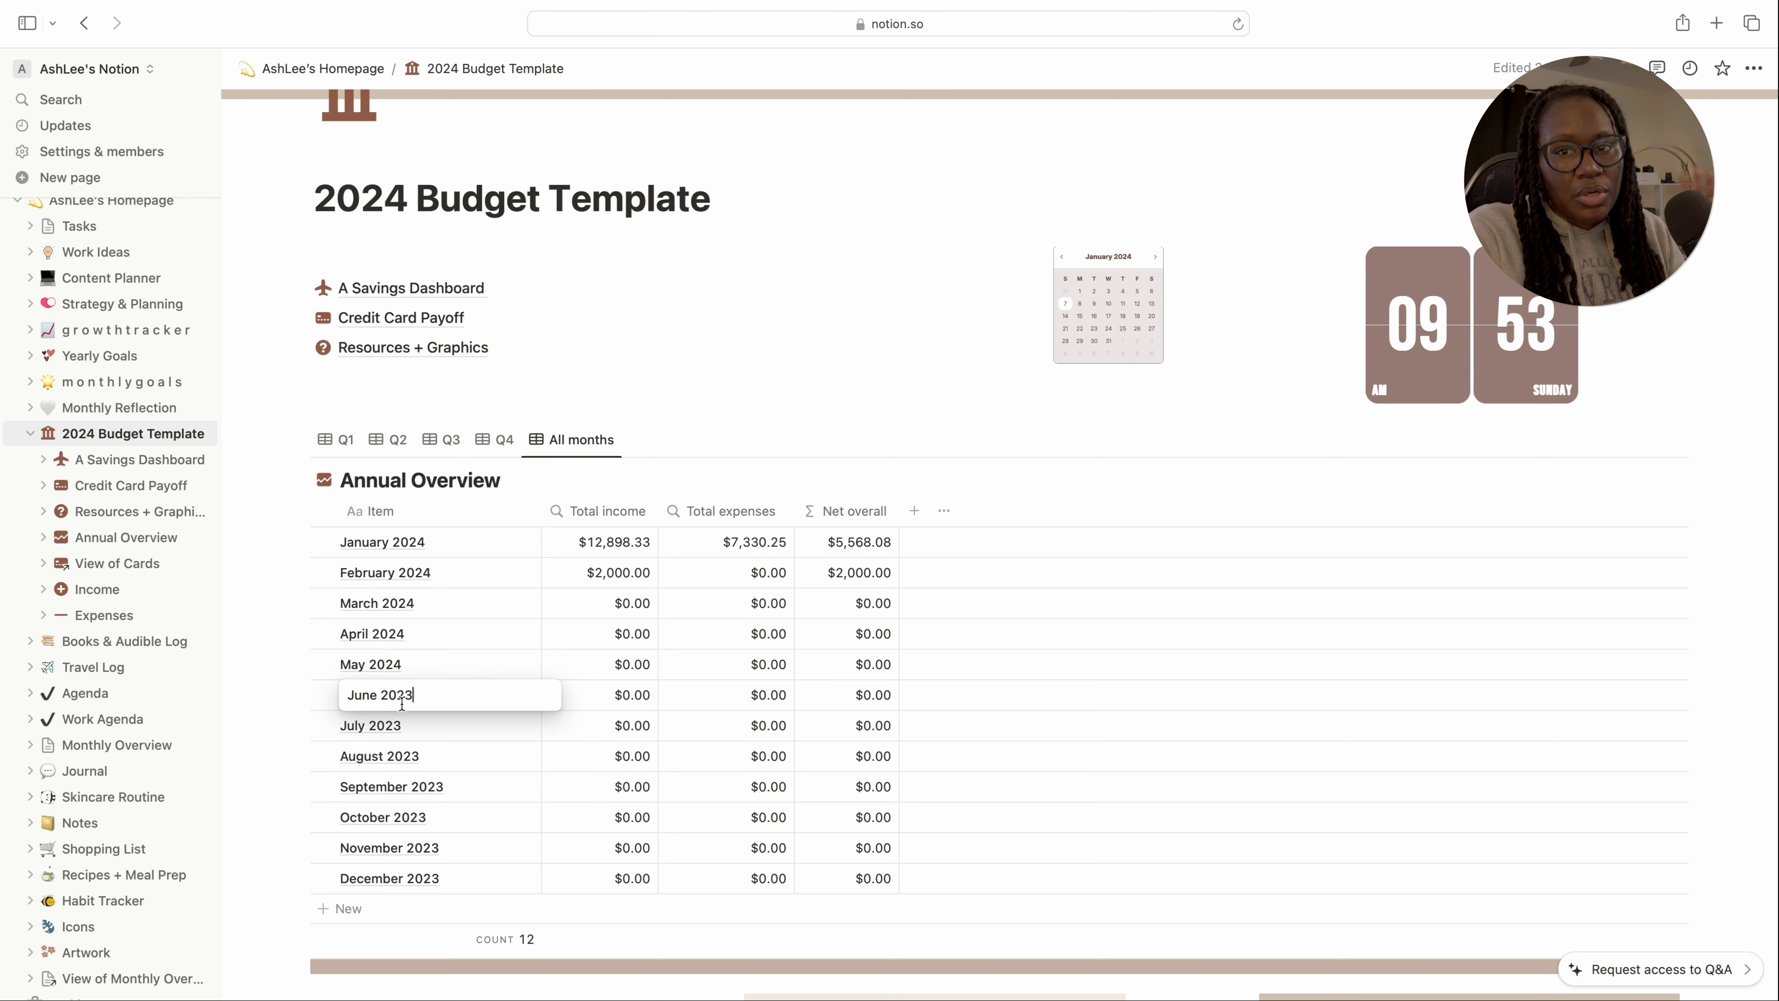
key("BackSpace")
type("4")
key("Return")
left_click(405, 726)
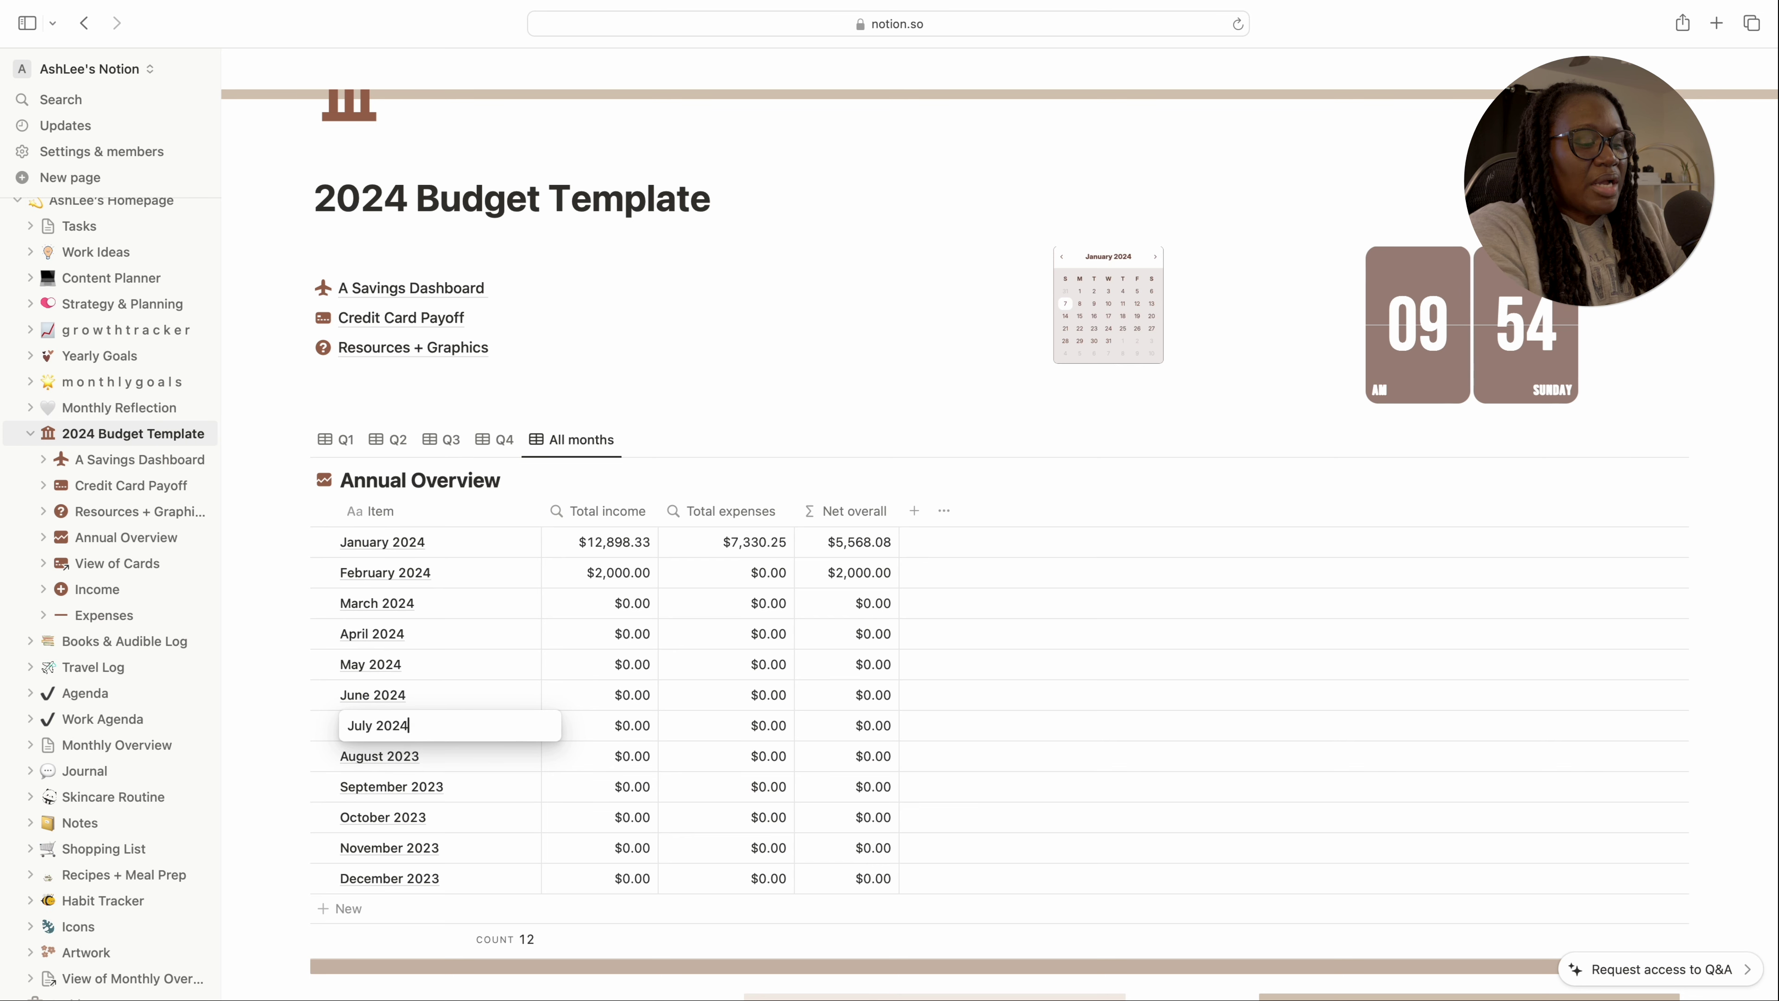
key("Return")
Rename the August and September entries as August 2024 and September 2024
left_click(422, 756)
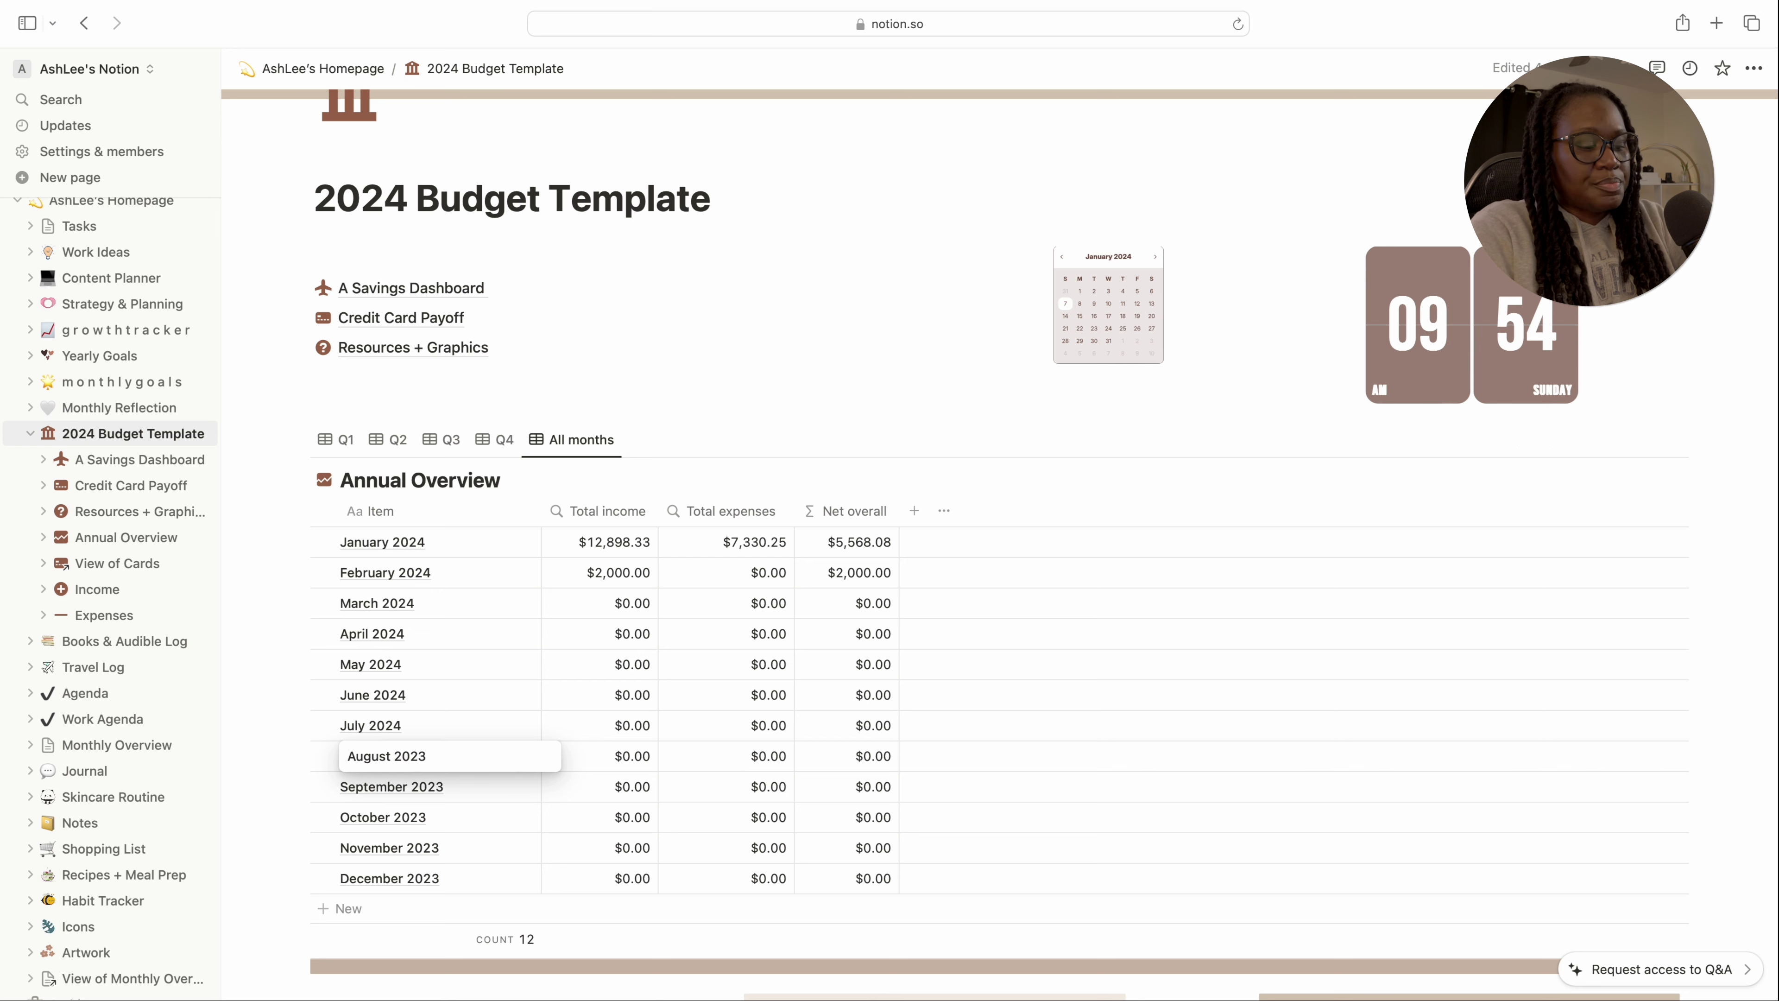
key("BackSpace")
type("4")
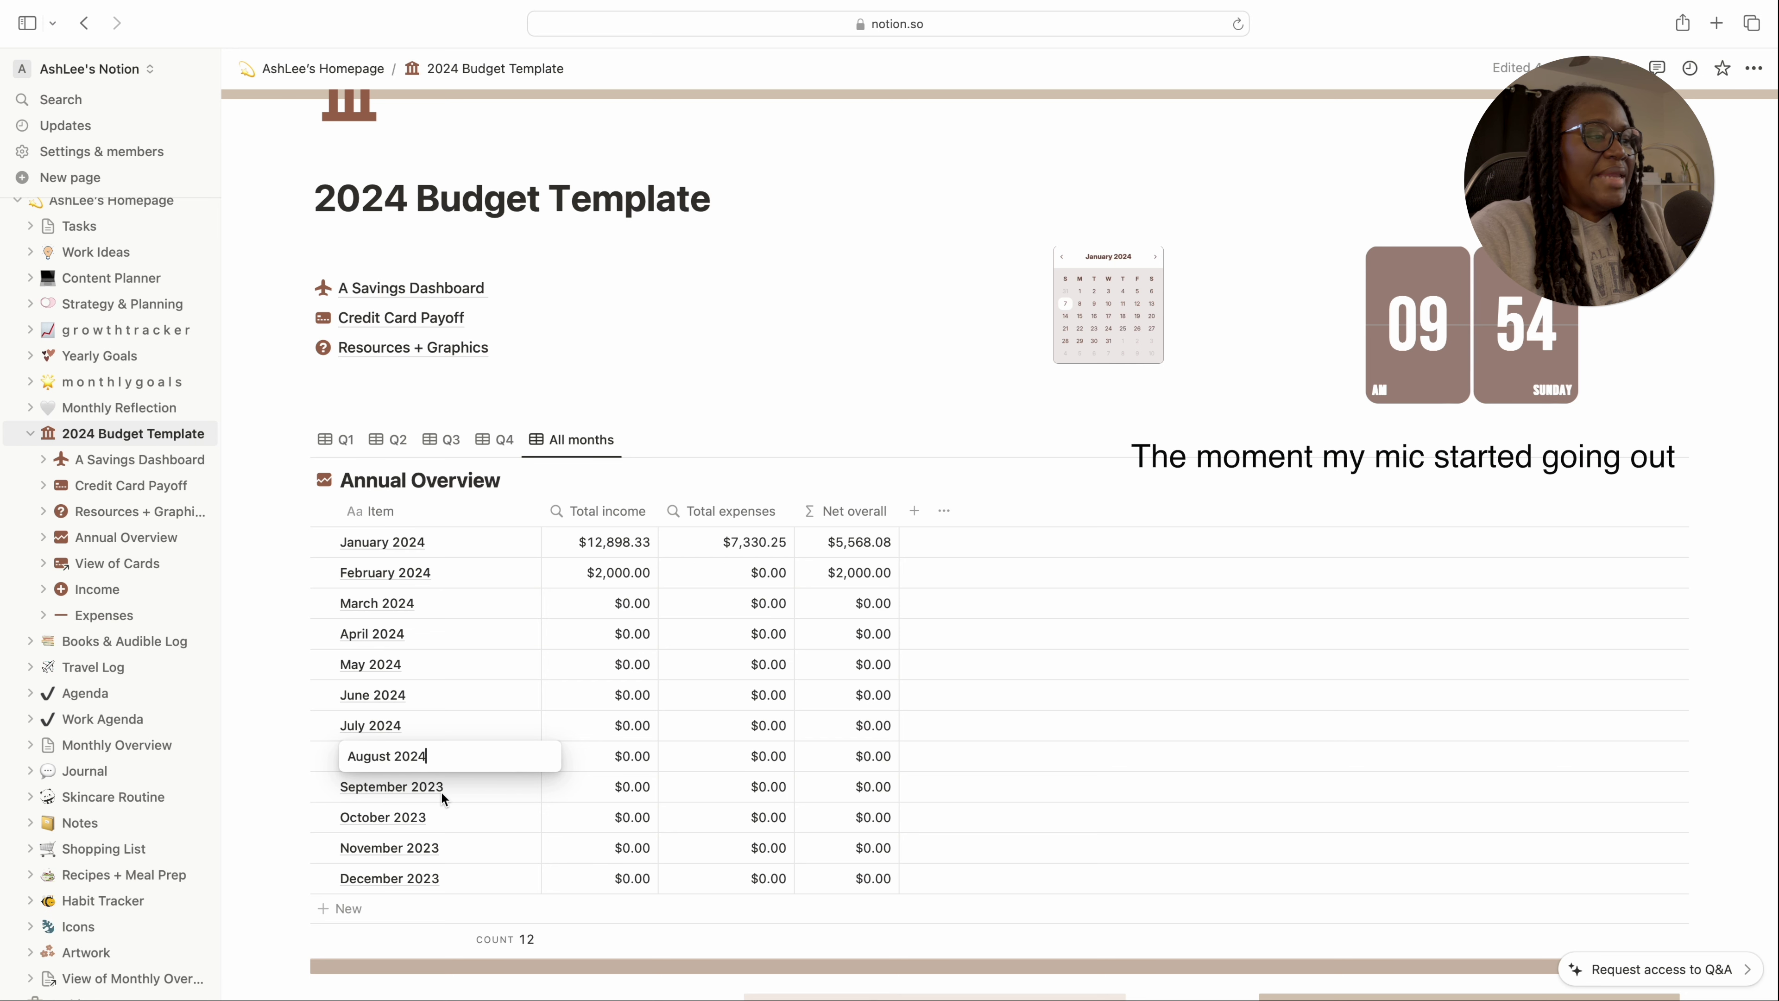
key("Return")
left_click(446, 794)
key("BackSpace")
type("4")
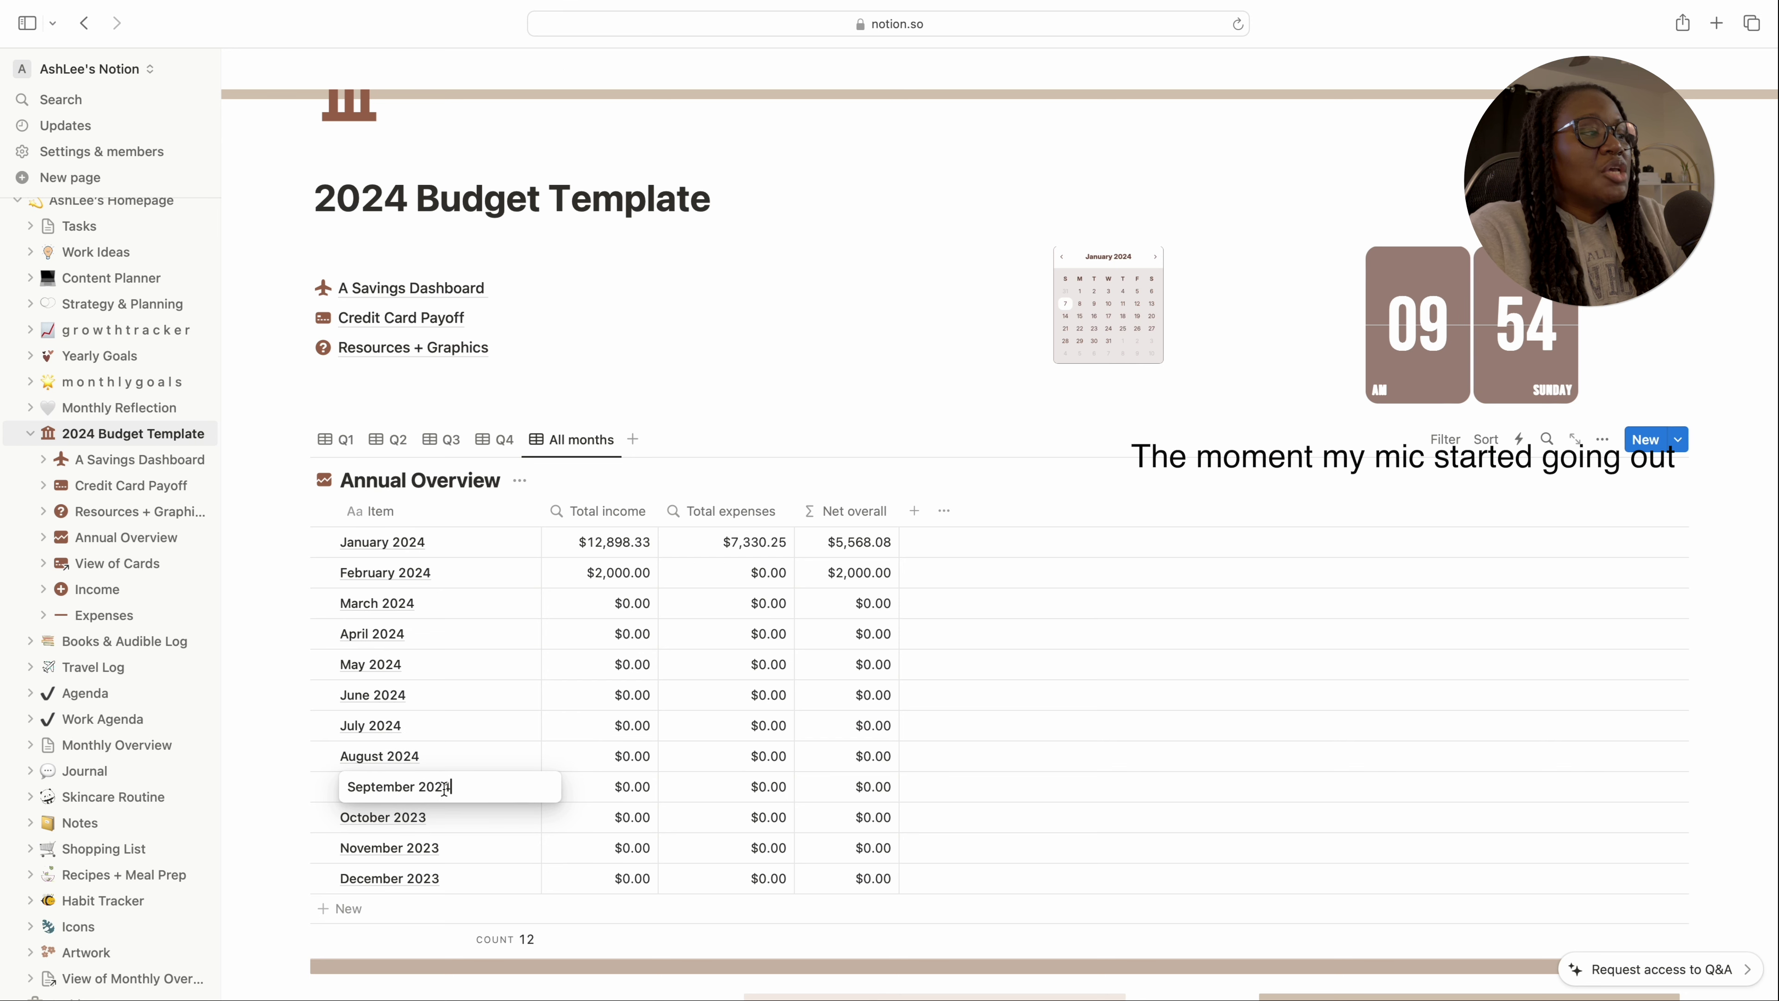
key("Return")
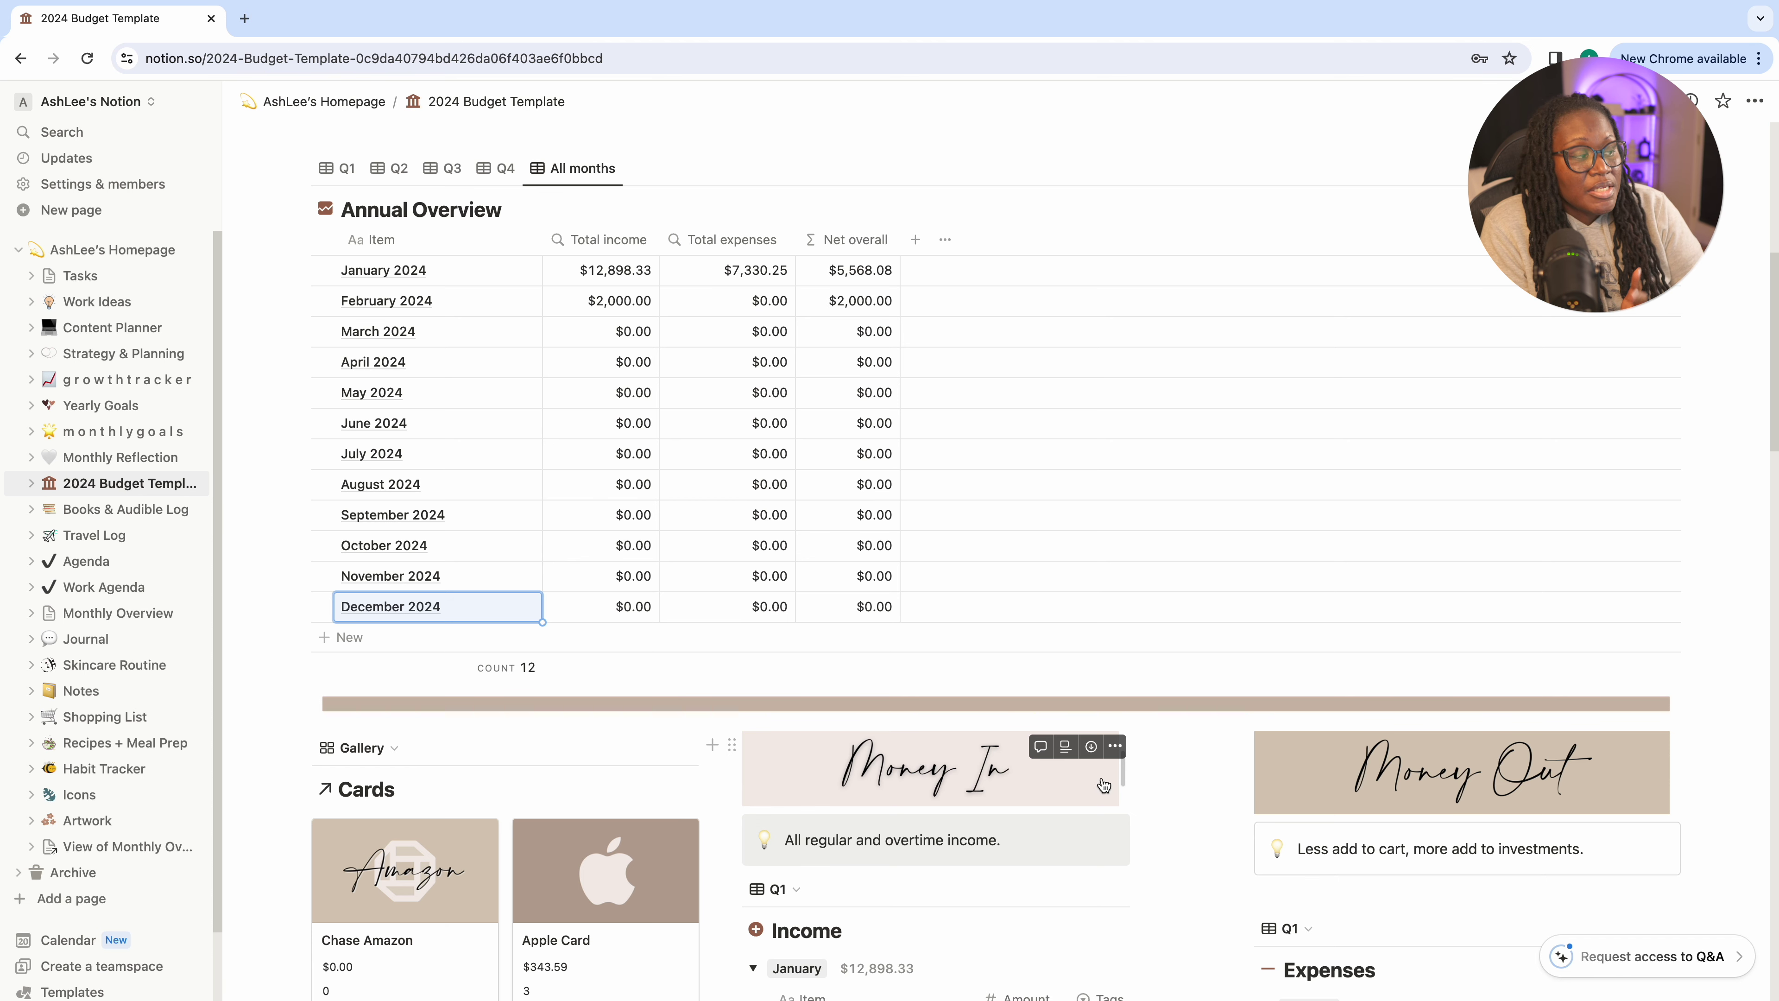
Open the Expenses database inside the 2024 Budget Template page
left_click(130, 483)
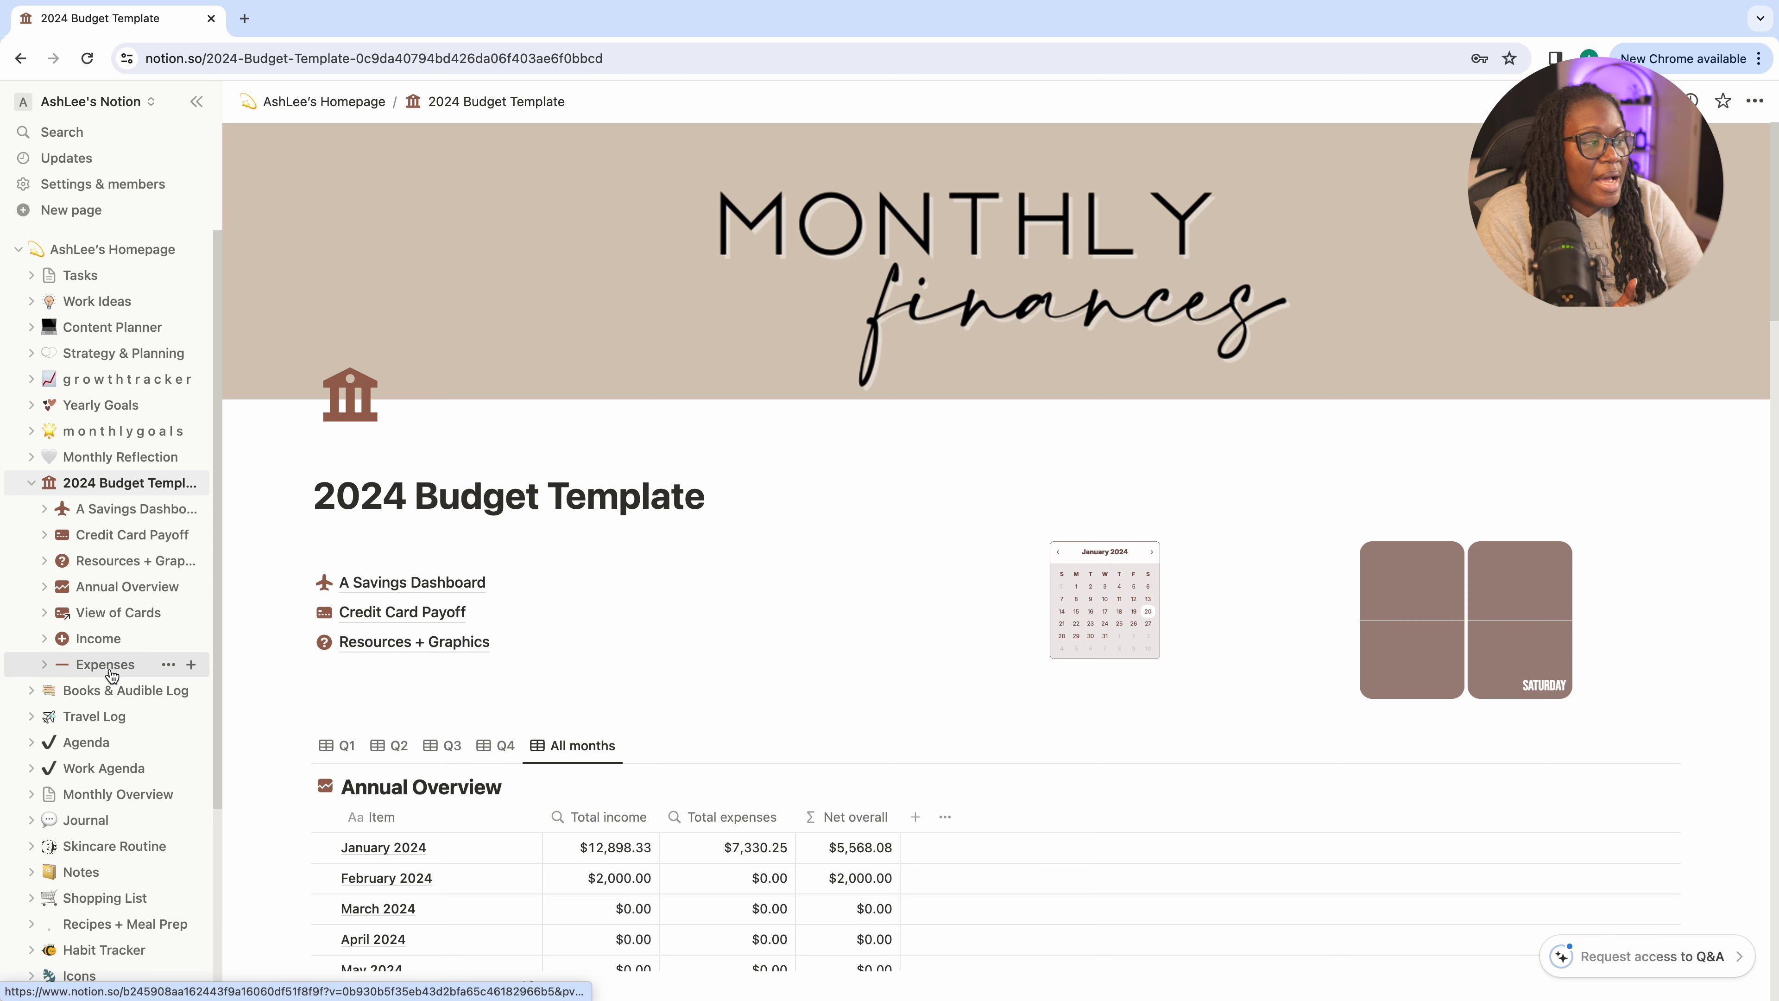
left_click(109, 673)
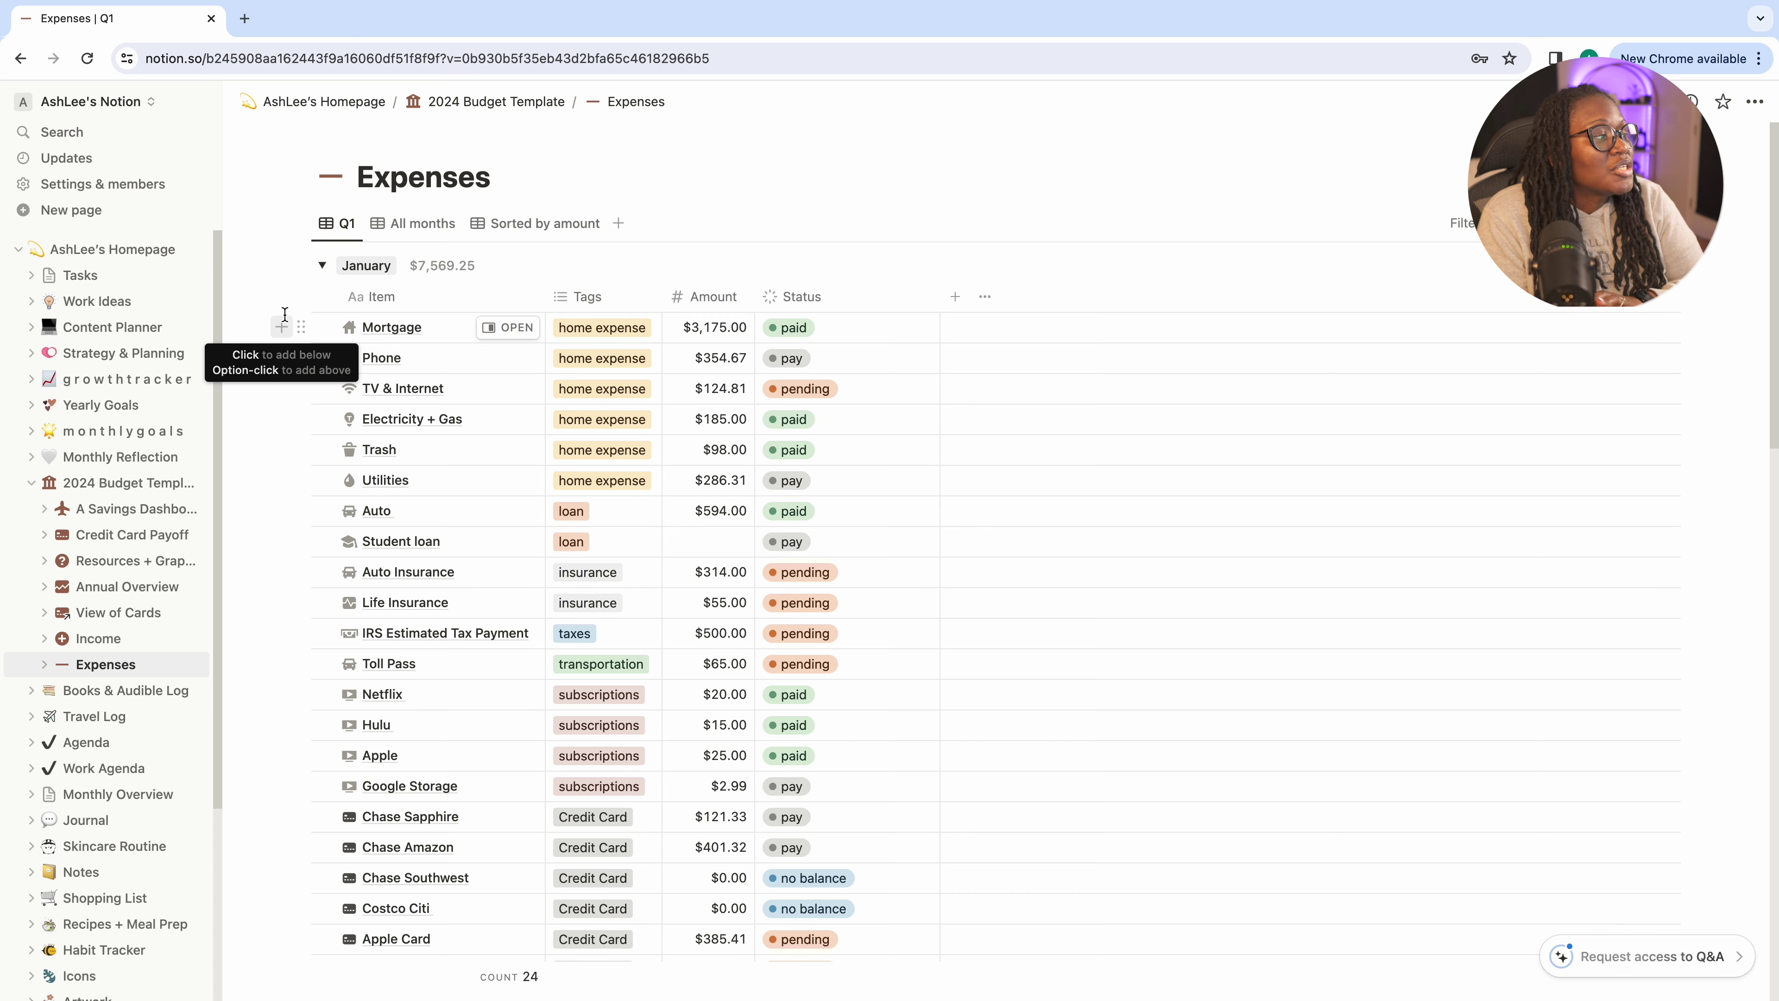
left_click_drag(253, 316, 935, 735)
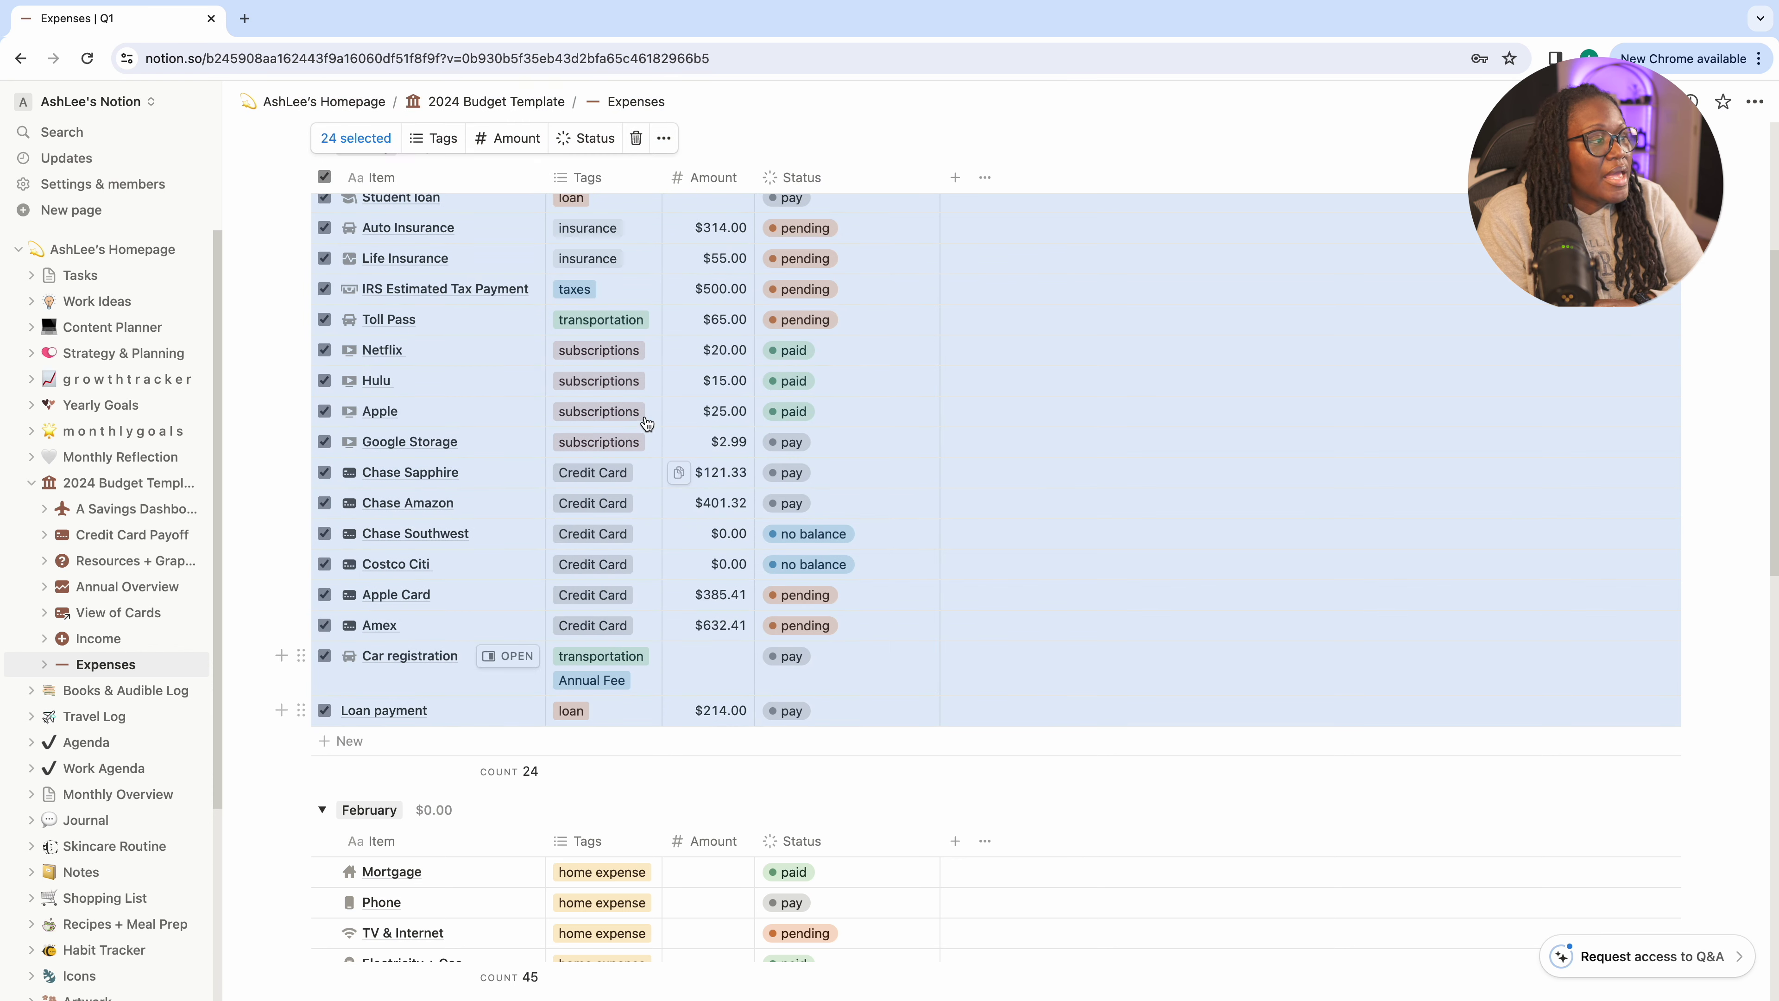
right_click(498, 357)
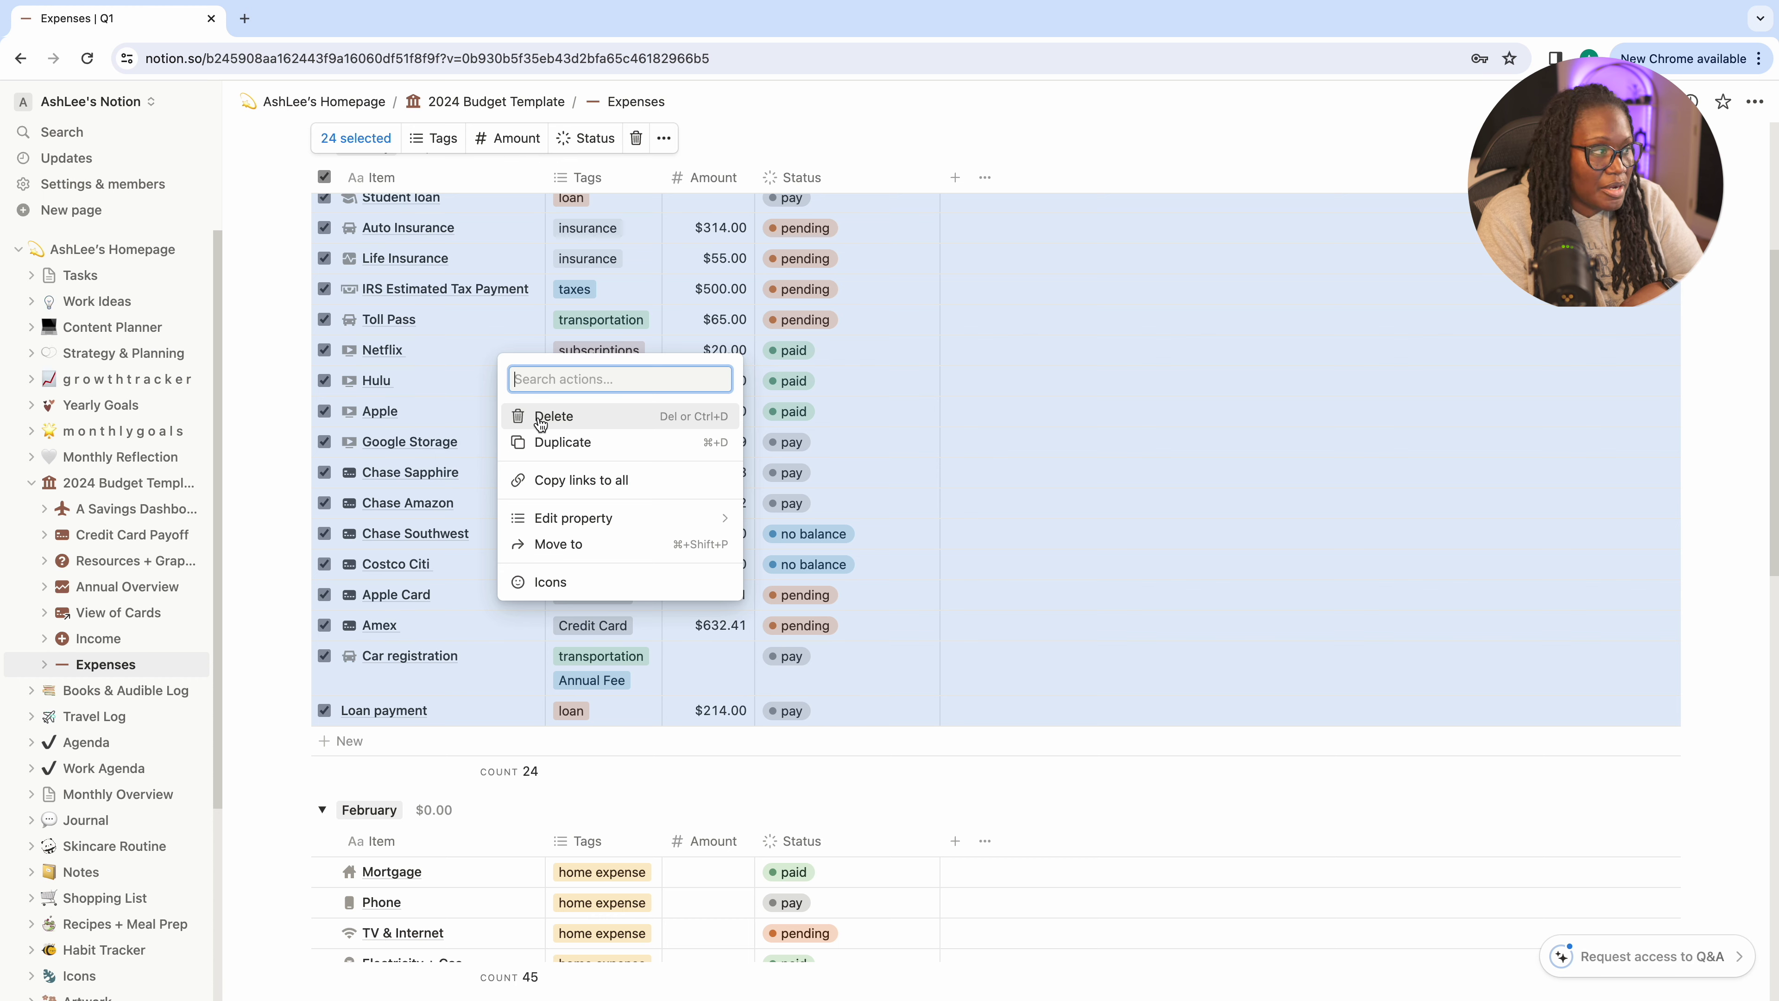
left_click(272, 341)
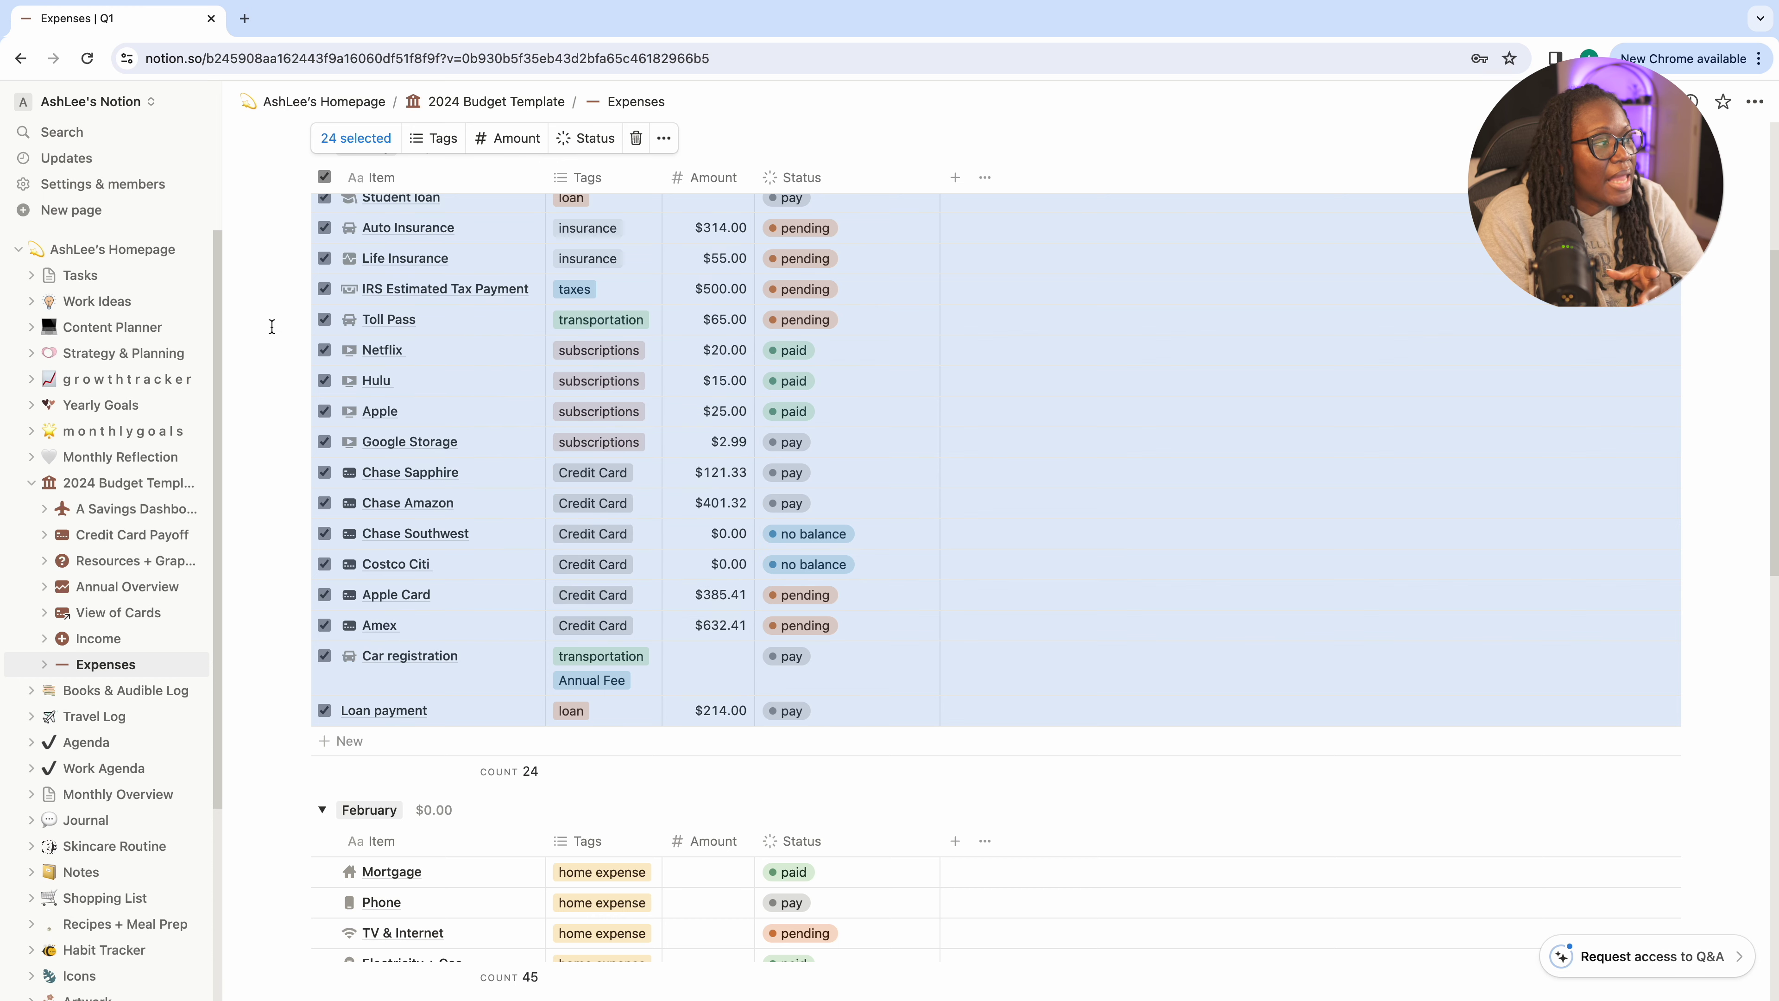
left_click(272, 327)
scroll(441, 349, "down", 1)
scroll(446, 351, "up", 6)
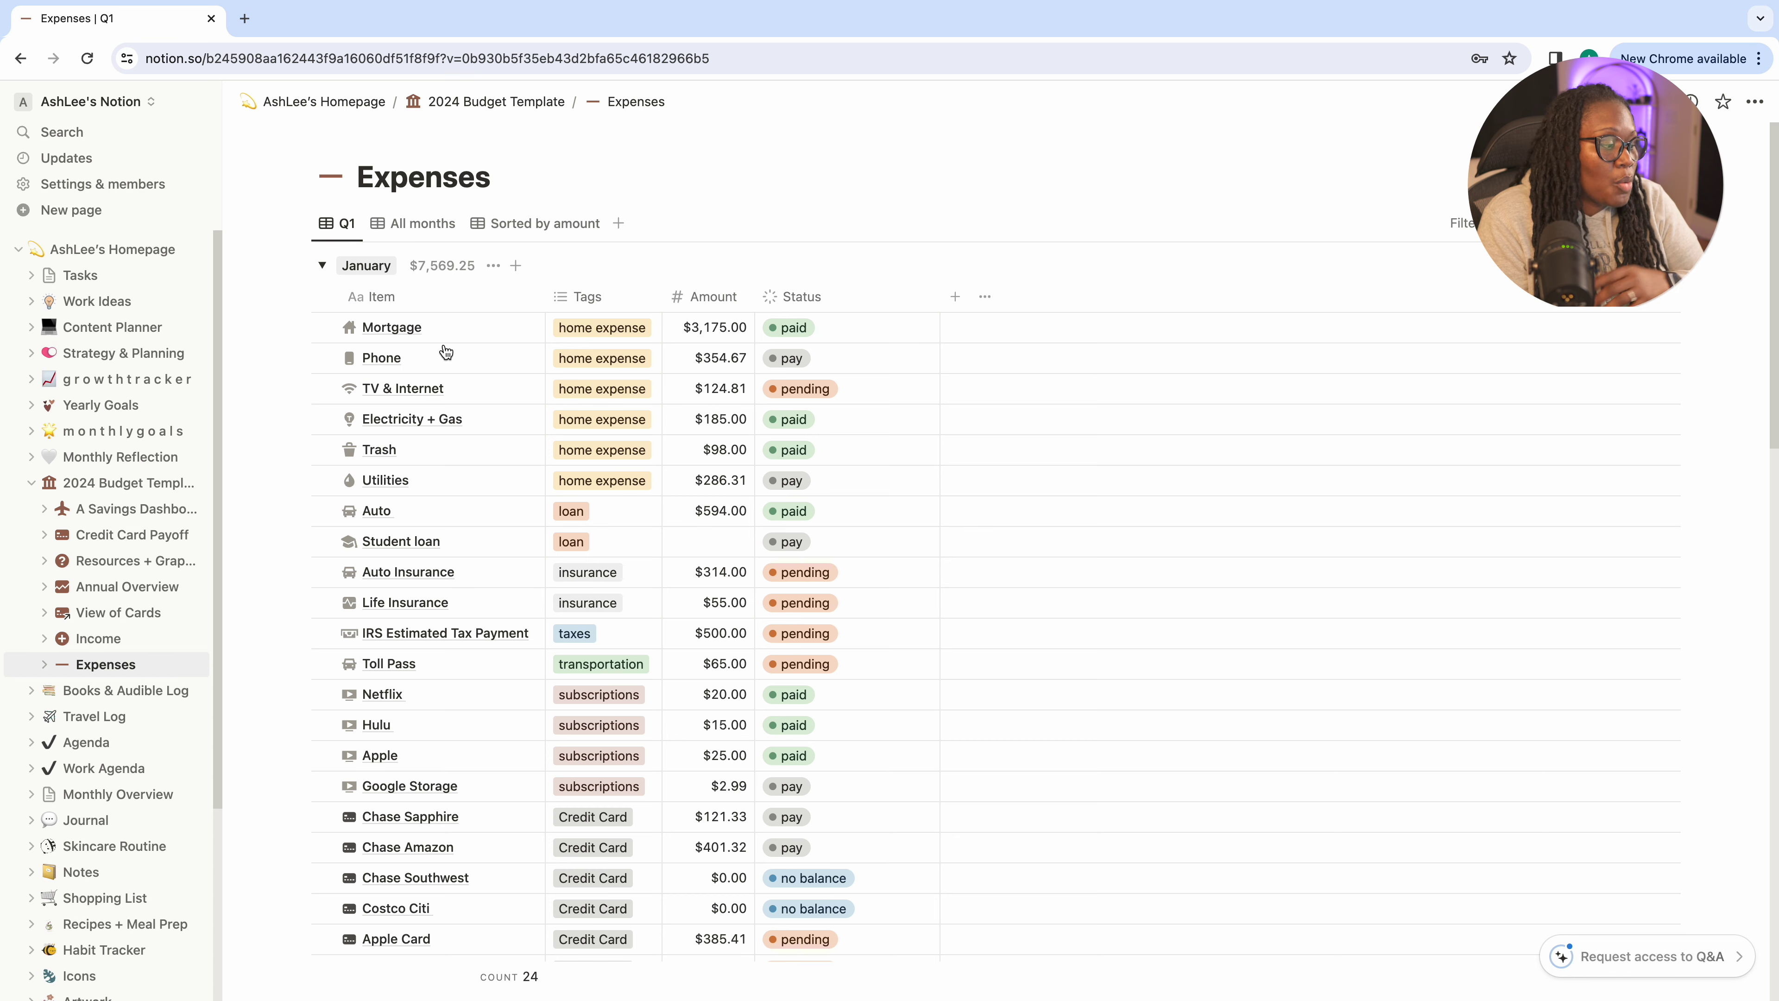
Add a Rental Fee item to the January expenses with the Recurring Expense tag and an amount of $5
scroll(512, 483, "down", 10)
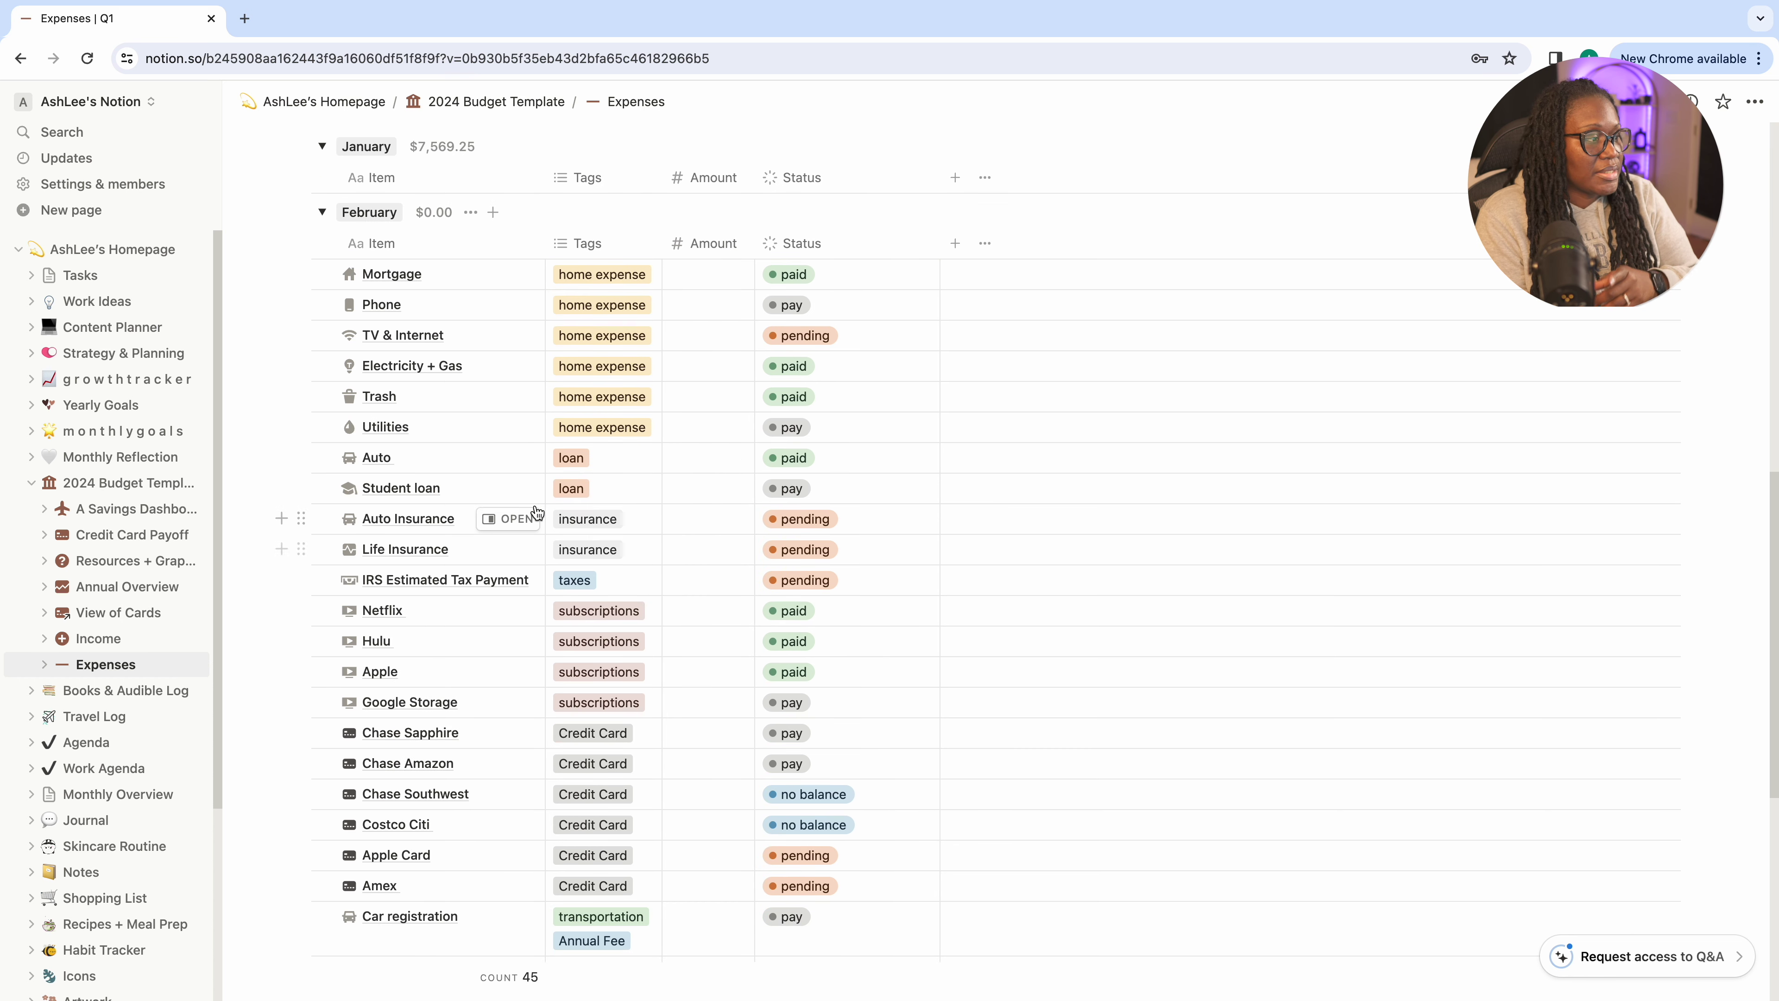
scroll(536, 511, "up", 5)
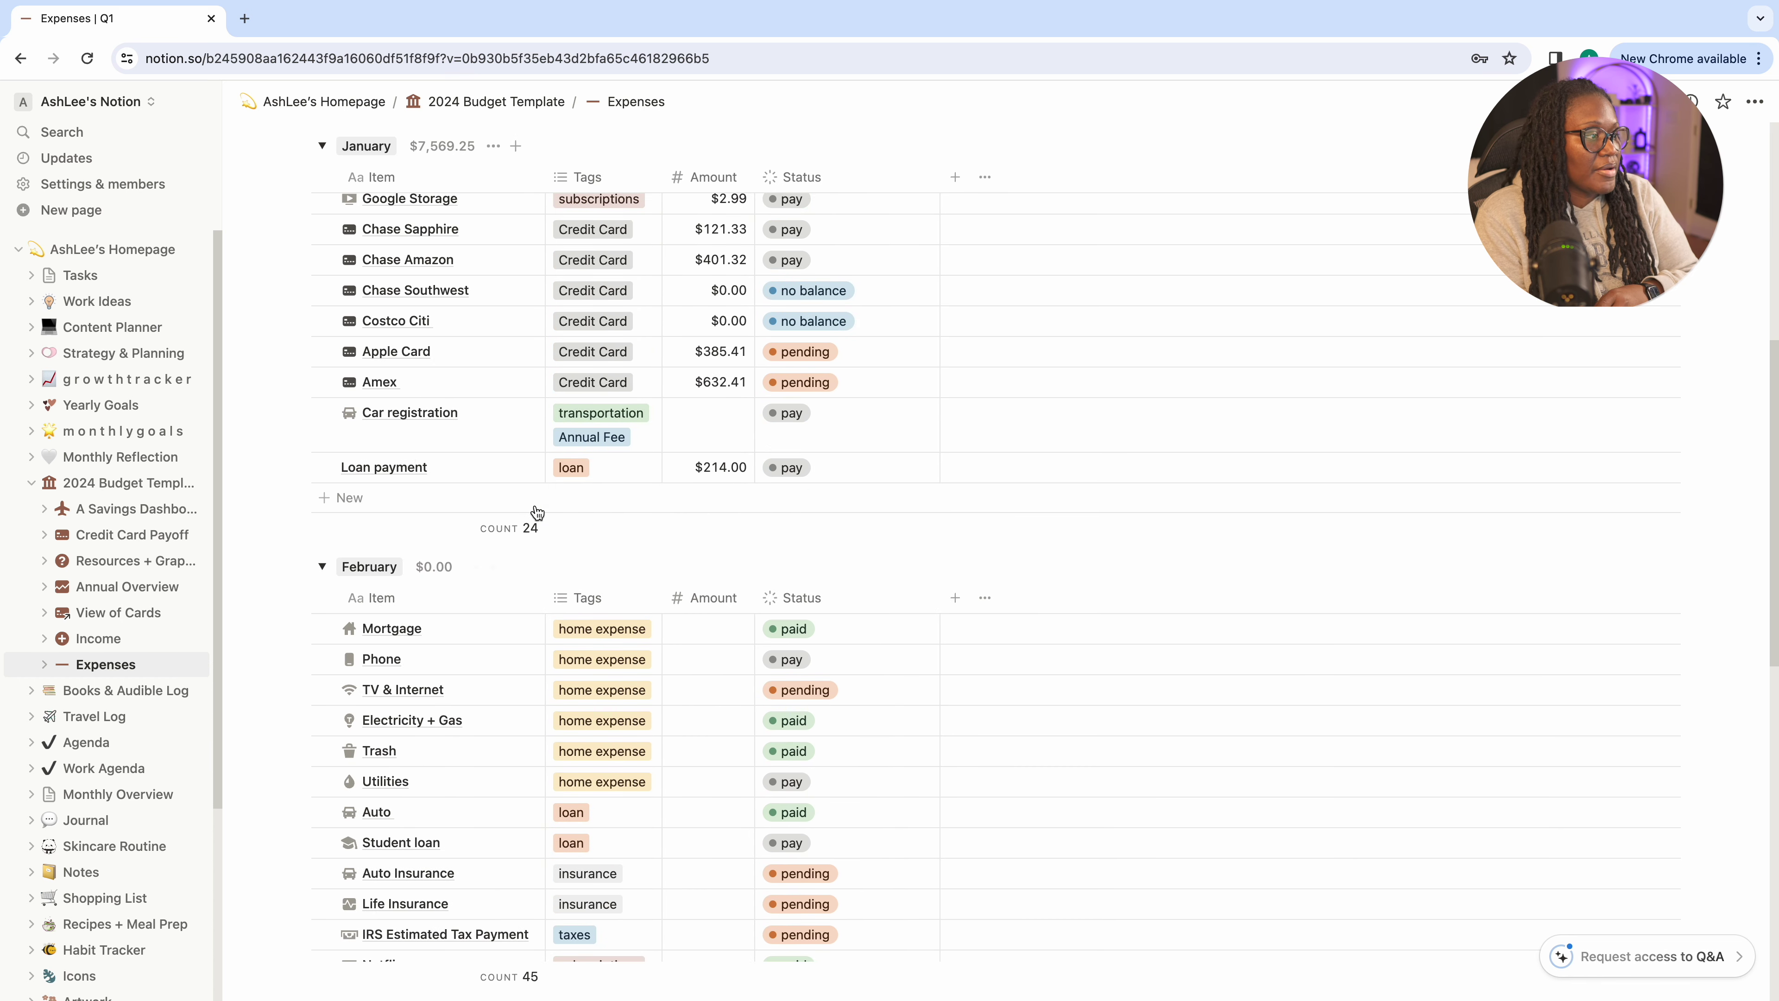
left_click(372, 497)
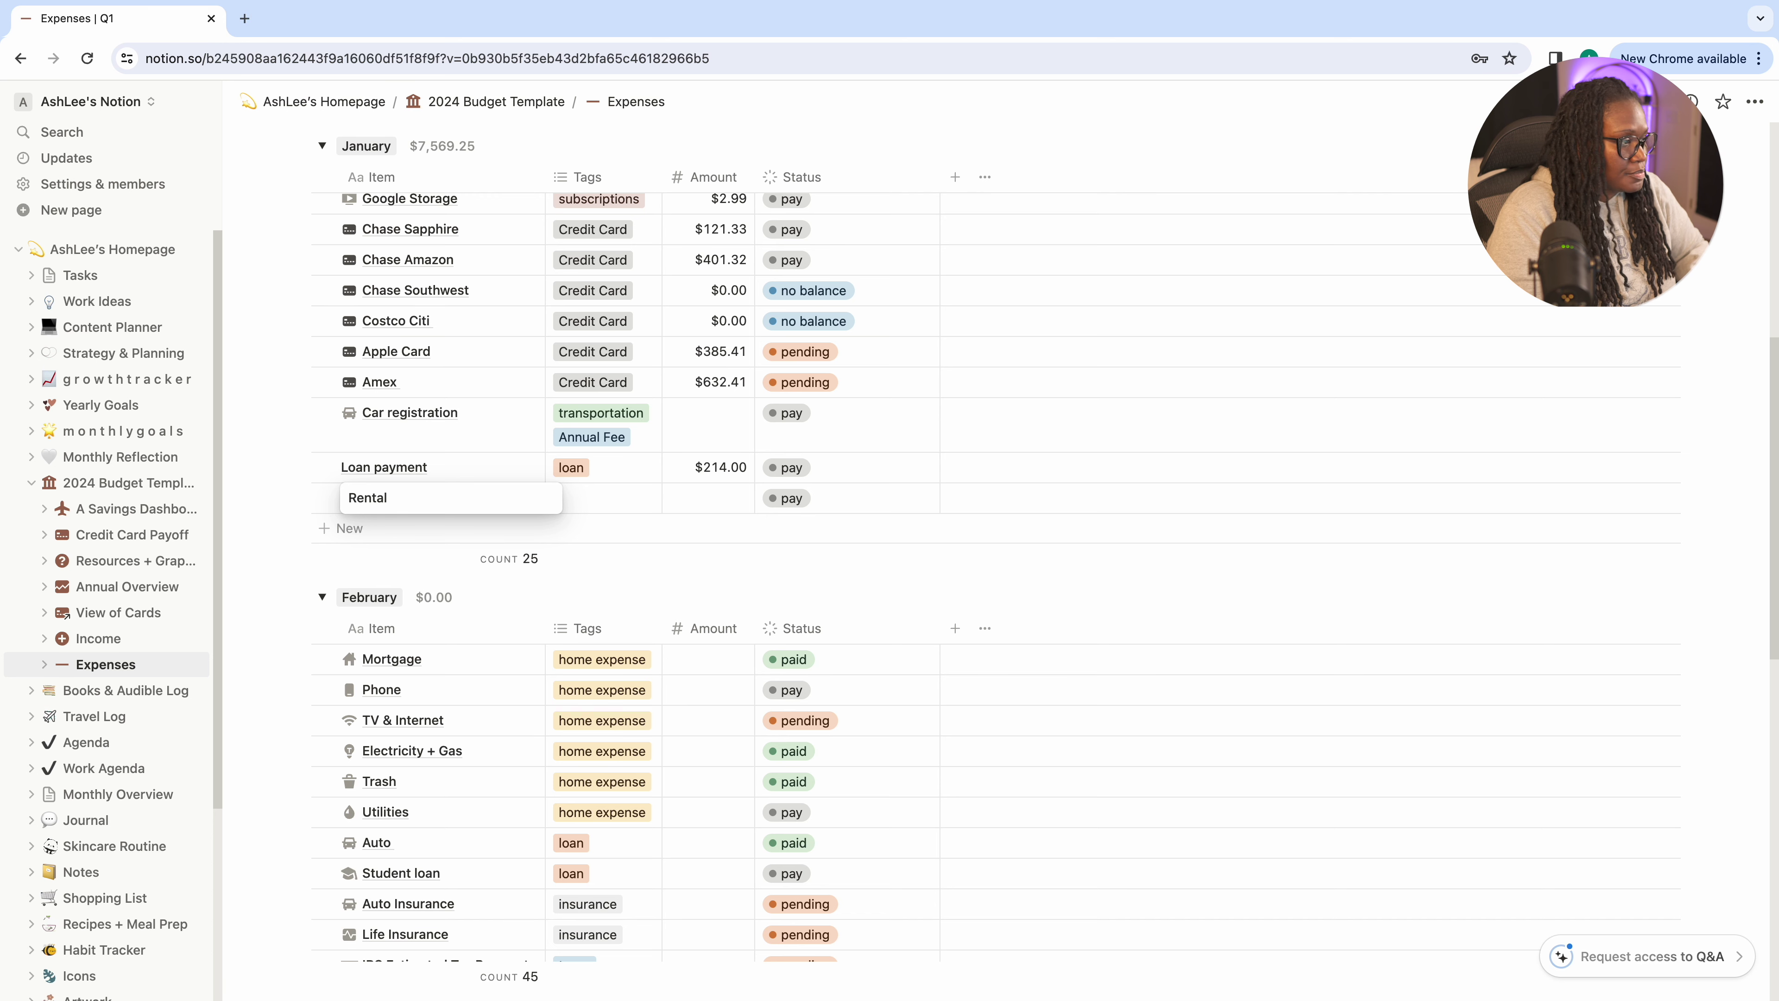
key("Tab")
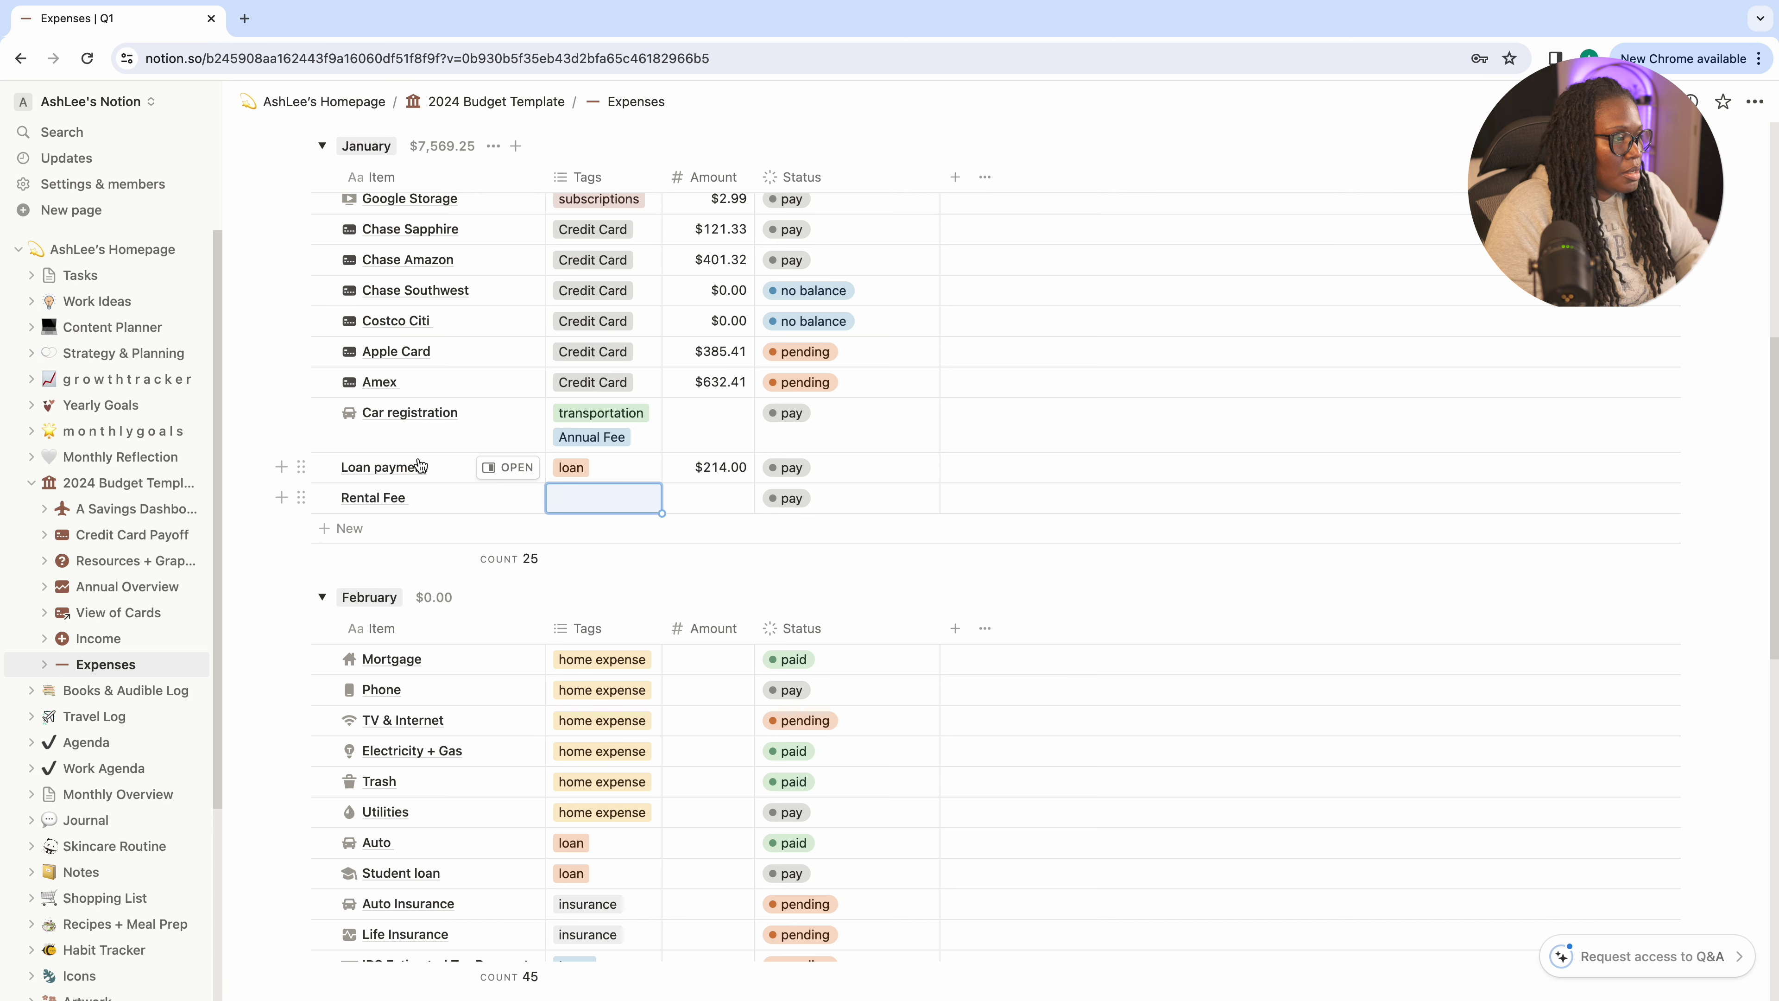
left_click(601, 497)
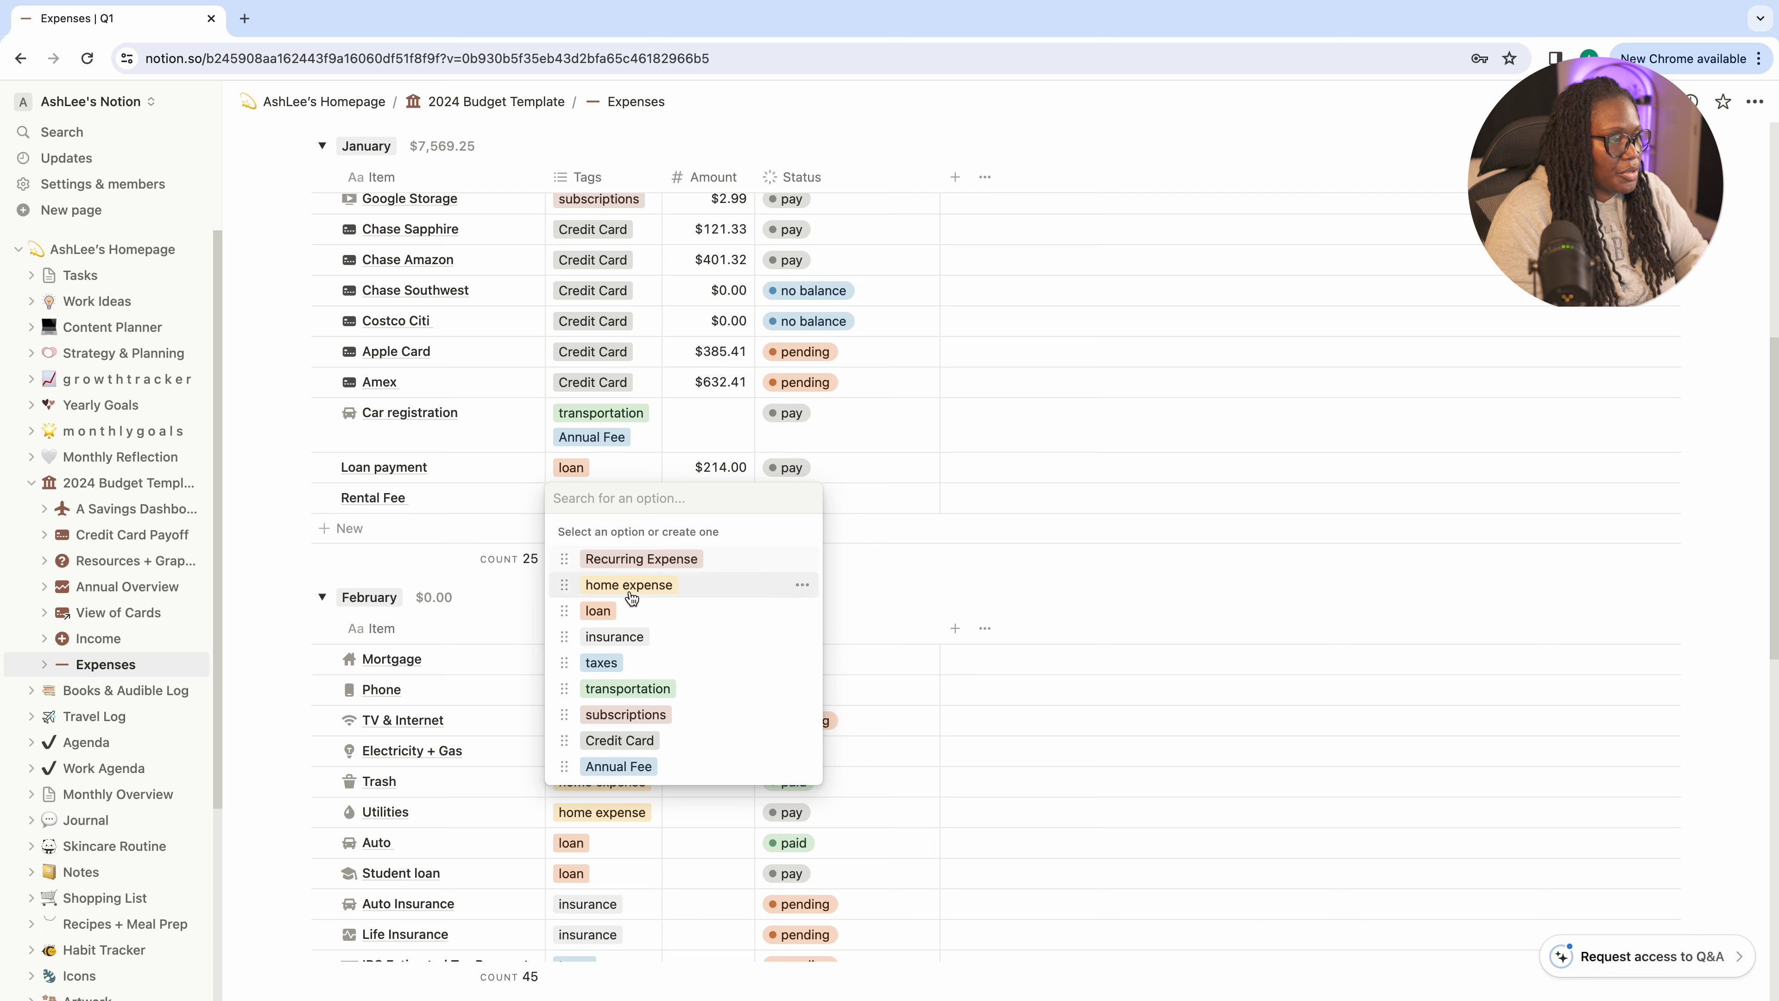
left_click(637, 559)
left_click(729, 494)
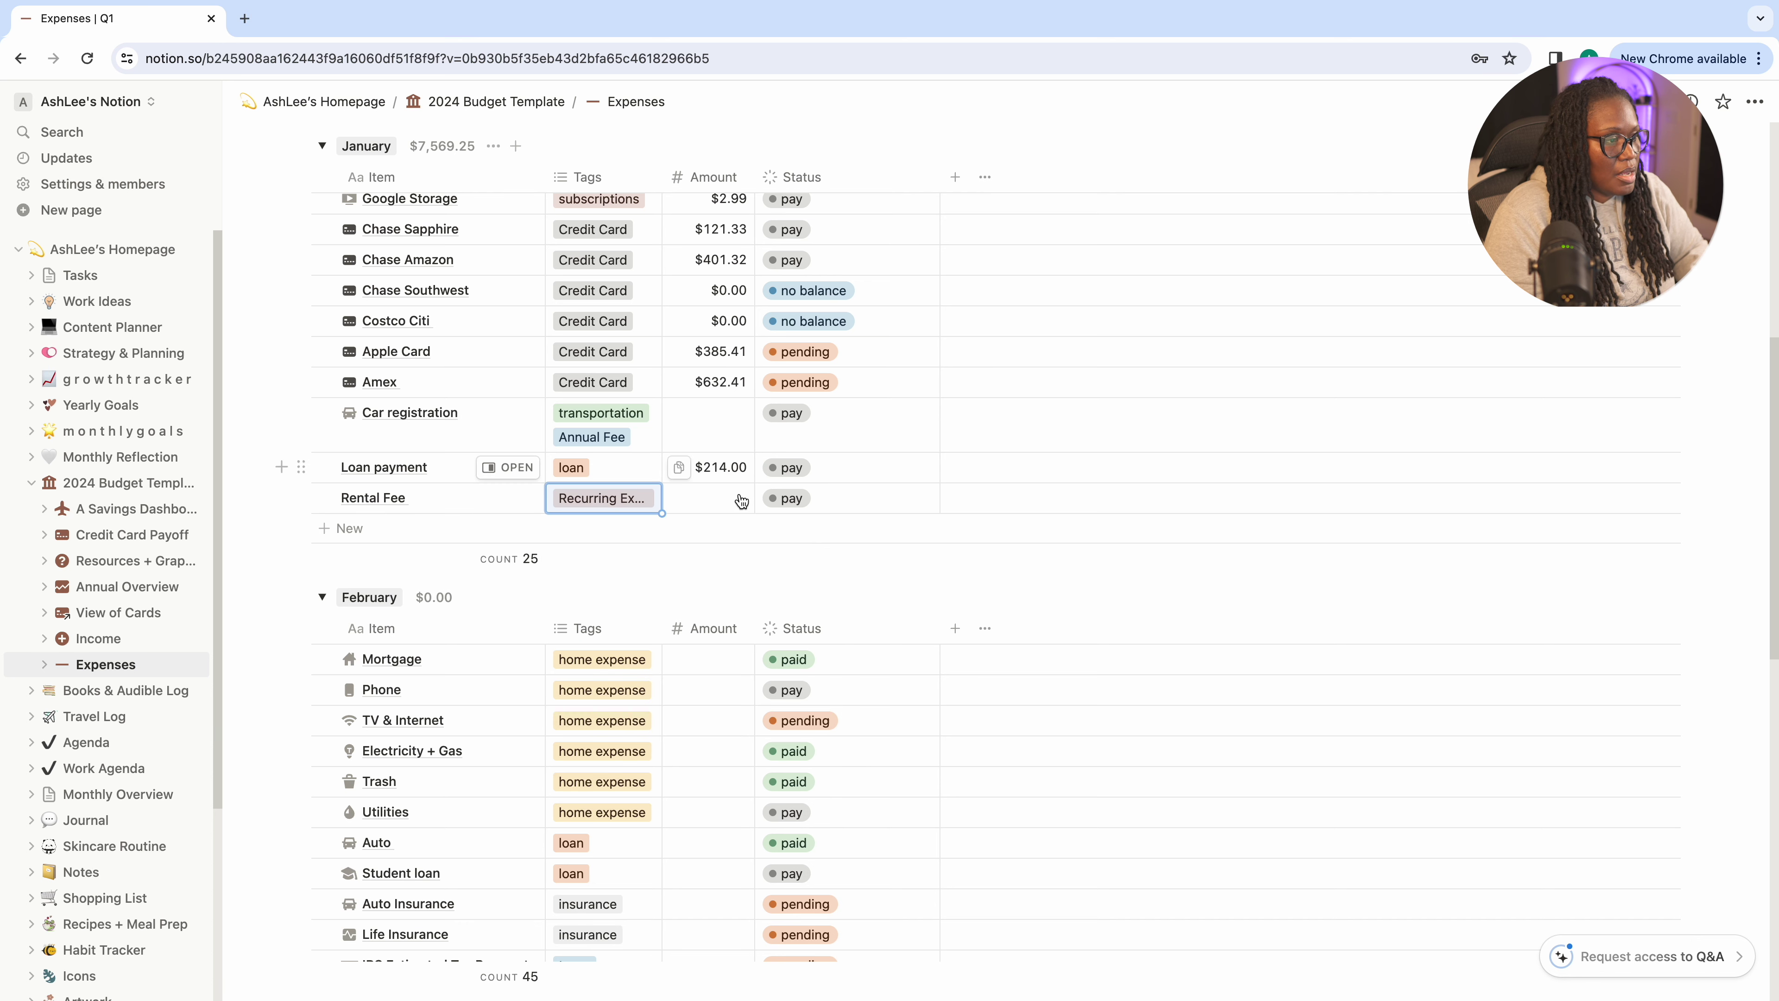
left_click(727, 494)
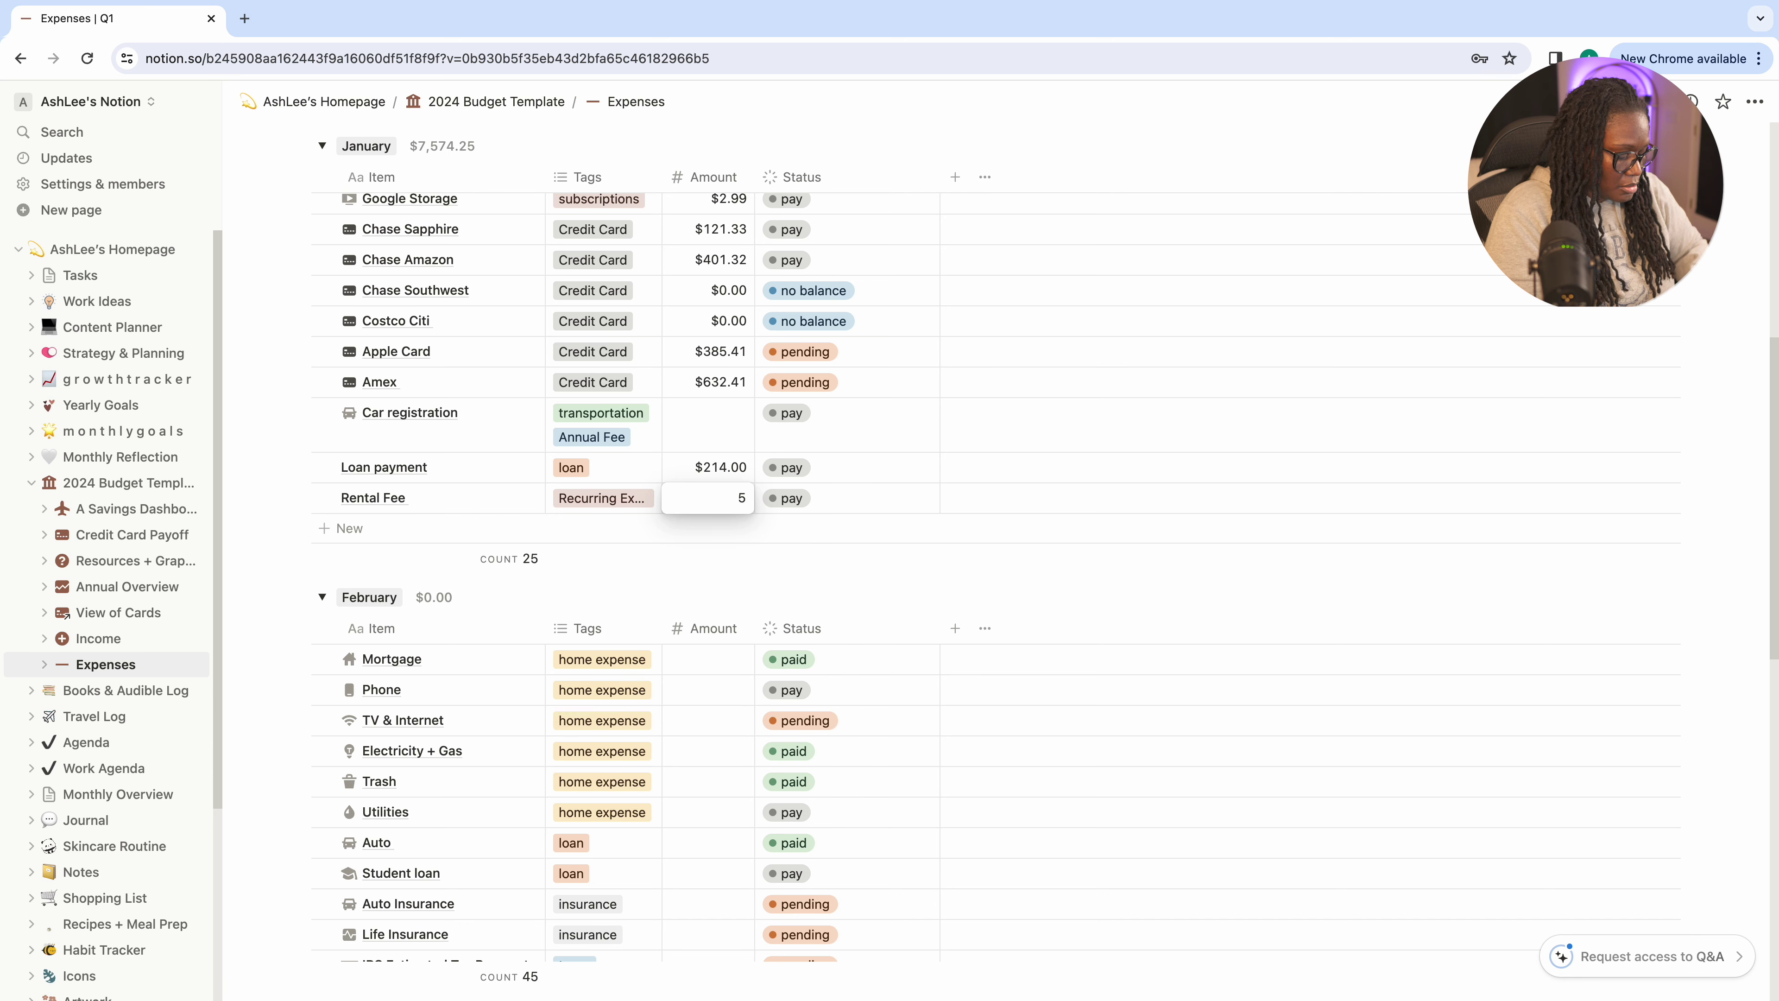
key("Tab")
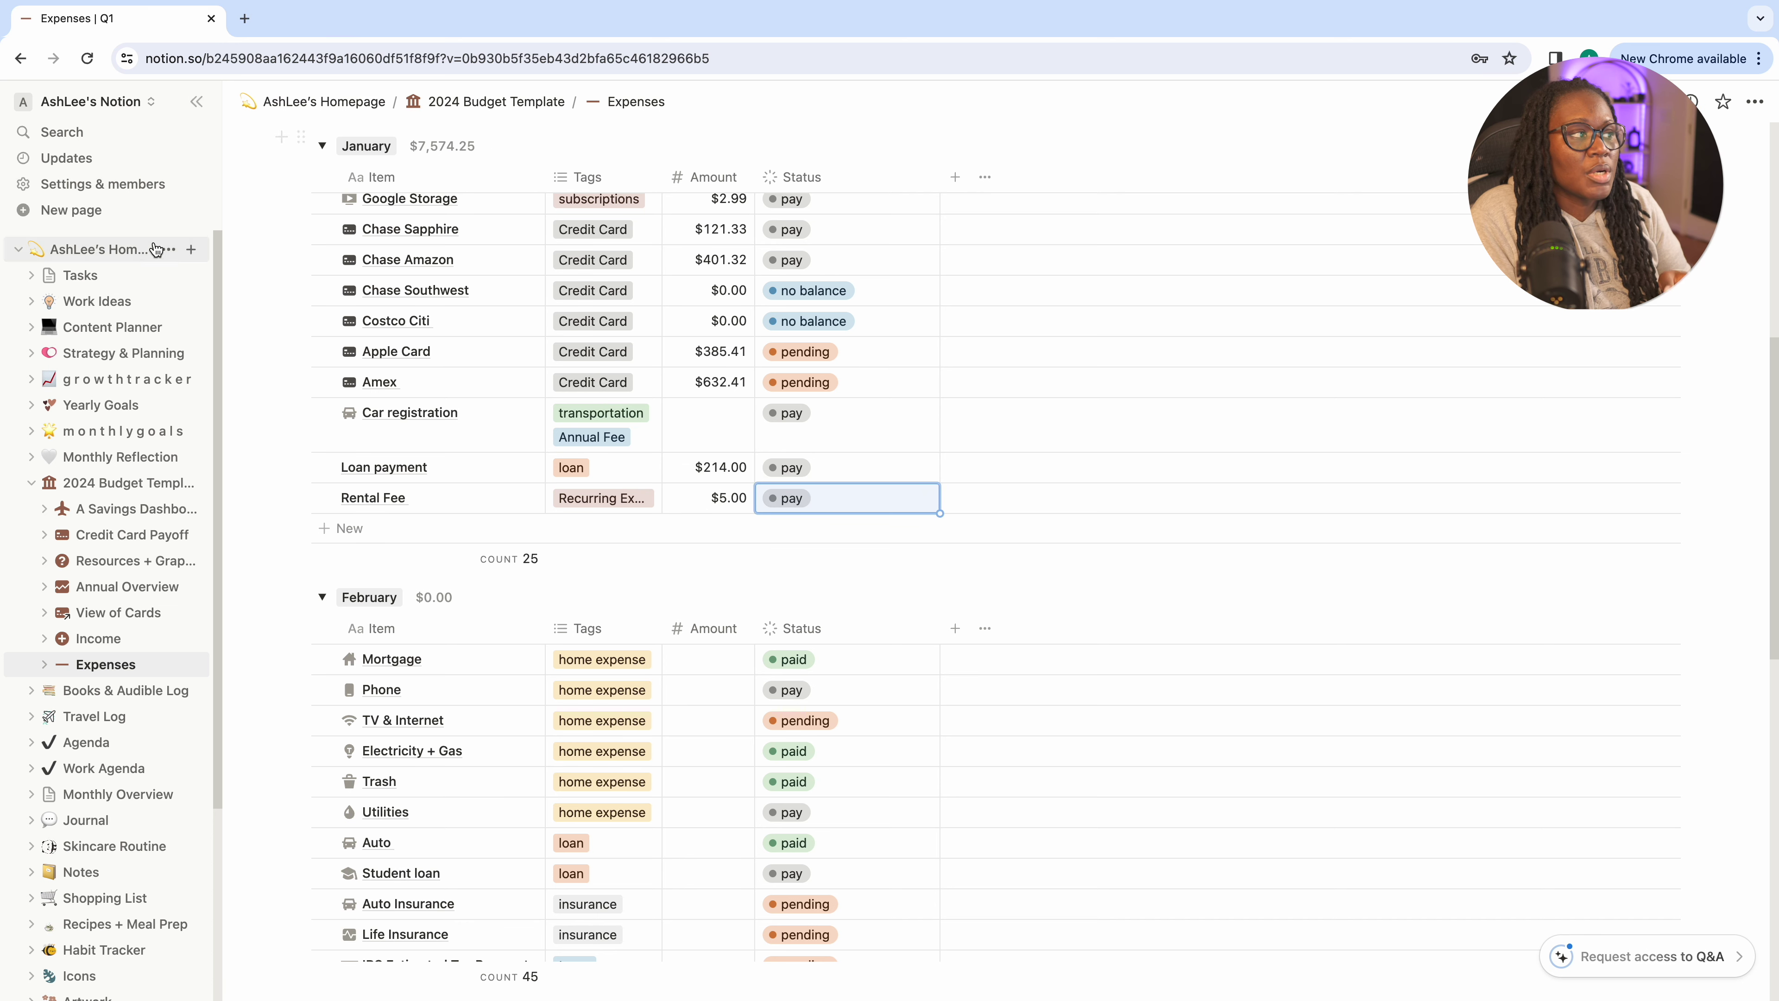
Return to the 2024 Budget Template page and open the January 2024 entry of the Annual Overview
left_click(123, 493)
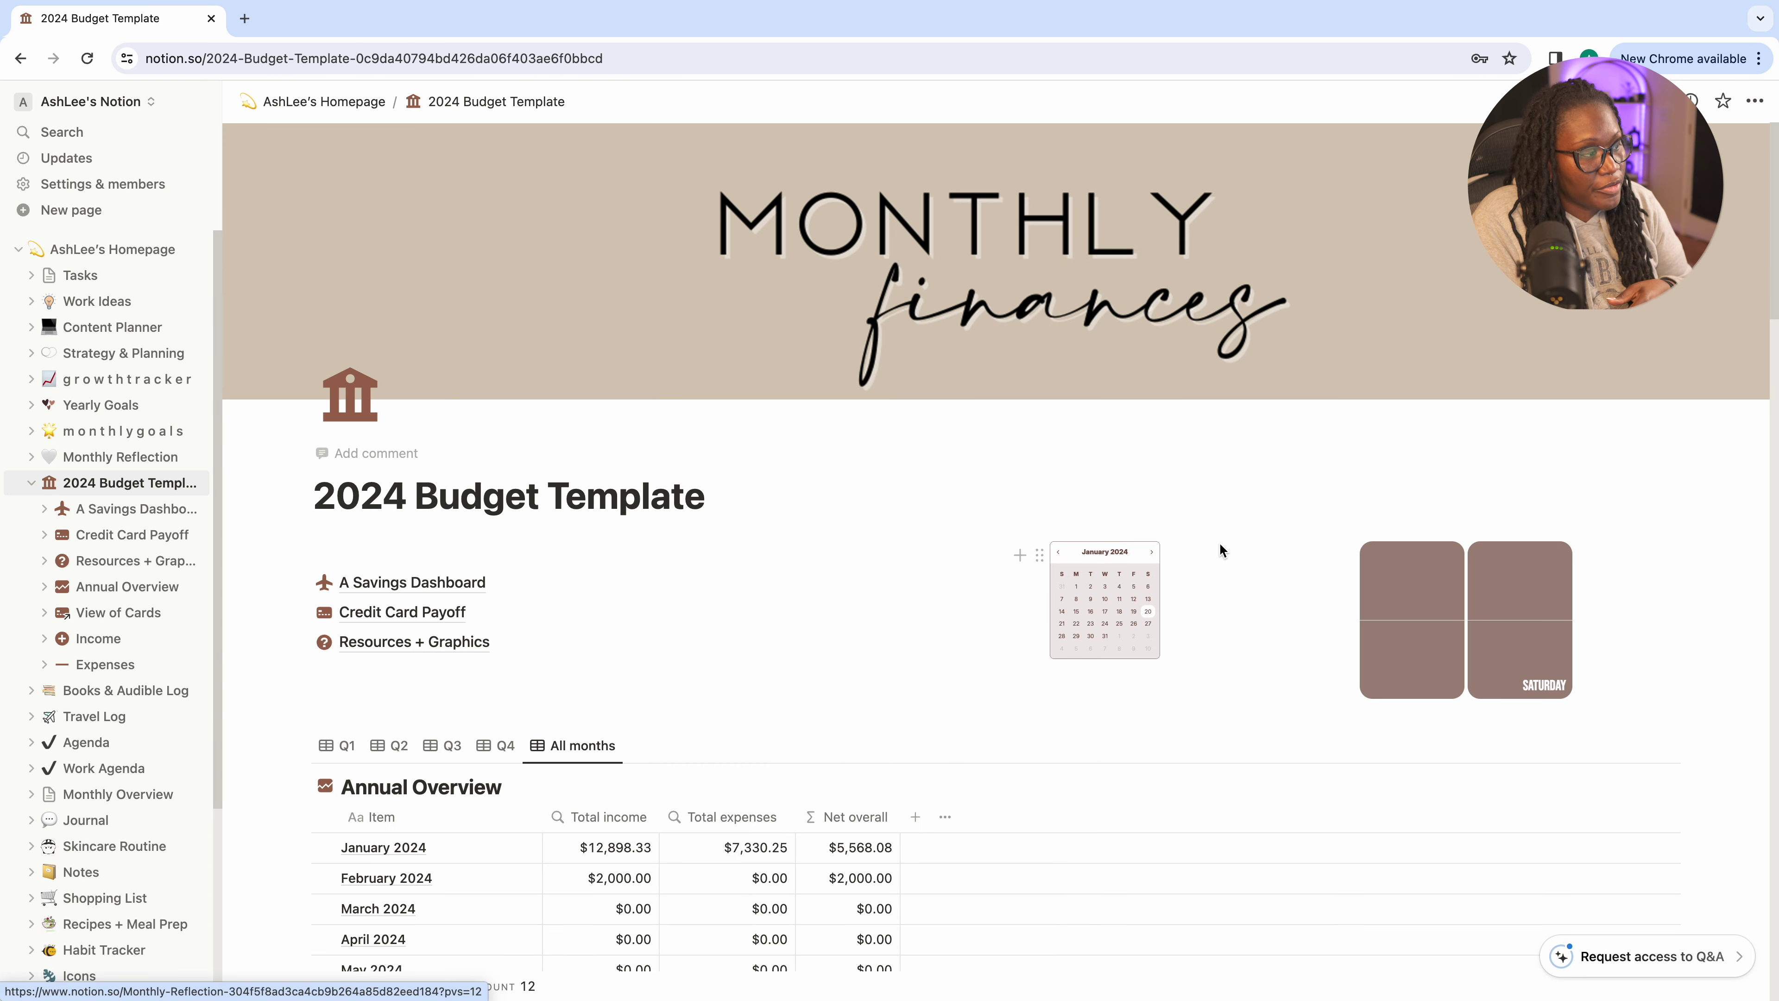
scroll(443, 476, "down", 5)
left_click(443, 476)
left_click(448, 468)
key("Escape")
left_click(516, 467)
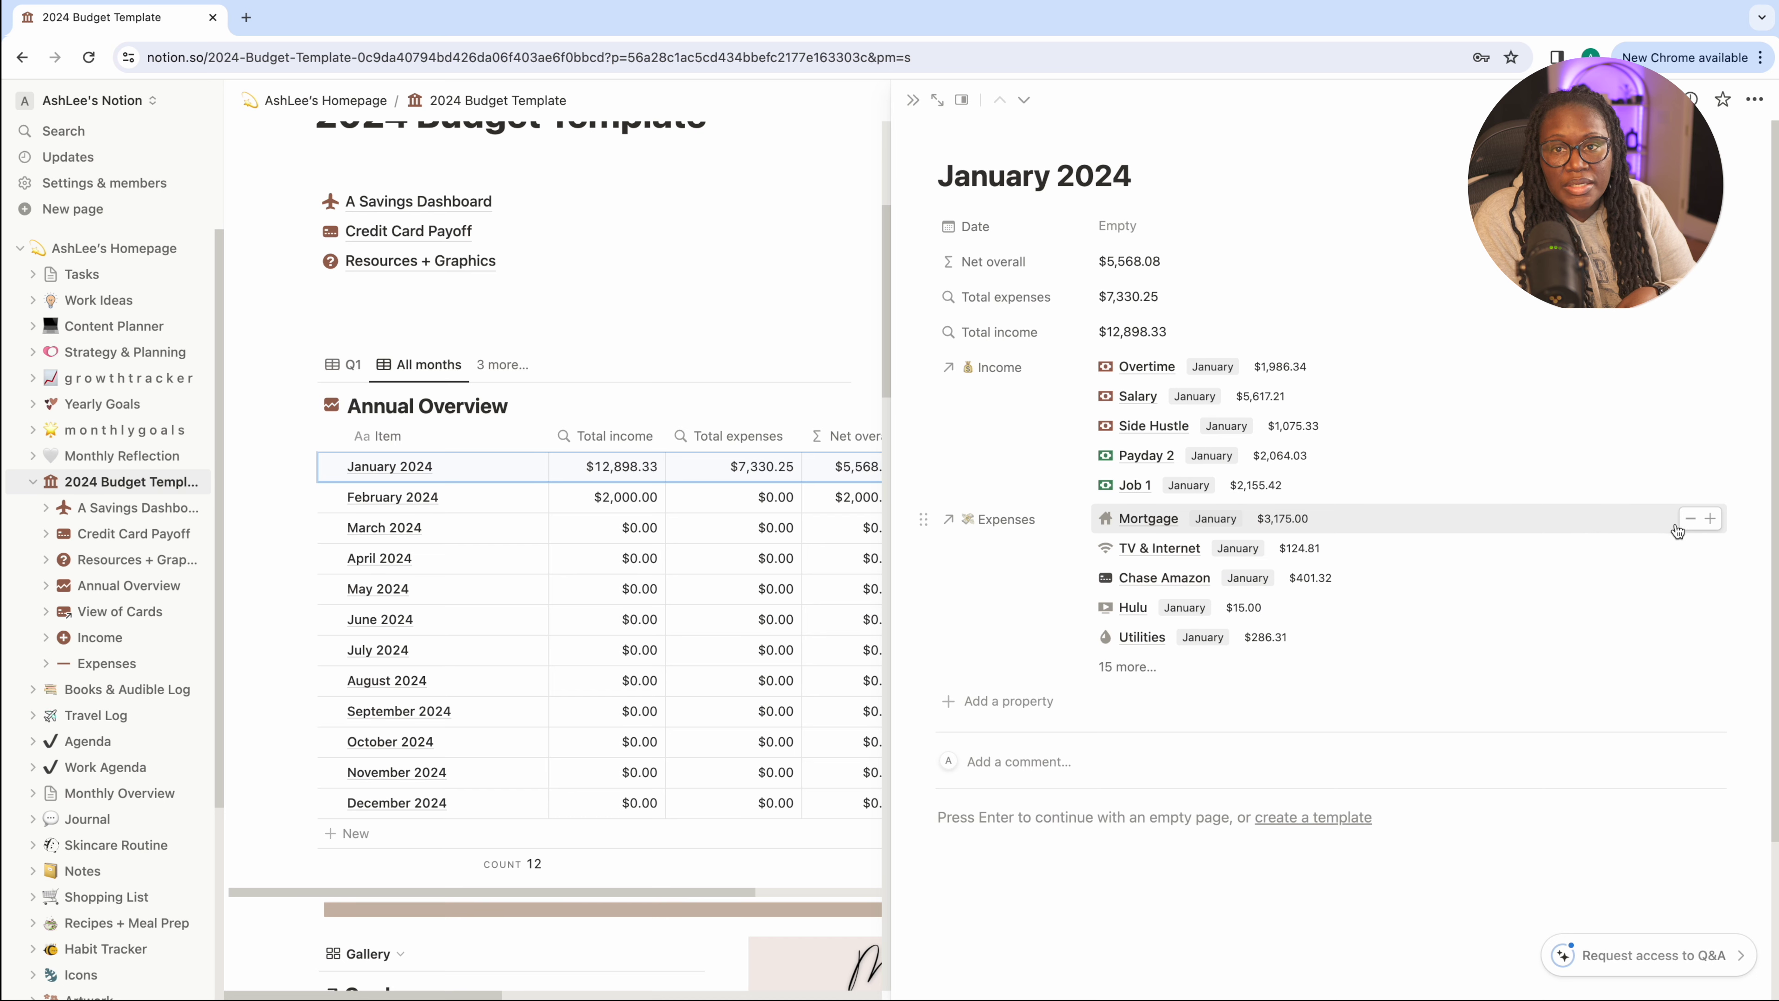
Search for "rent" in January 2024's Expenses relation and link the Rental Fee item
left_click(1712, 521)
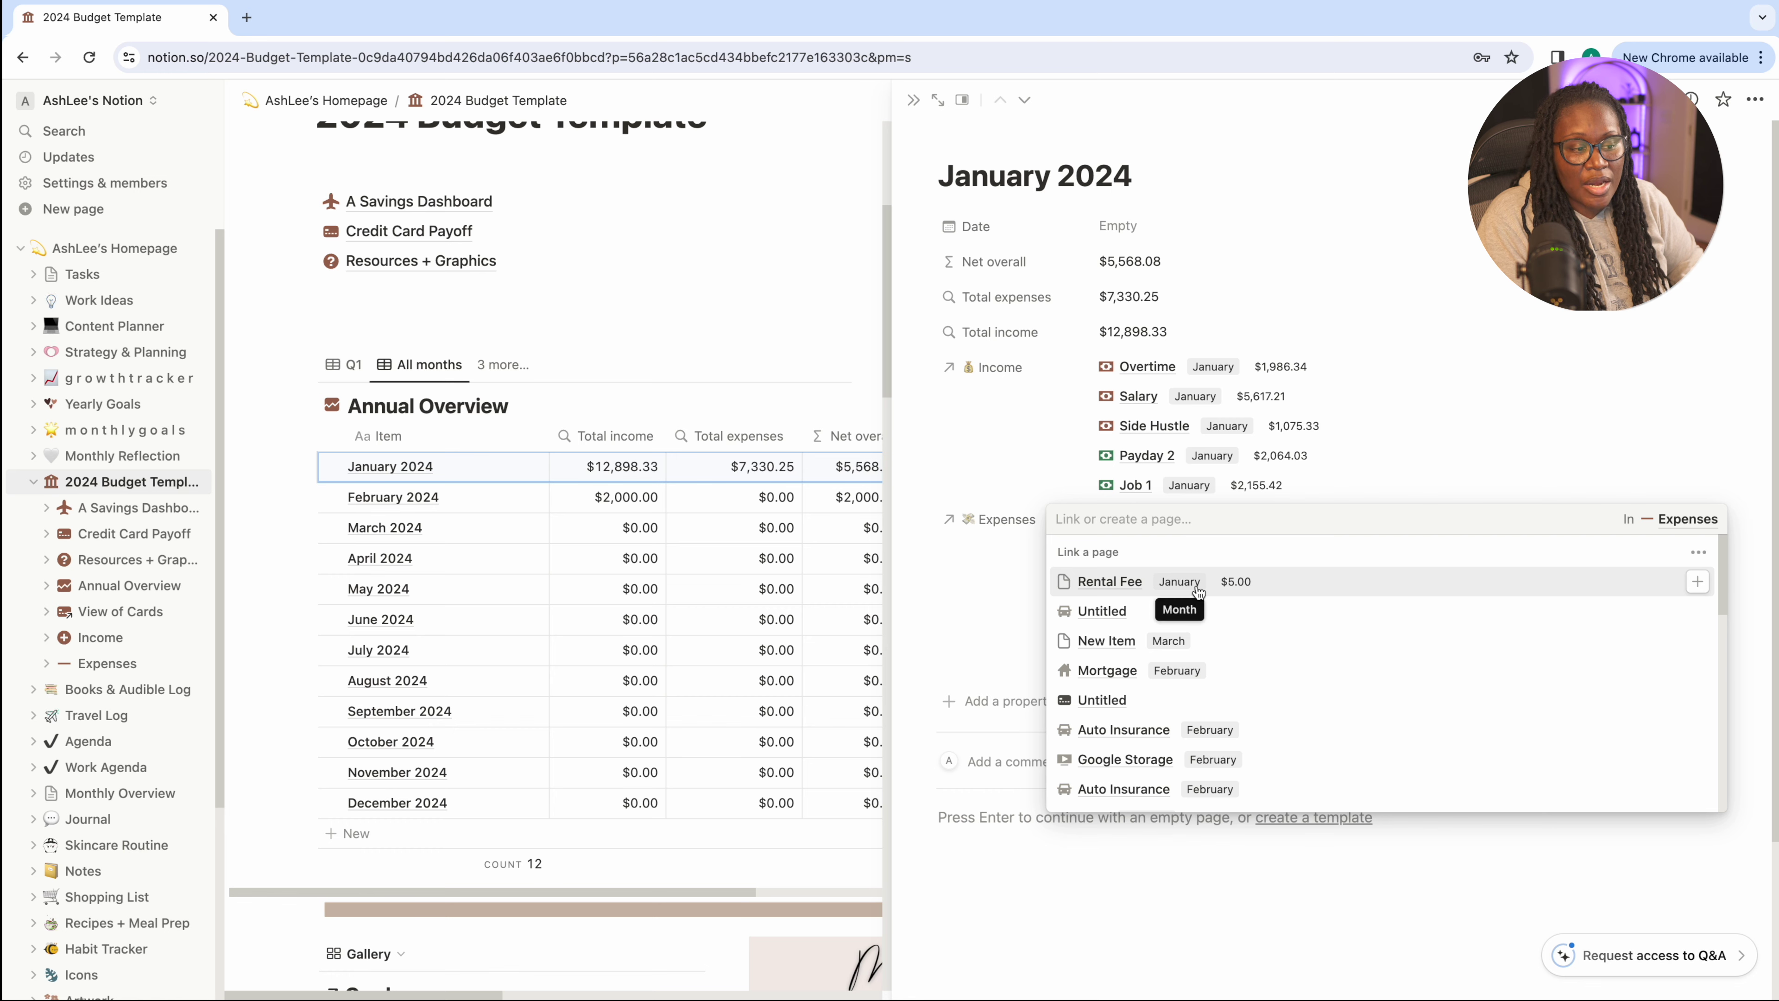
scroll(1407, 706, "down", 10)
scroll(1407, 707, "down", 10)
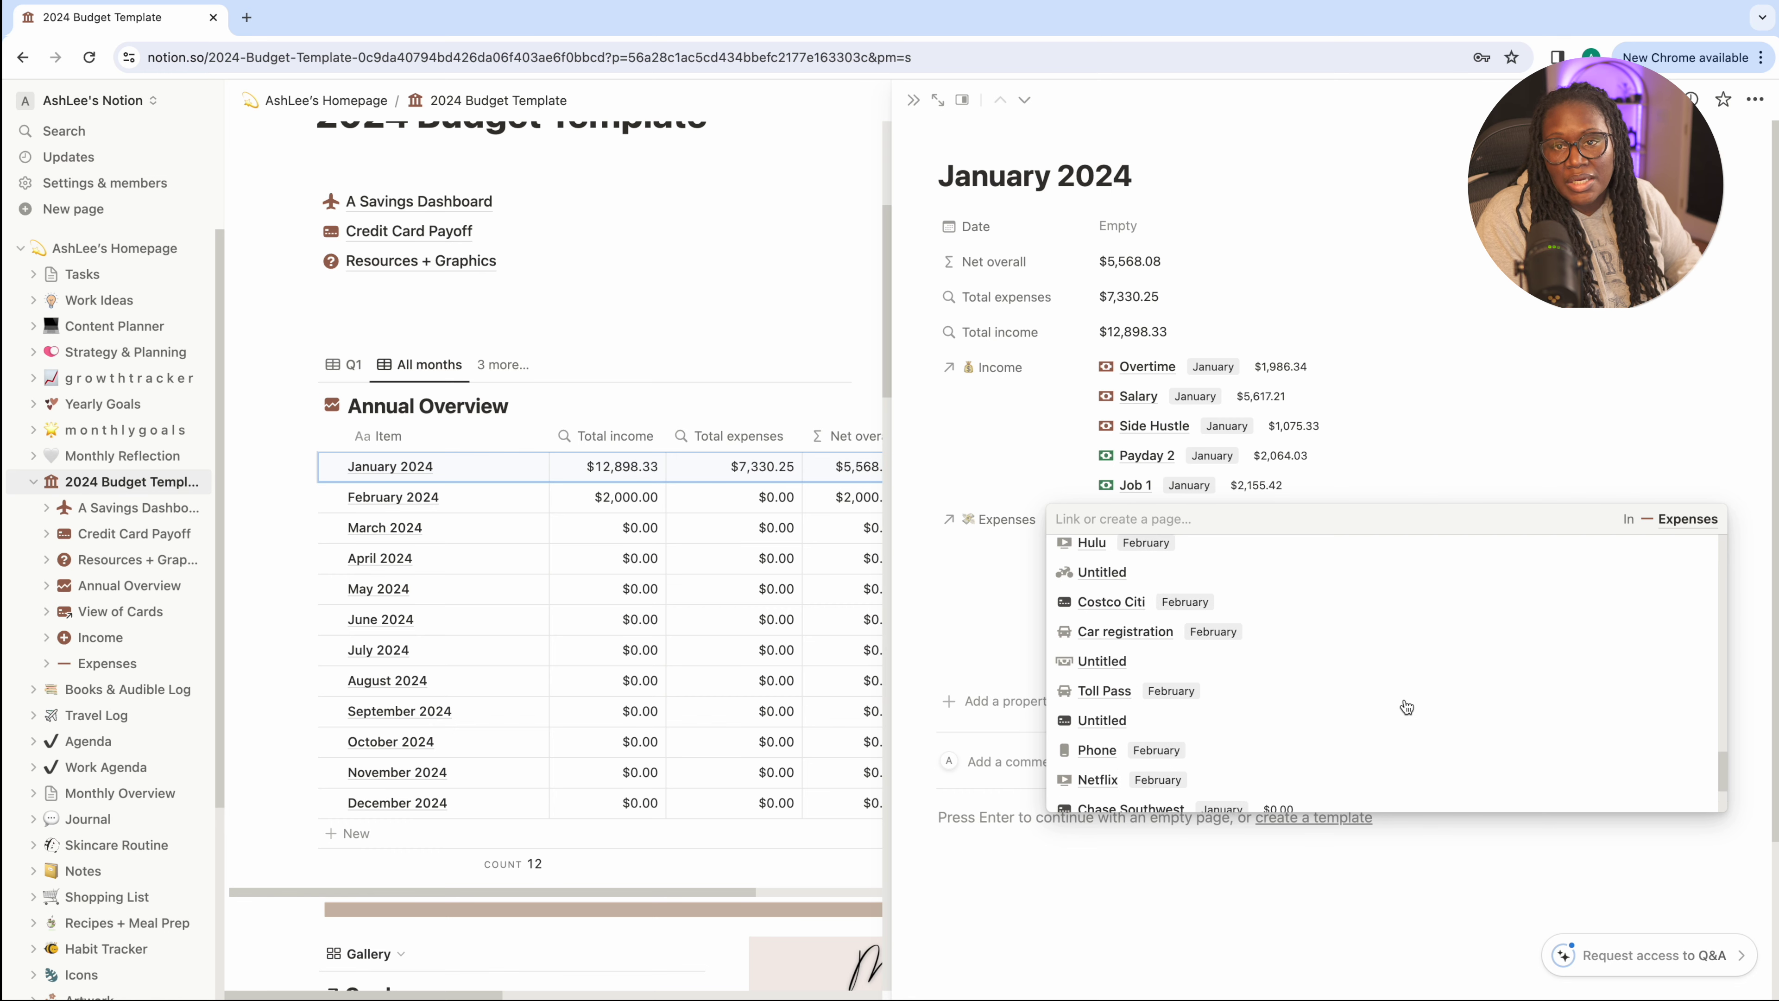
scroll(1406, 707, "down", 1)
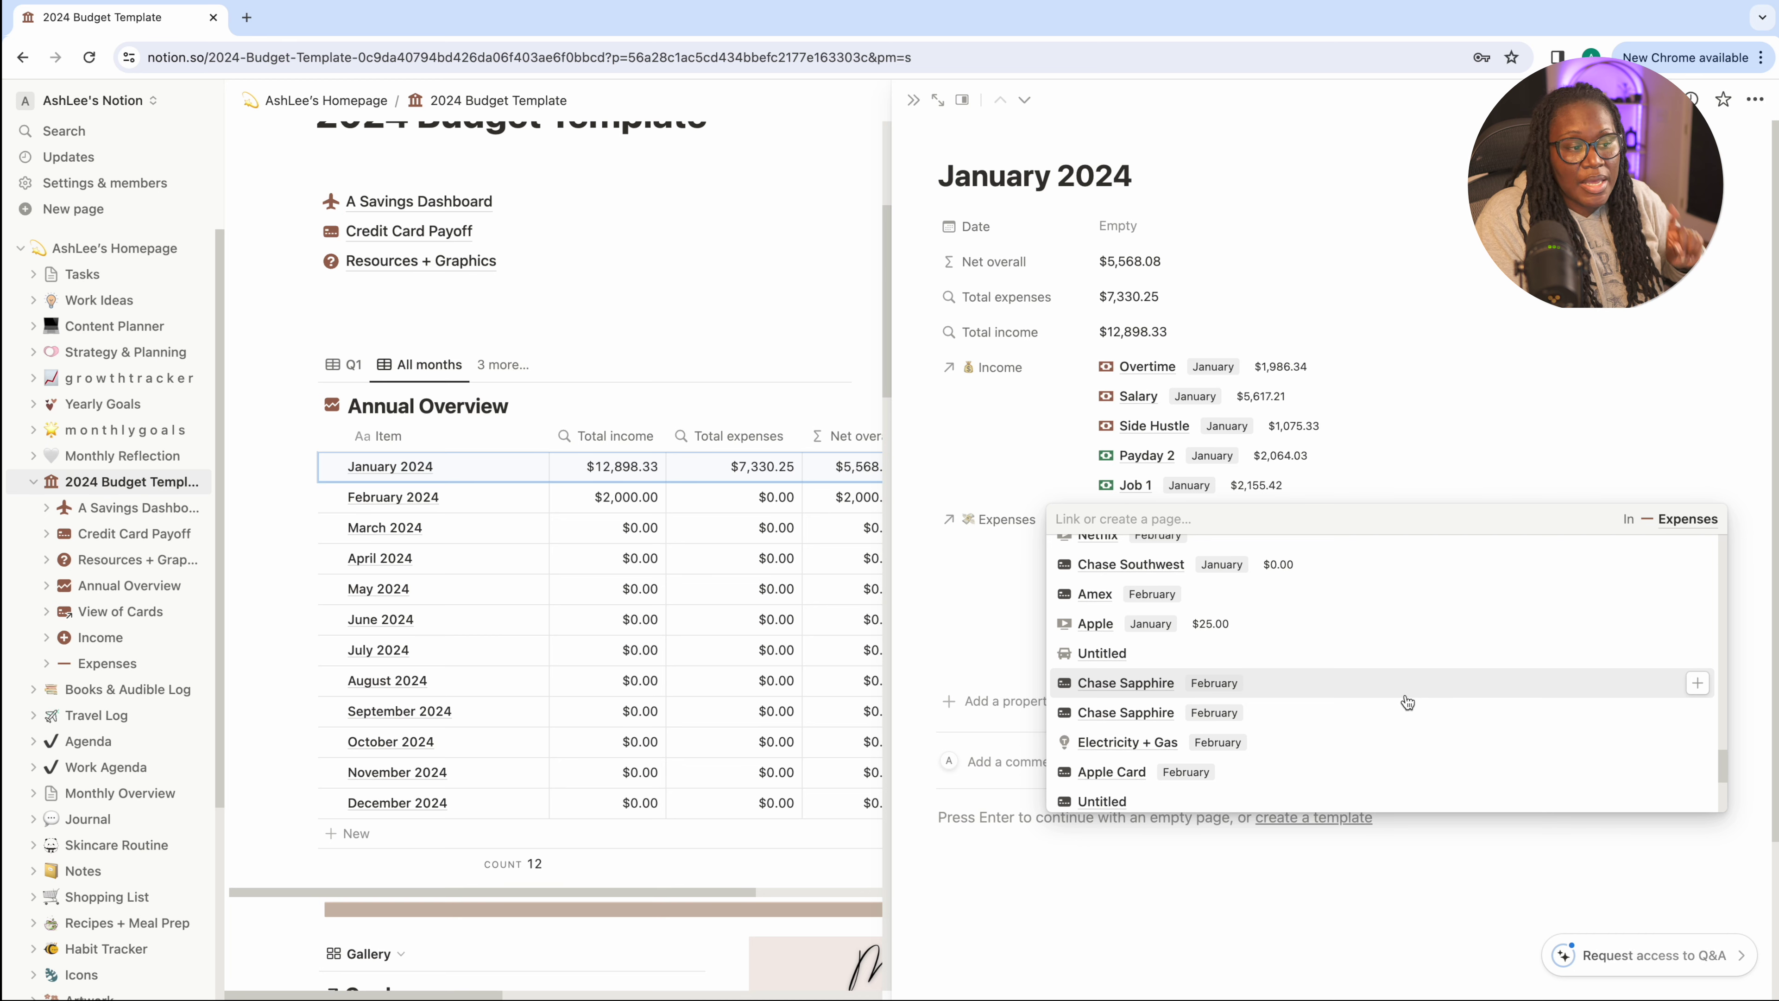
scroll(1405, 696, "up", 12)
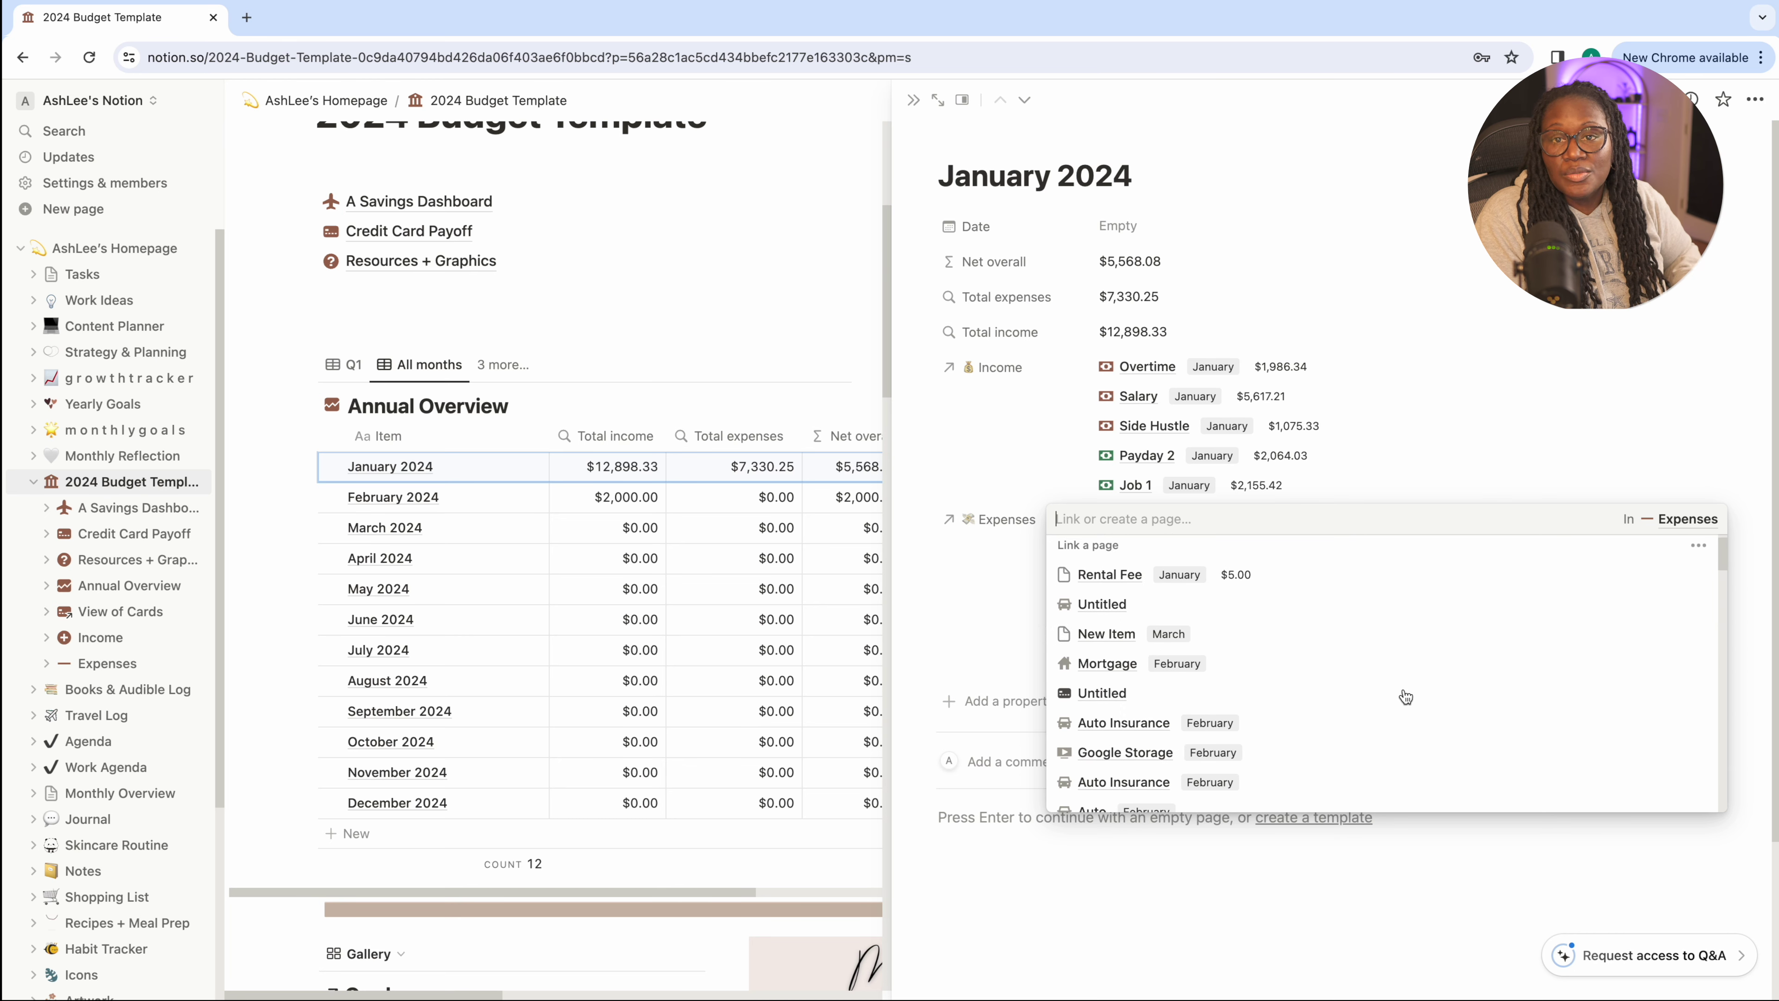
type("rent")
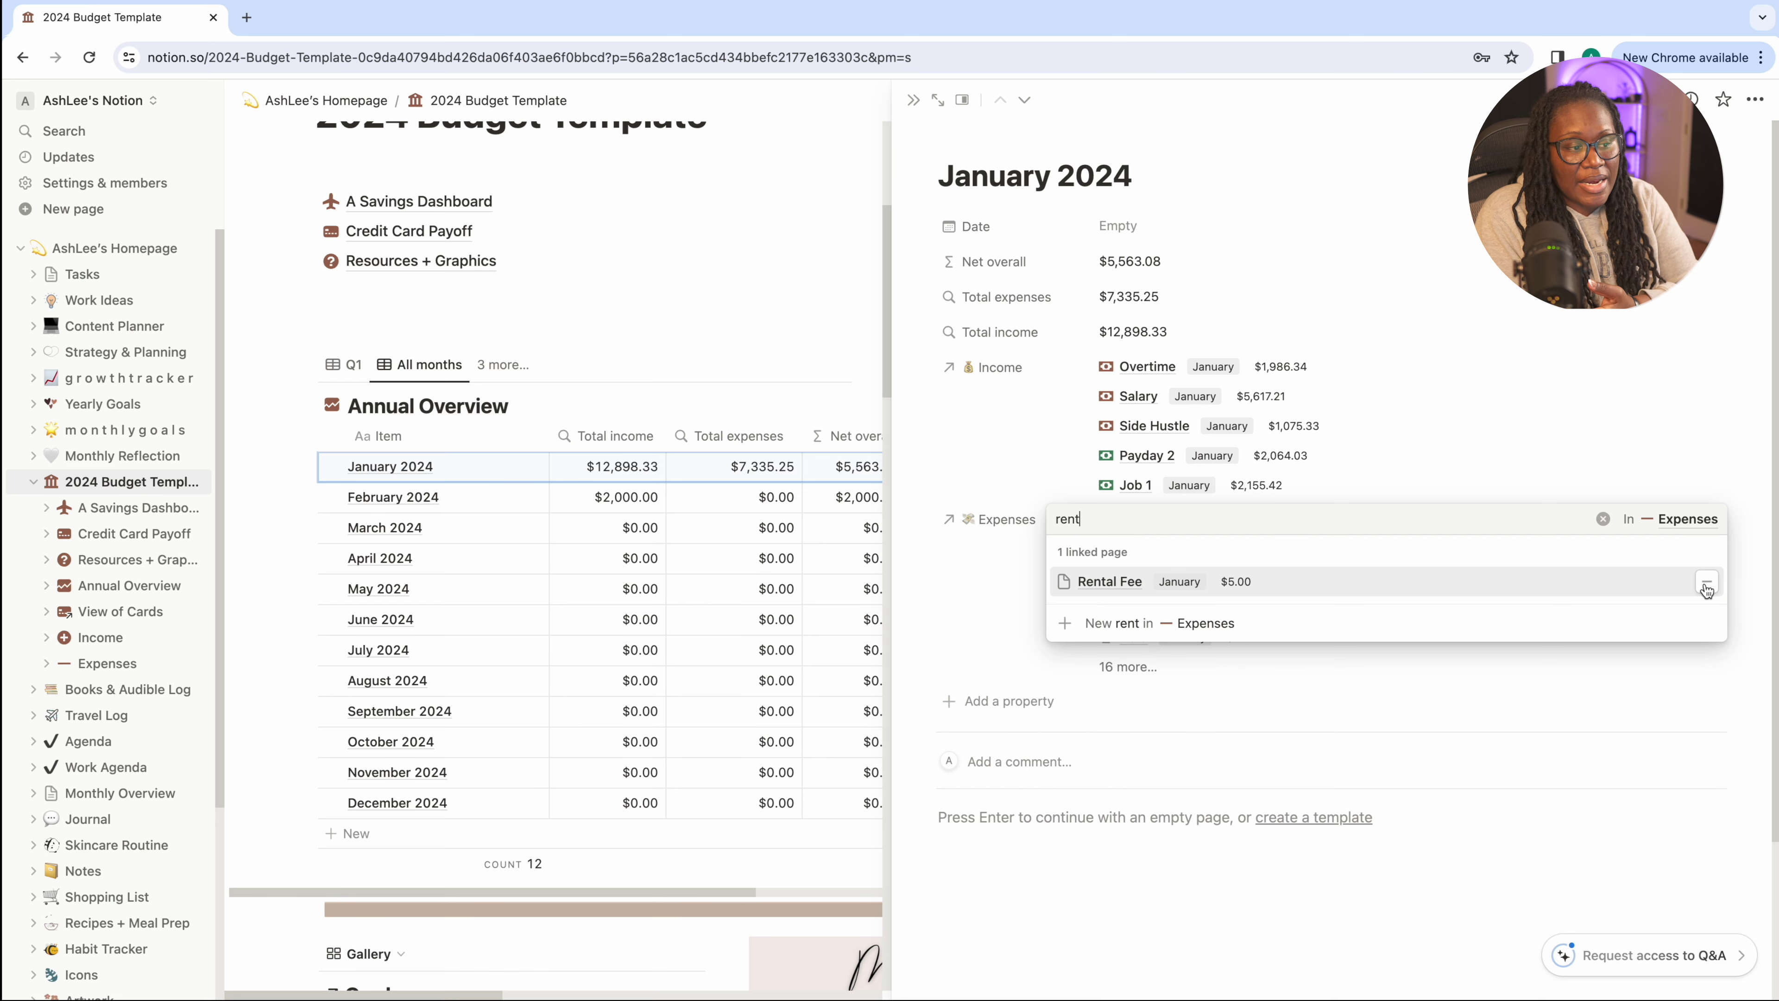
Close the January 2024 entry and clear the amounts of all January items in the Expenses database
left_click(1705, 584)
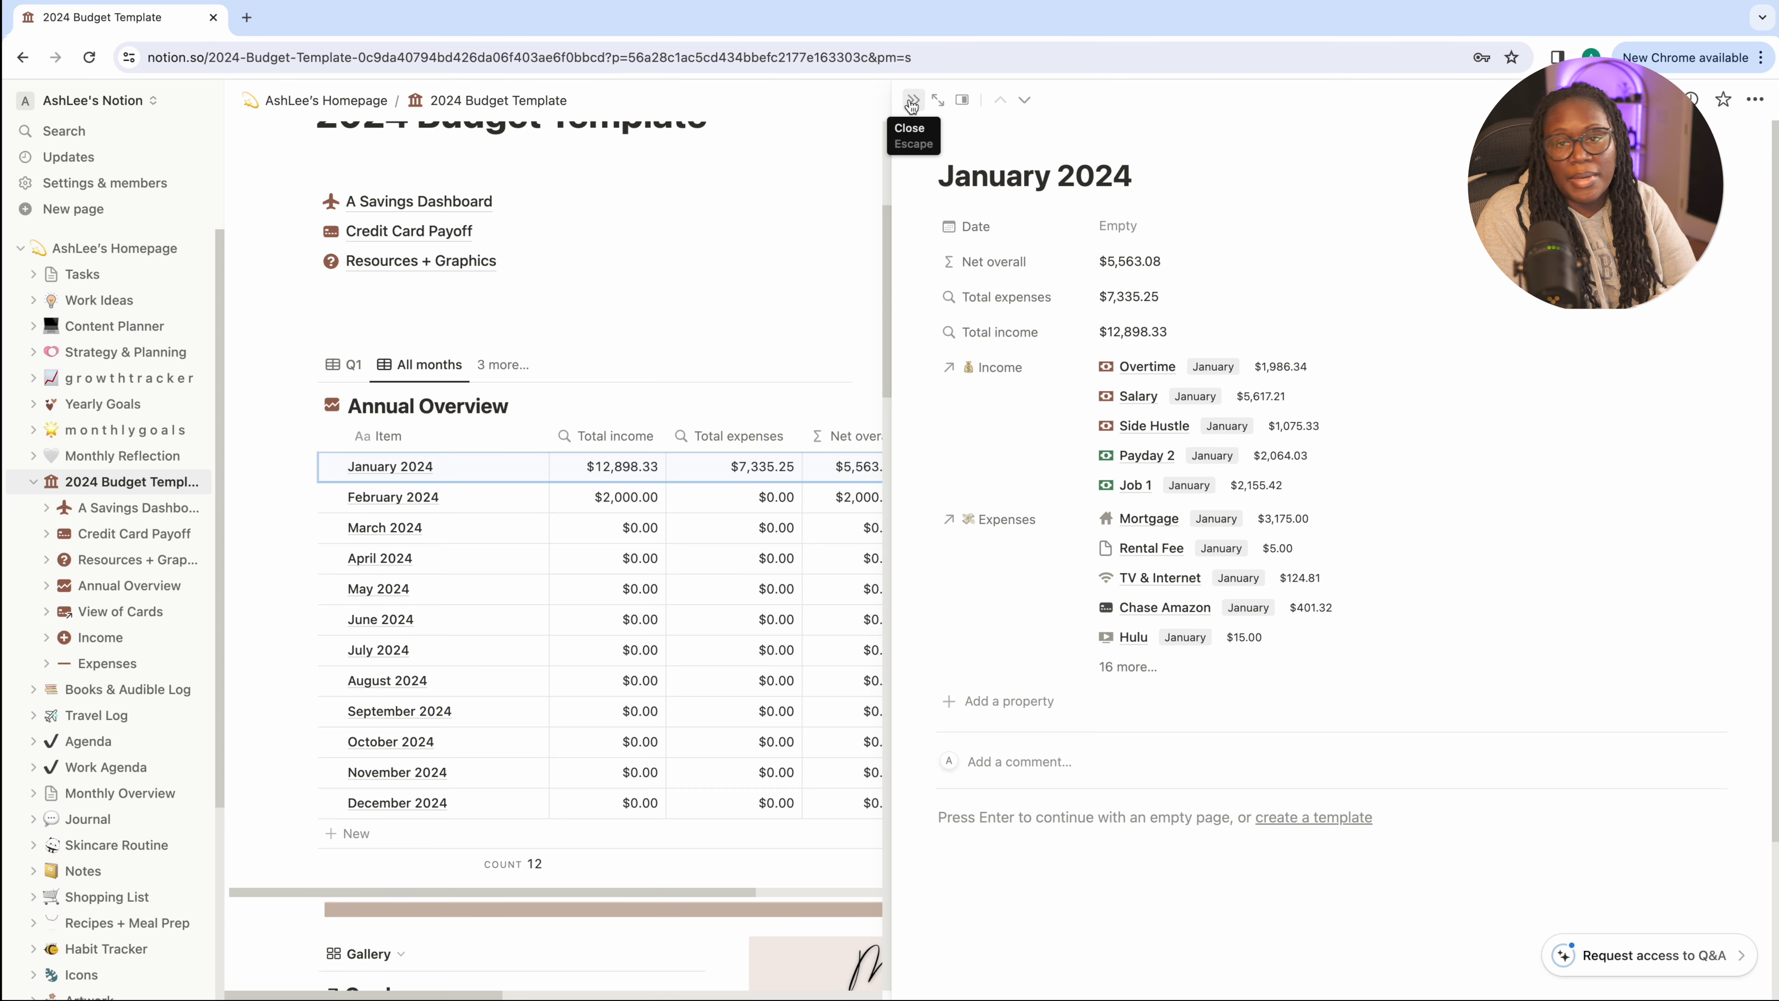
left_click(107, 663)
scroll(960, 378, "down", 8)
scroll(964, 274, "up", 5)
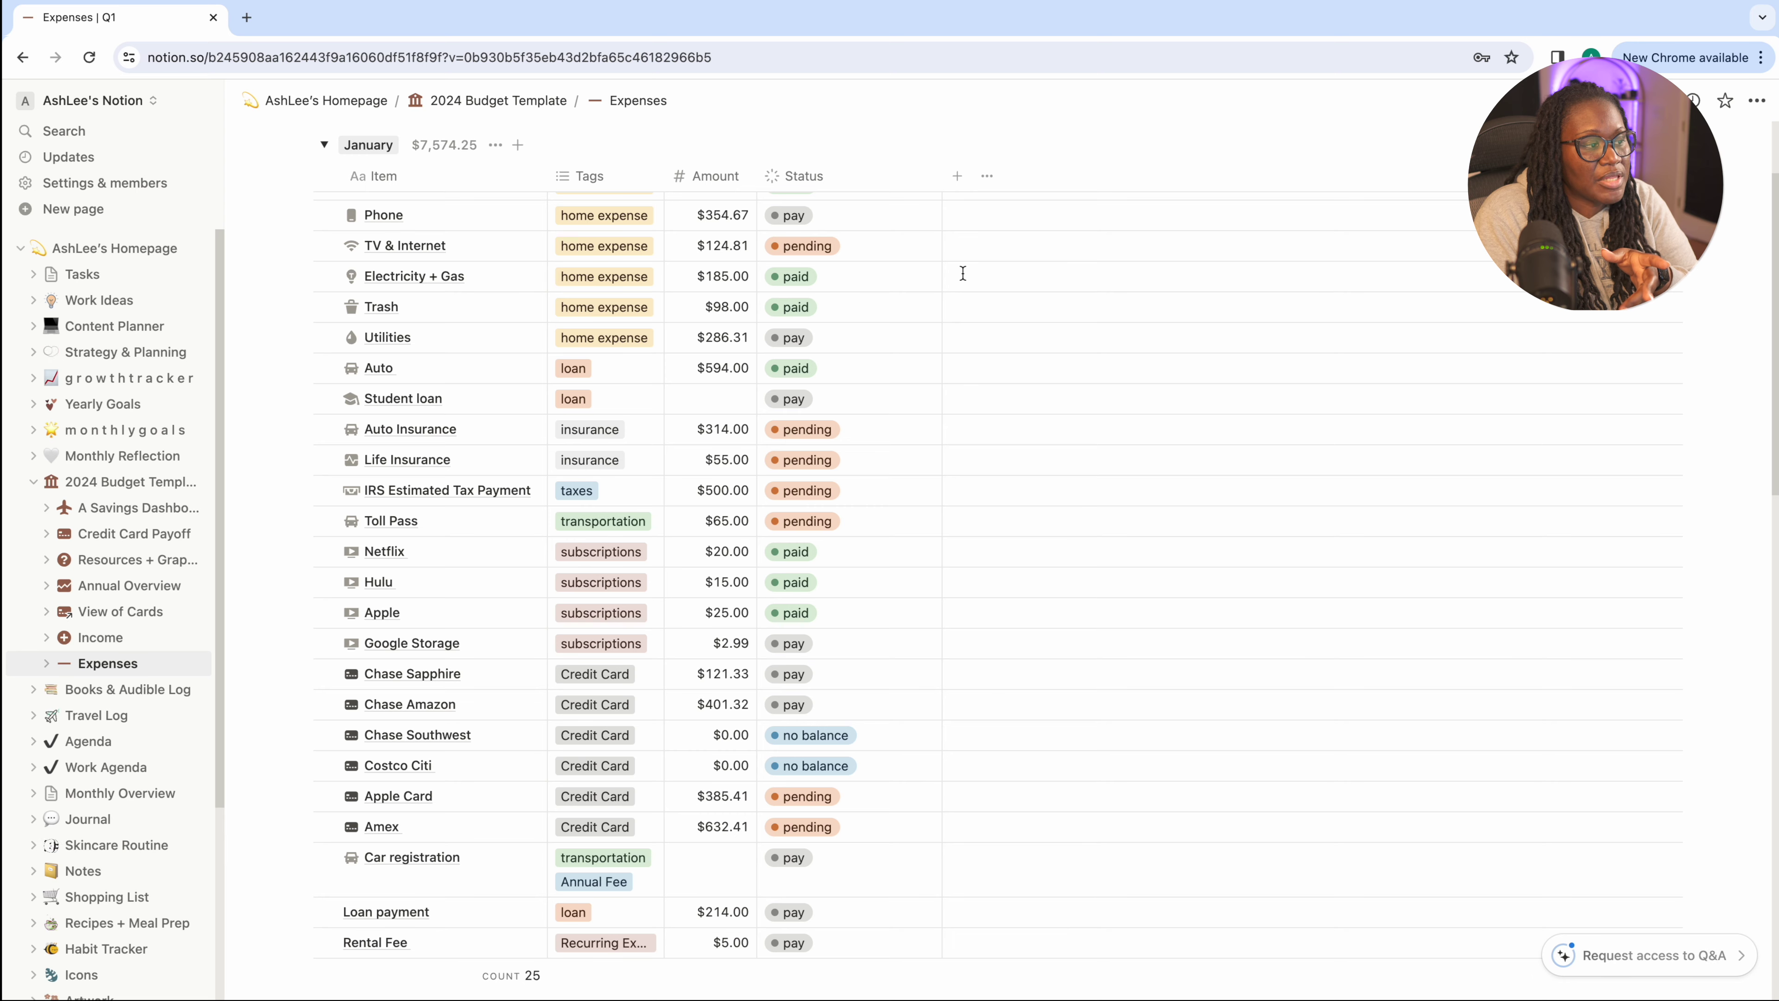
scroll(963, 273, "up", 3)
left_click_drag(715, 322, 719, 825)
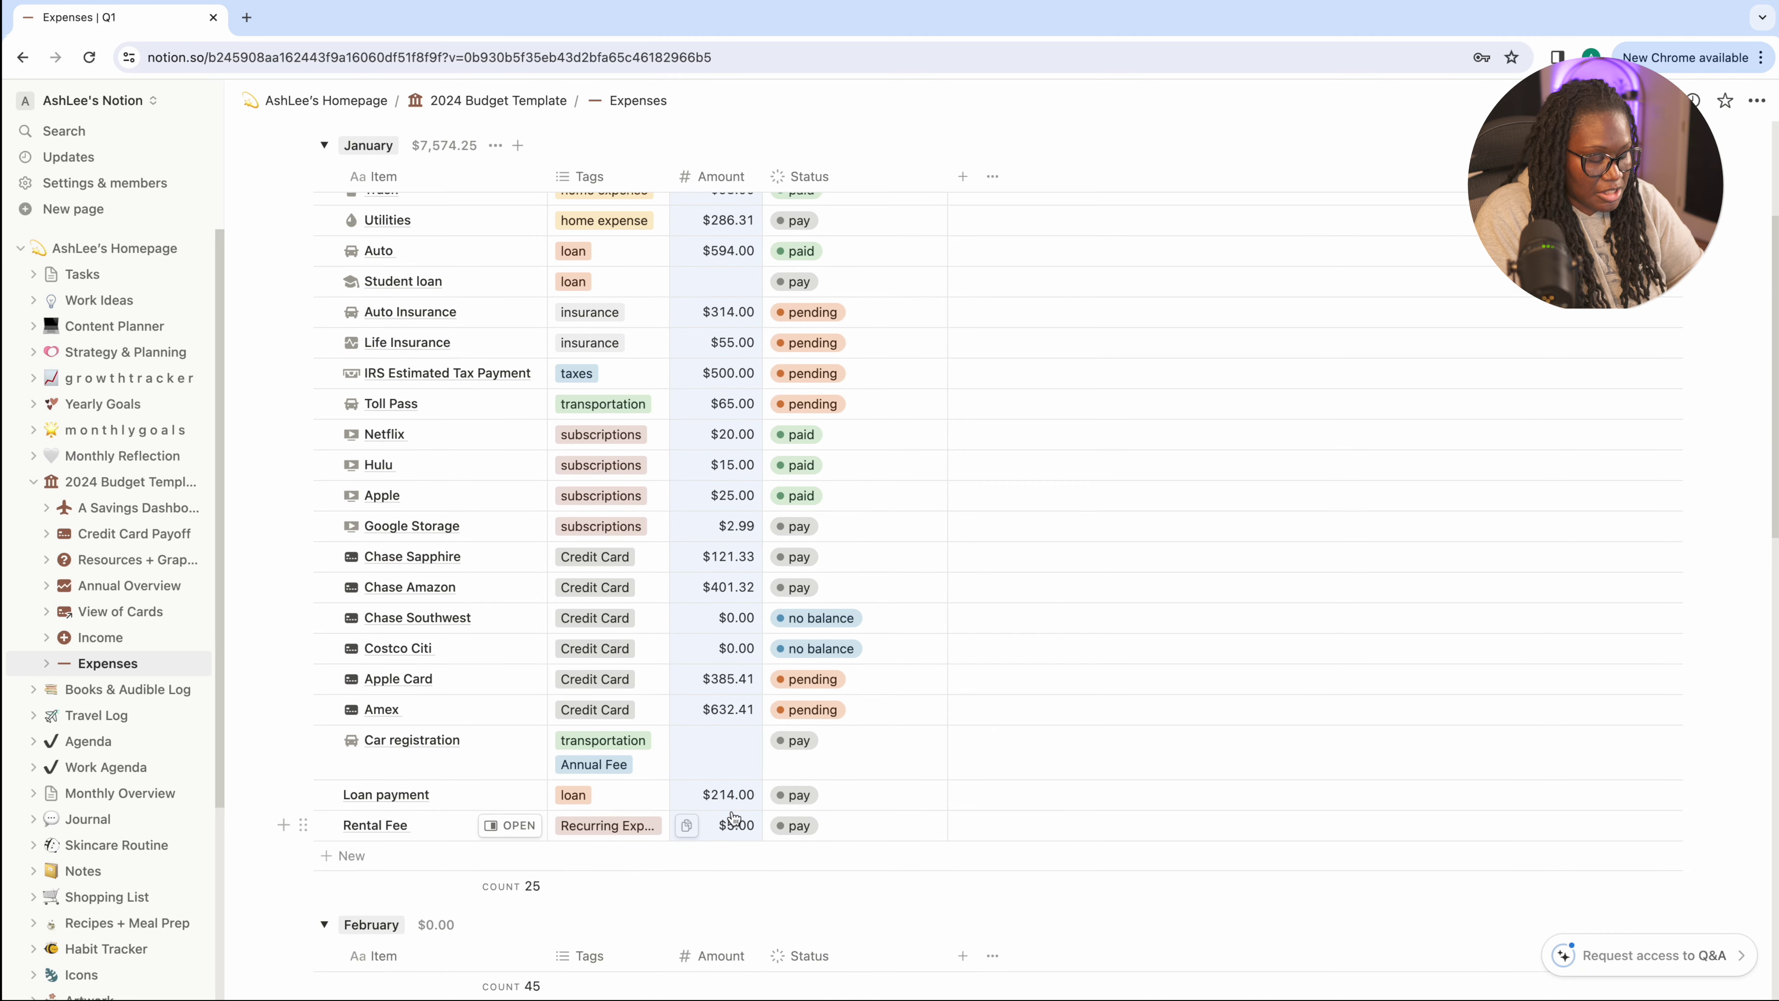
key("BackSpace")
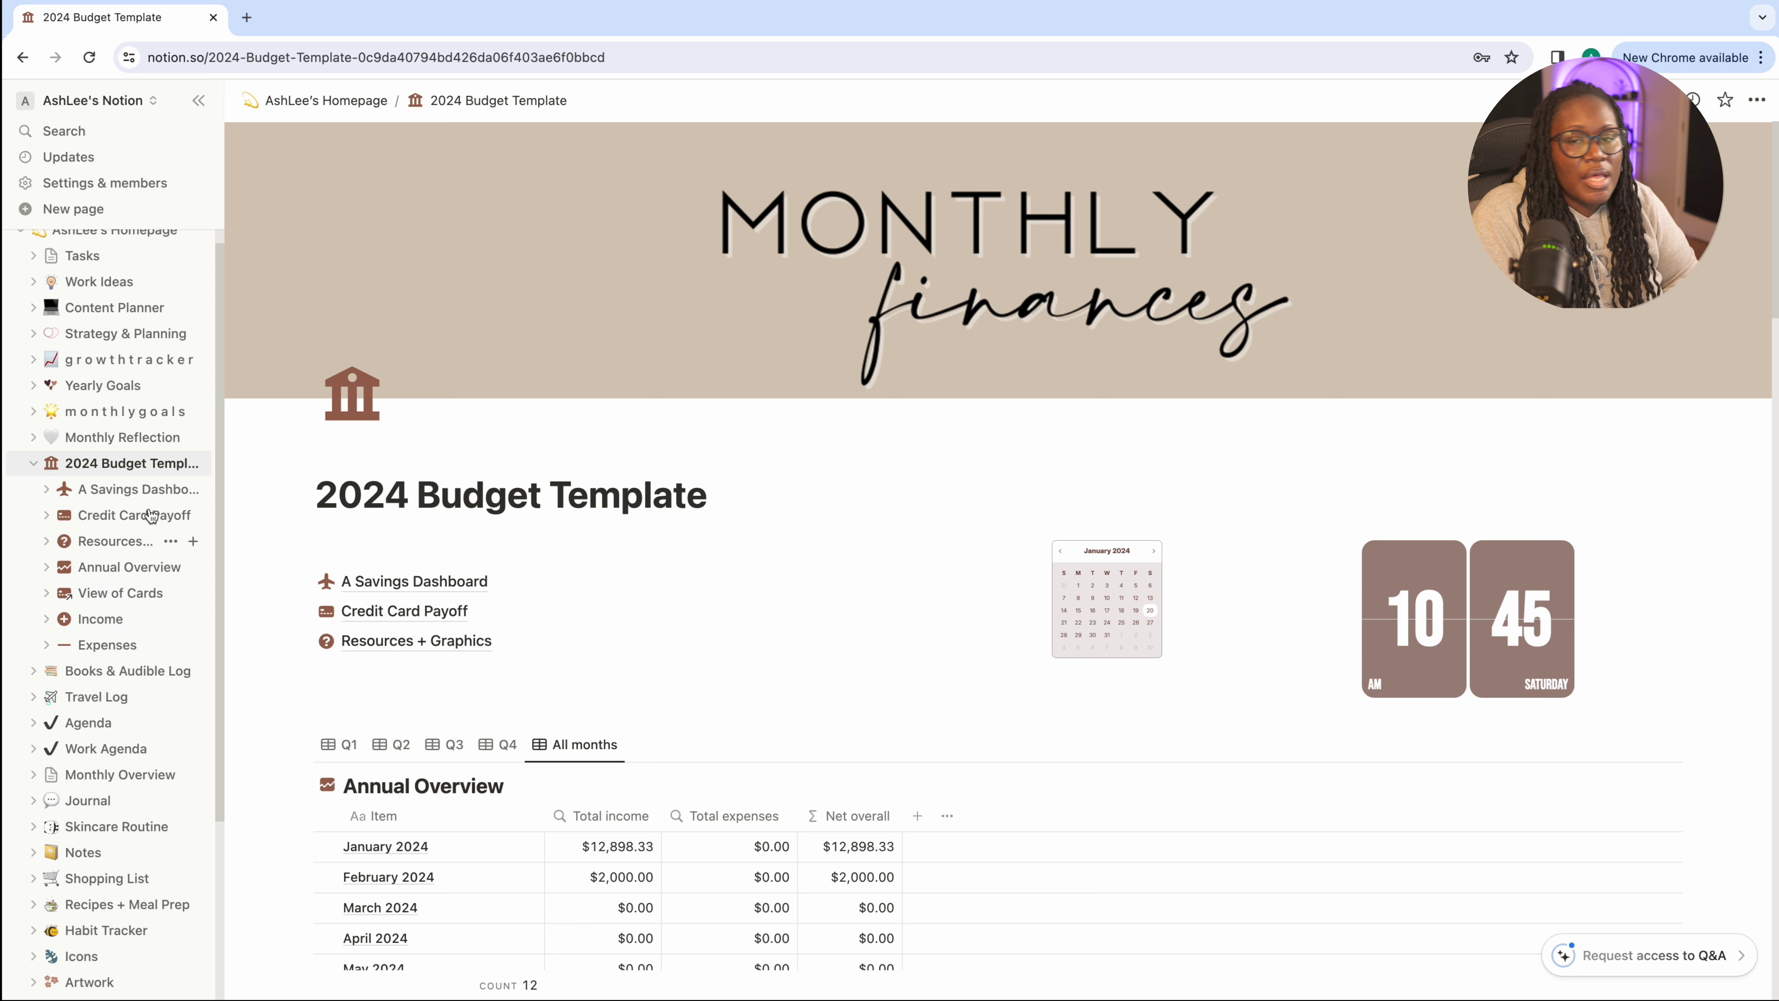
Check the Annual Overview totals in the 2024 Budget Template, and look over the monthly goals page
left_click(131, 482)
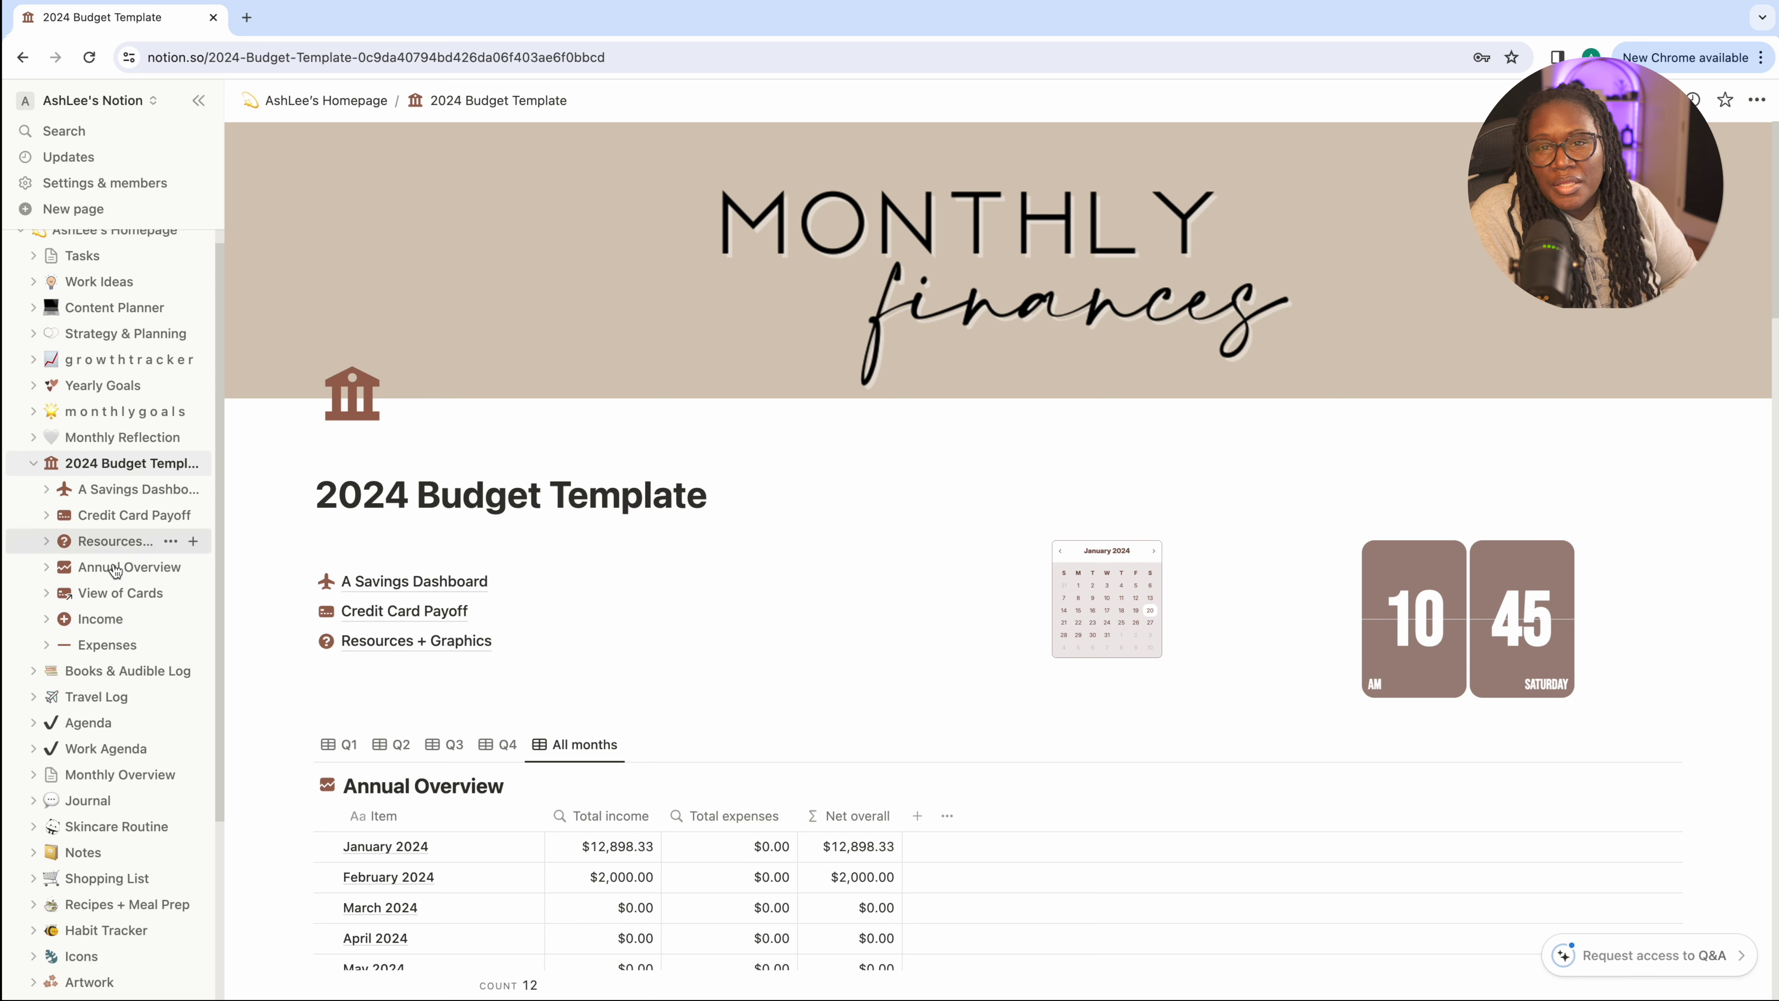
left_click(147, 415)
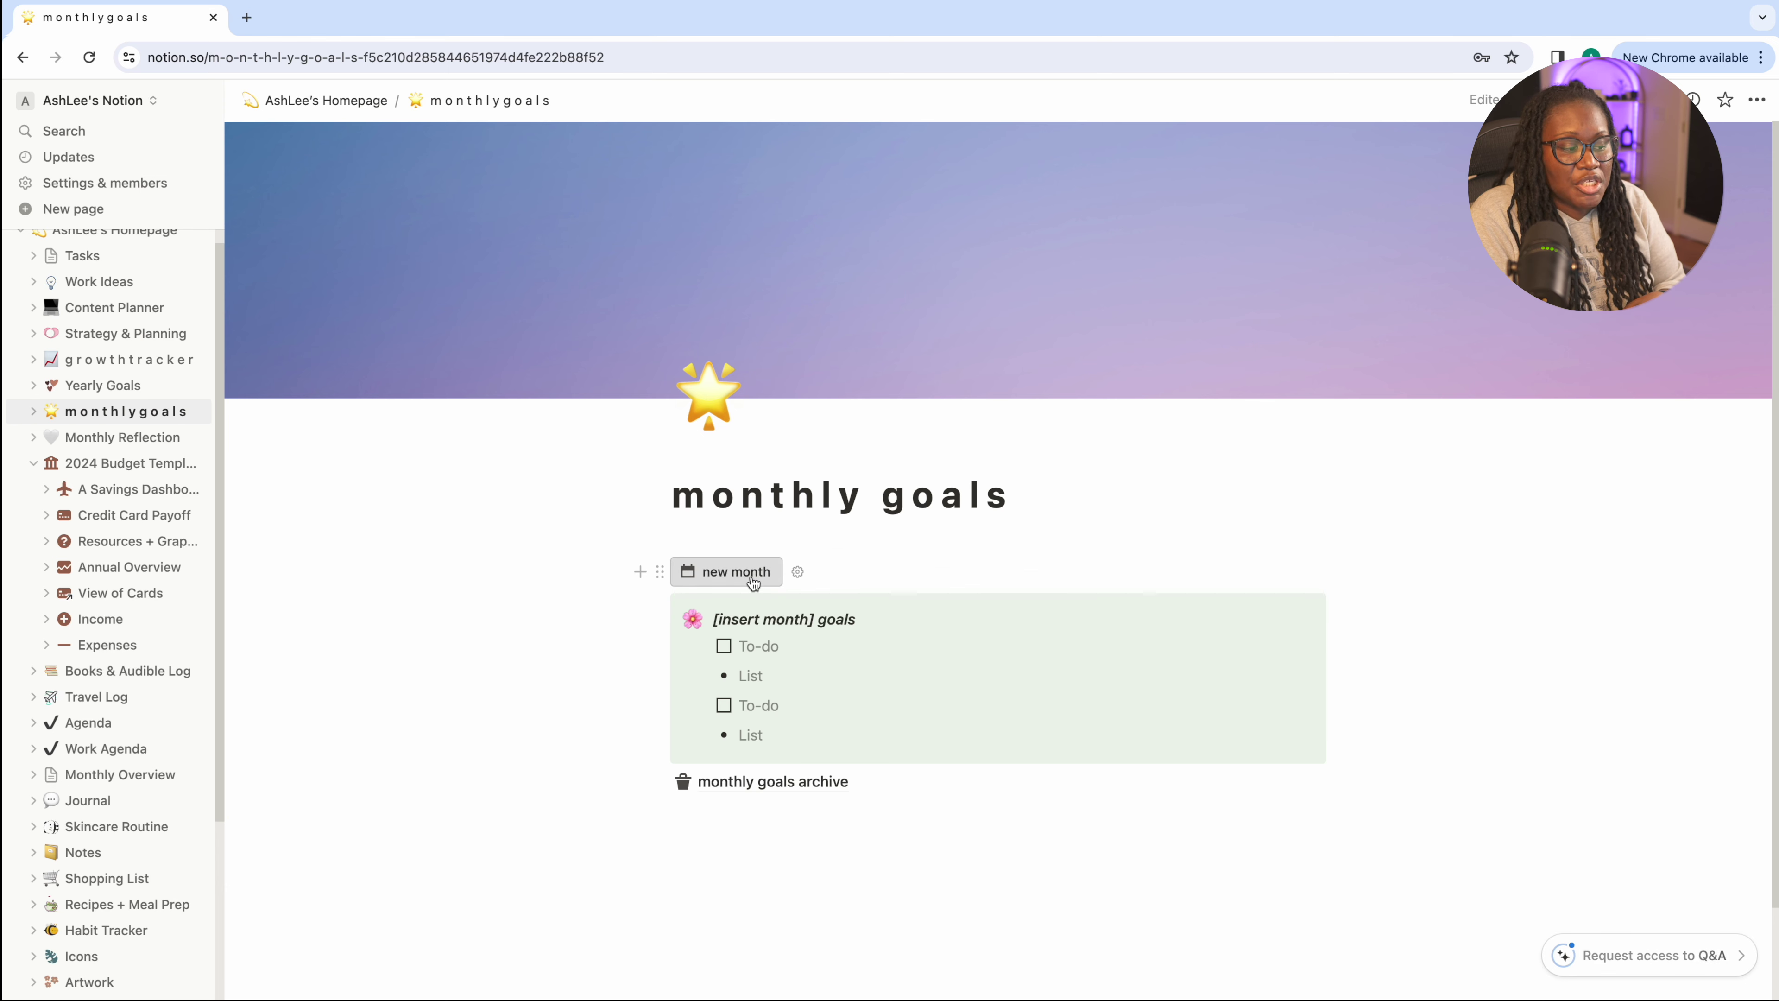
mouse_move(881, 795)
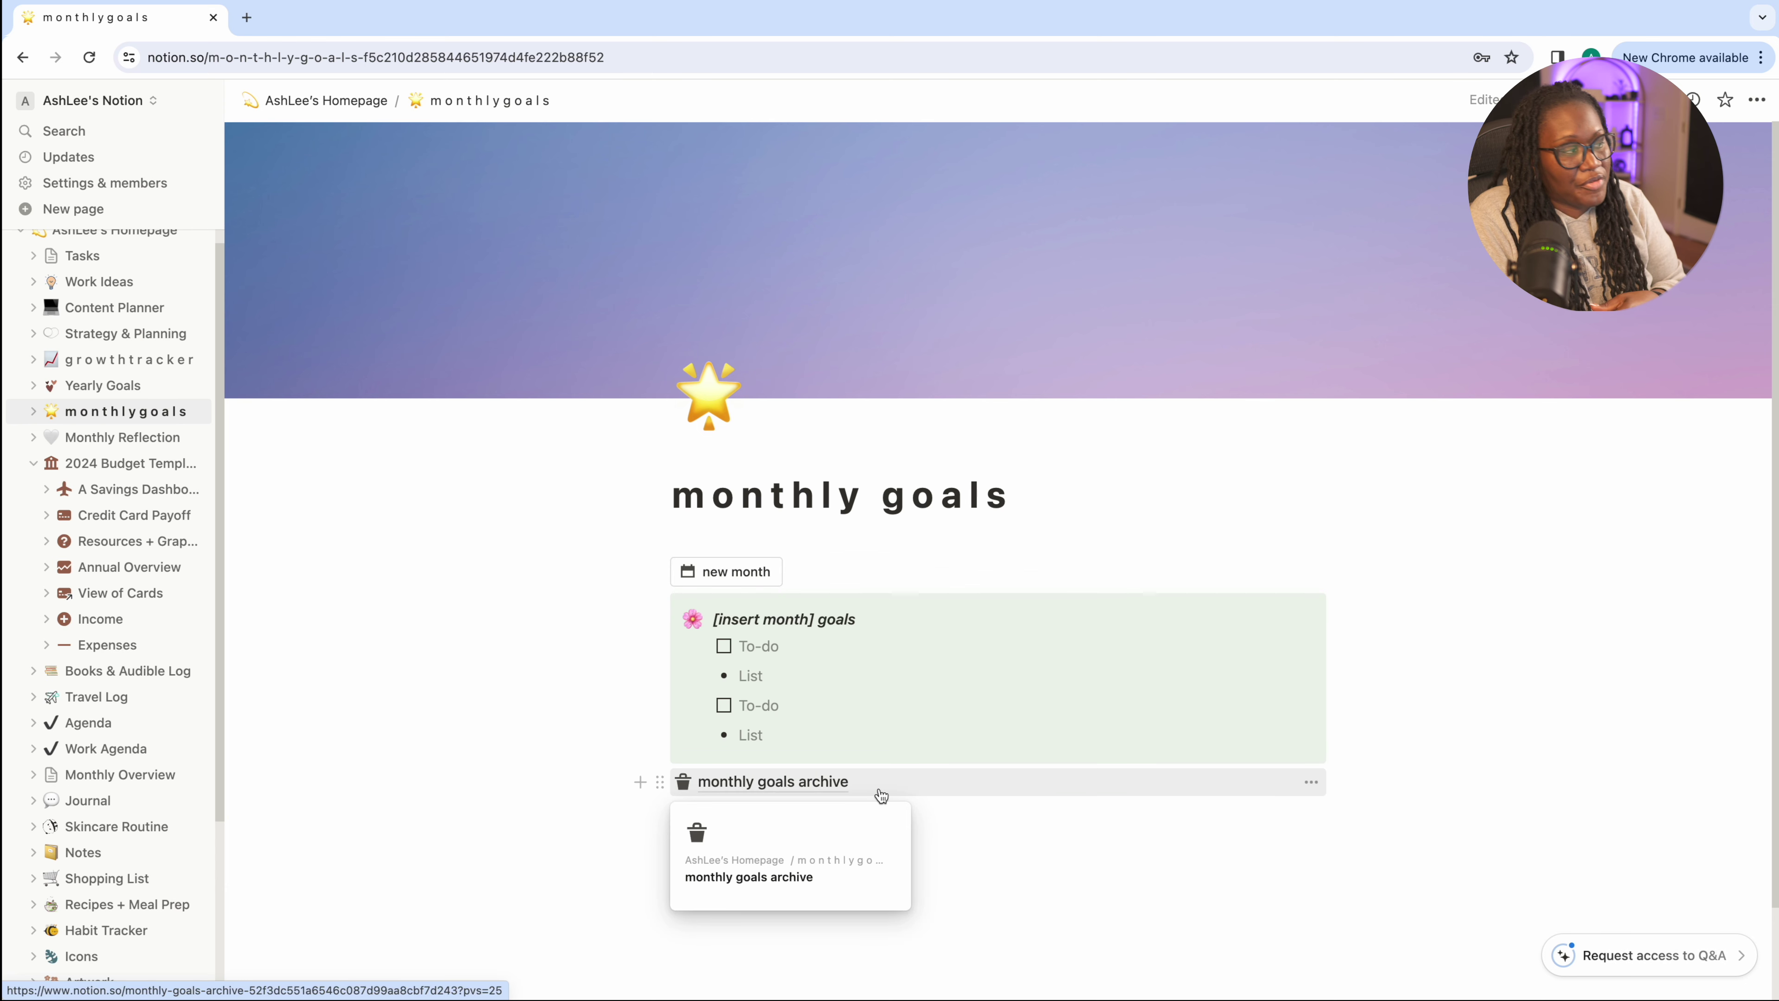
scroll(140, 301, "down", 2)
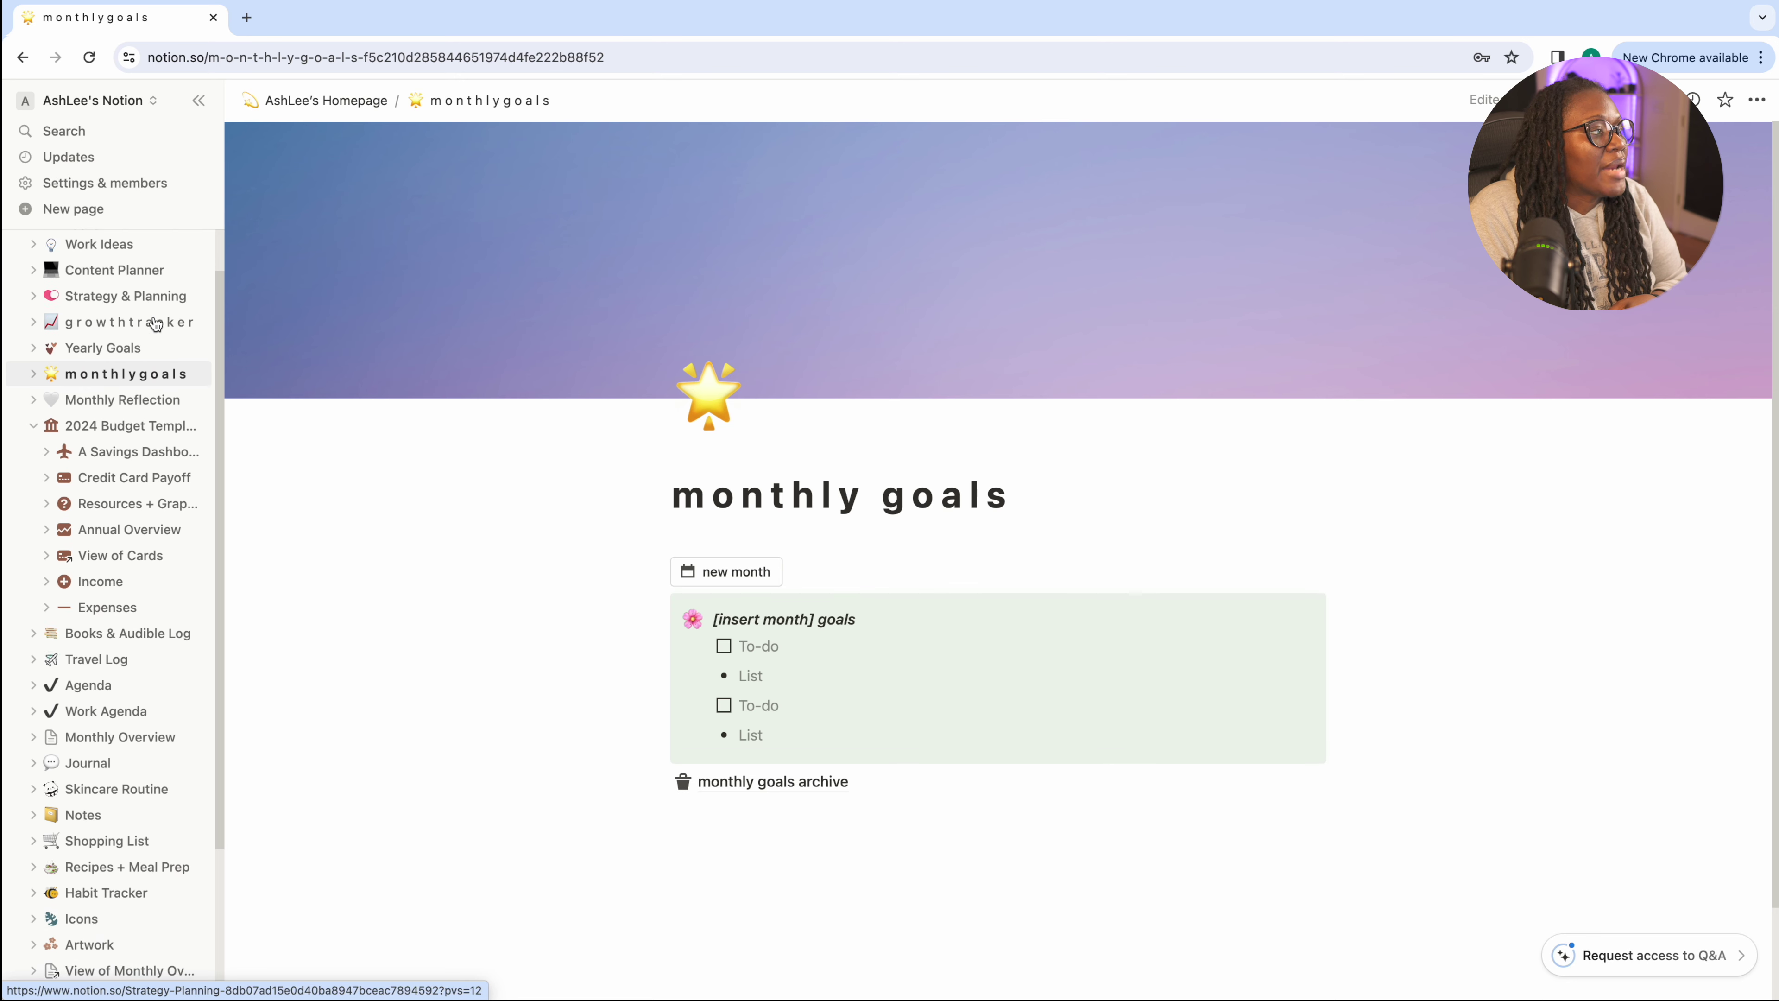
scroll(155, 317, "down", 4)
scroll(154, 317, "up", 6)
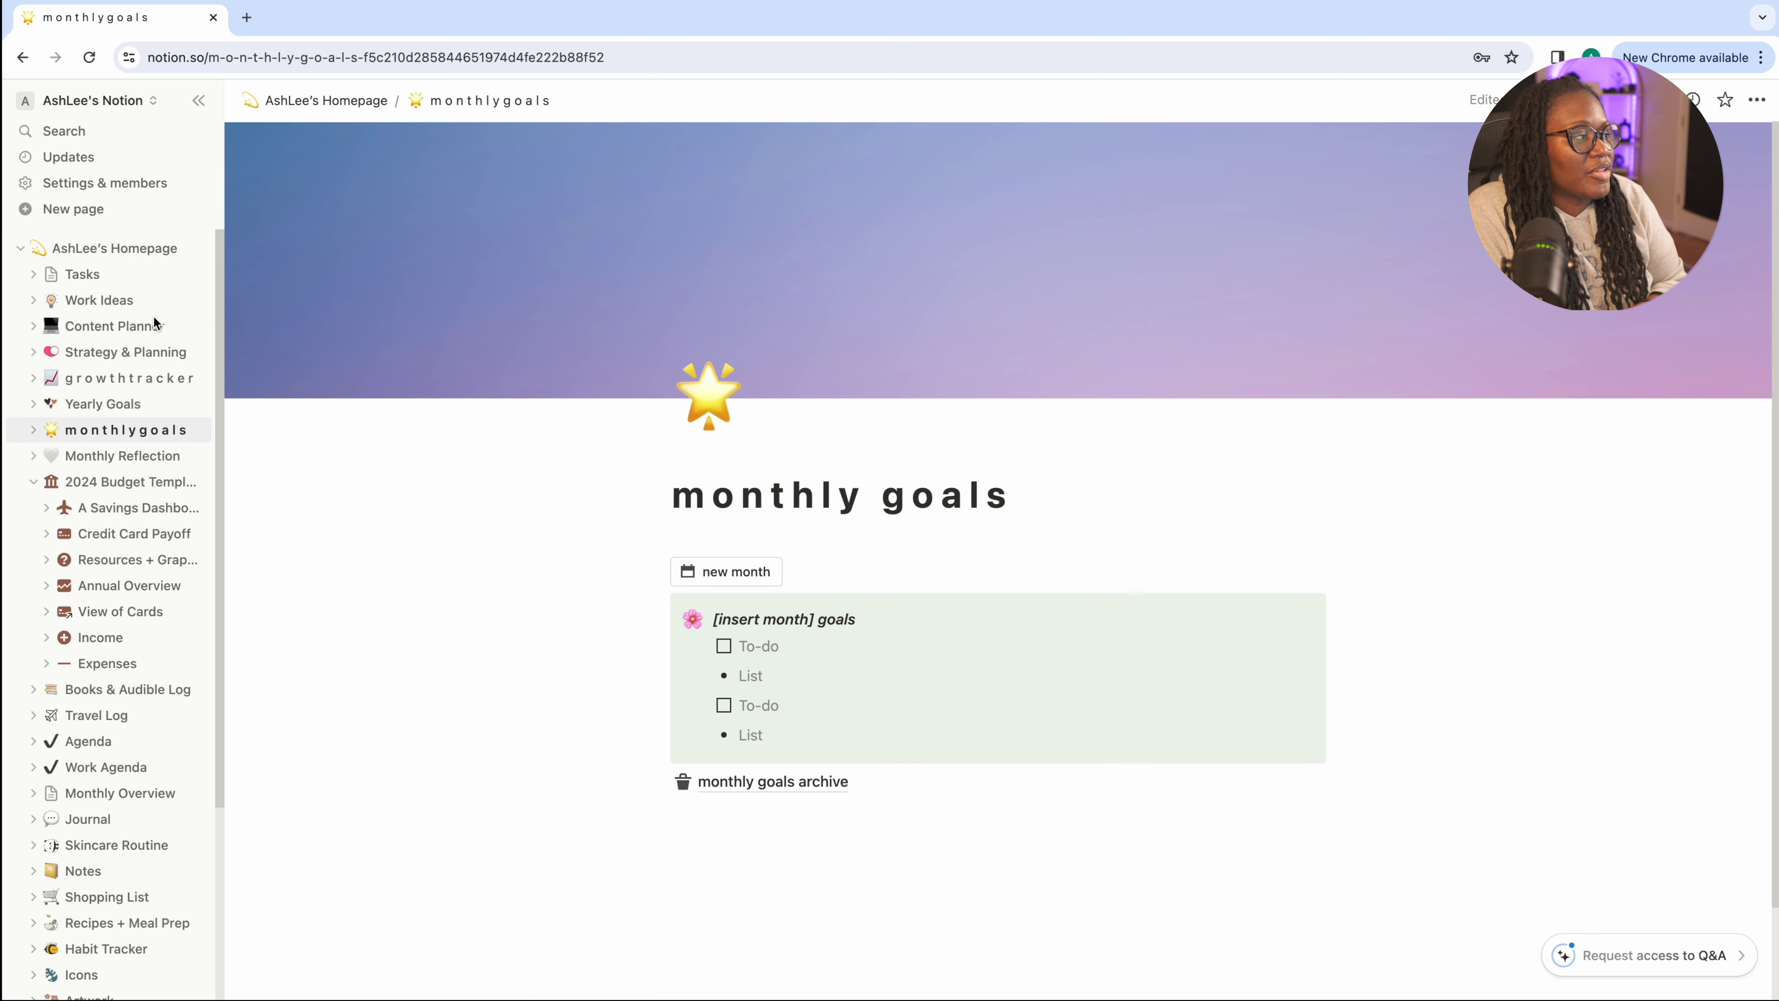
Add a new view beside Monthly Overview and Content in the homepage's calendar block, and browse the available data sources
left_click(98, 248)
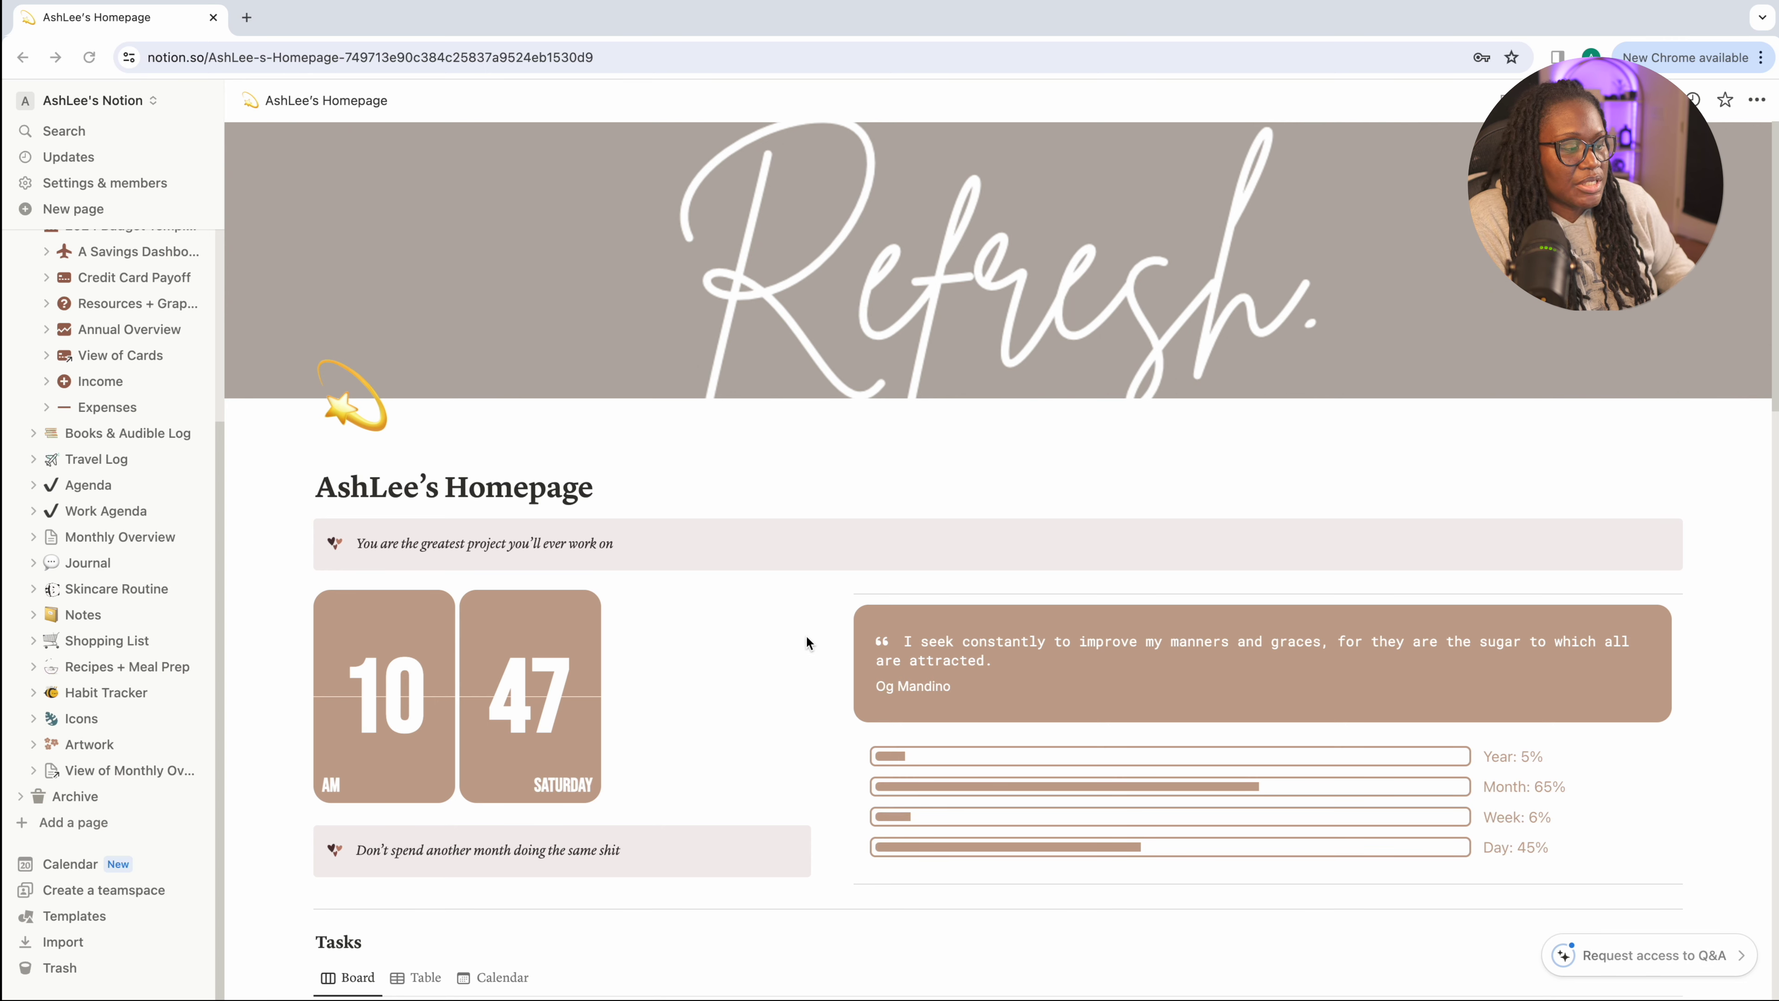
scroll(837, 691, "down", 15)
scroll(837, 689, "down", 1)
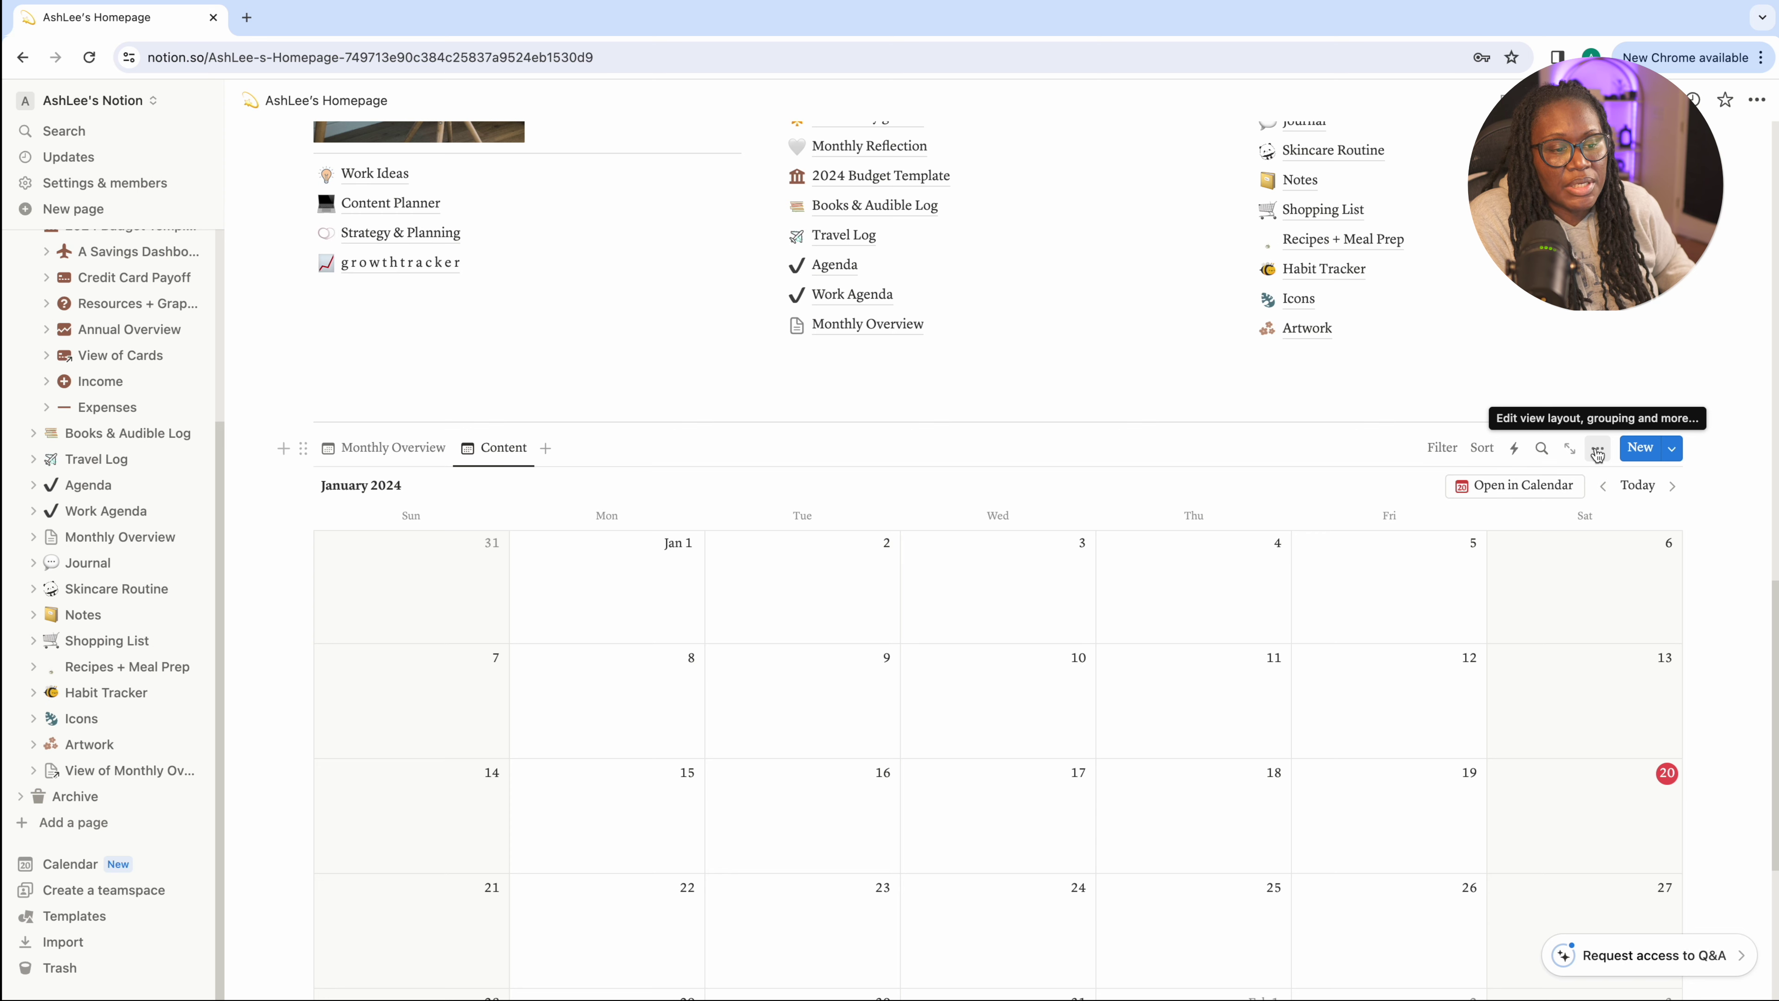
scroll(648, 340, "down", 1)
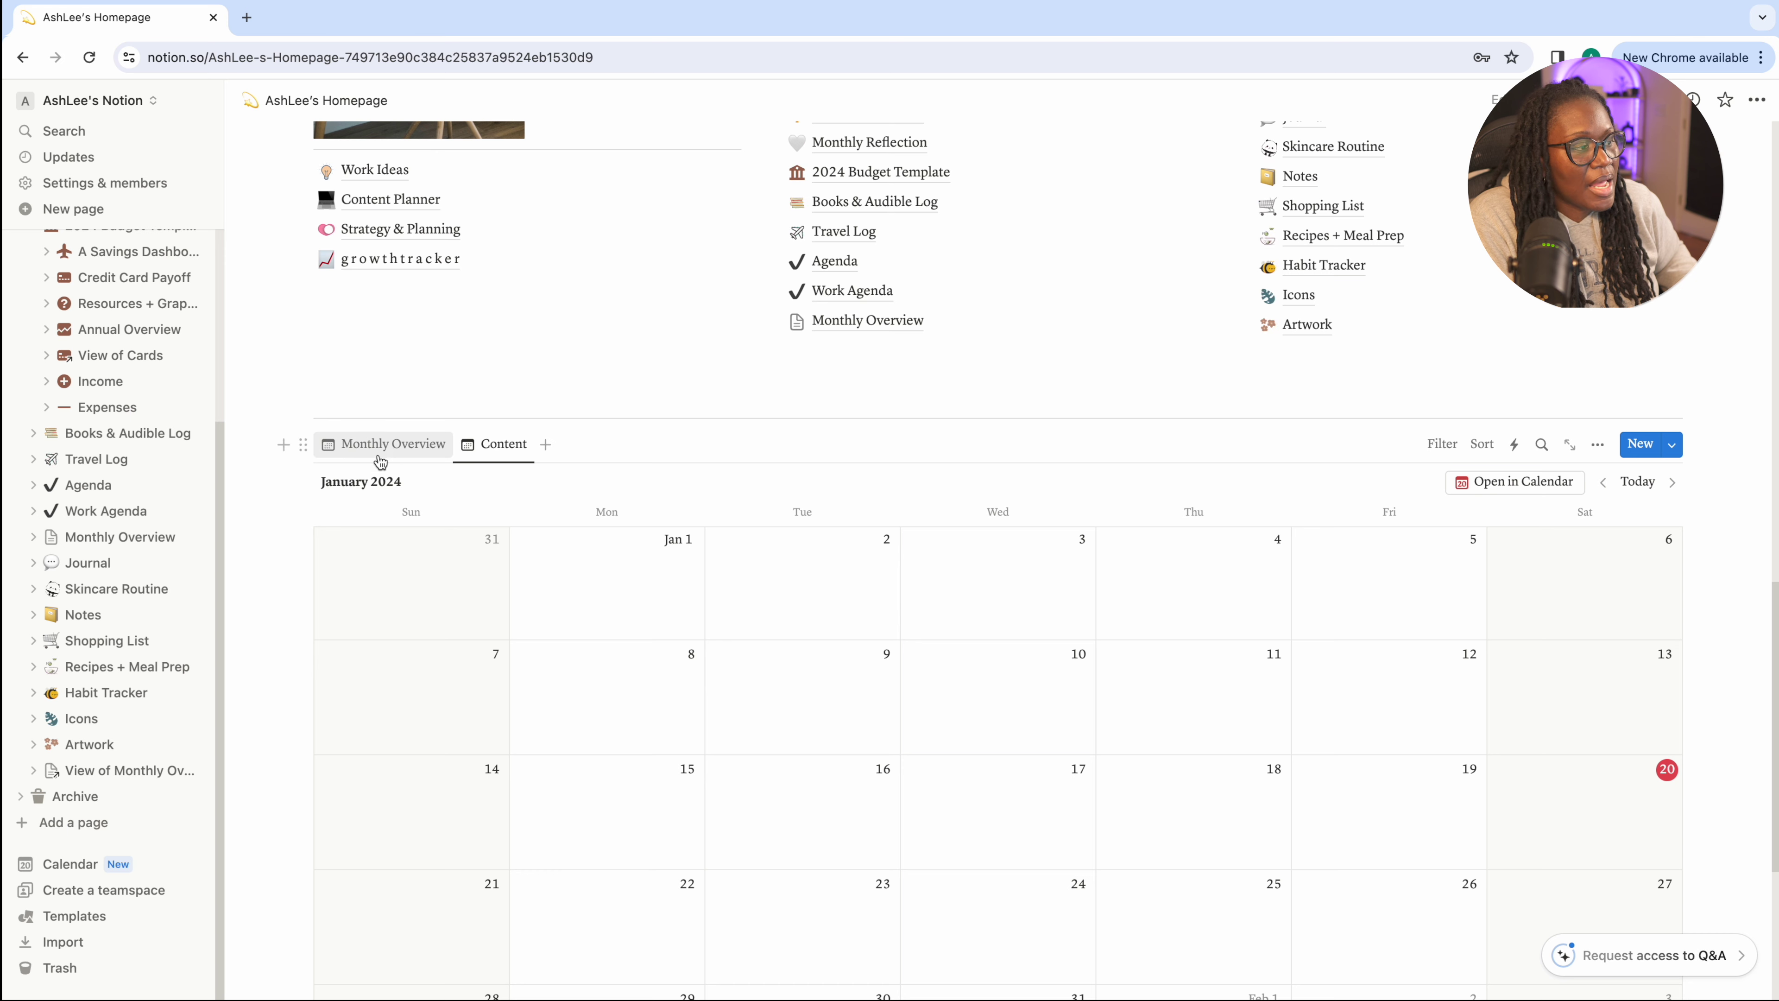
left_click(546, 444)
scroll(1581, 757, "down", 3)
scroll(1581, 757, "down", 3)
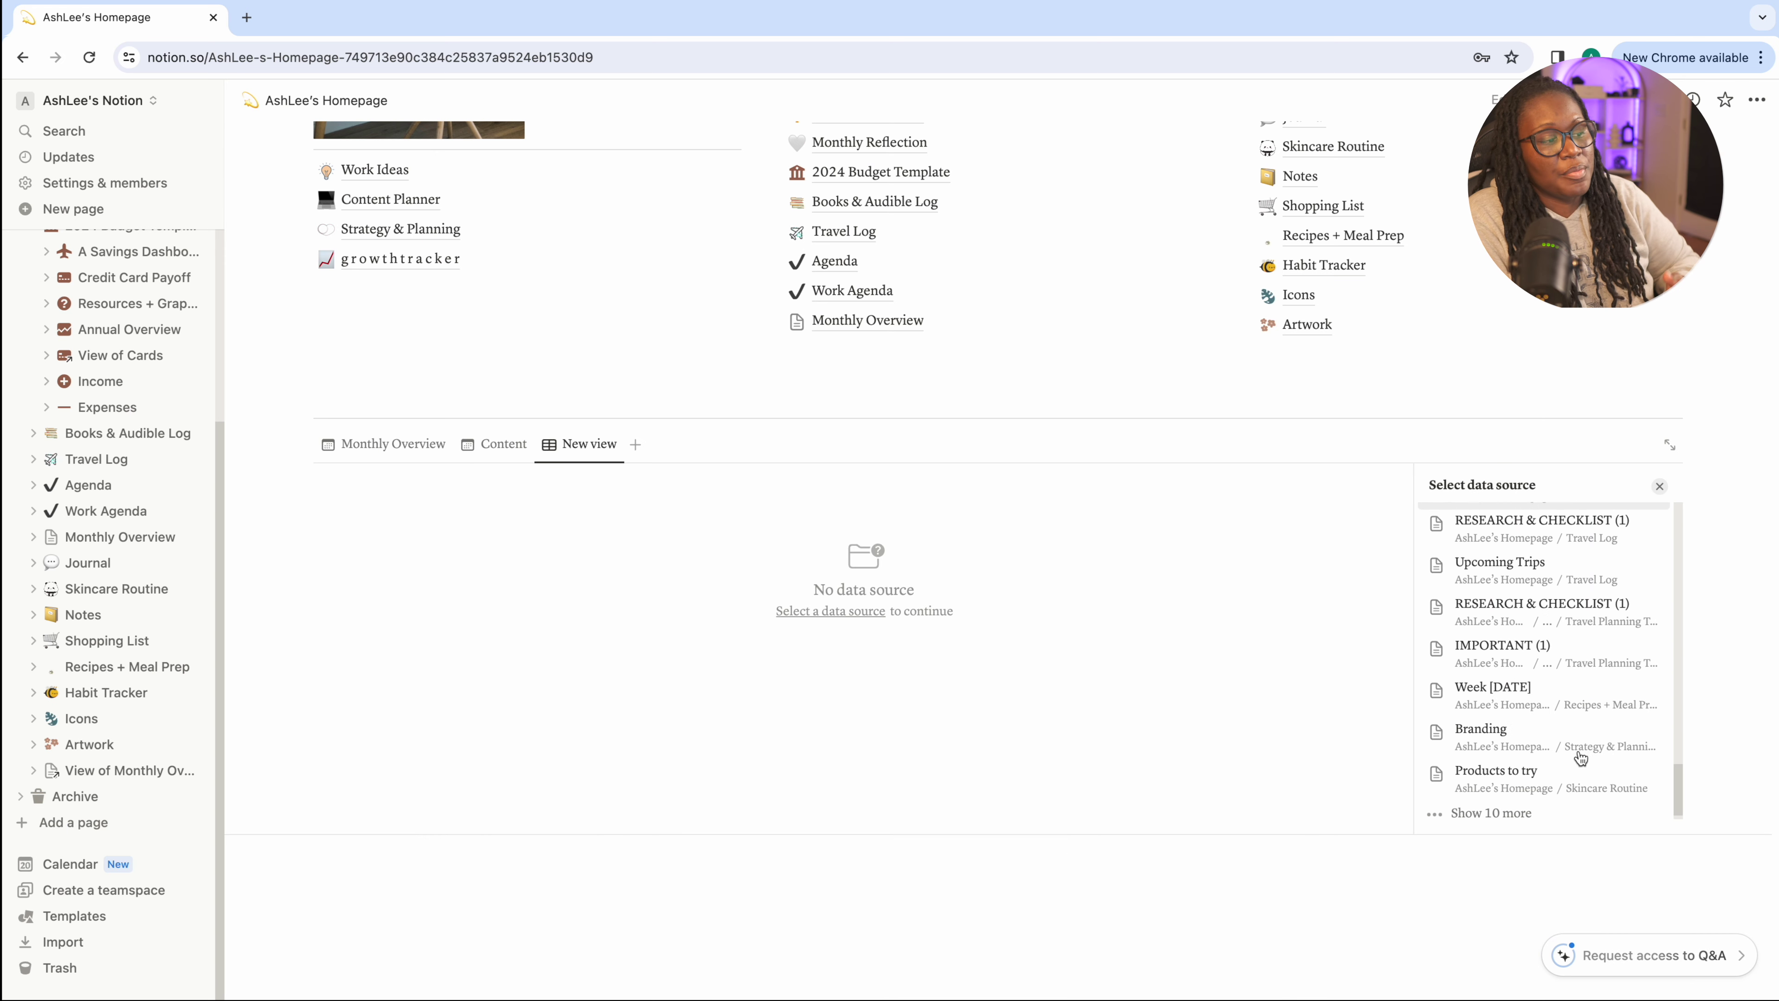
scroll(1562, 639, "up", 6)
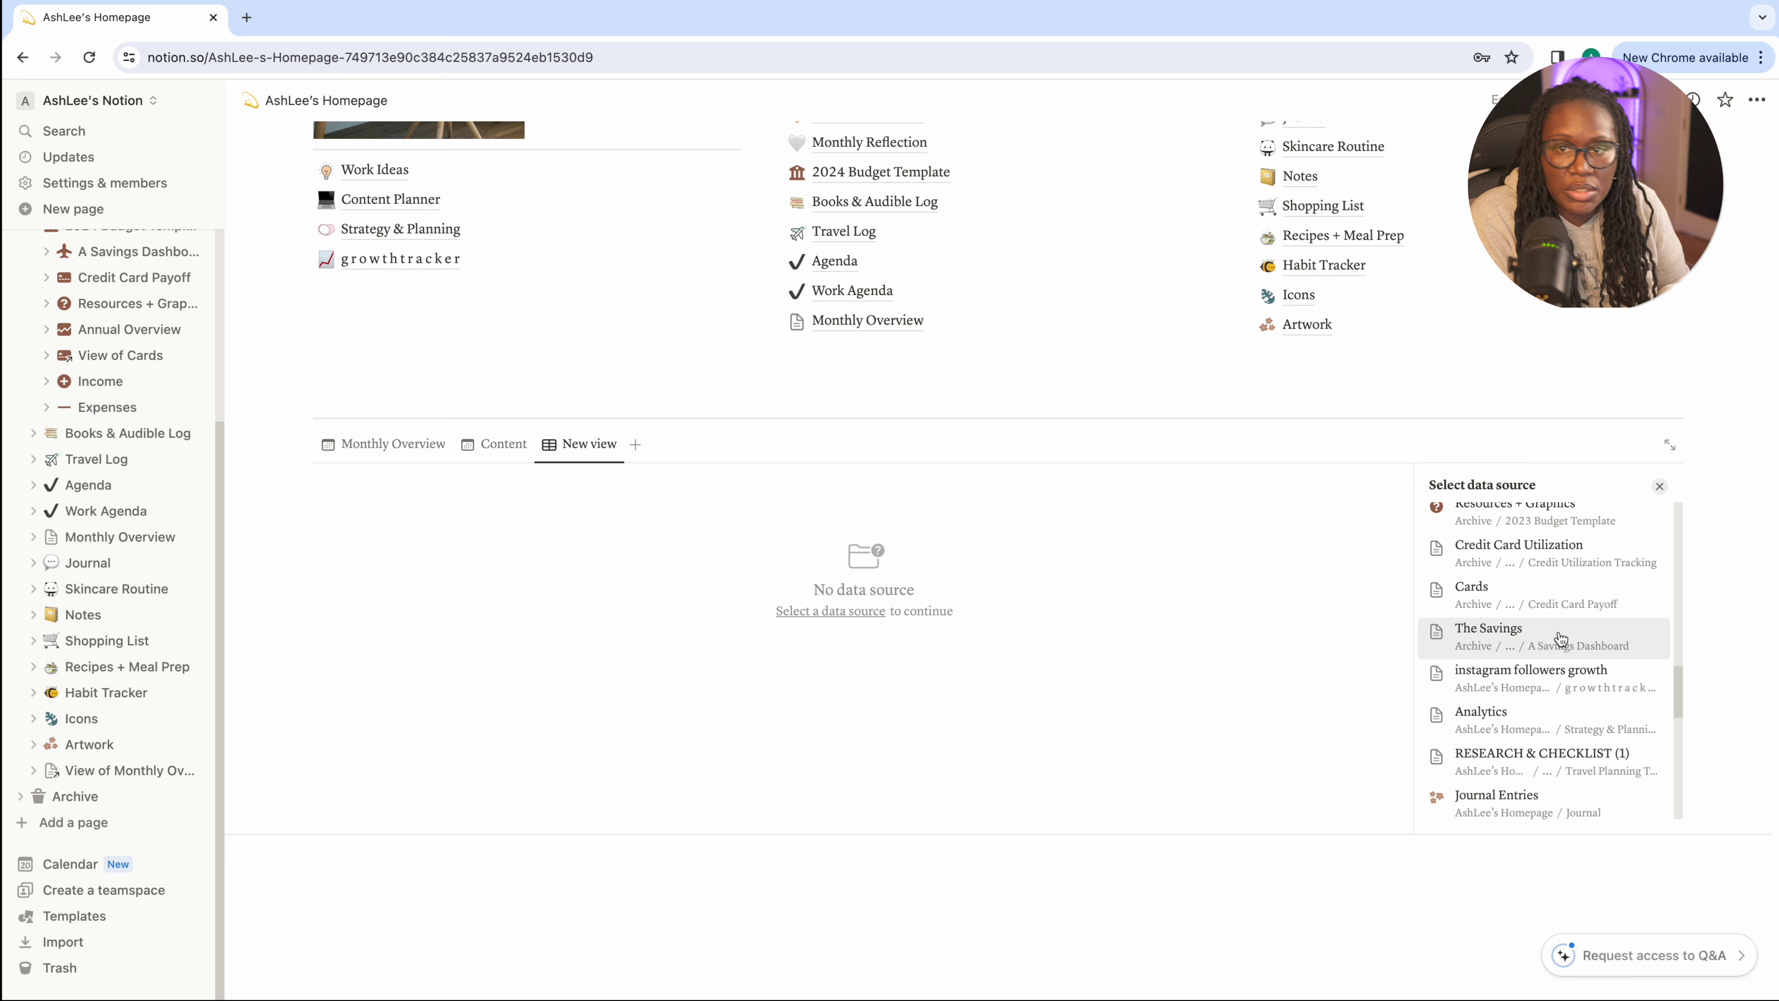
scroll(1560, 636, "up", 2)
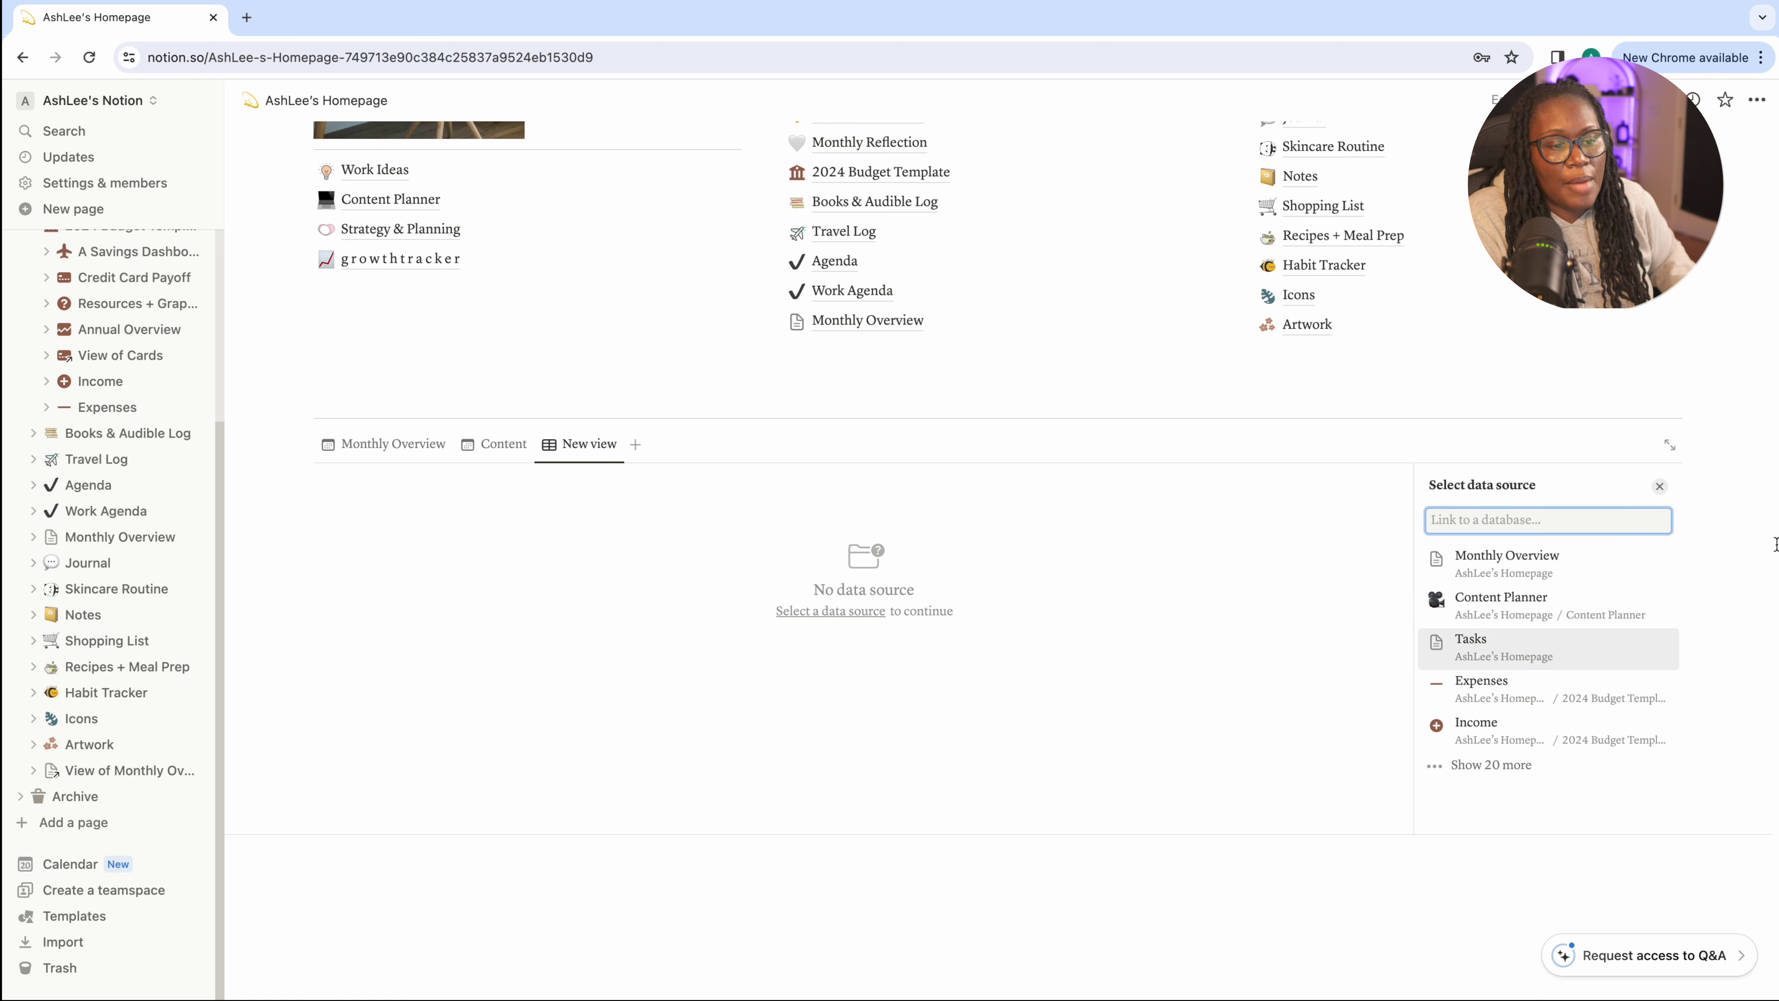
Search the data sources for "book" and link the Bookshelf database to the new view as a table
type("b")
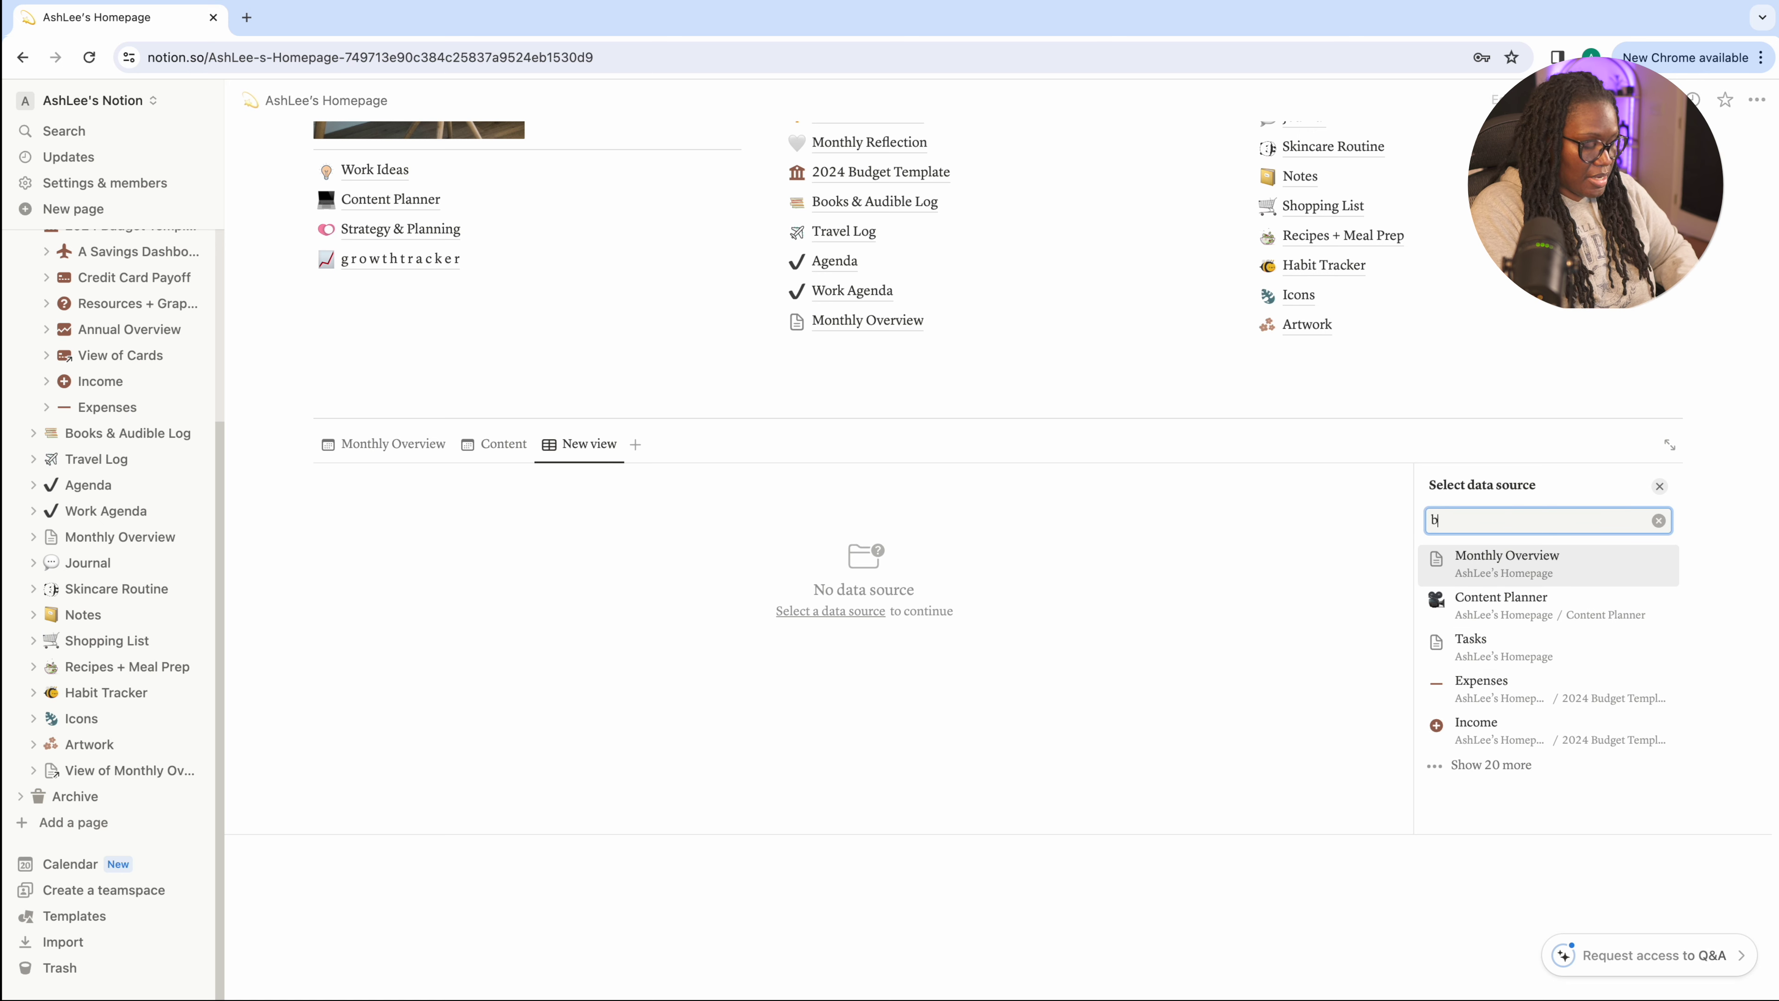
type("ook")
left_click(1544, 560)
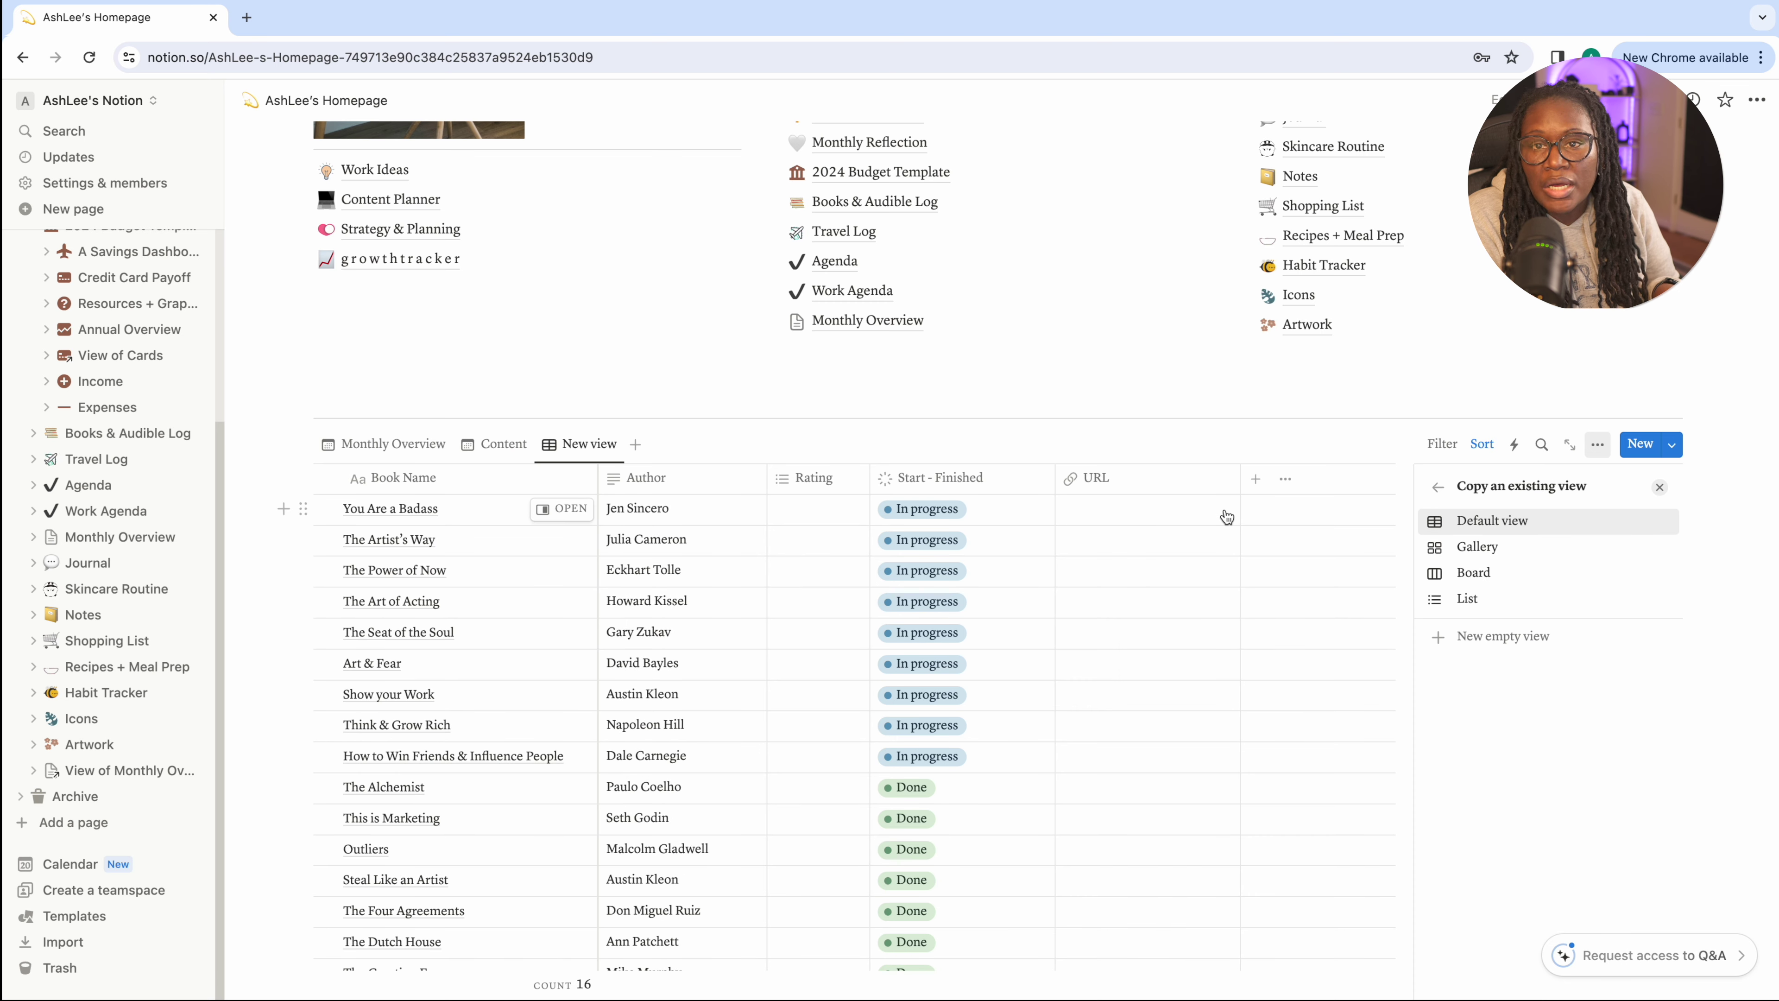
left_click(382, 443)
left_click(569, 459)
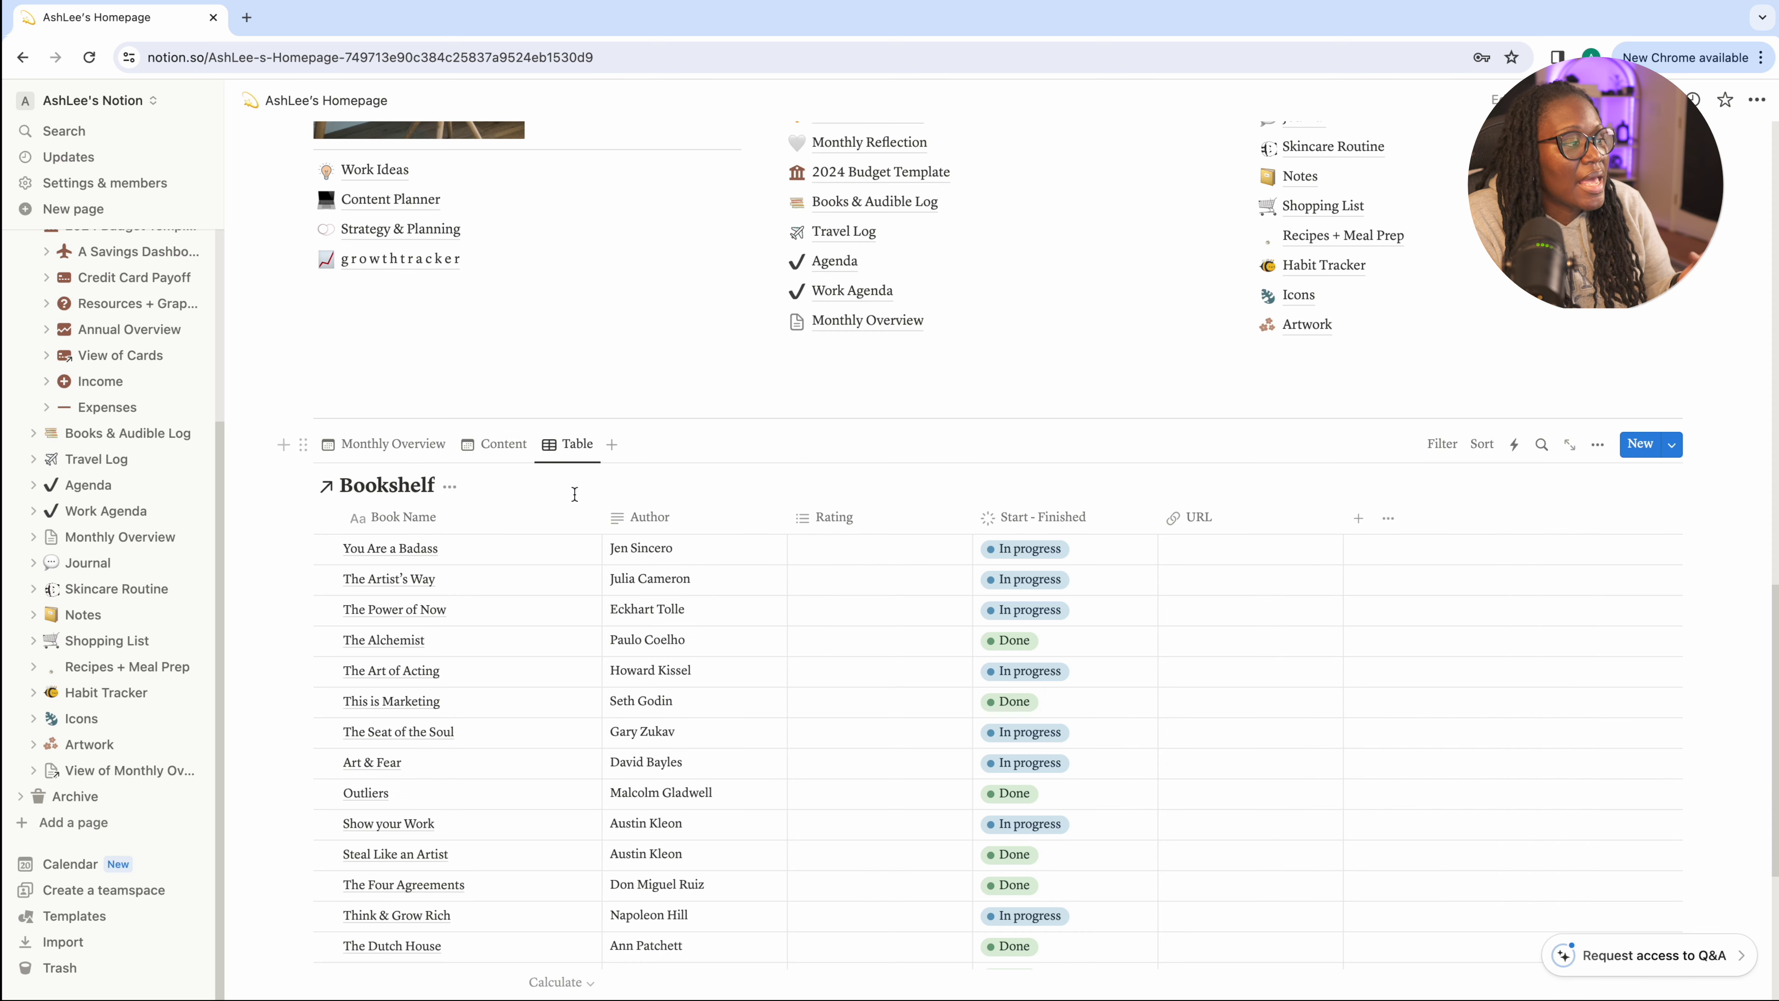
Rename the new table view as Bookshelf and switch between it and the Monthly Overview calendar
left_click(586, 459)
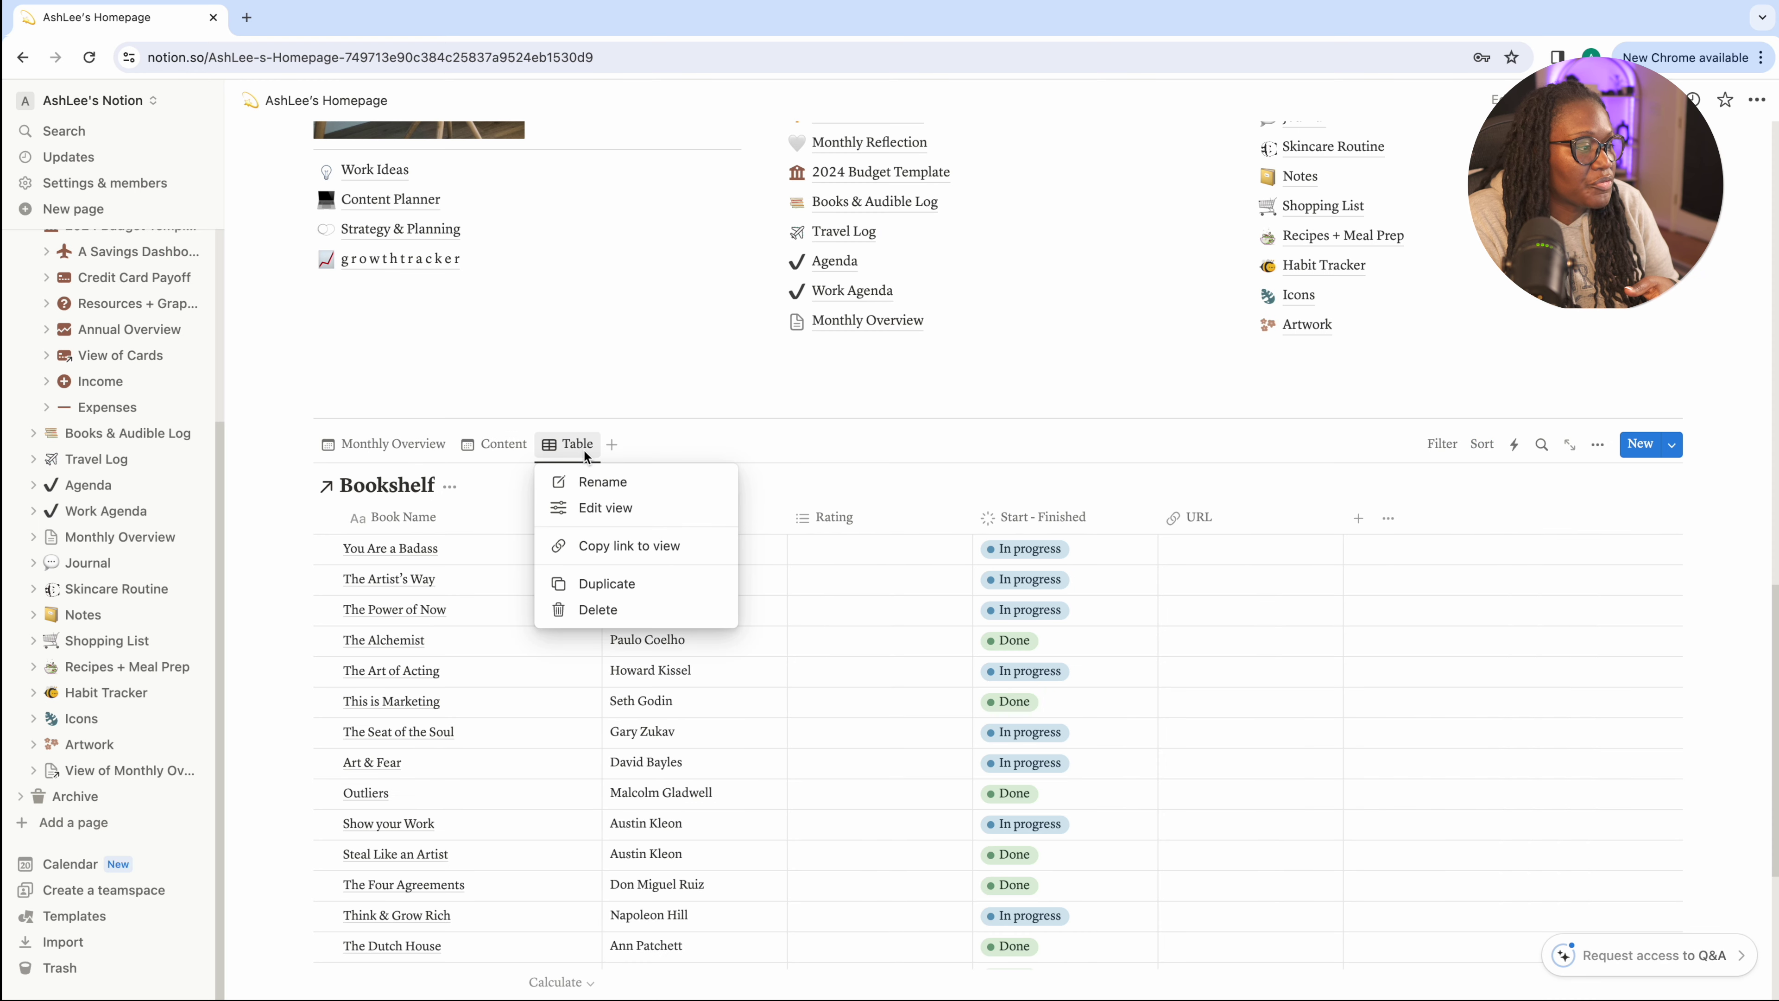
left_click(585, 481)
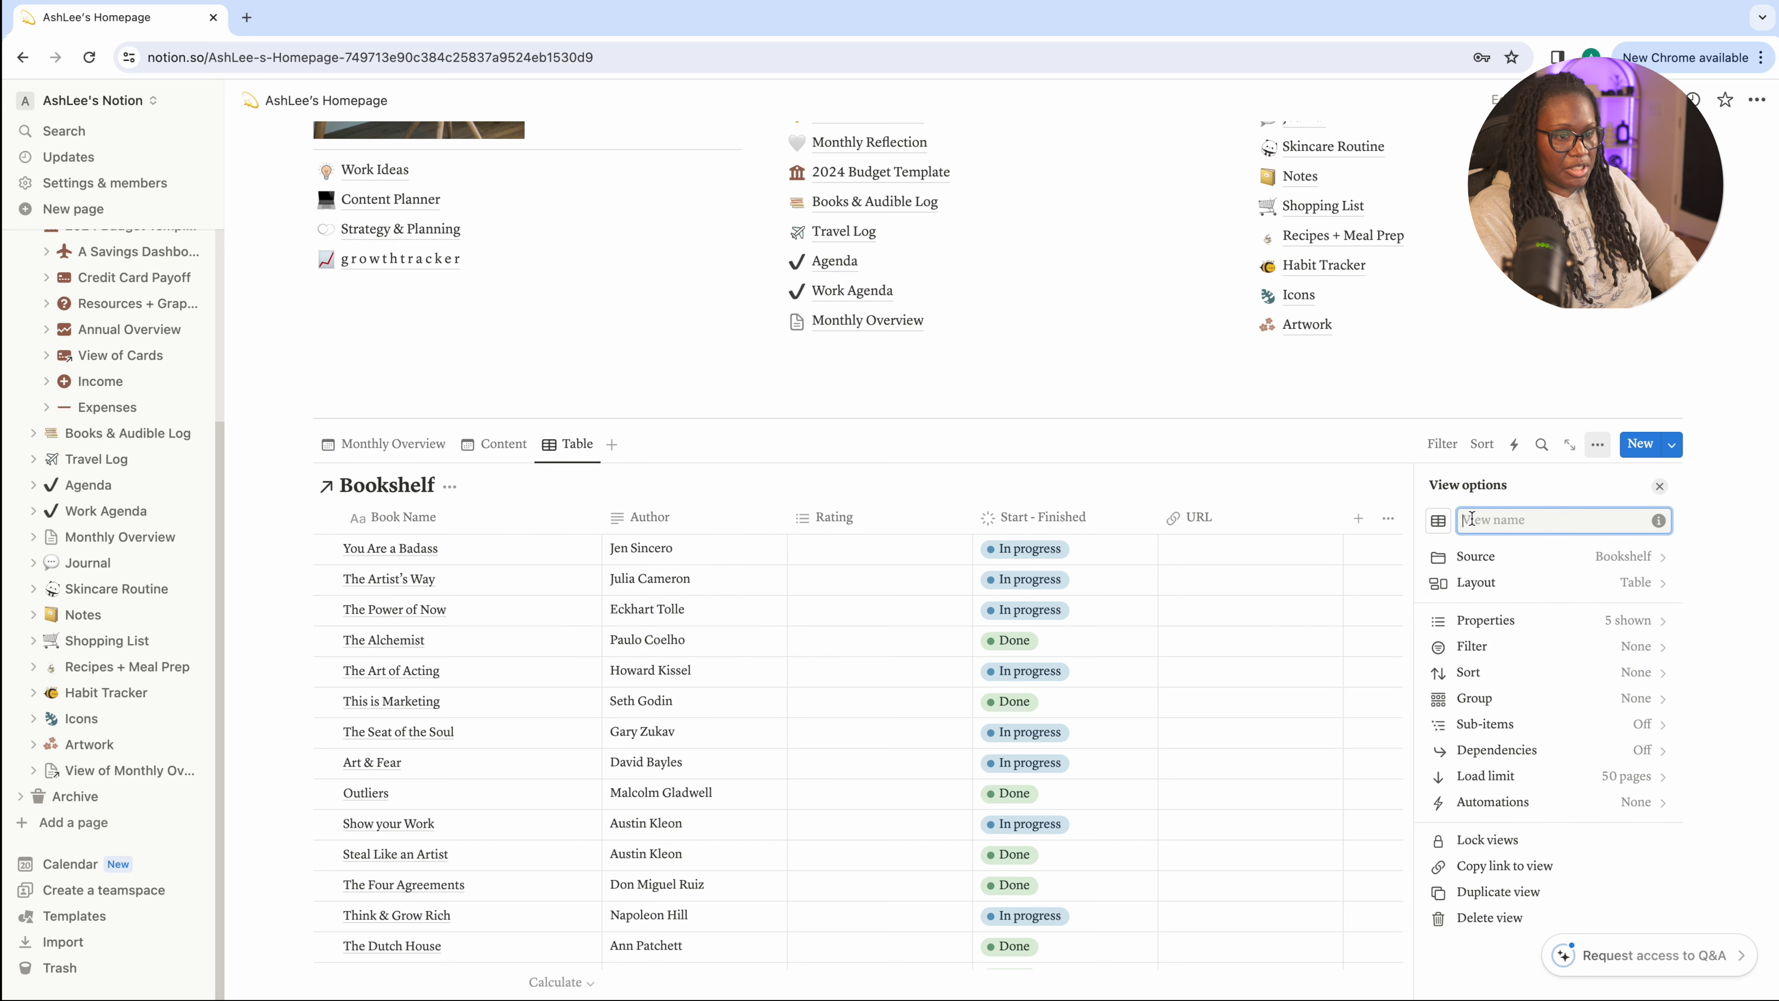
type("Bookshelf")
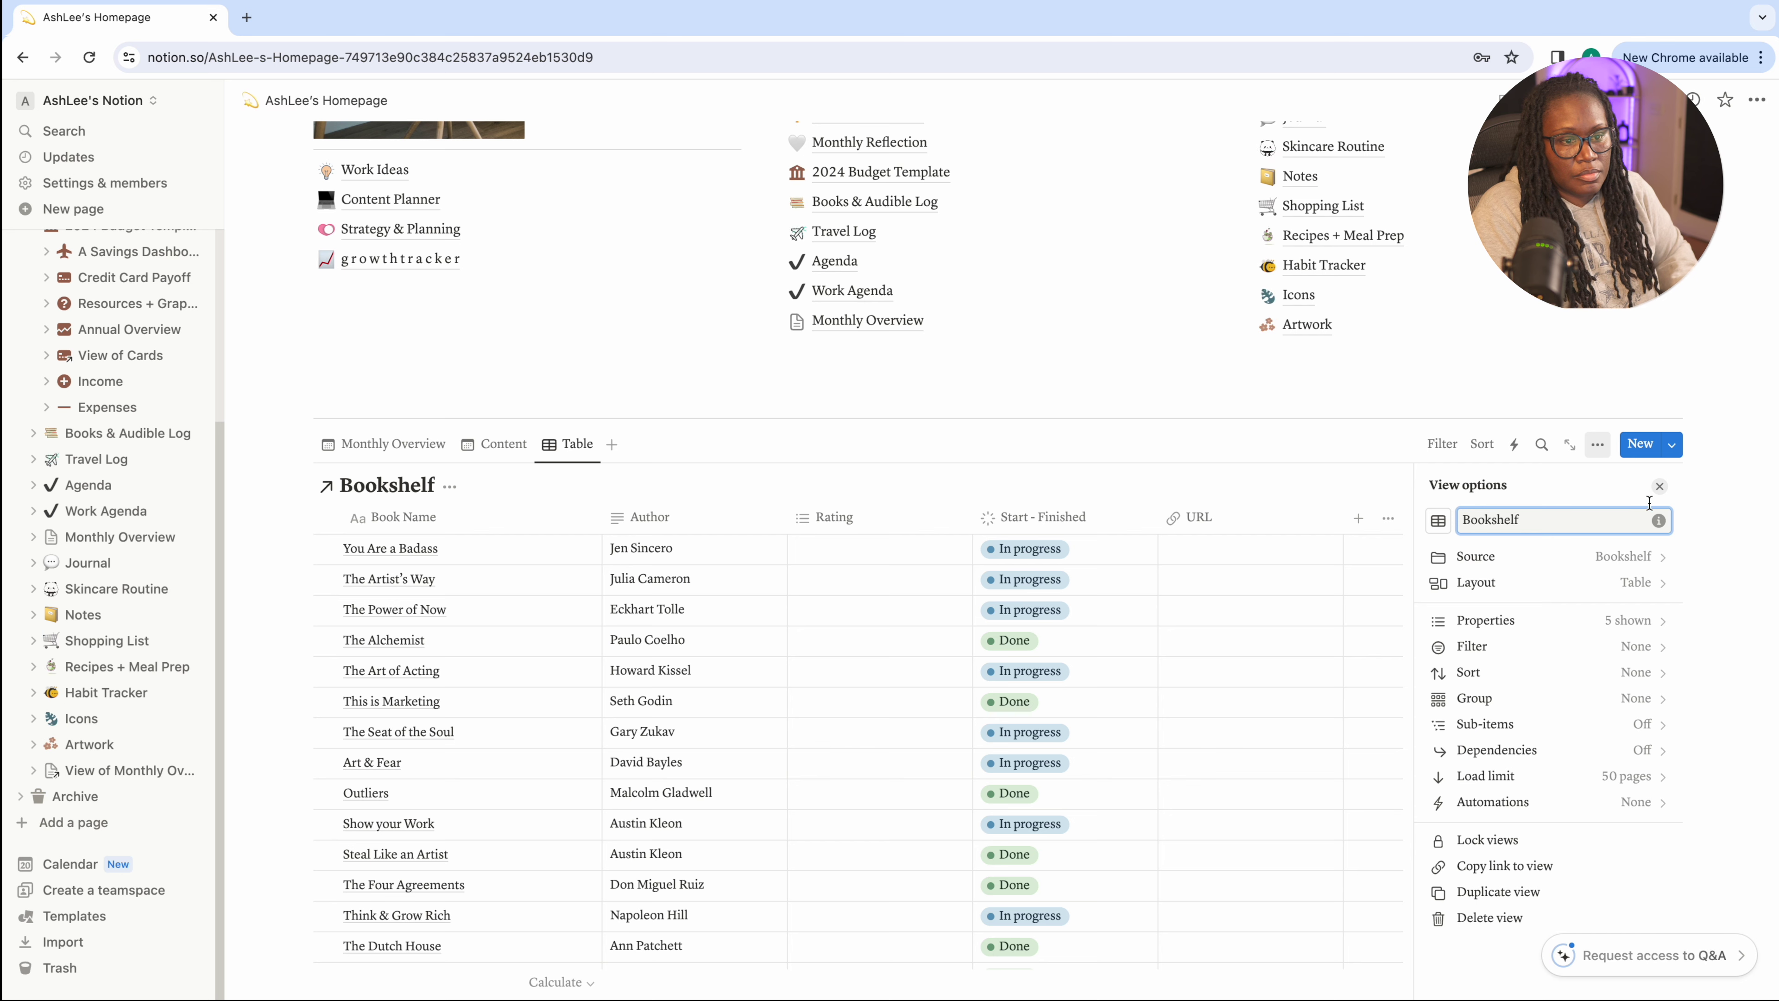
left_click(1032, 425)
left_click(379, 444)
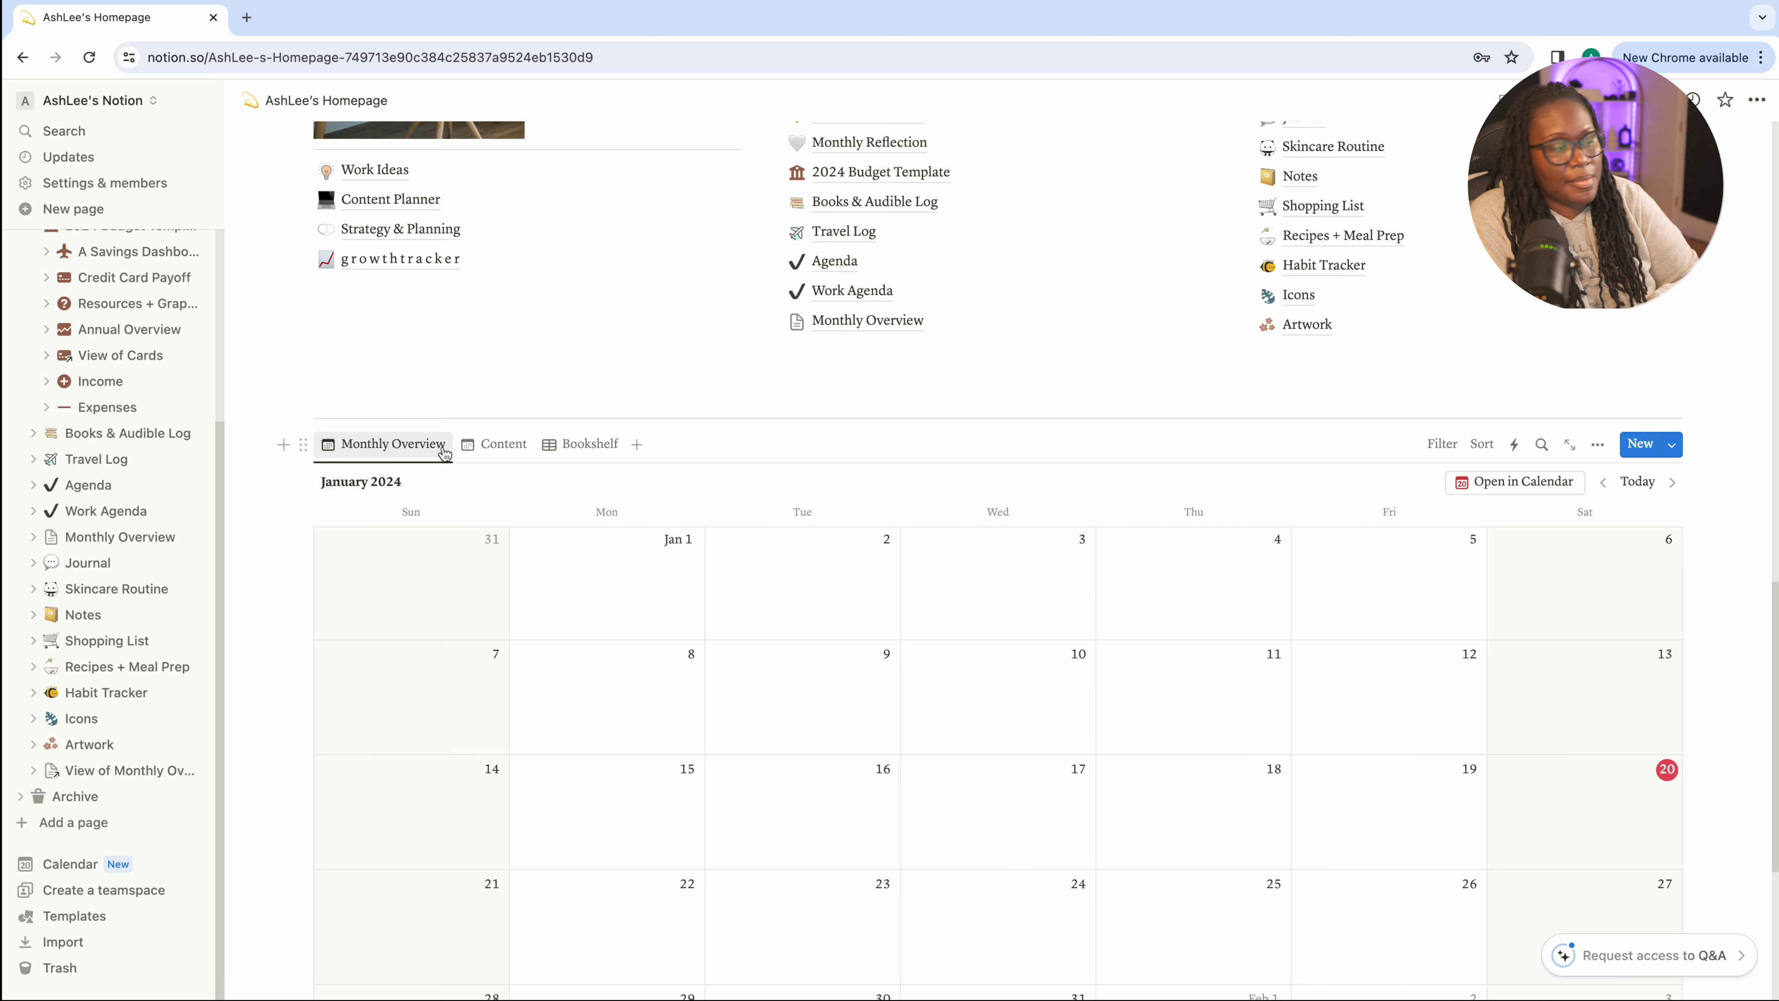
left_click(581, 444)
scroll(999, 451, "down", 5)
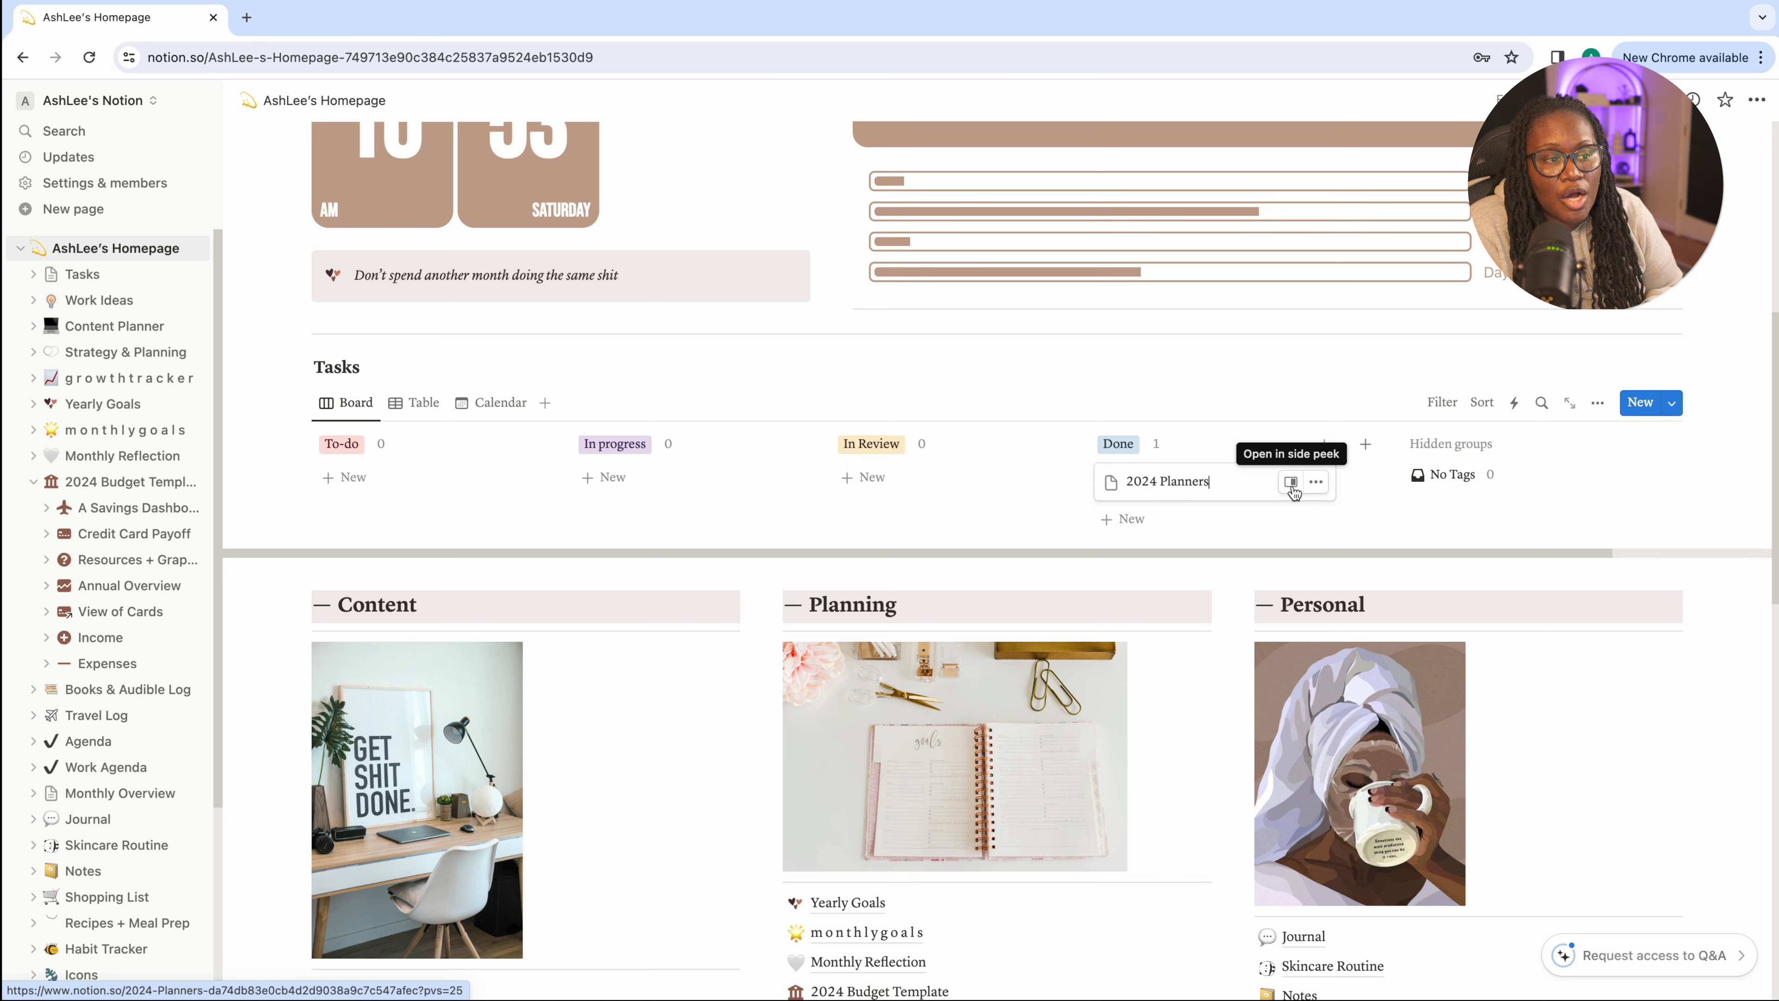
Open the 2024 Planners task from the Done column in side peek, center peek and full page
left_click(1290, 483)
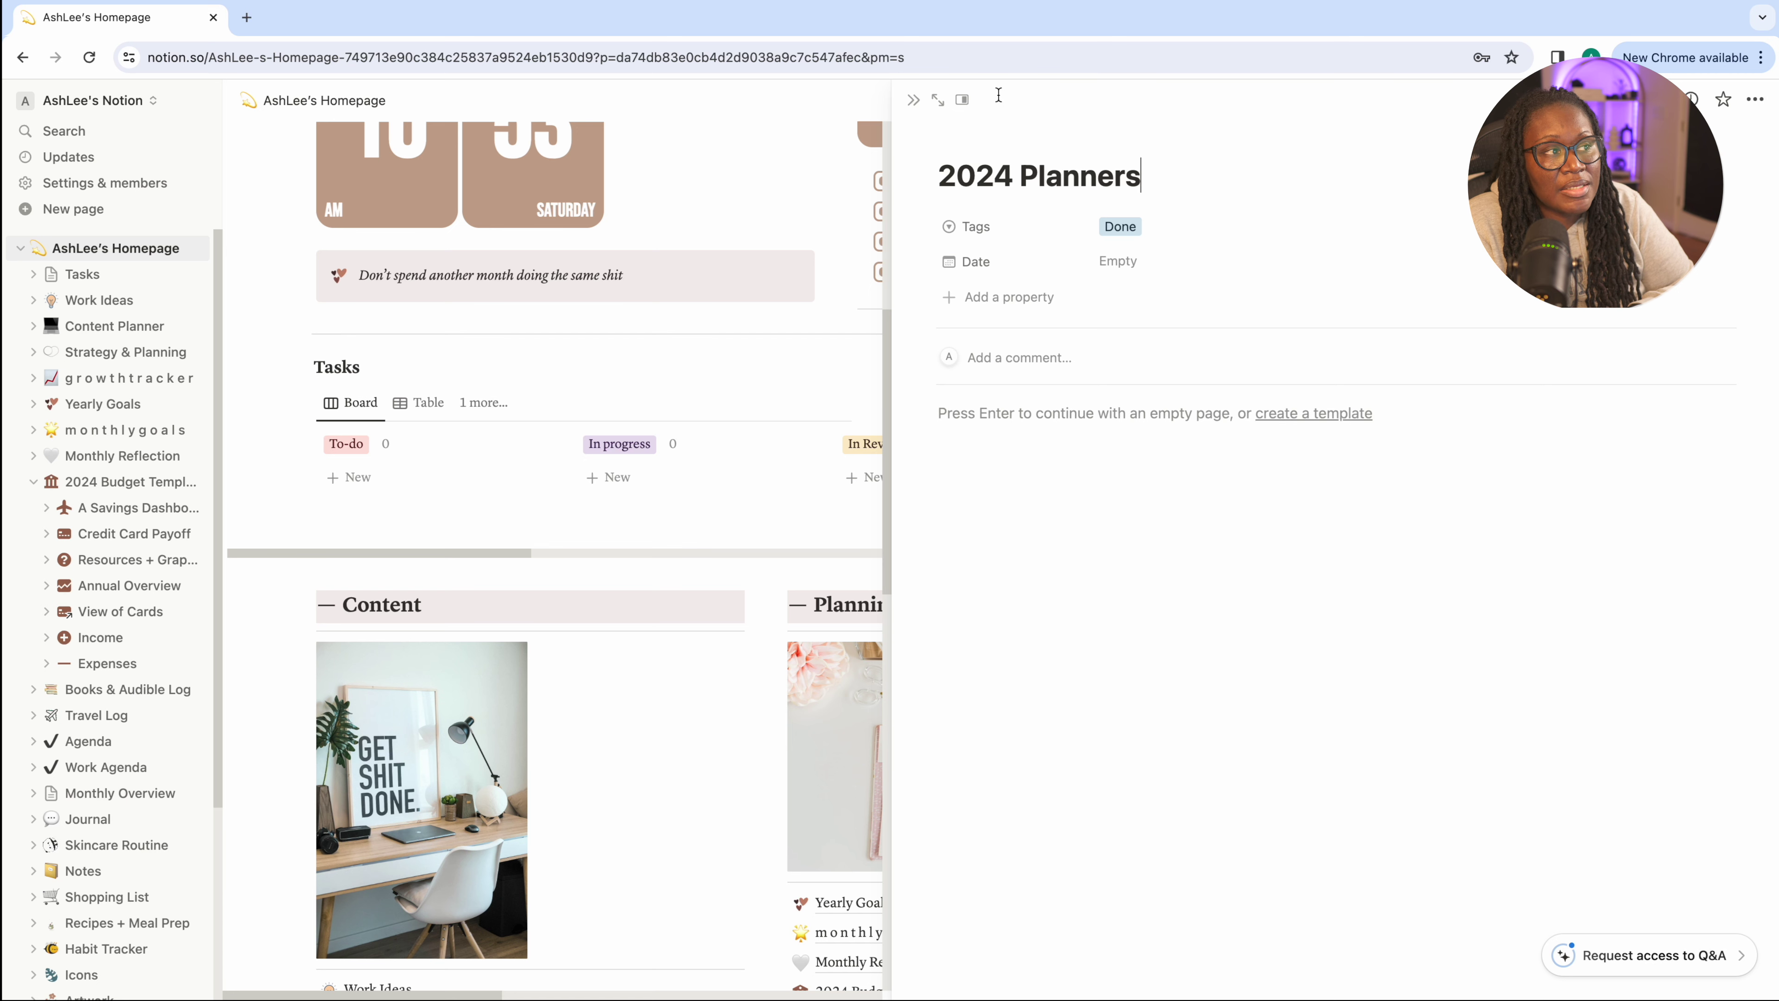
left_click(963, 101)
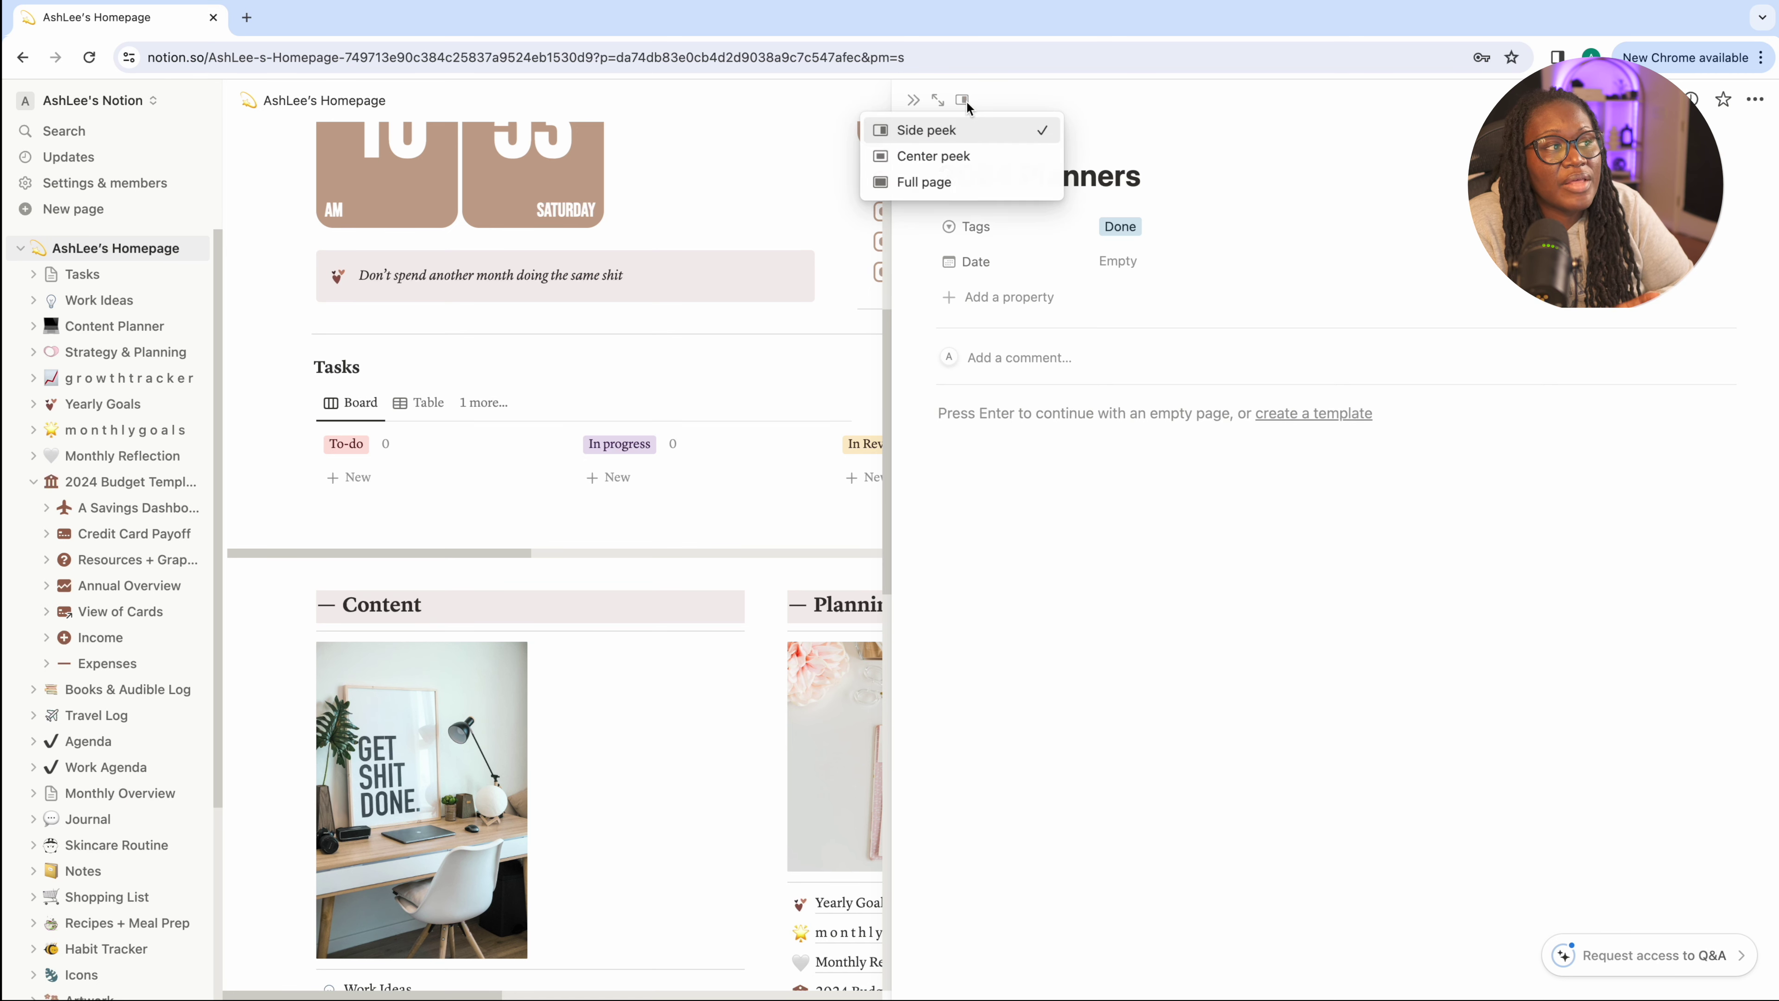
left_click(975, 157)
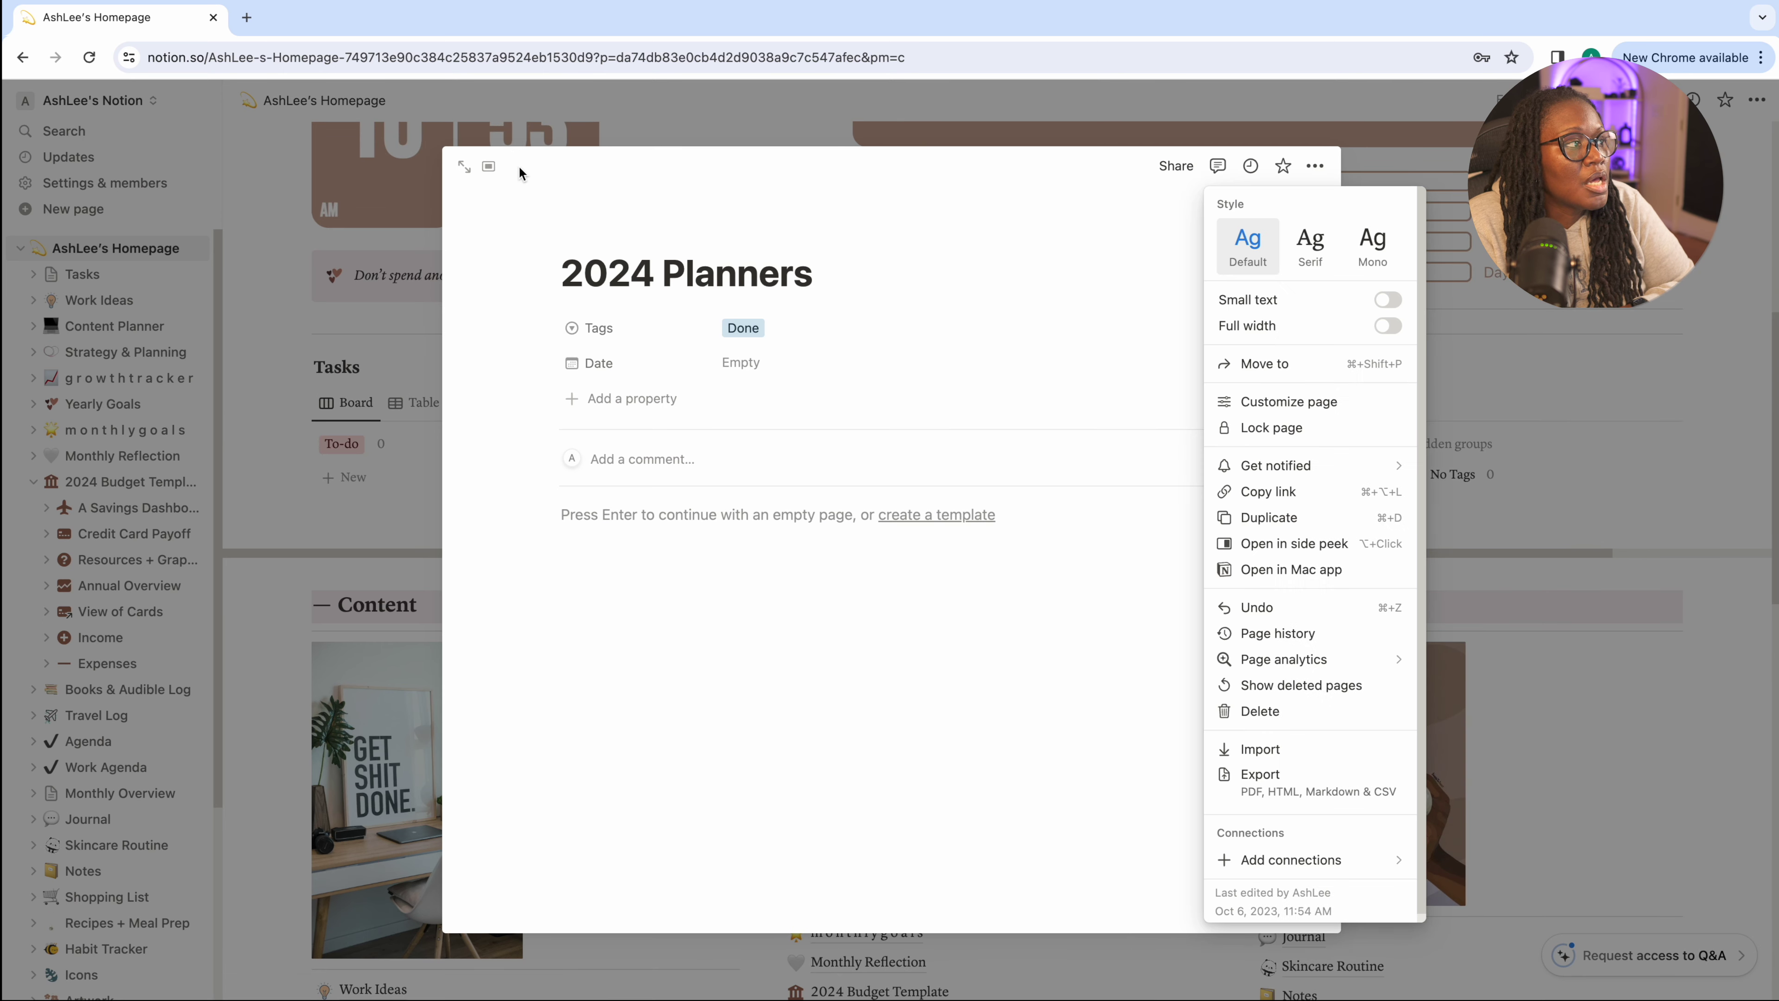
left_click(488, 166)
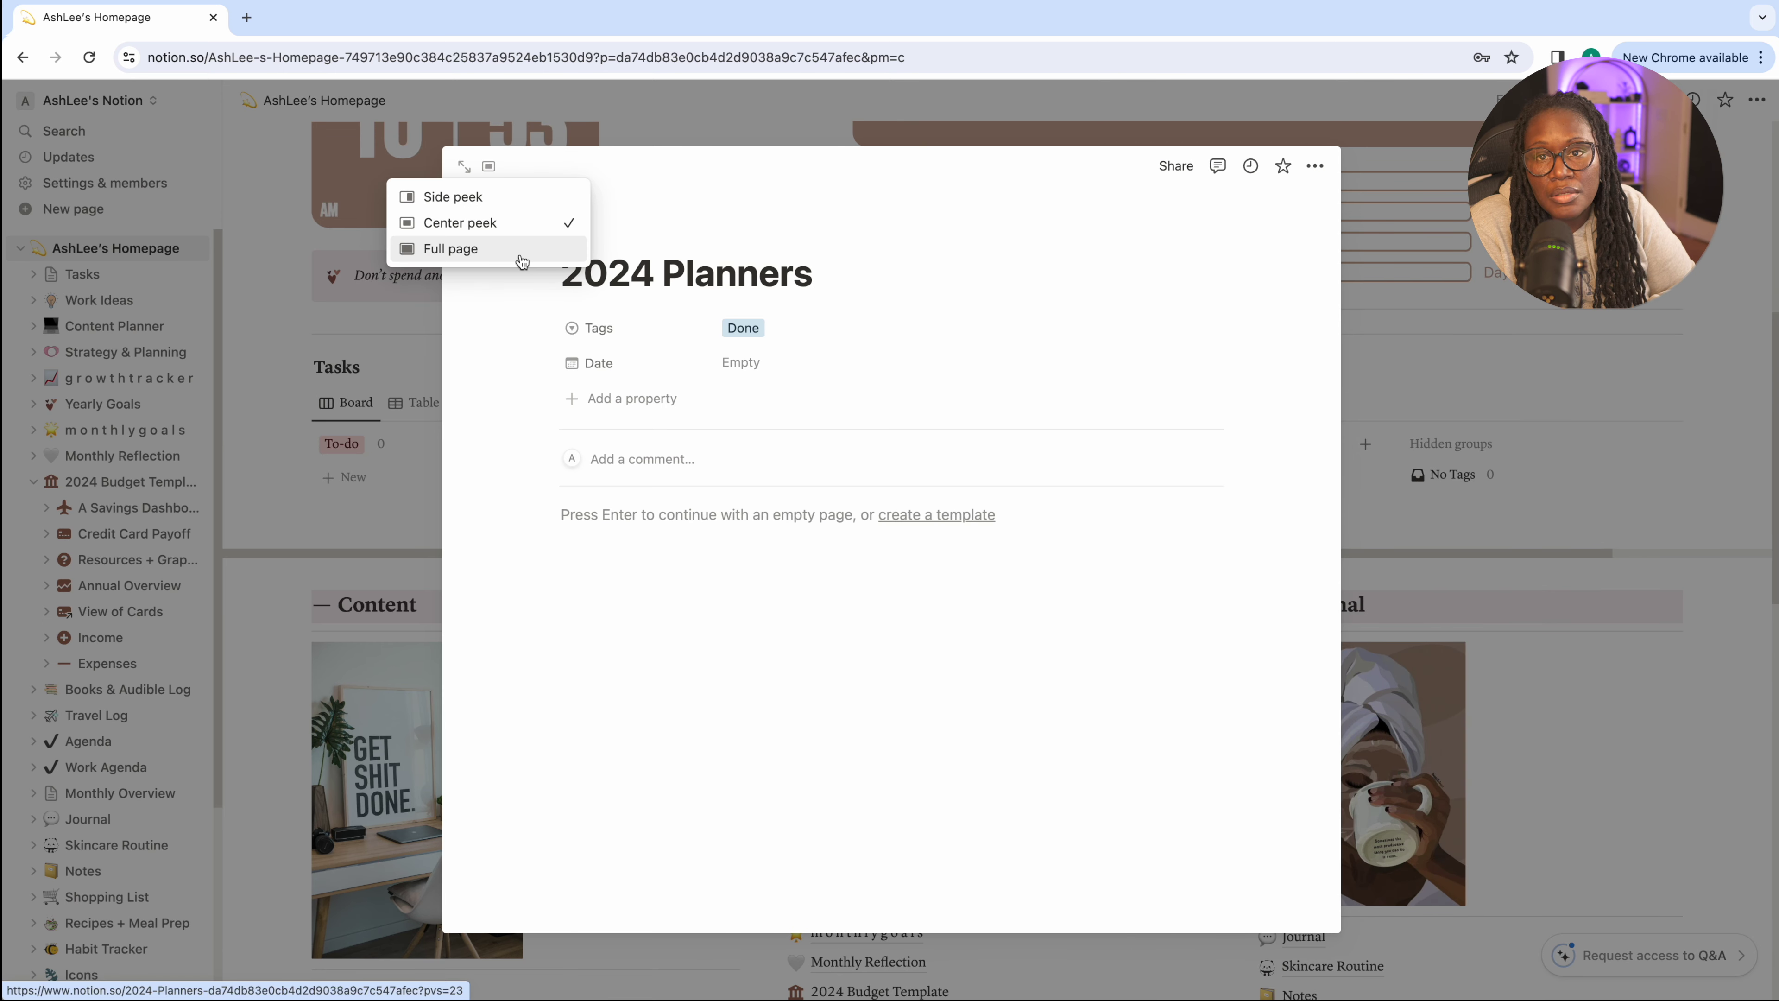
left_click(524, 249)
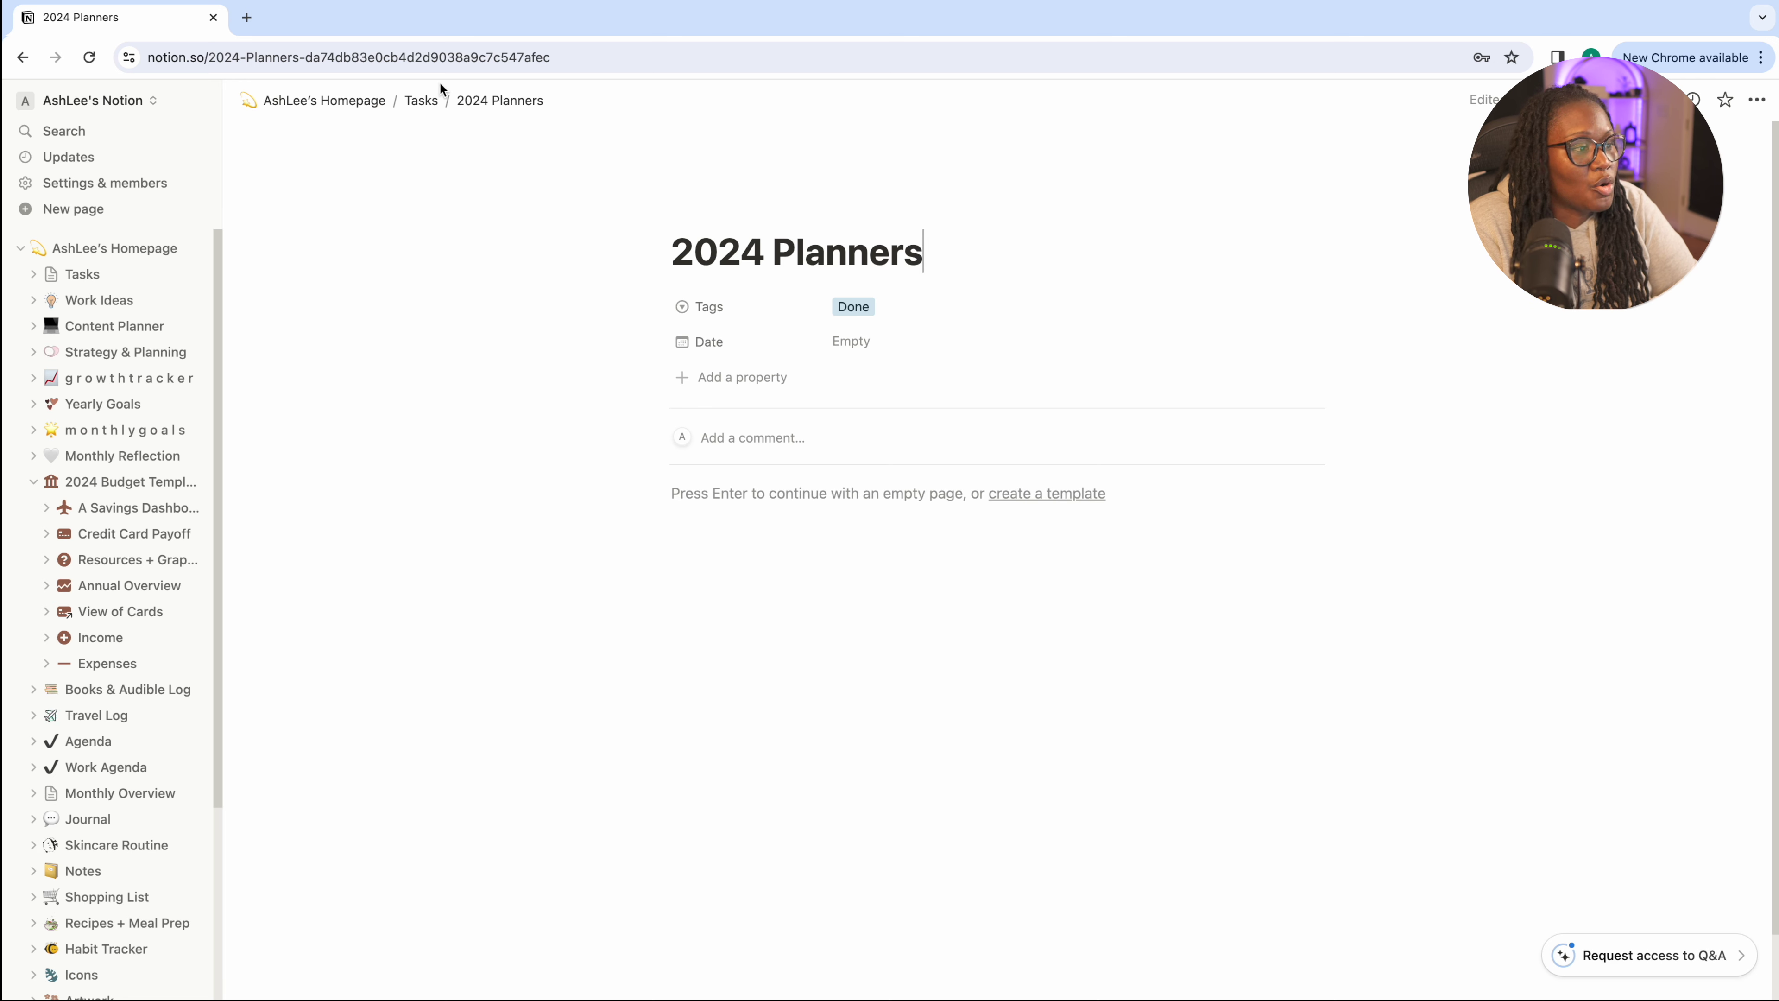
Return to the homepage and review the page-opening choices in the Tasks board's layout settings
left_click(323, 100)
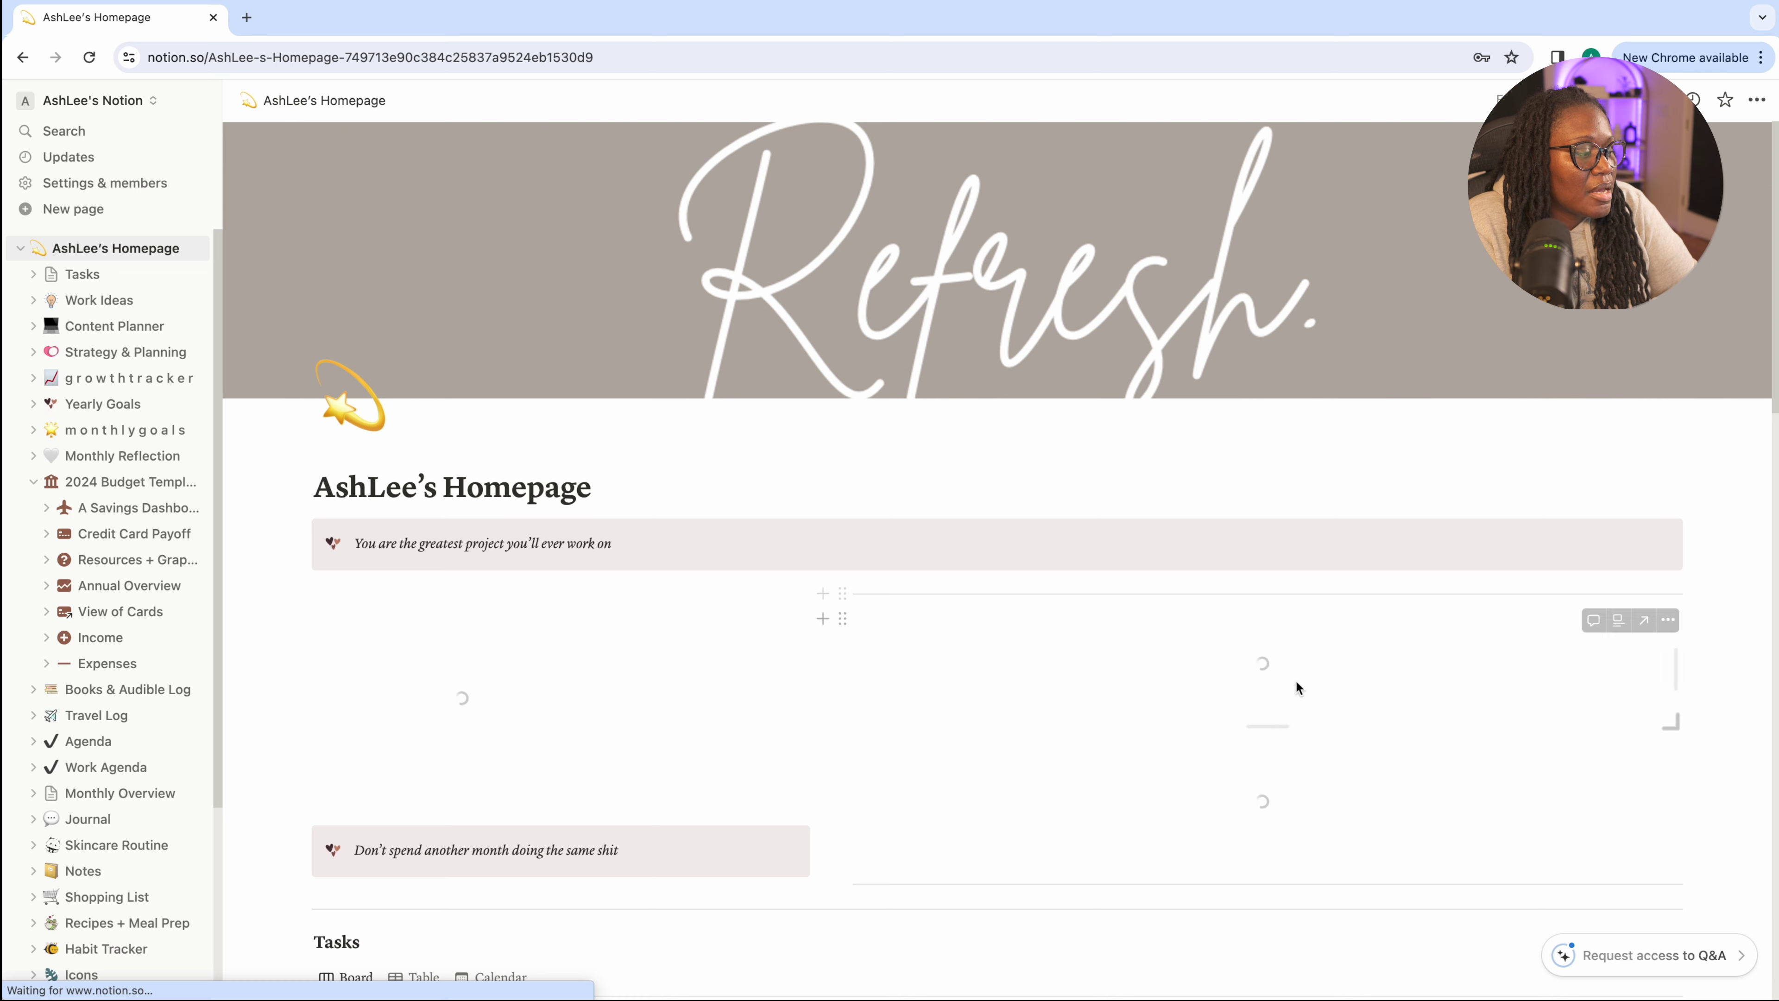
scroll(1296, 687, "down", 9)
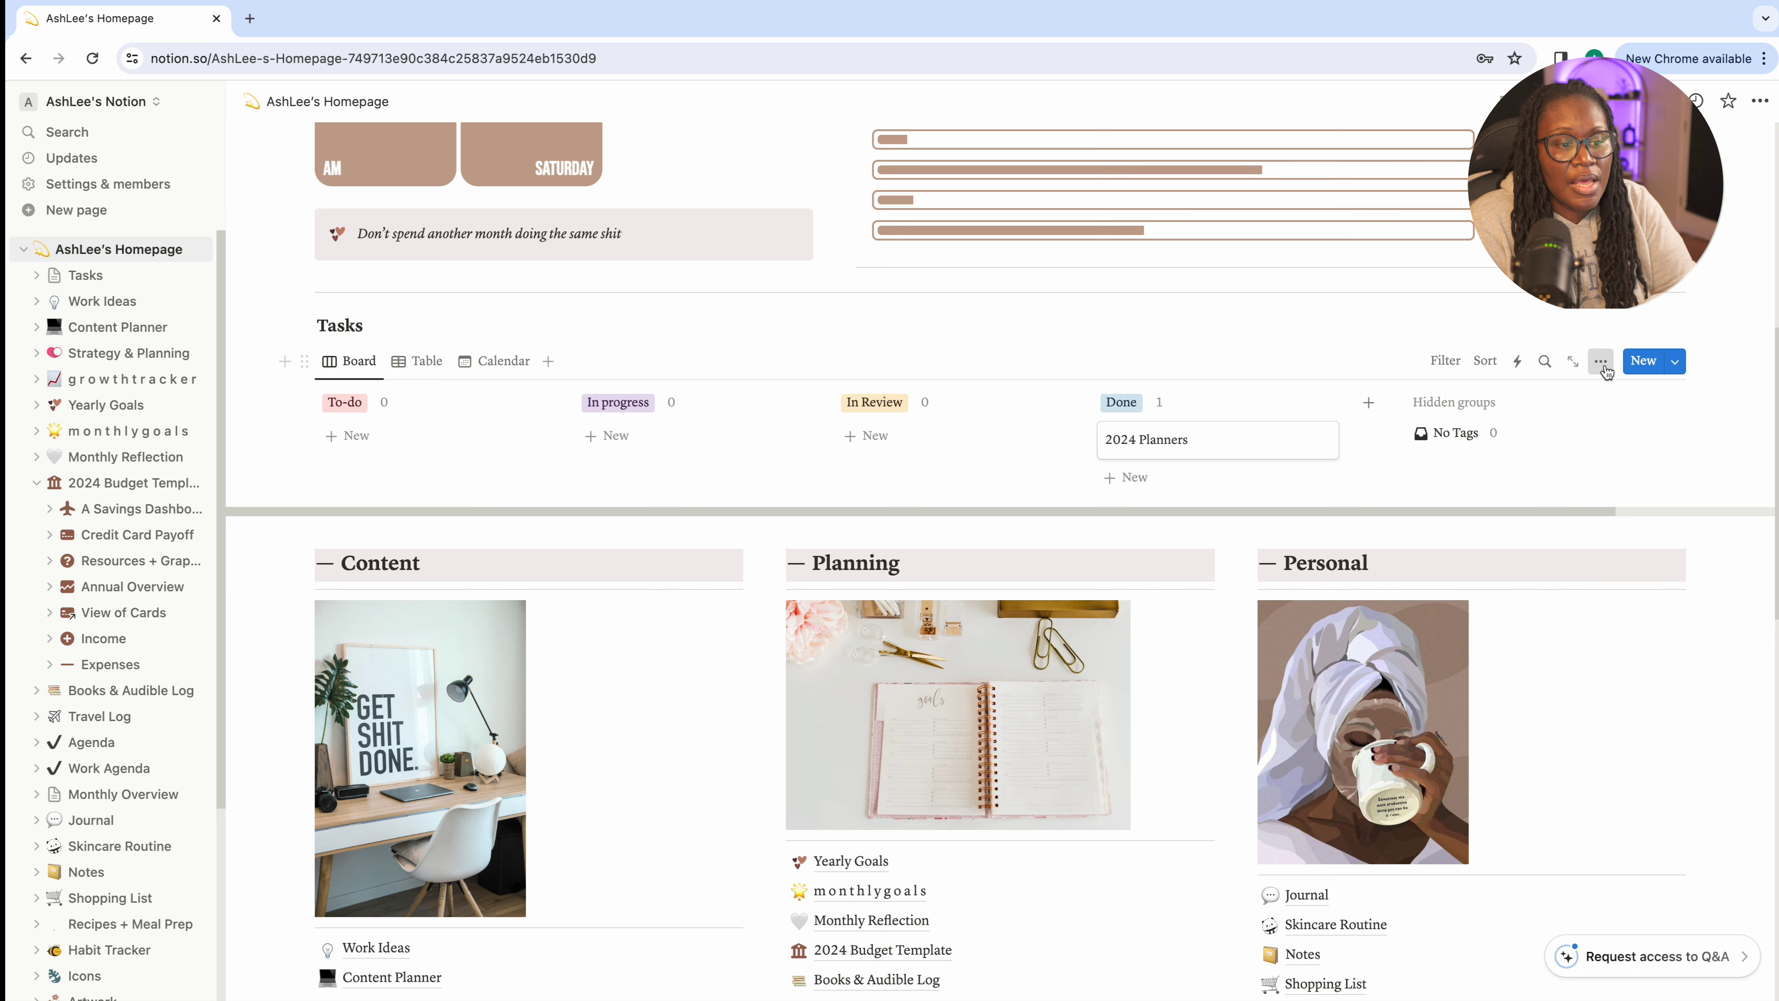
left_click(1602, 362)
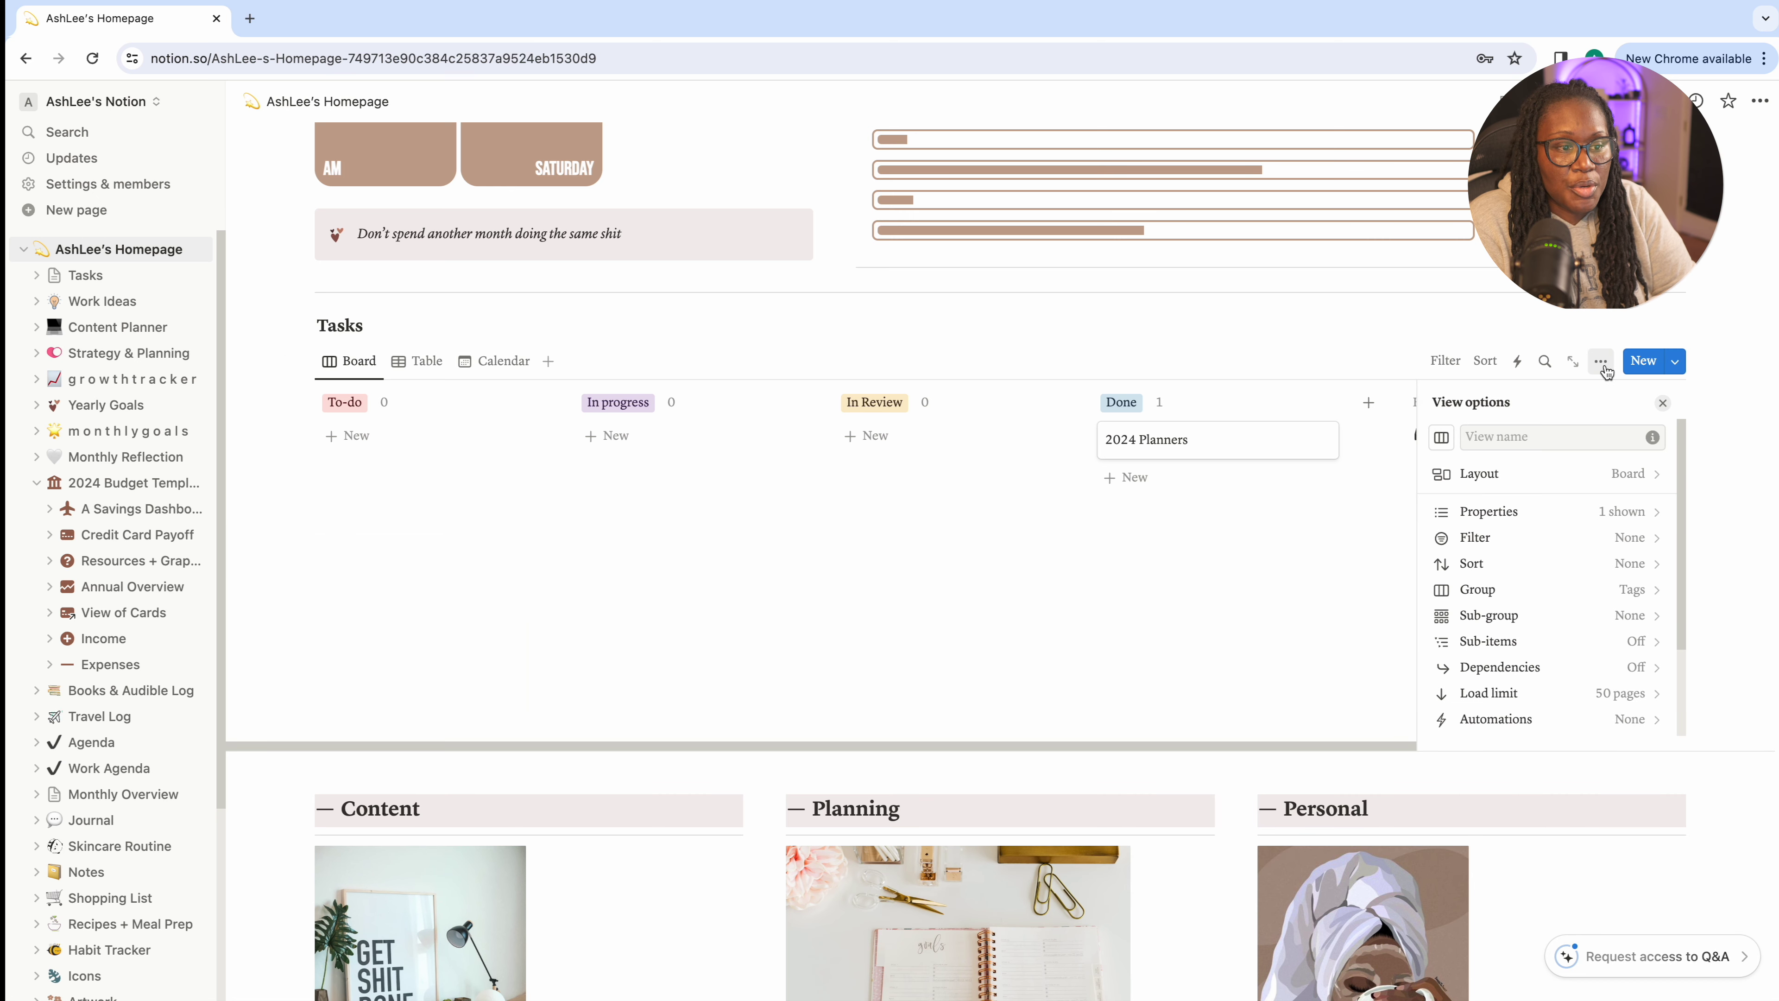
left_click(1582, 475)
scroll(1586, 631, "down", 3)
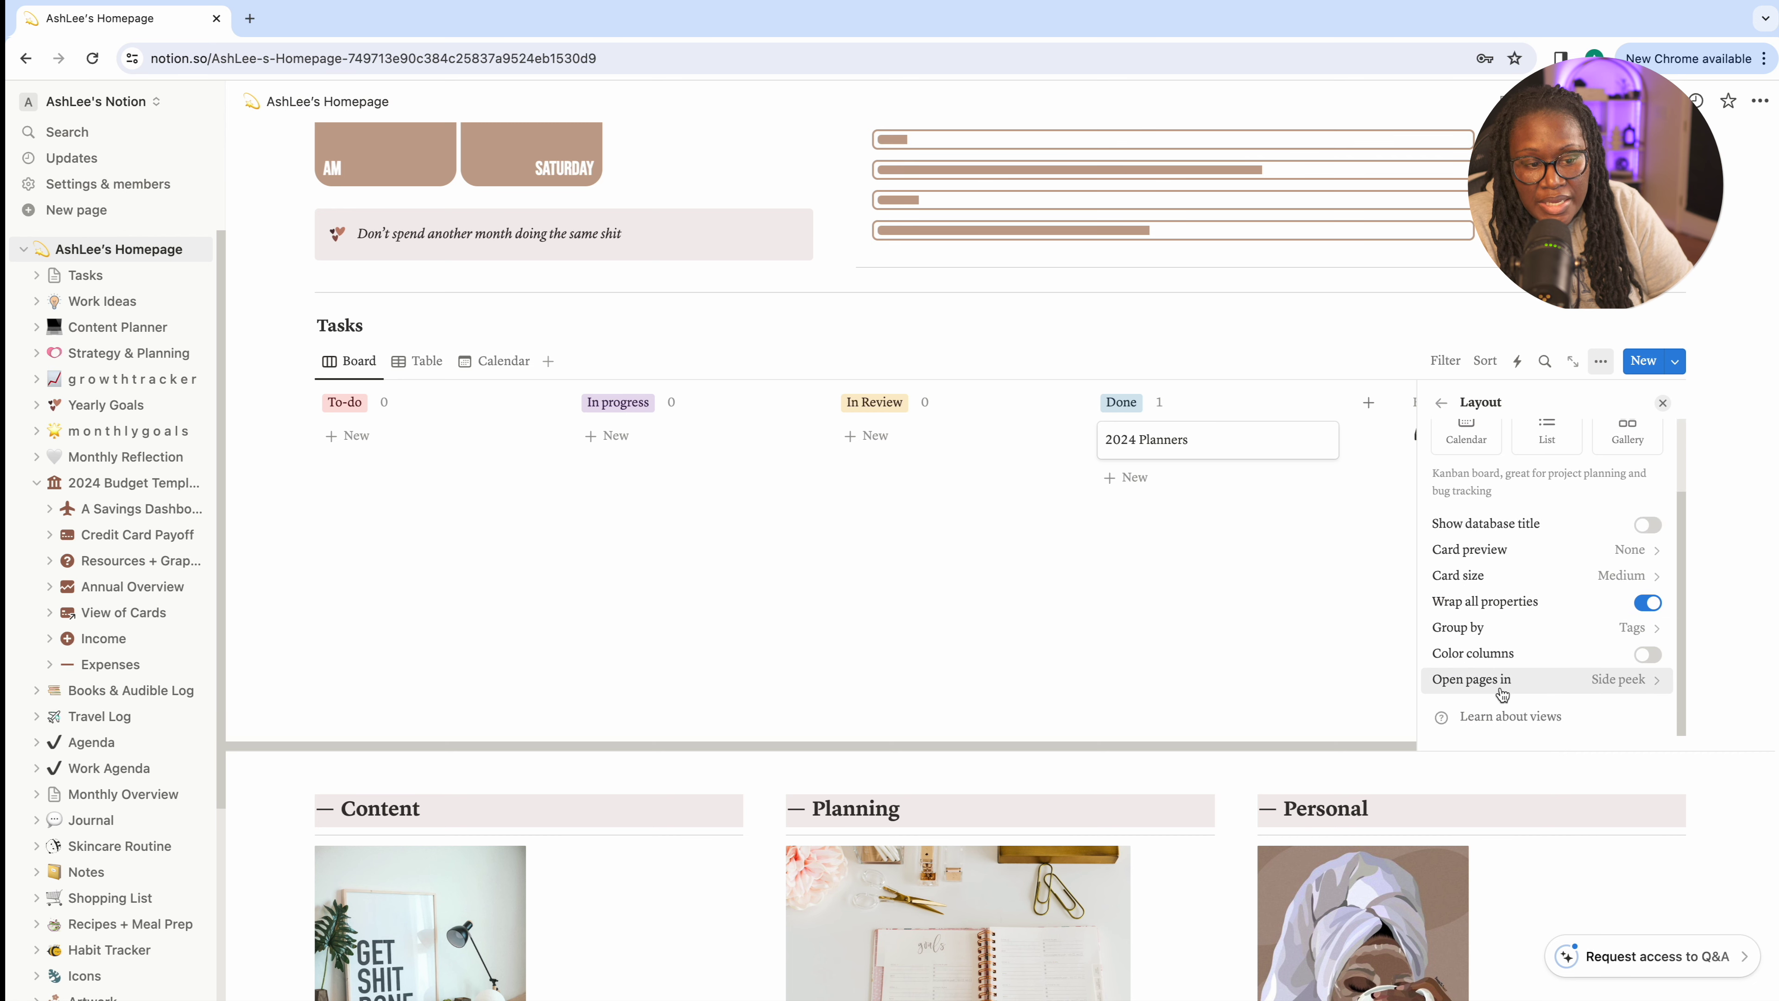
left_click(1650, 683)
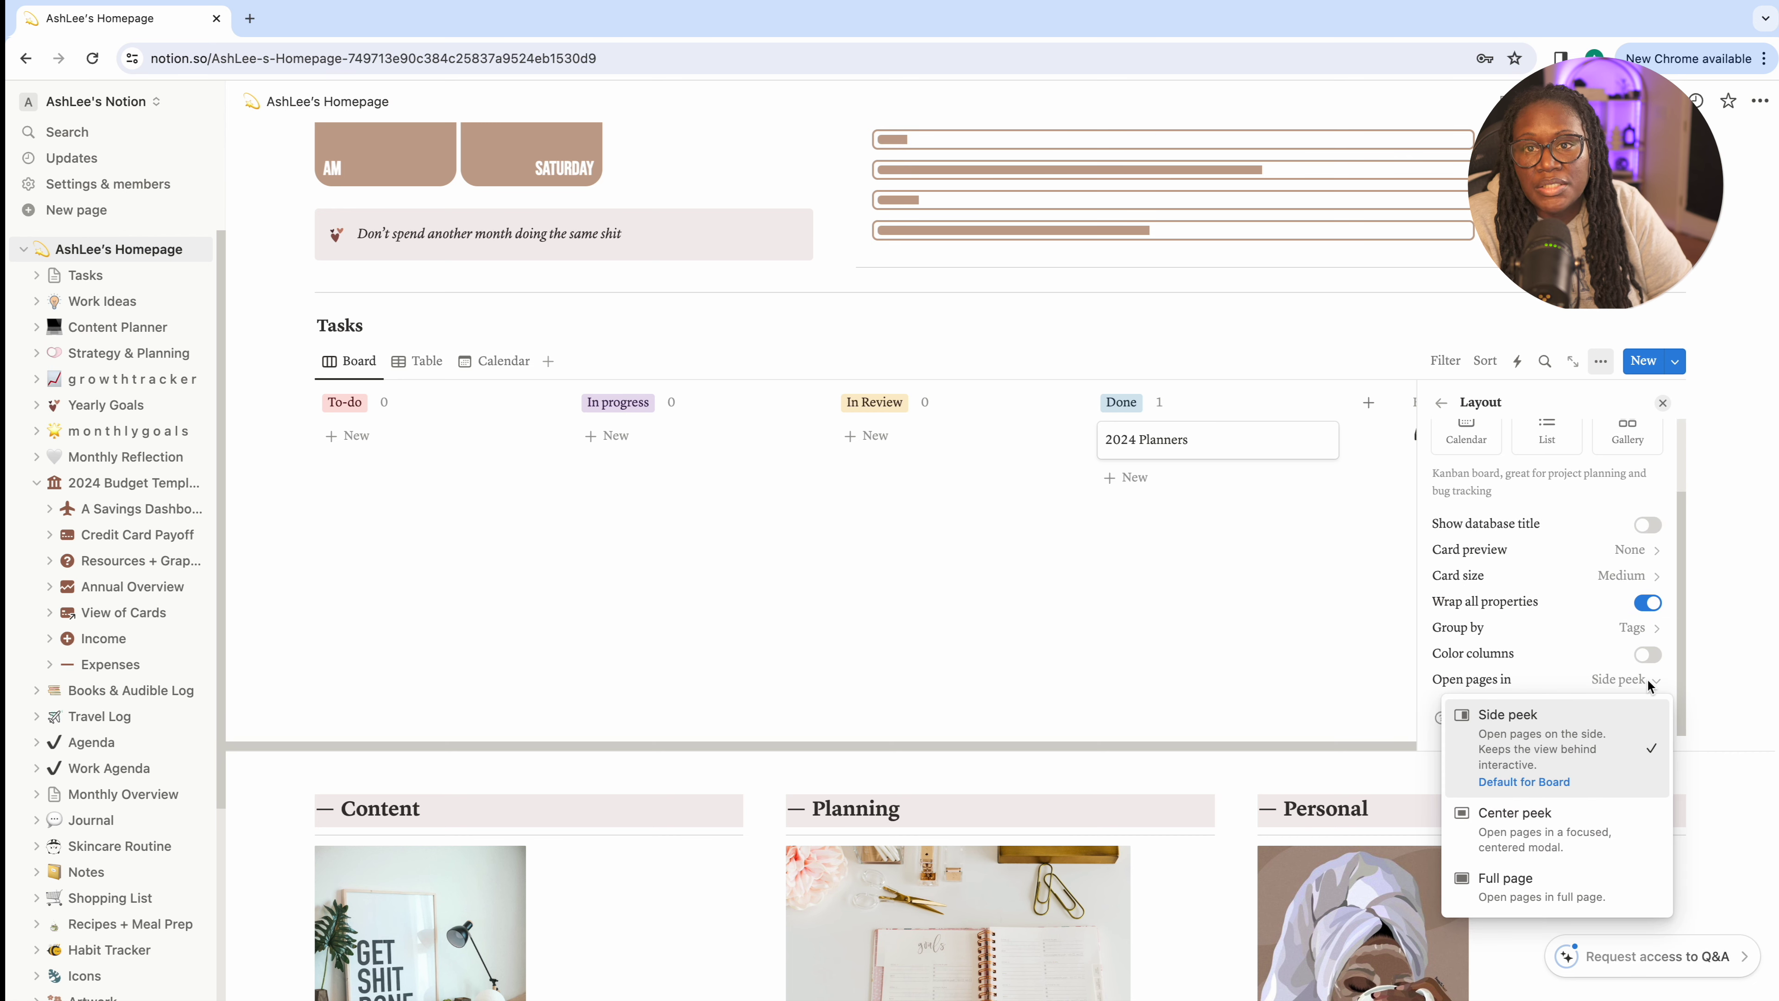
key("Escape")
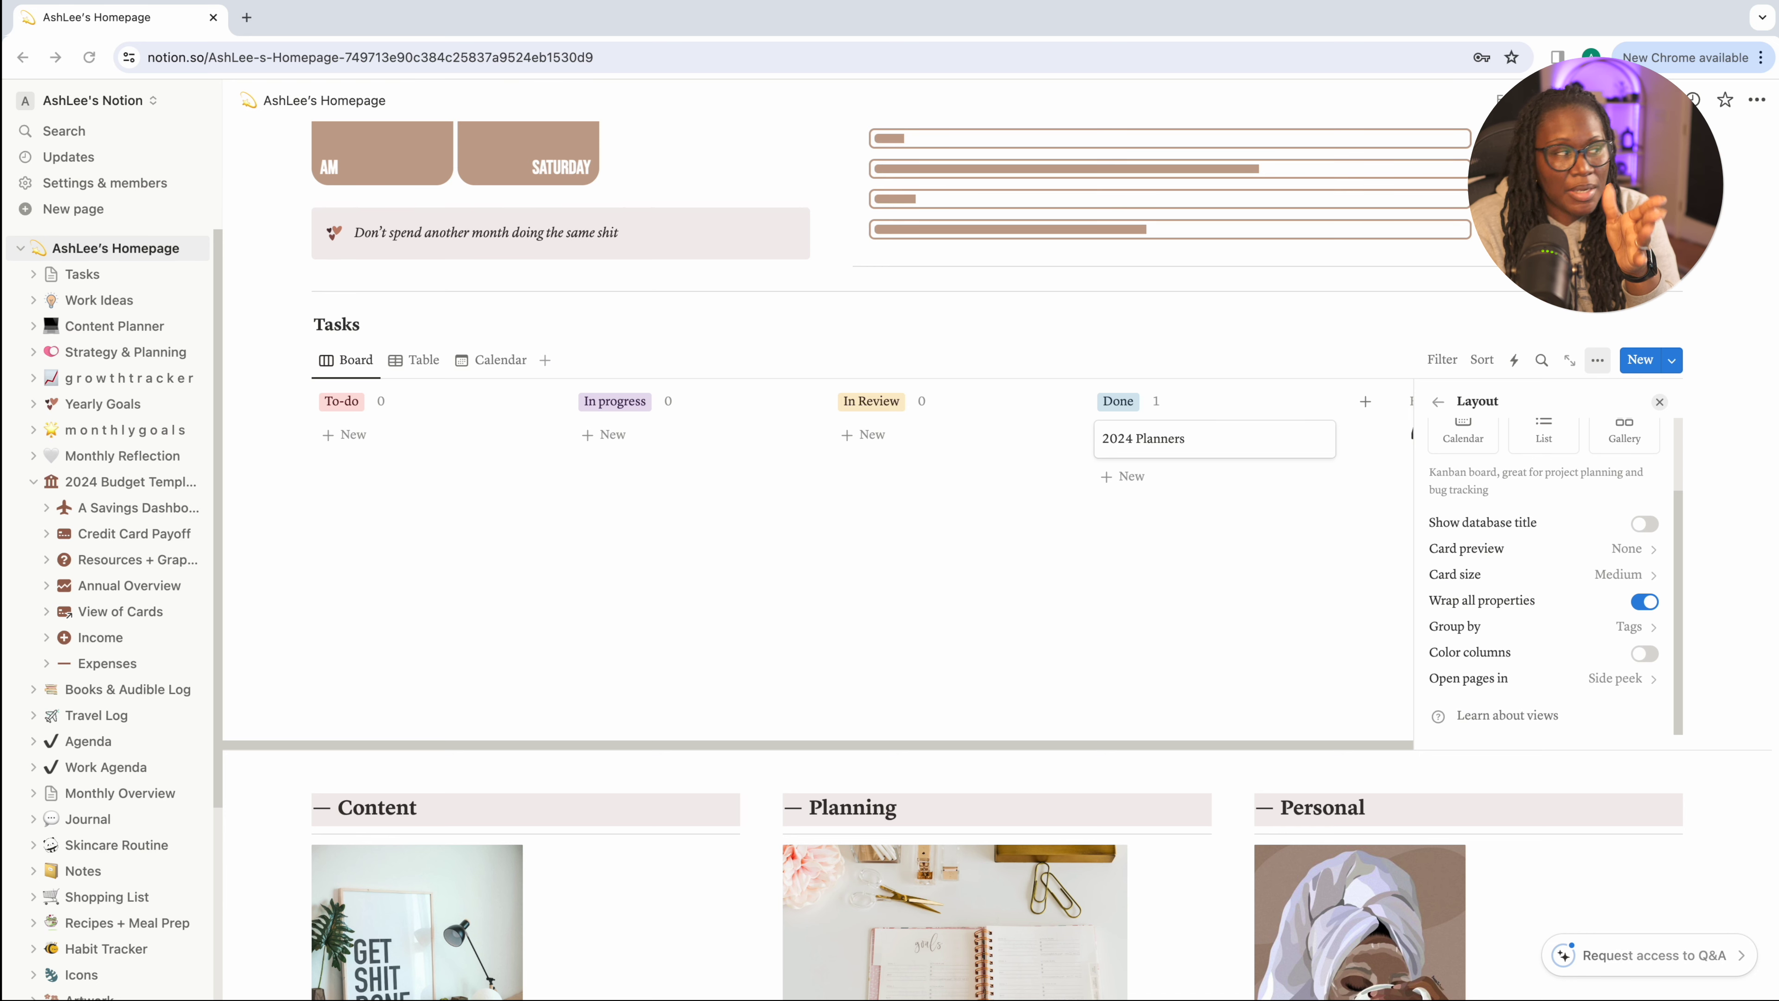
left_click(960, 320)
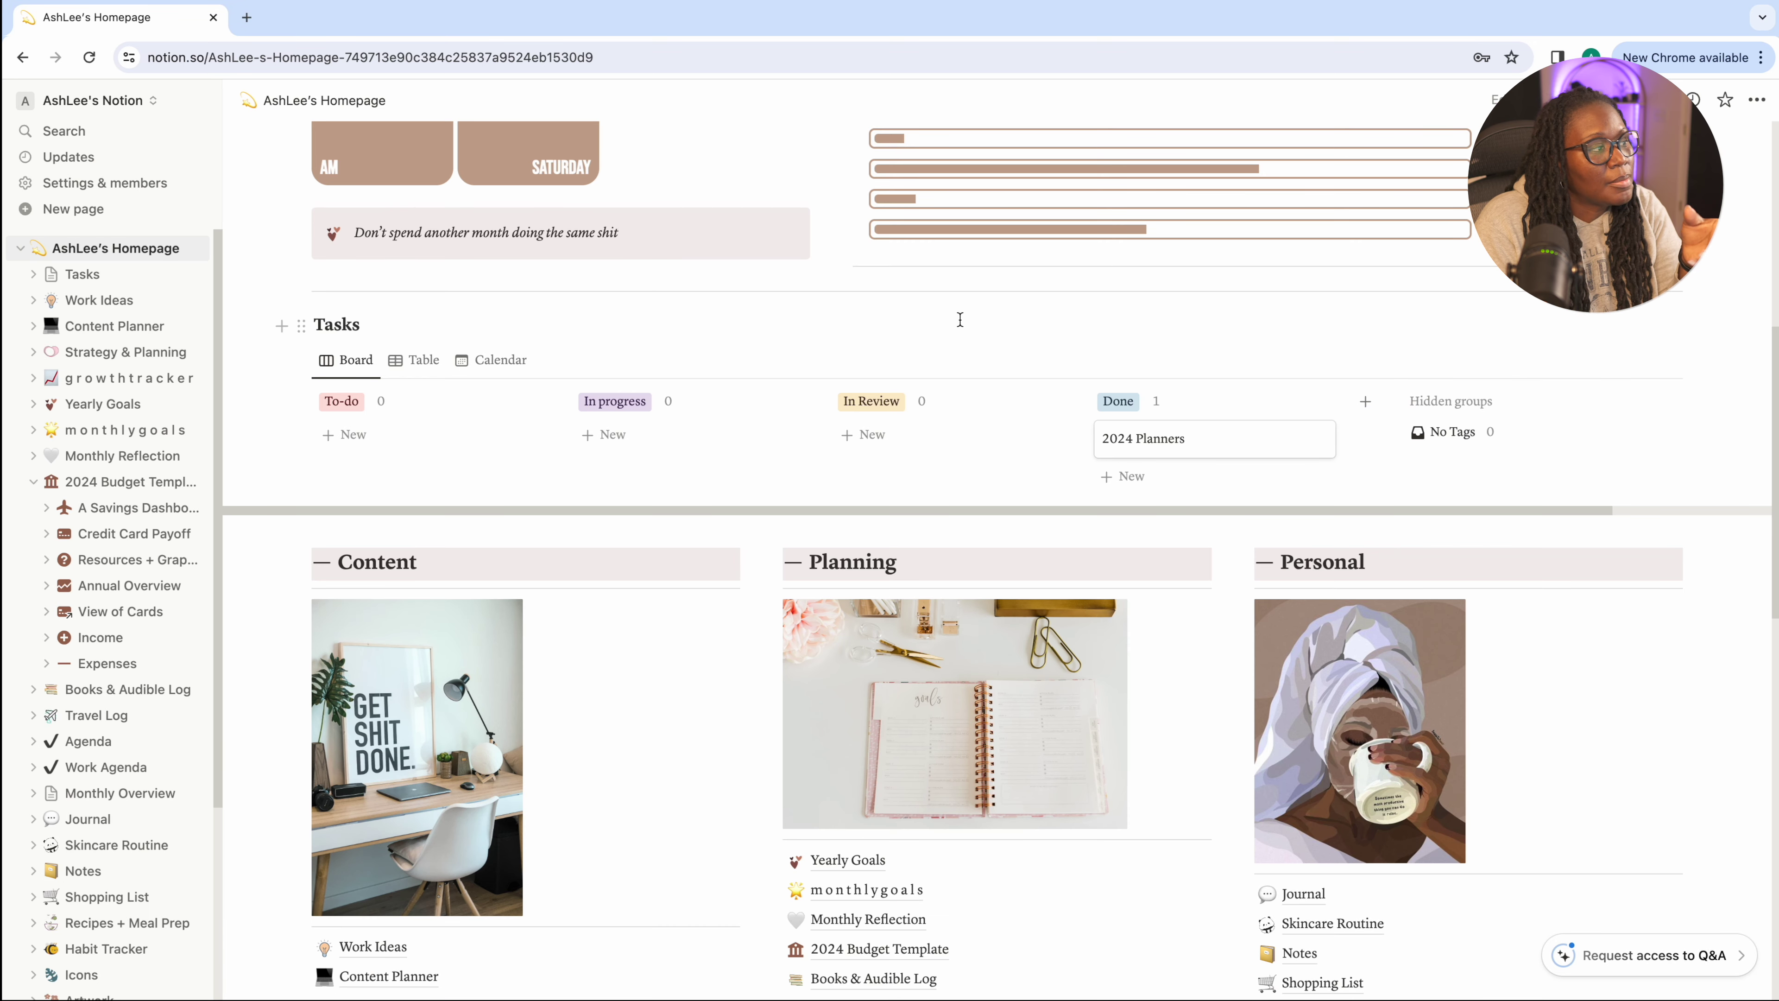
Try inserting a four-column layout below the lower quote callout and moving the Tasks board into it
left_click(318, 280)
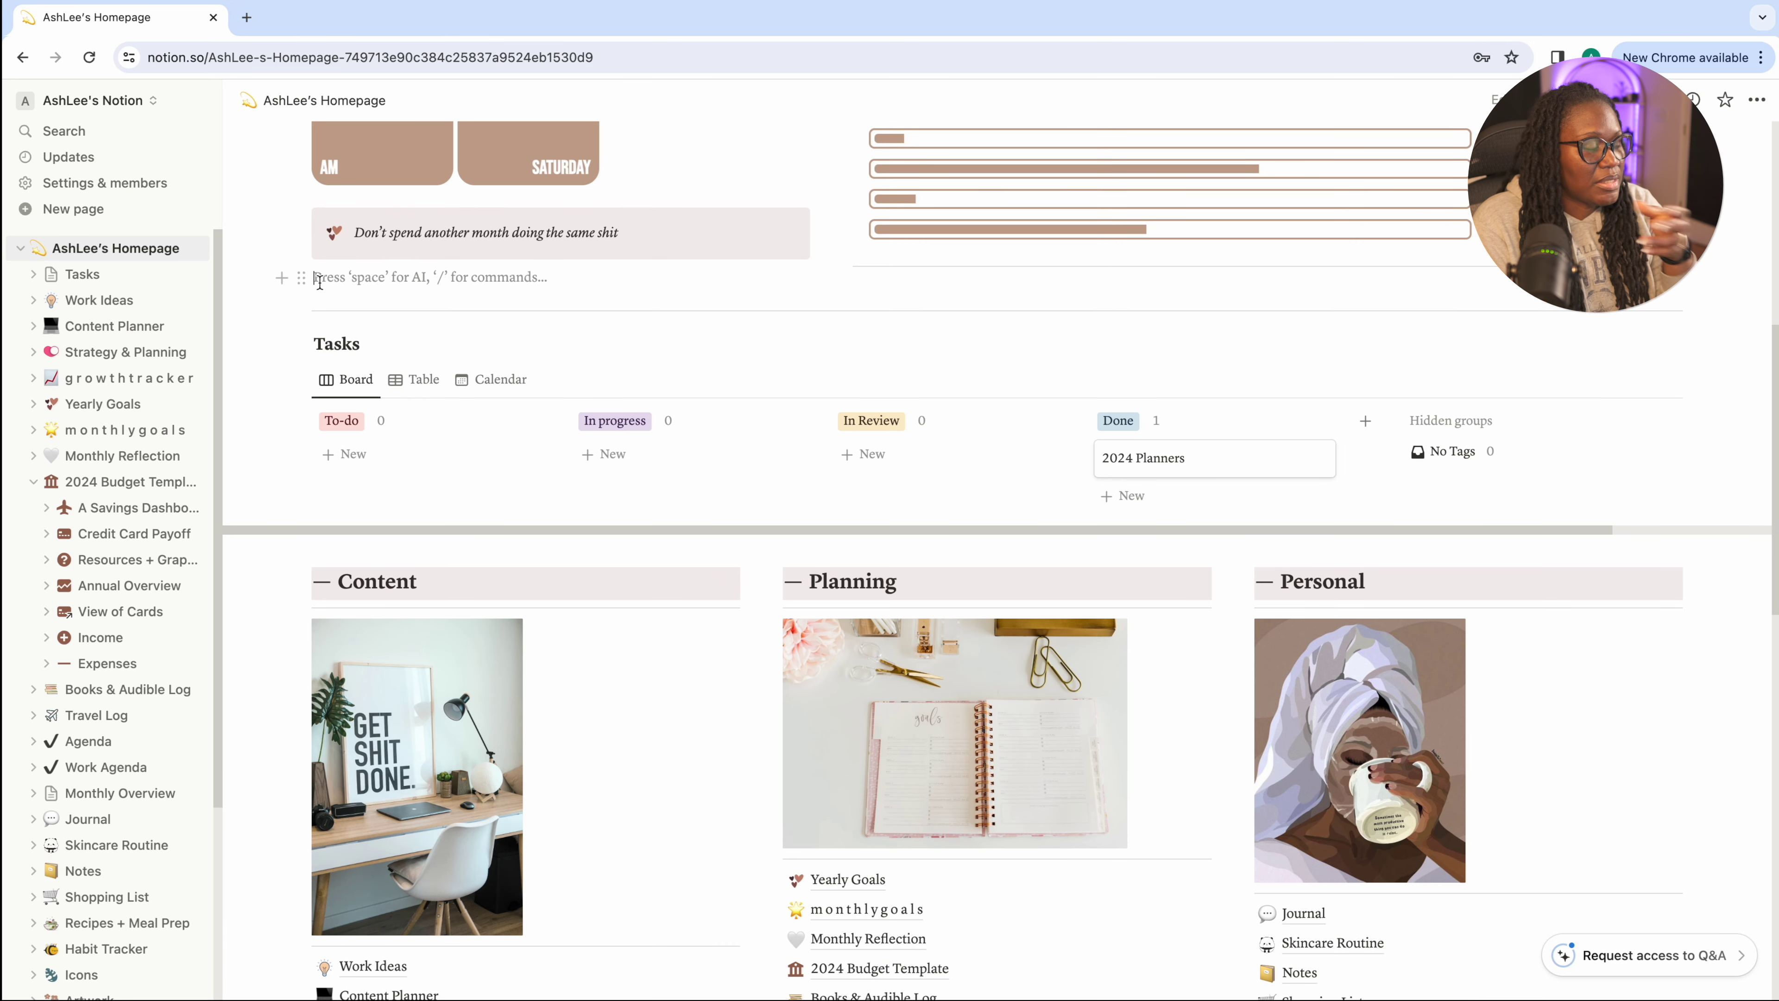
type("/")
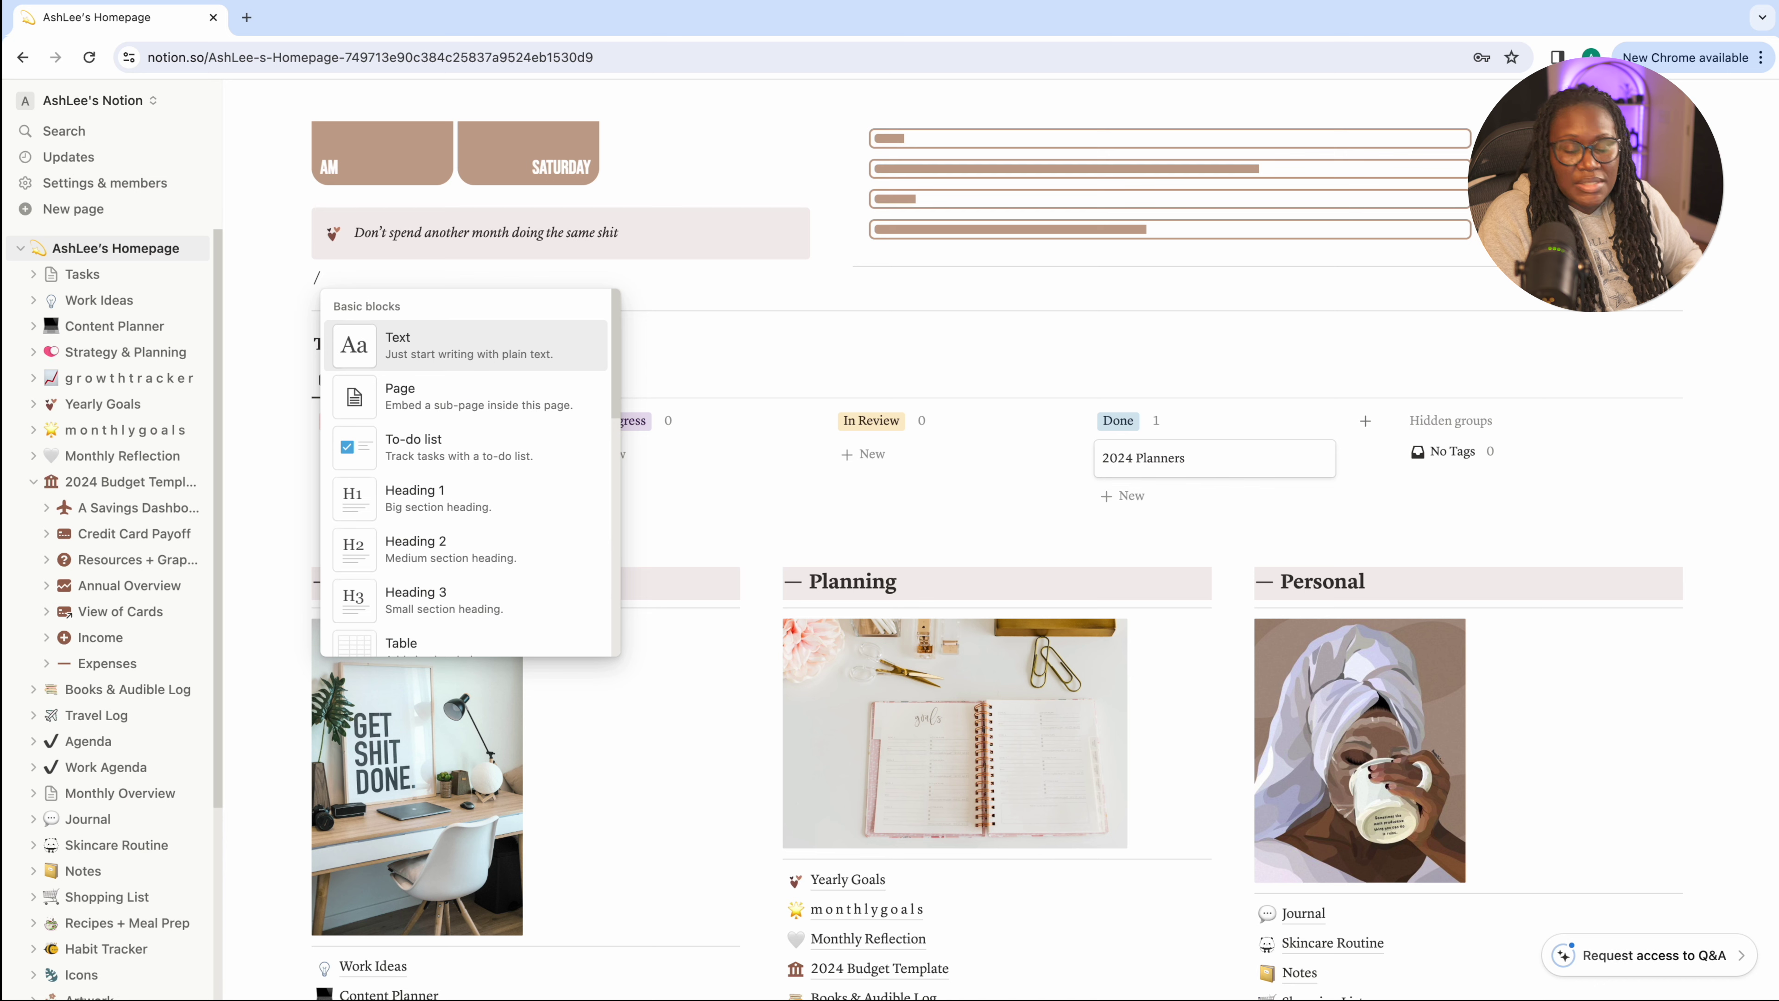
type("co")
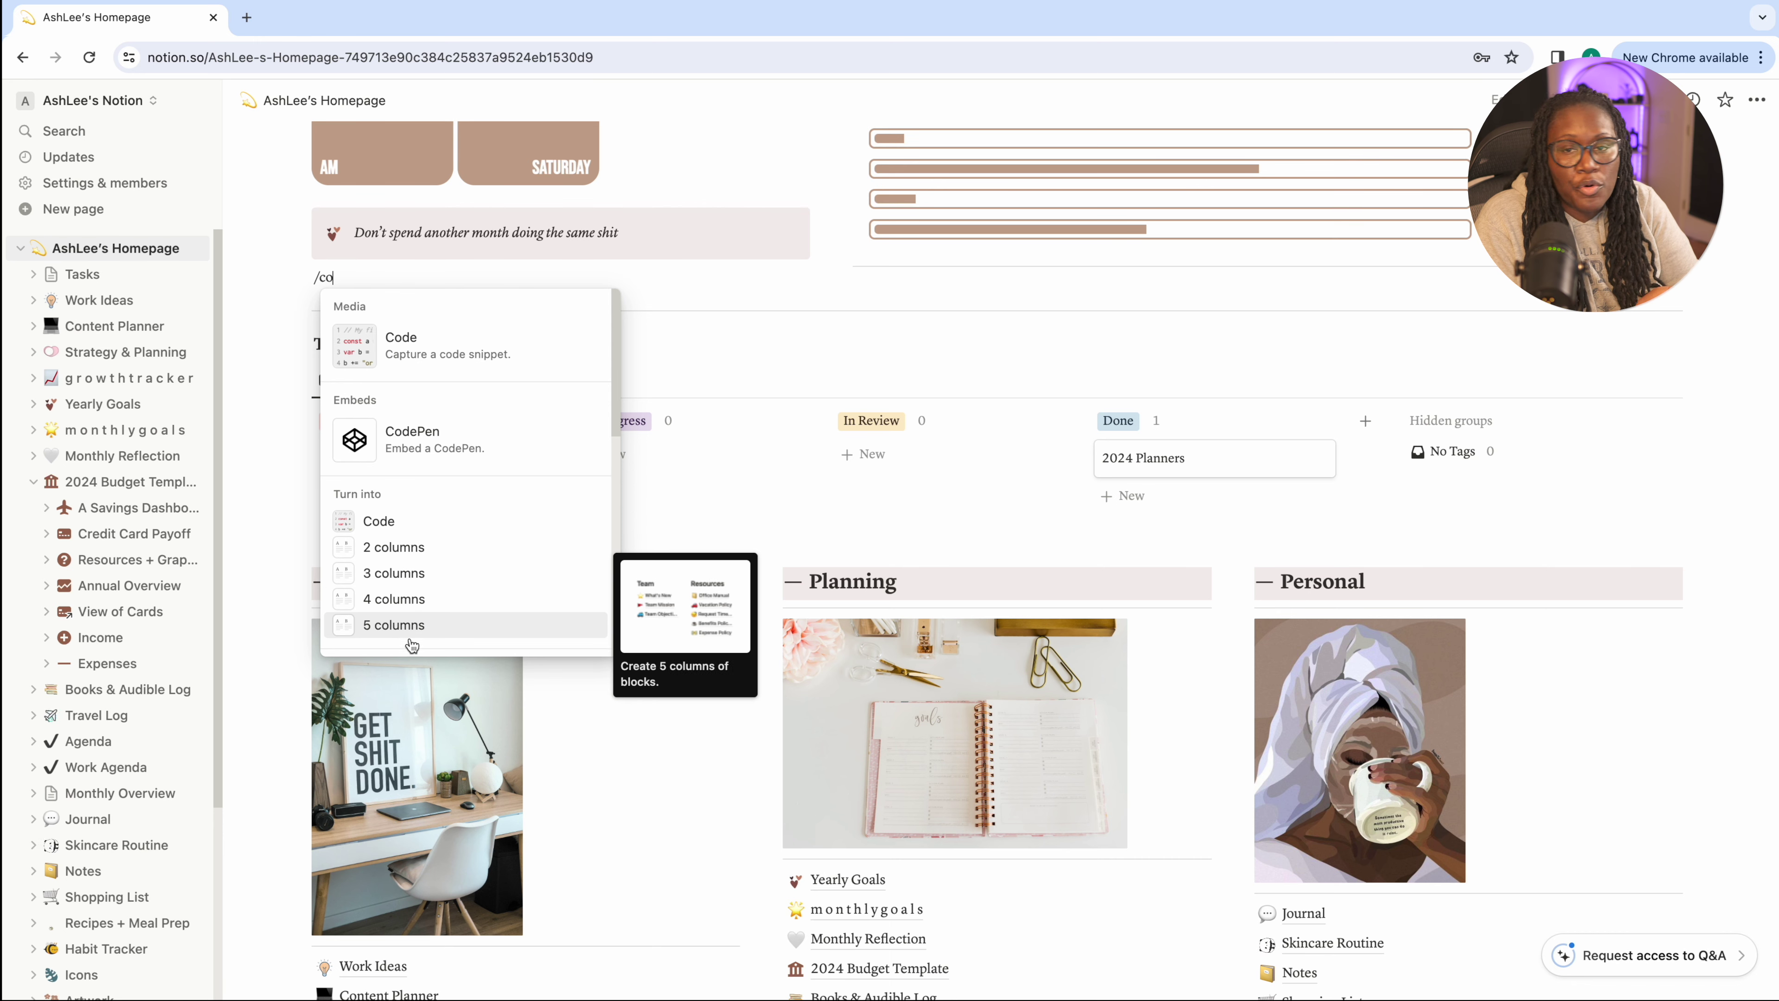
left_click(415, 598)
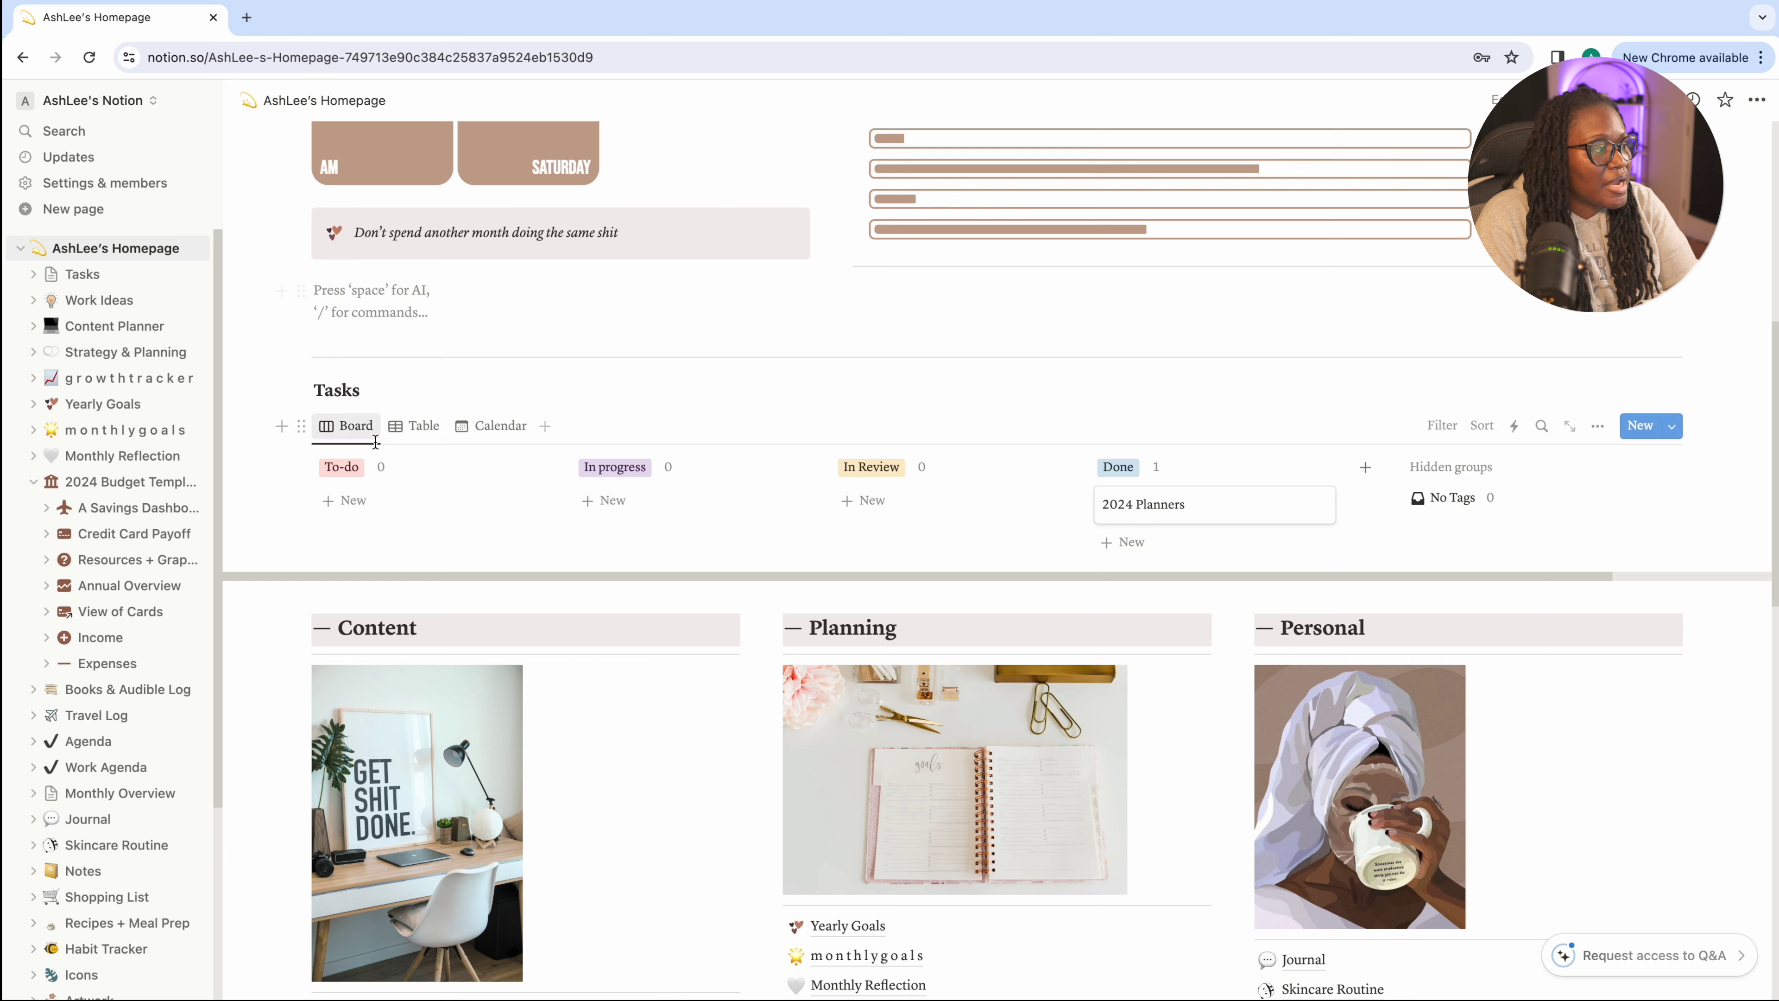
left_click_drag(302, 391, 628, 280)
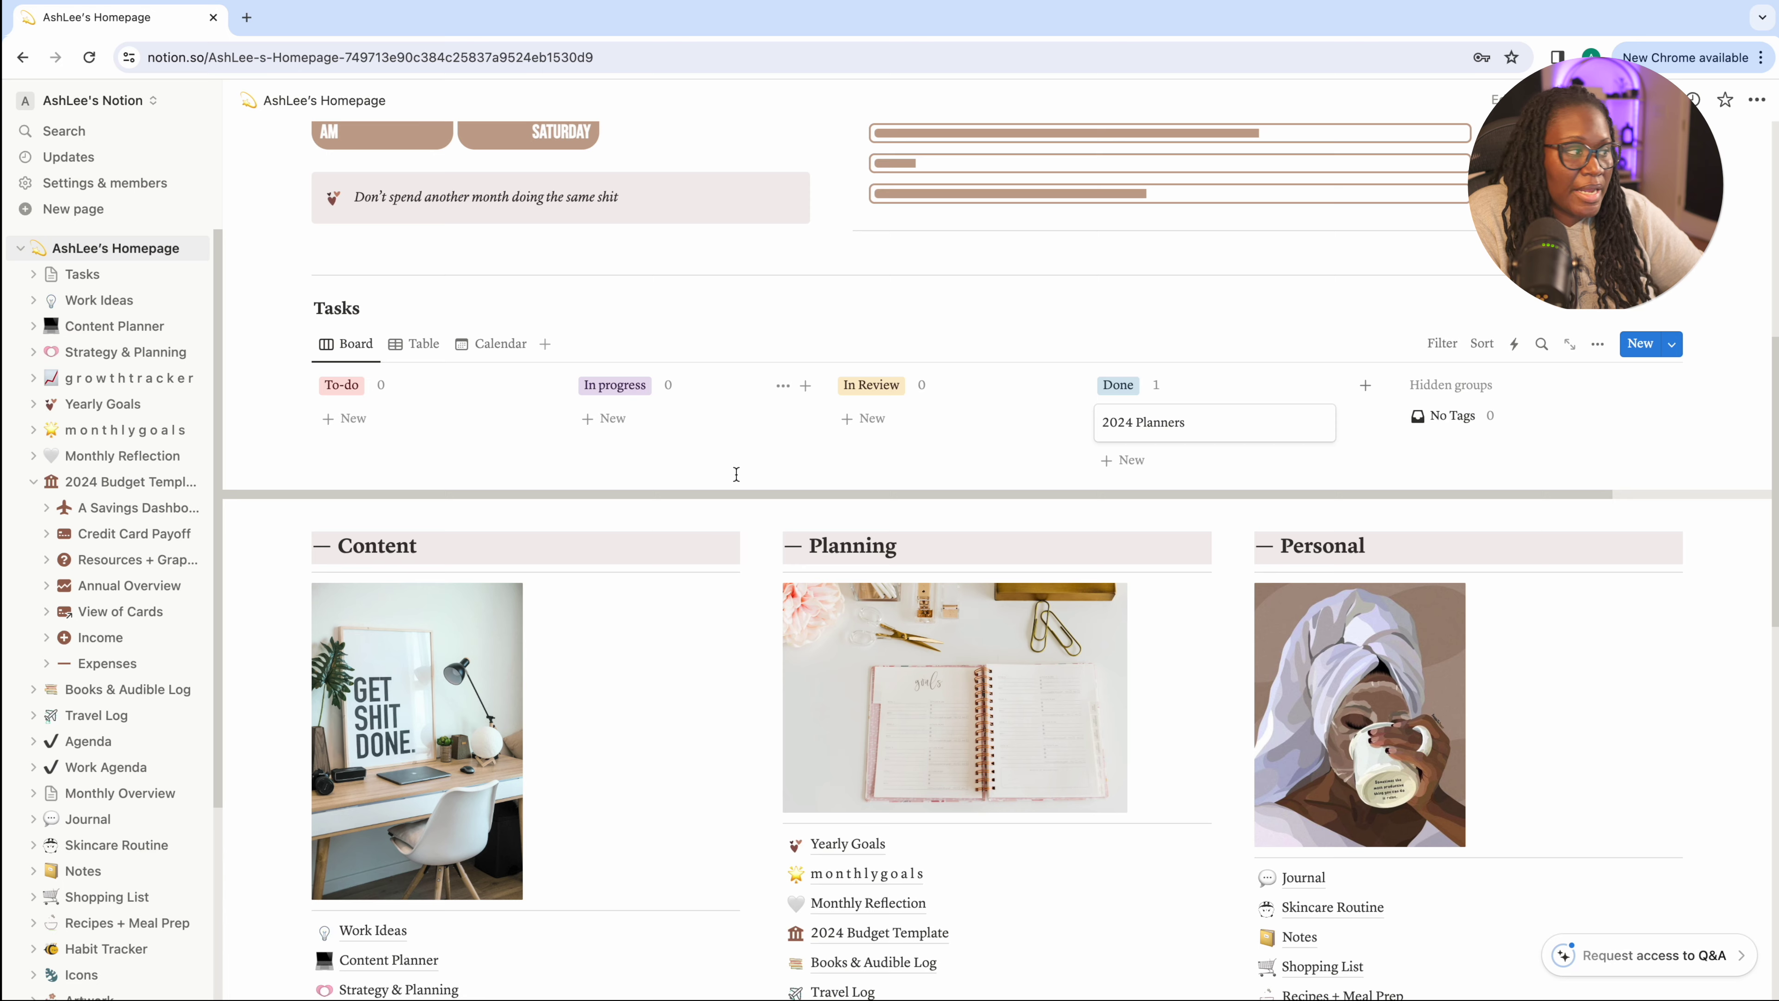
Hide the database title of the Bookshelf view at the bottom of the homepage
scroll(619, 510, "down", 6)
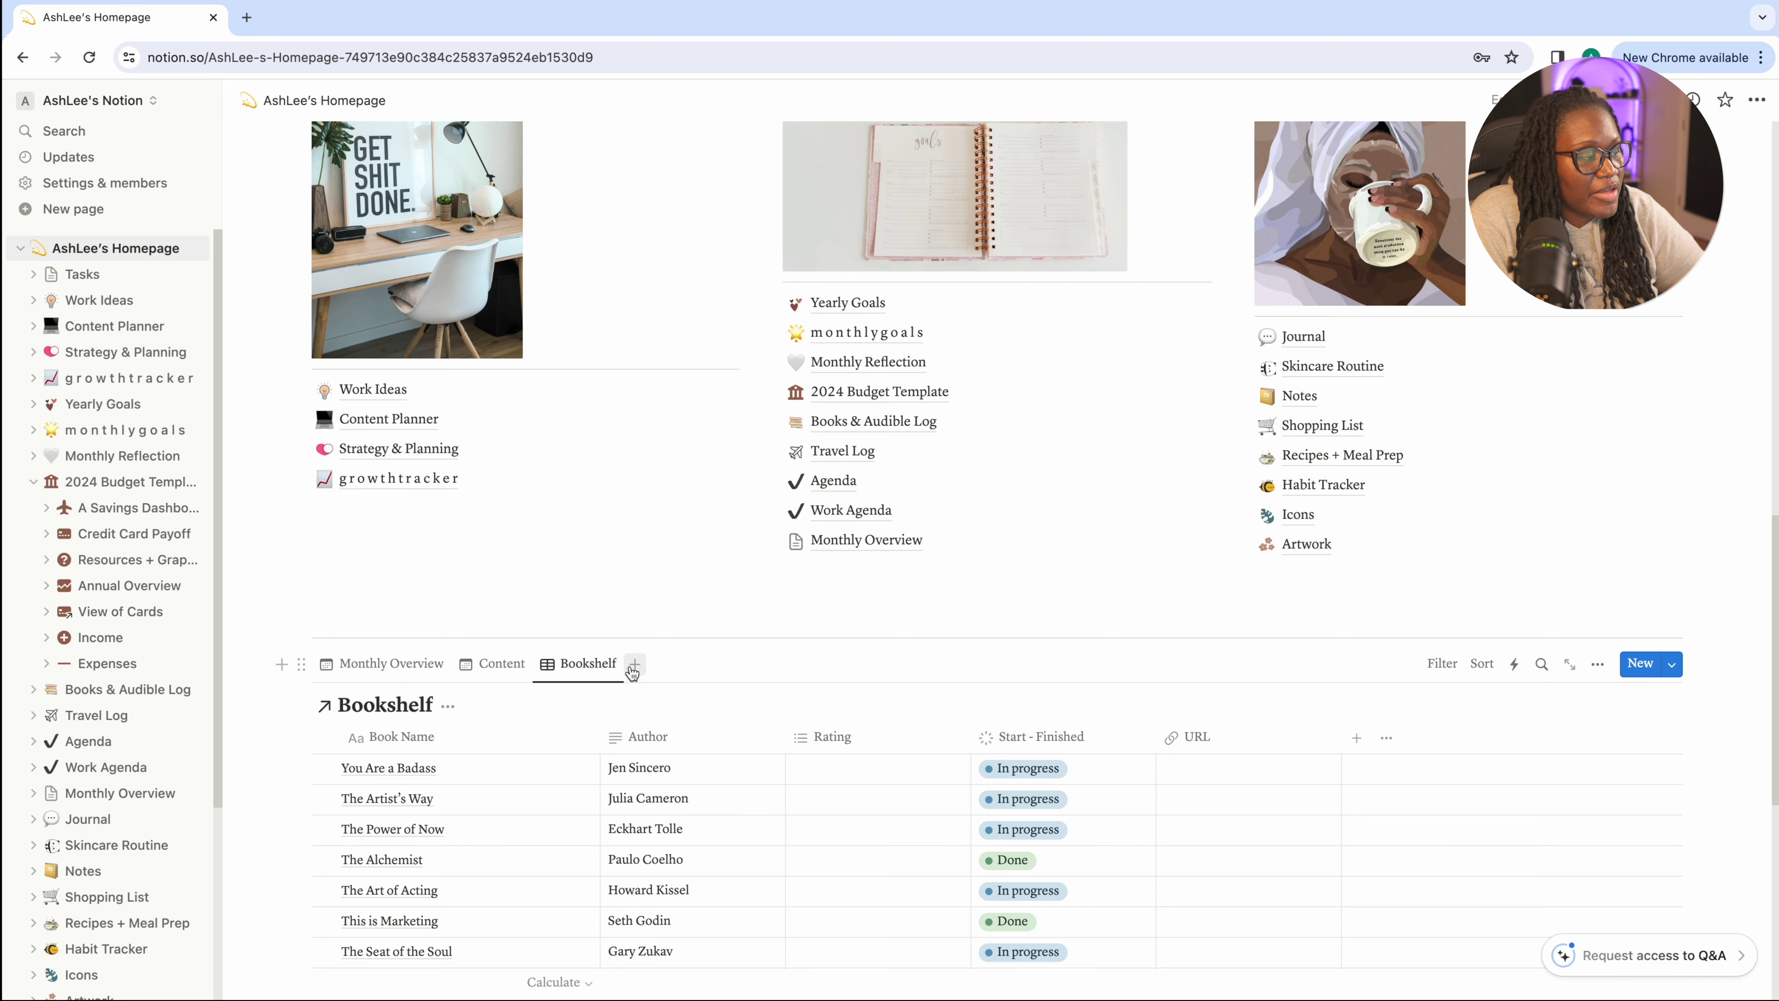
left_click(446, 708)
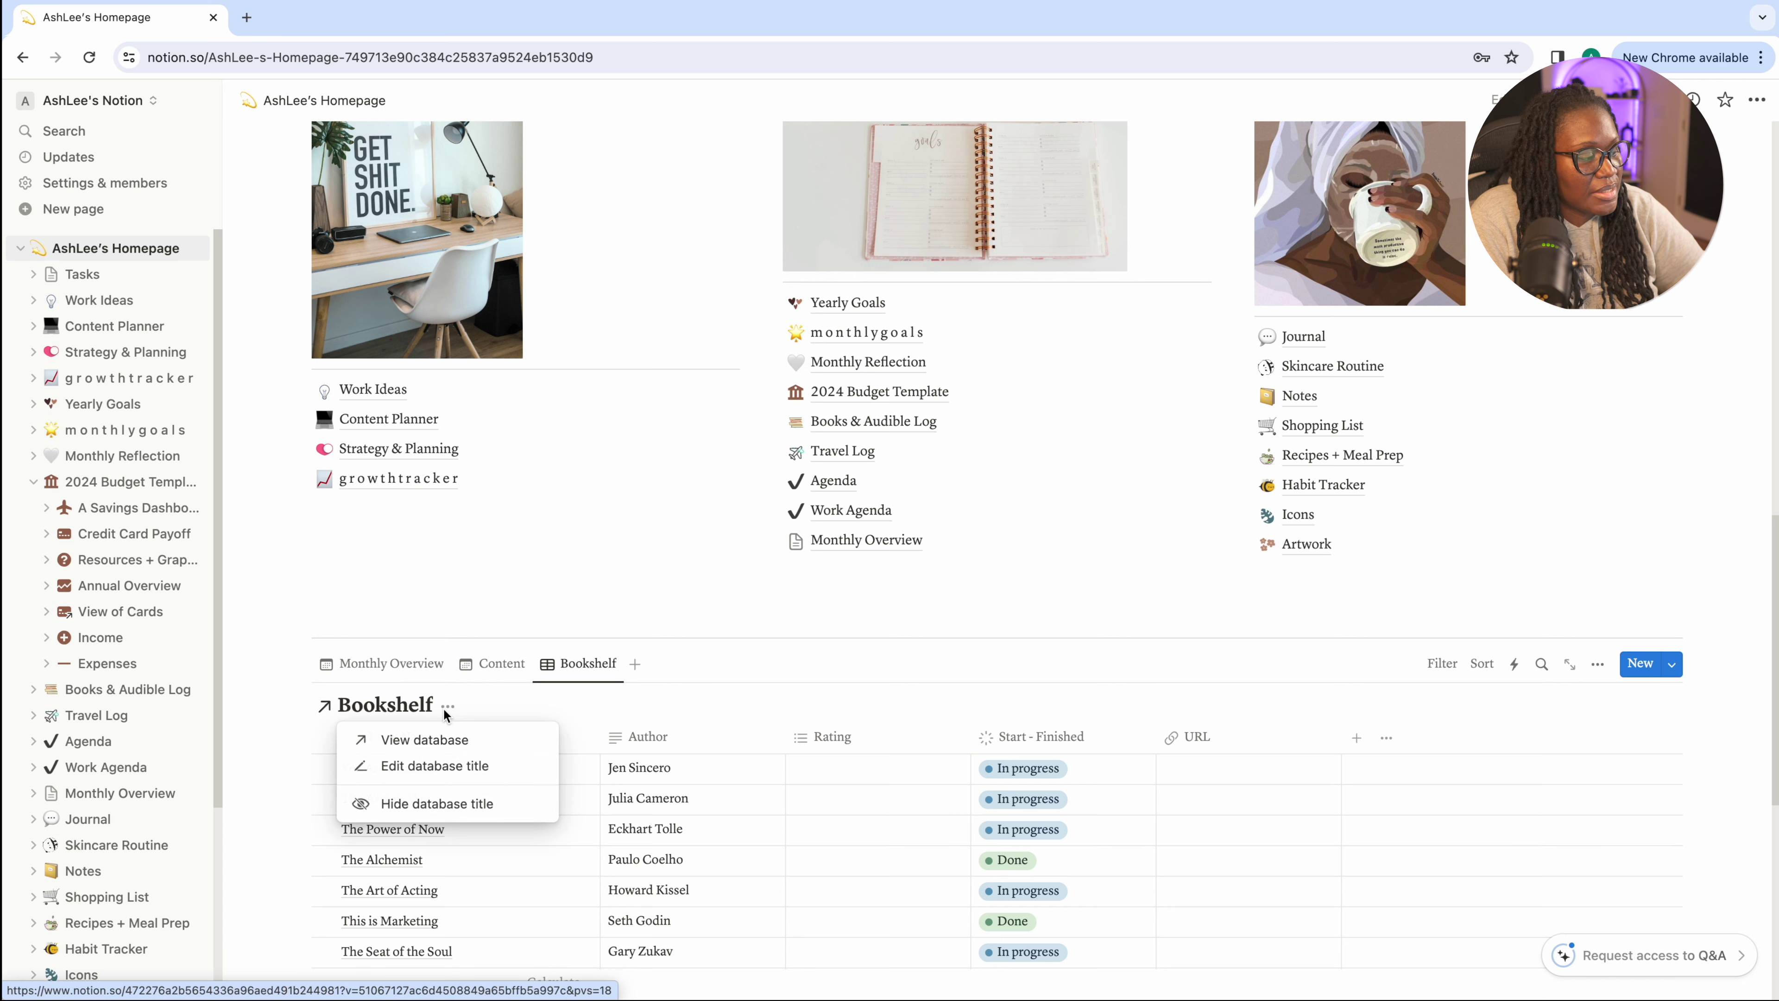
left_click(481, 804)
scroll(658, 696, "up", 10)
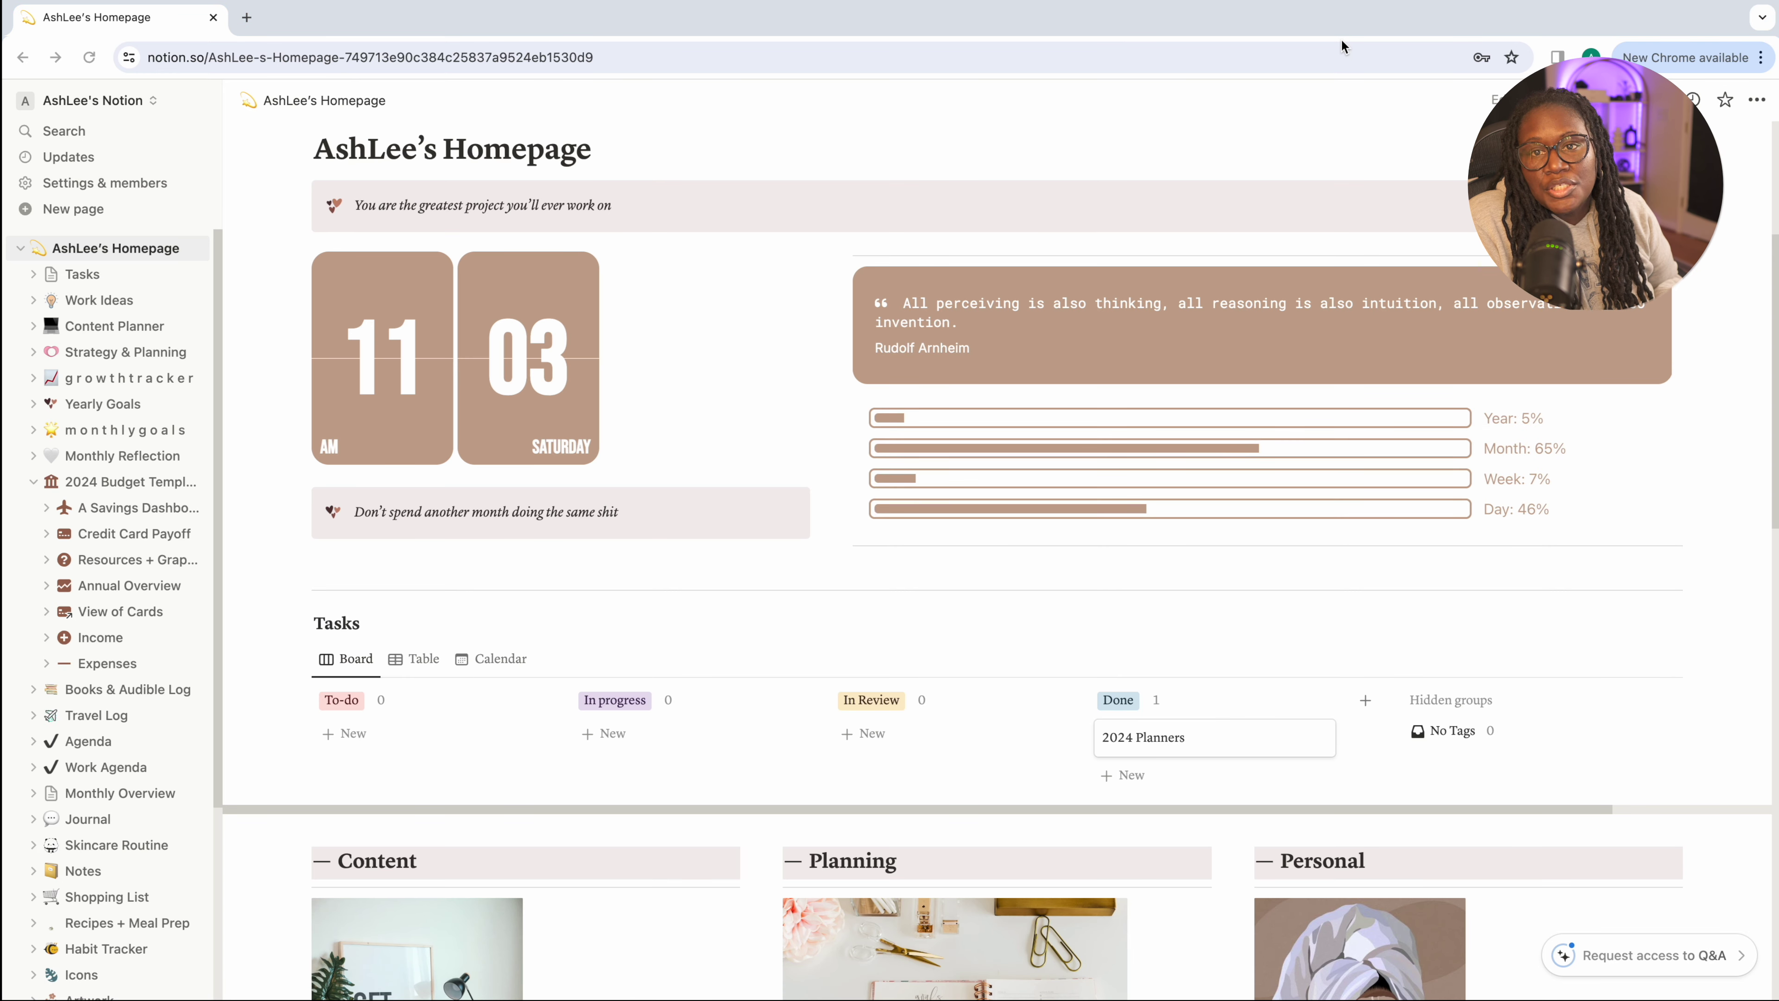
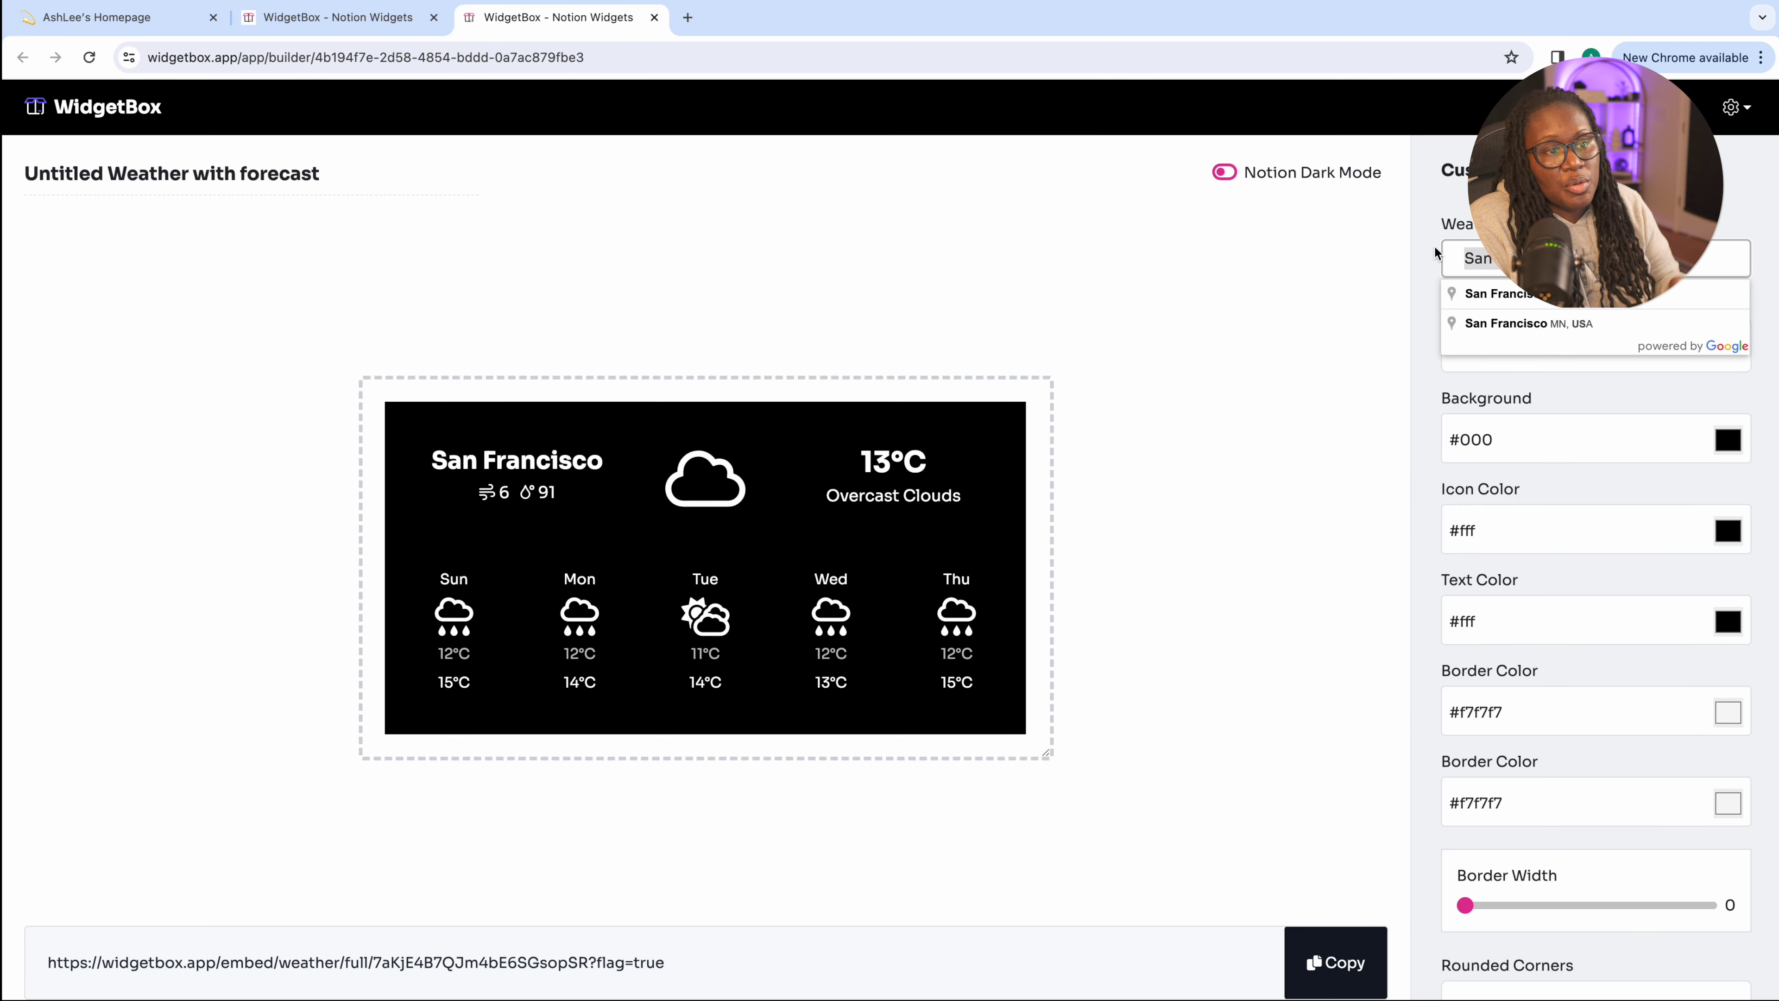
Set the WidgetBox weather widget's location to Charlotte
key("ctrl+a")
type("Charlotte")
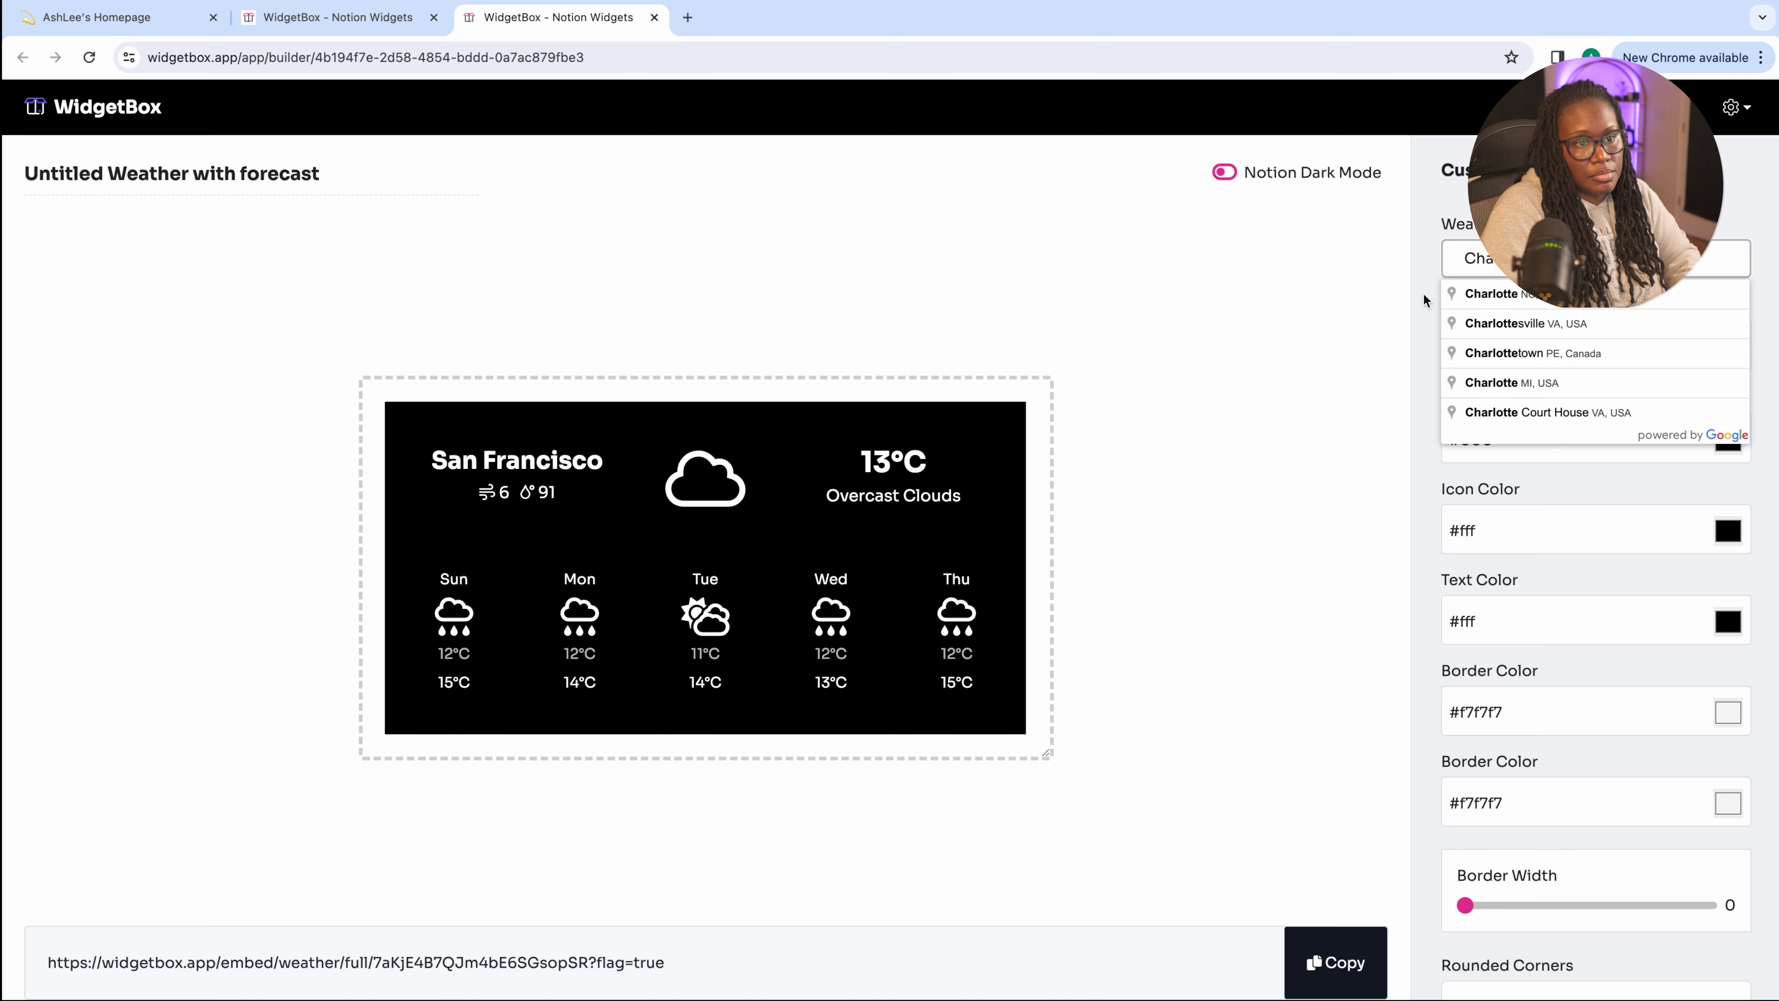
left_click(1544, 384)
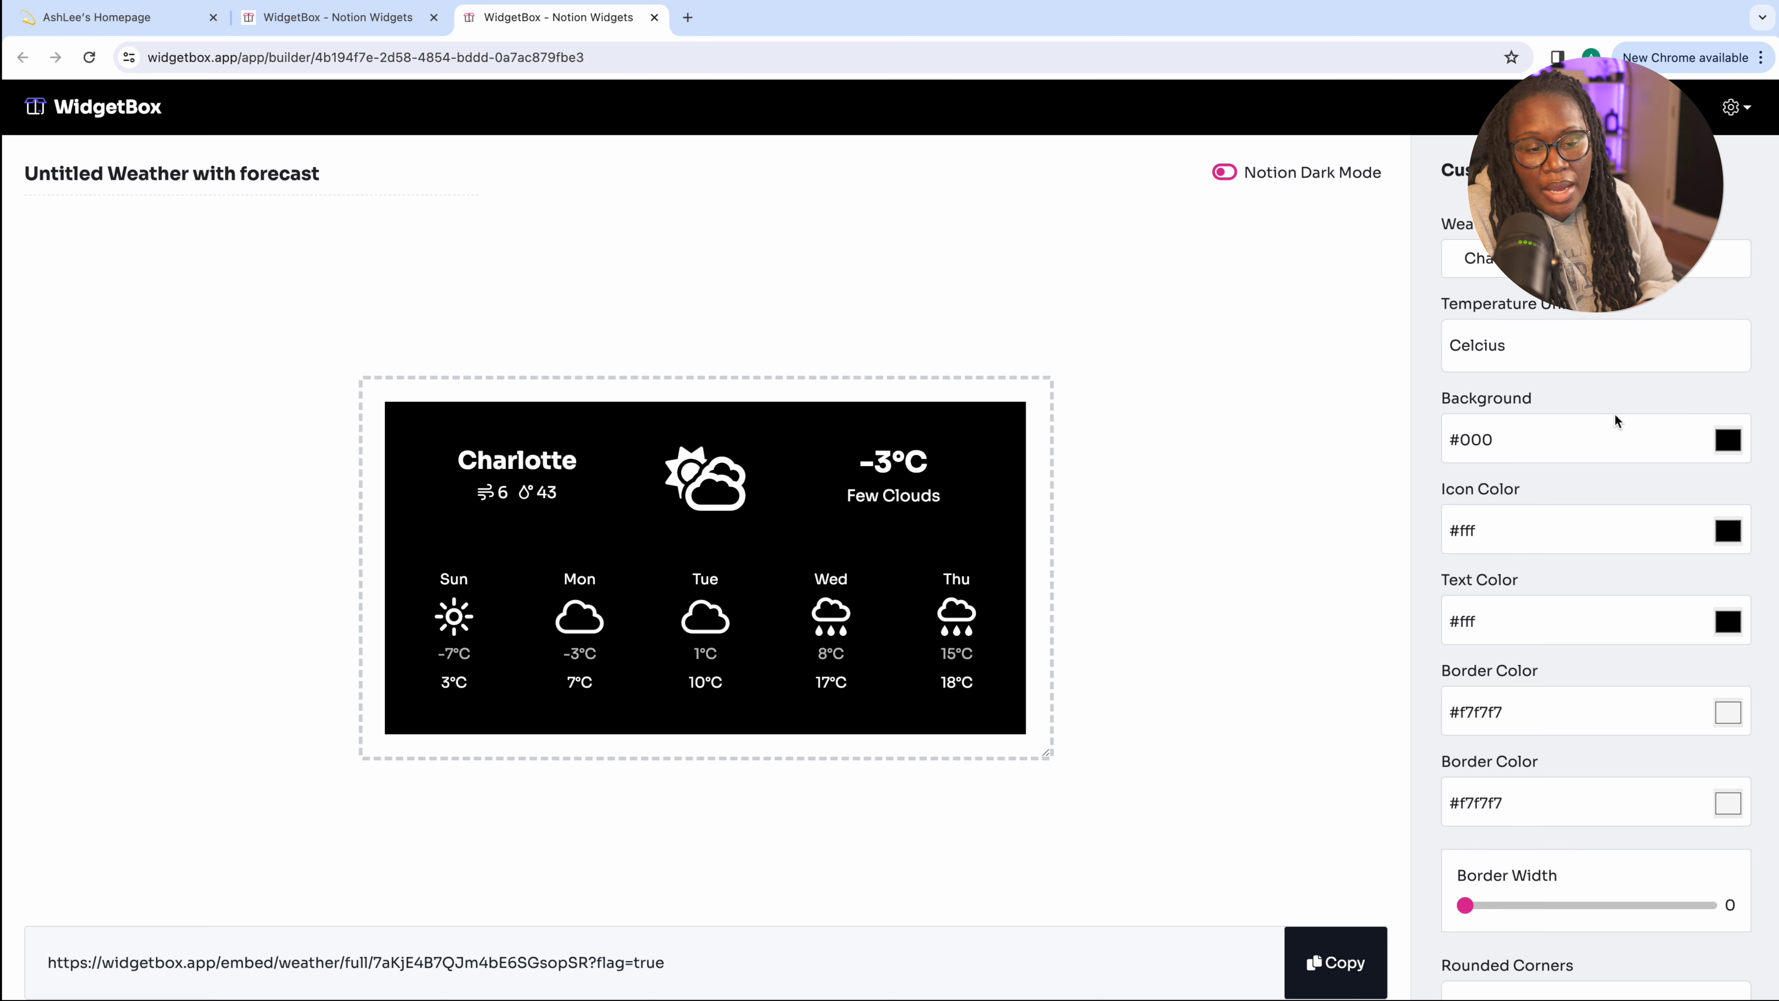
Change the weather widget's background color to the light beige #d5d3c8
left_click(1729, 440)
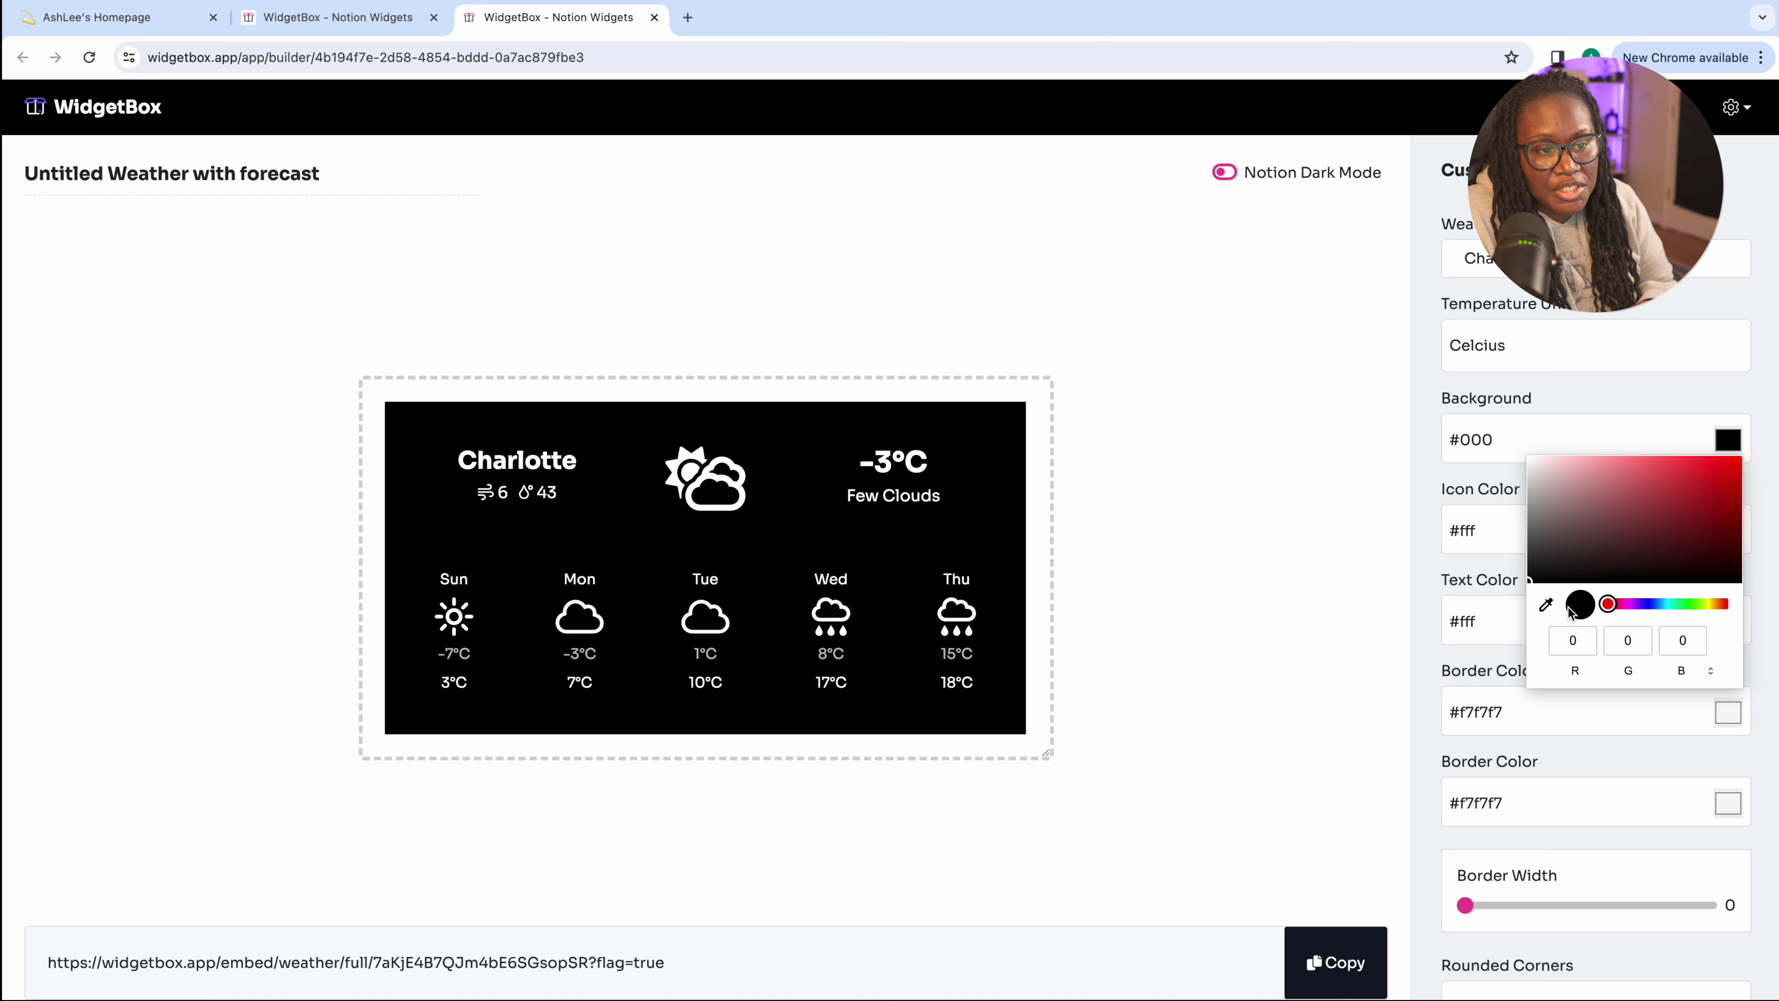
left_click_drag(1604, 605, 1711, 604)
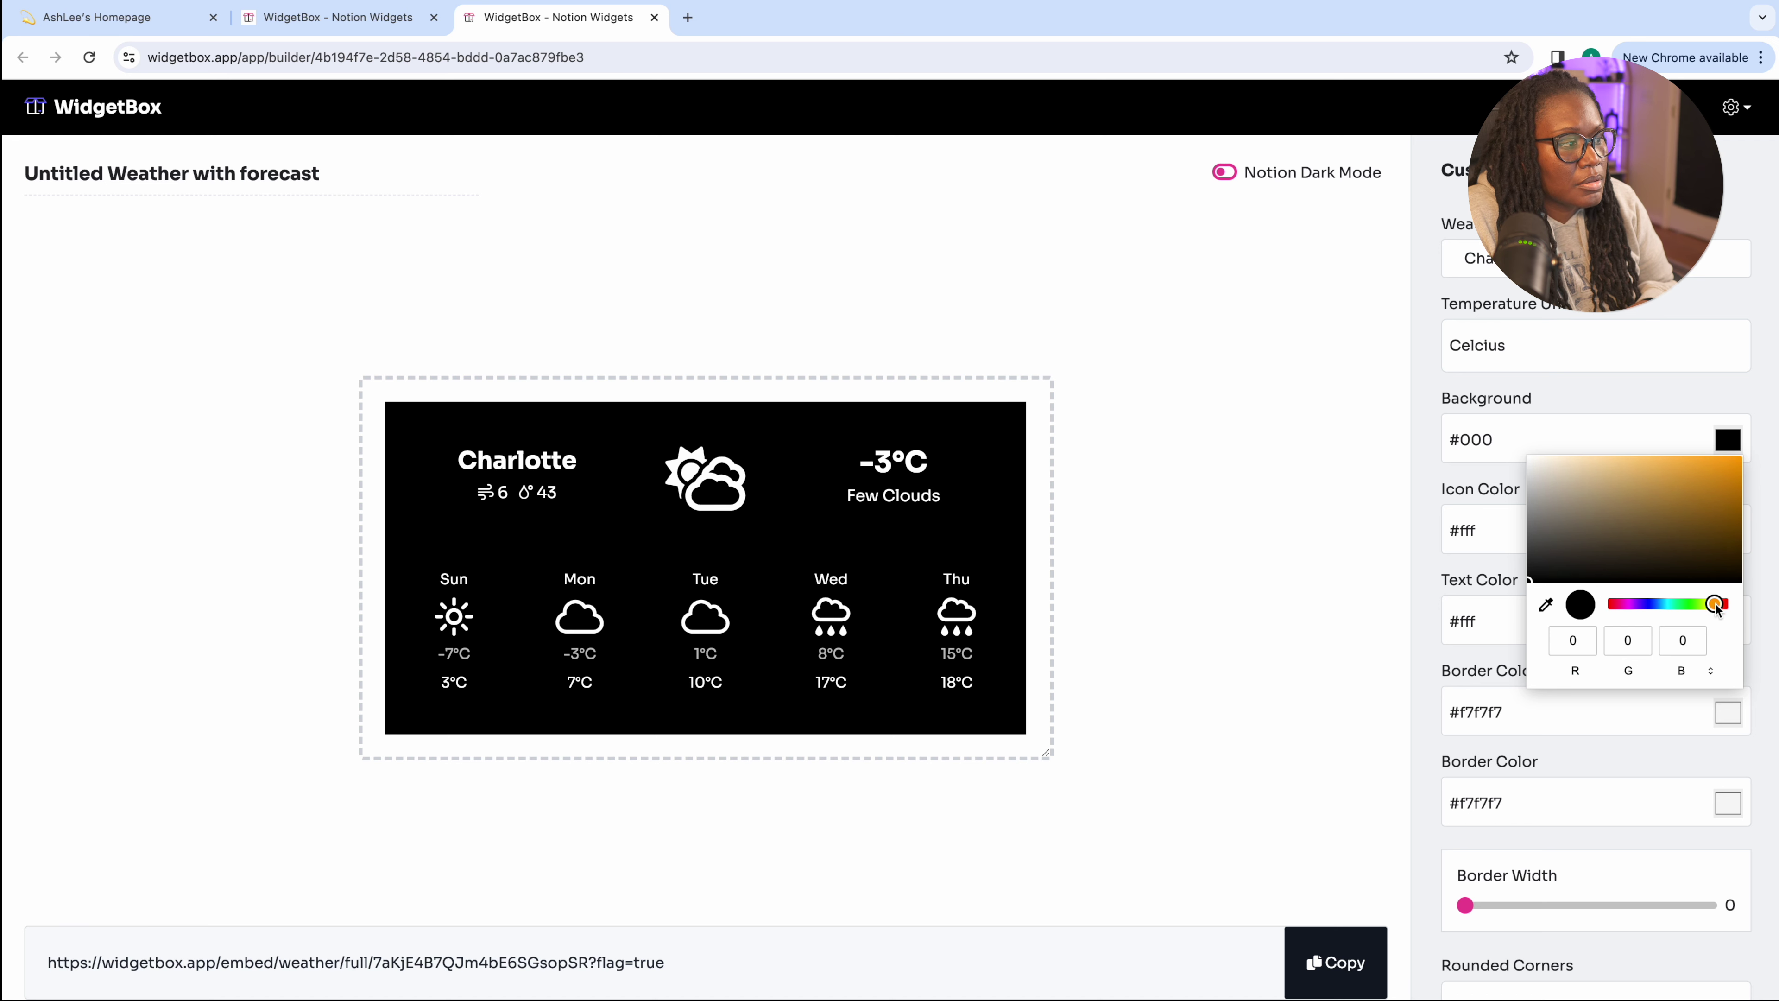
left_click(1544, 475)
left_click_drag(1544, 476, 1543, 479)
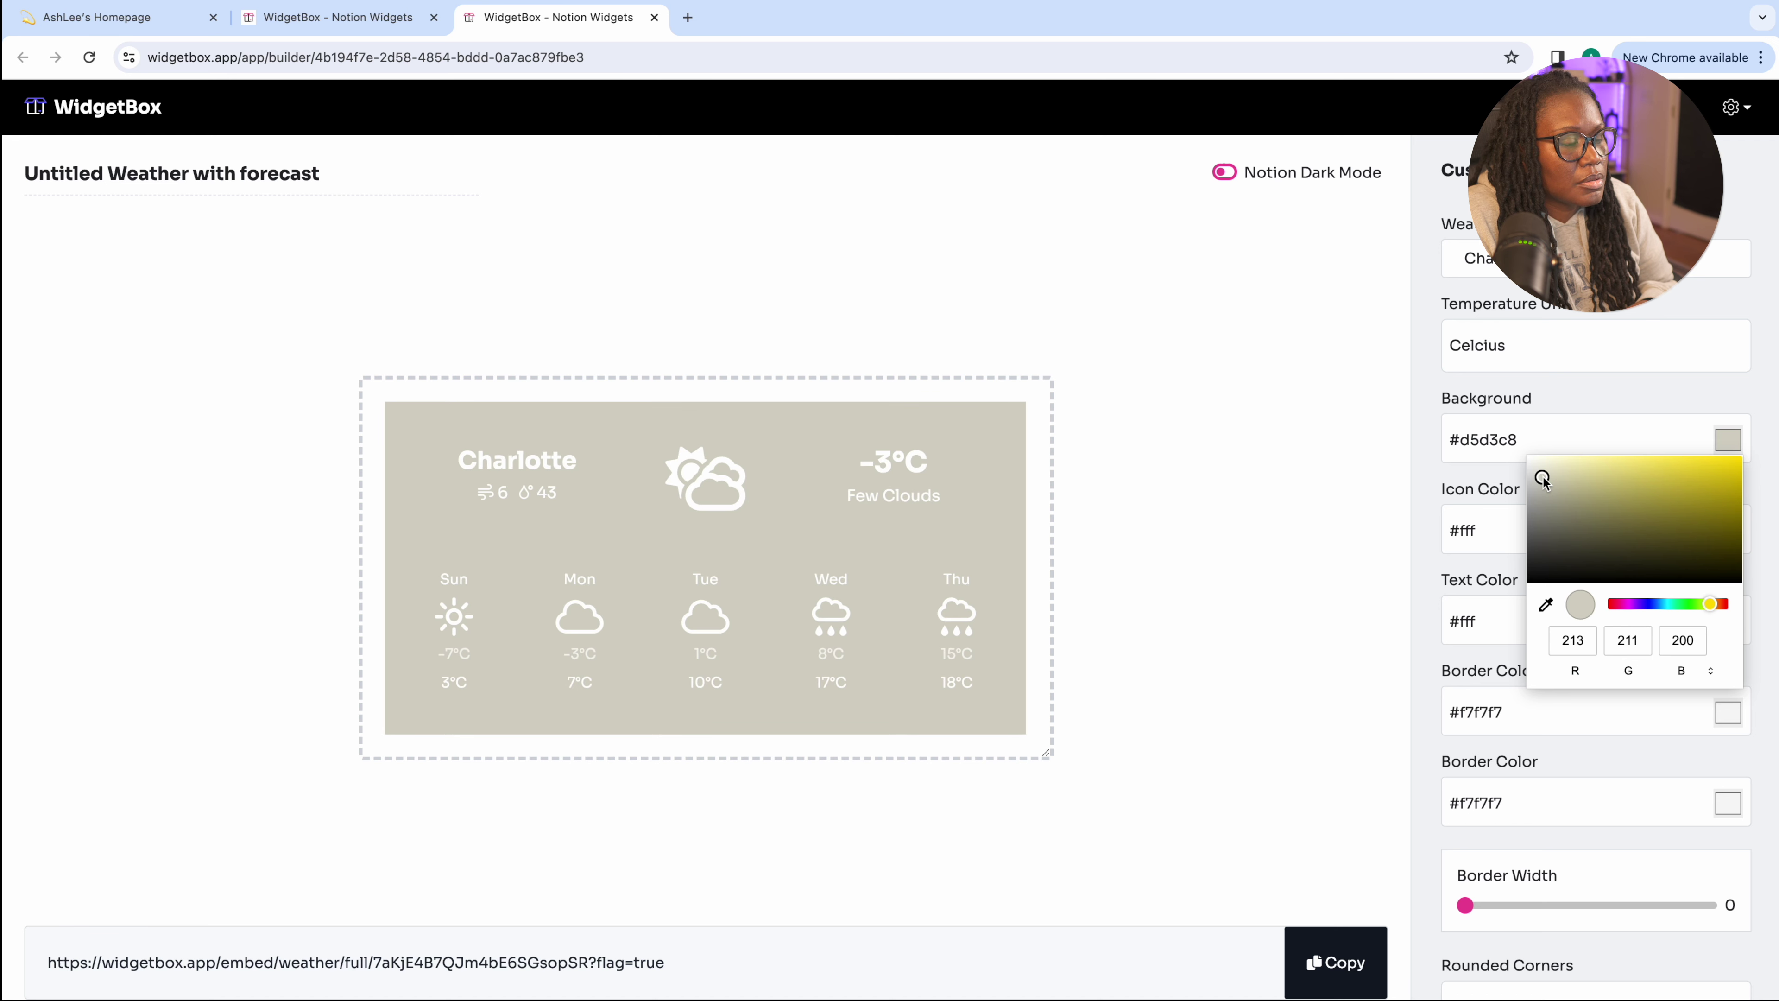
left_click(1777, 581)
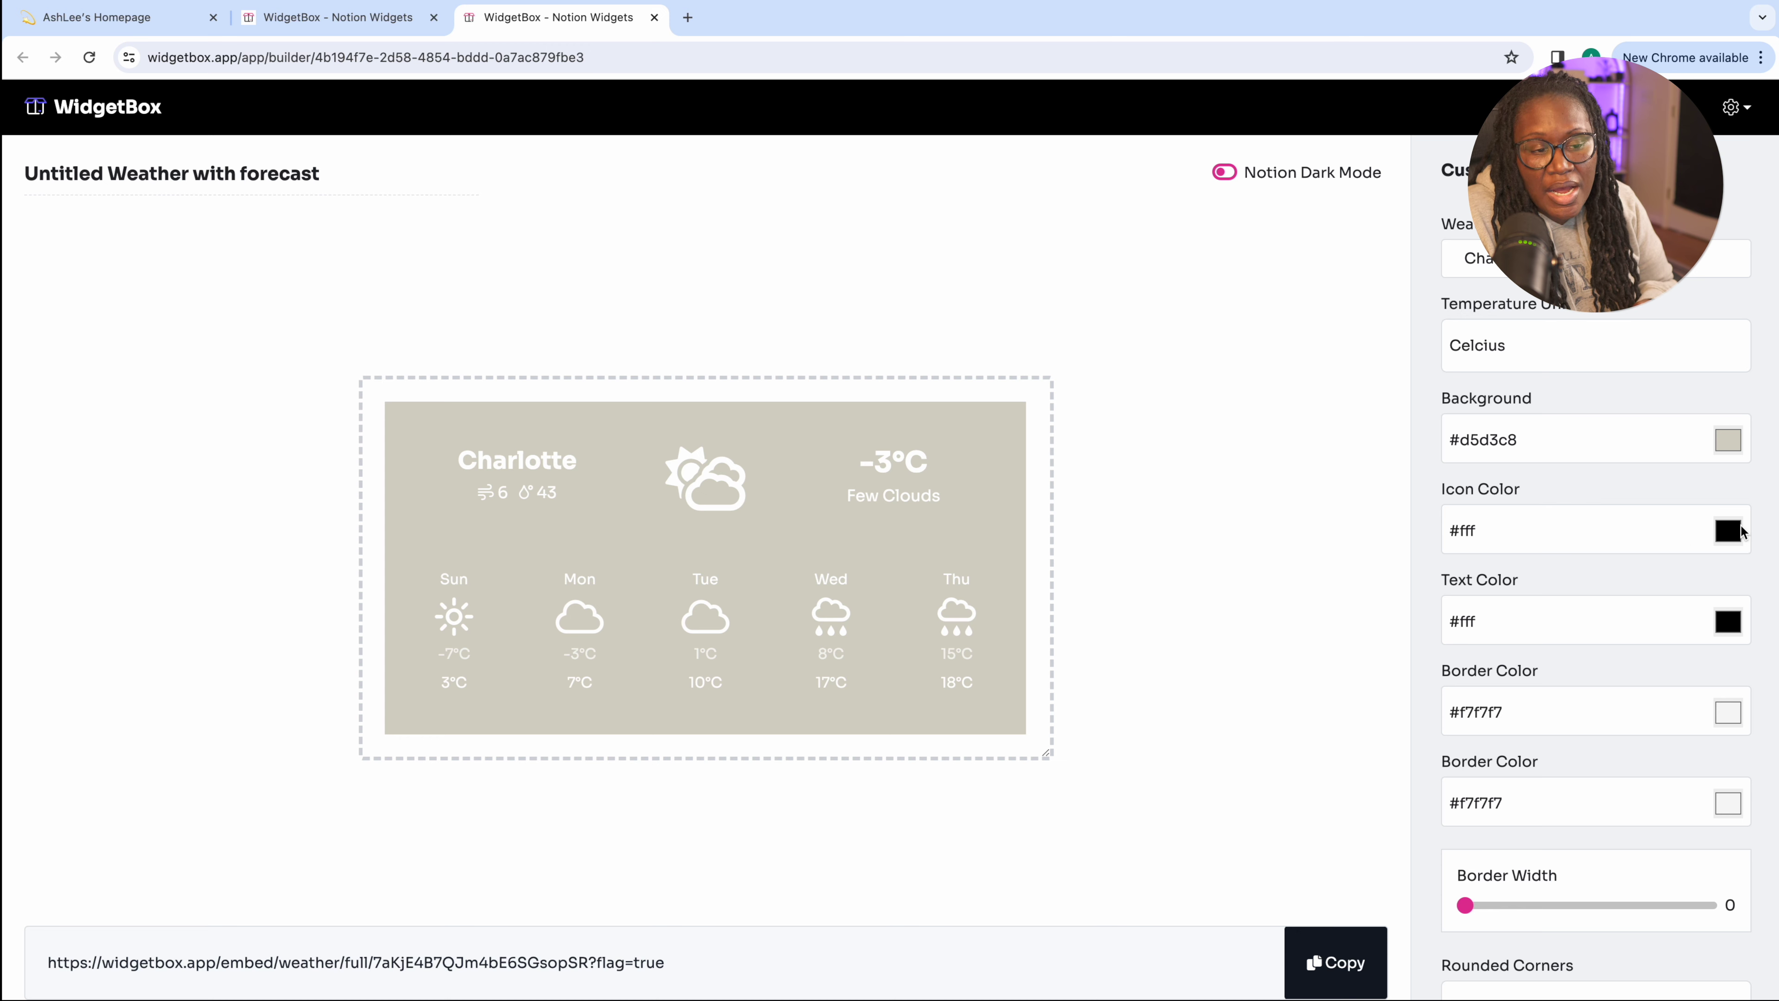
Copy the weather widget's embed link and switch back to the Notion homepage
scroll(1733, 643, "down", 2)
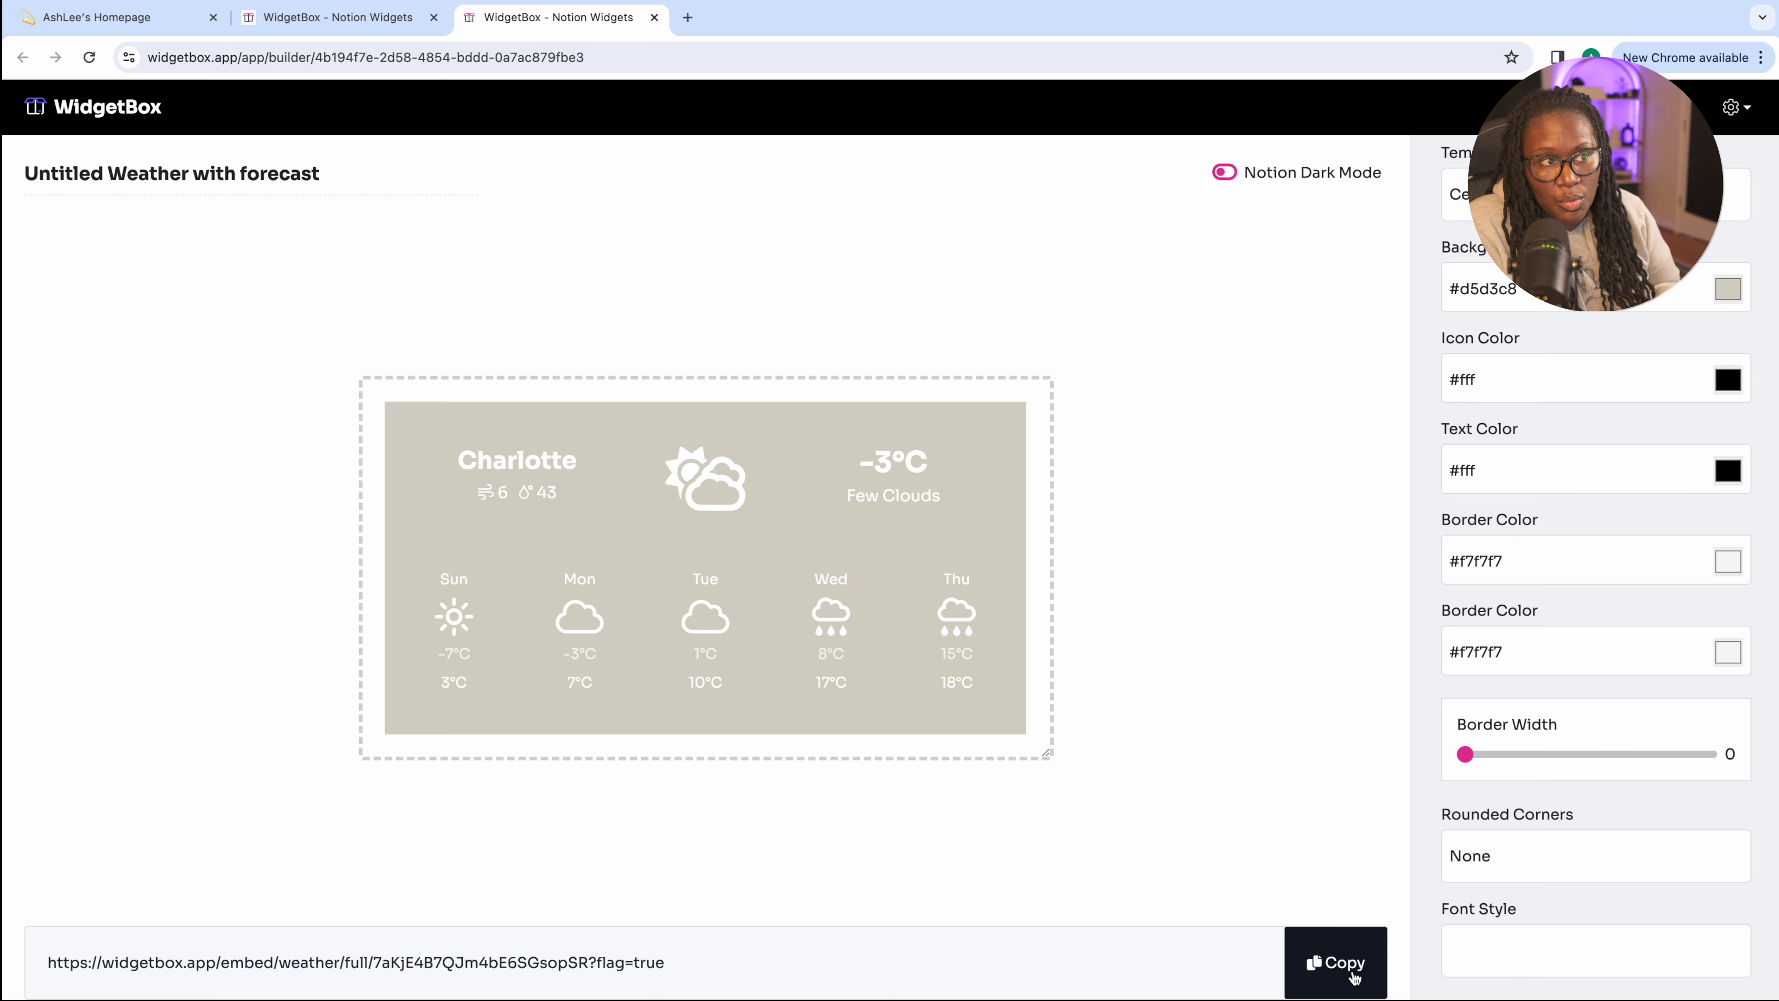
left_click(1337, 963)
mouse_move(329, 20)
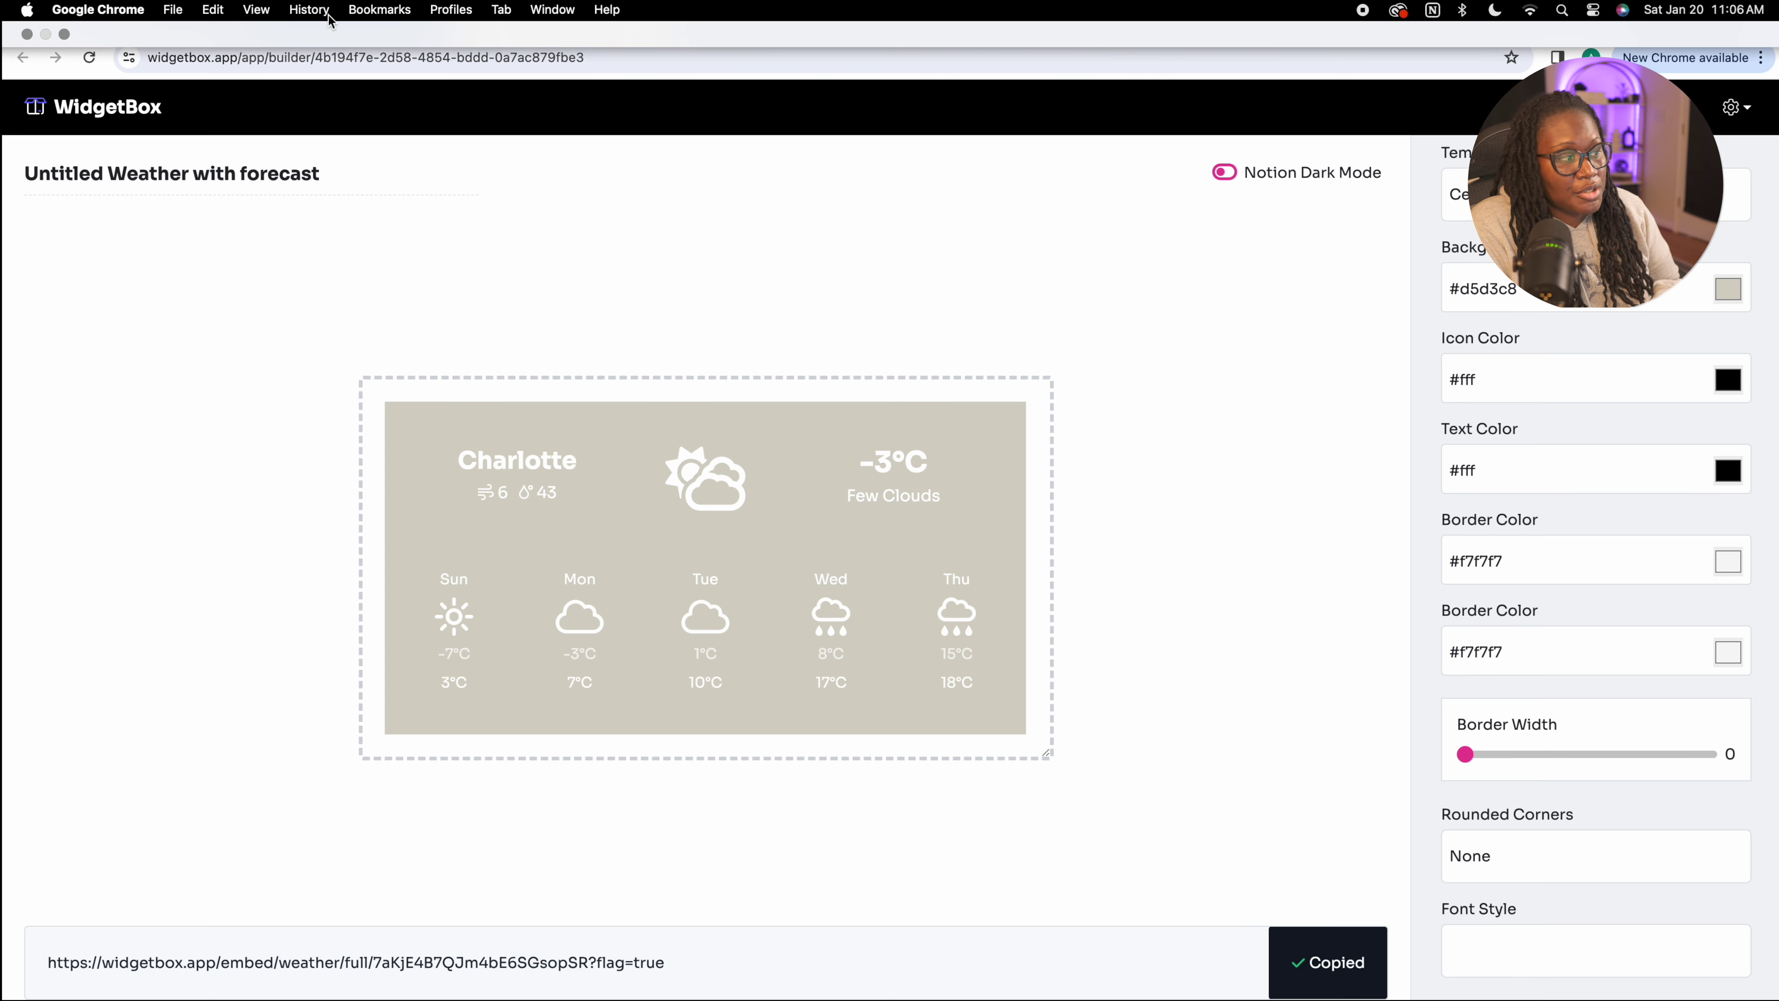
left_click(123, 19)
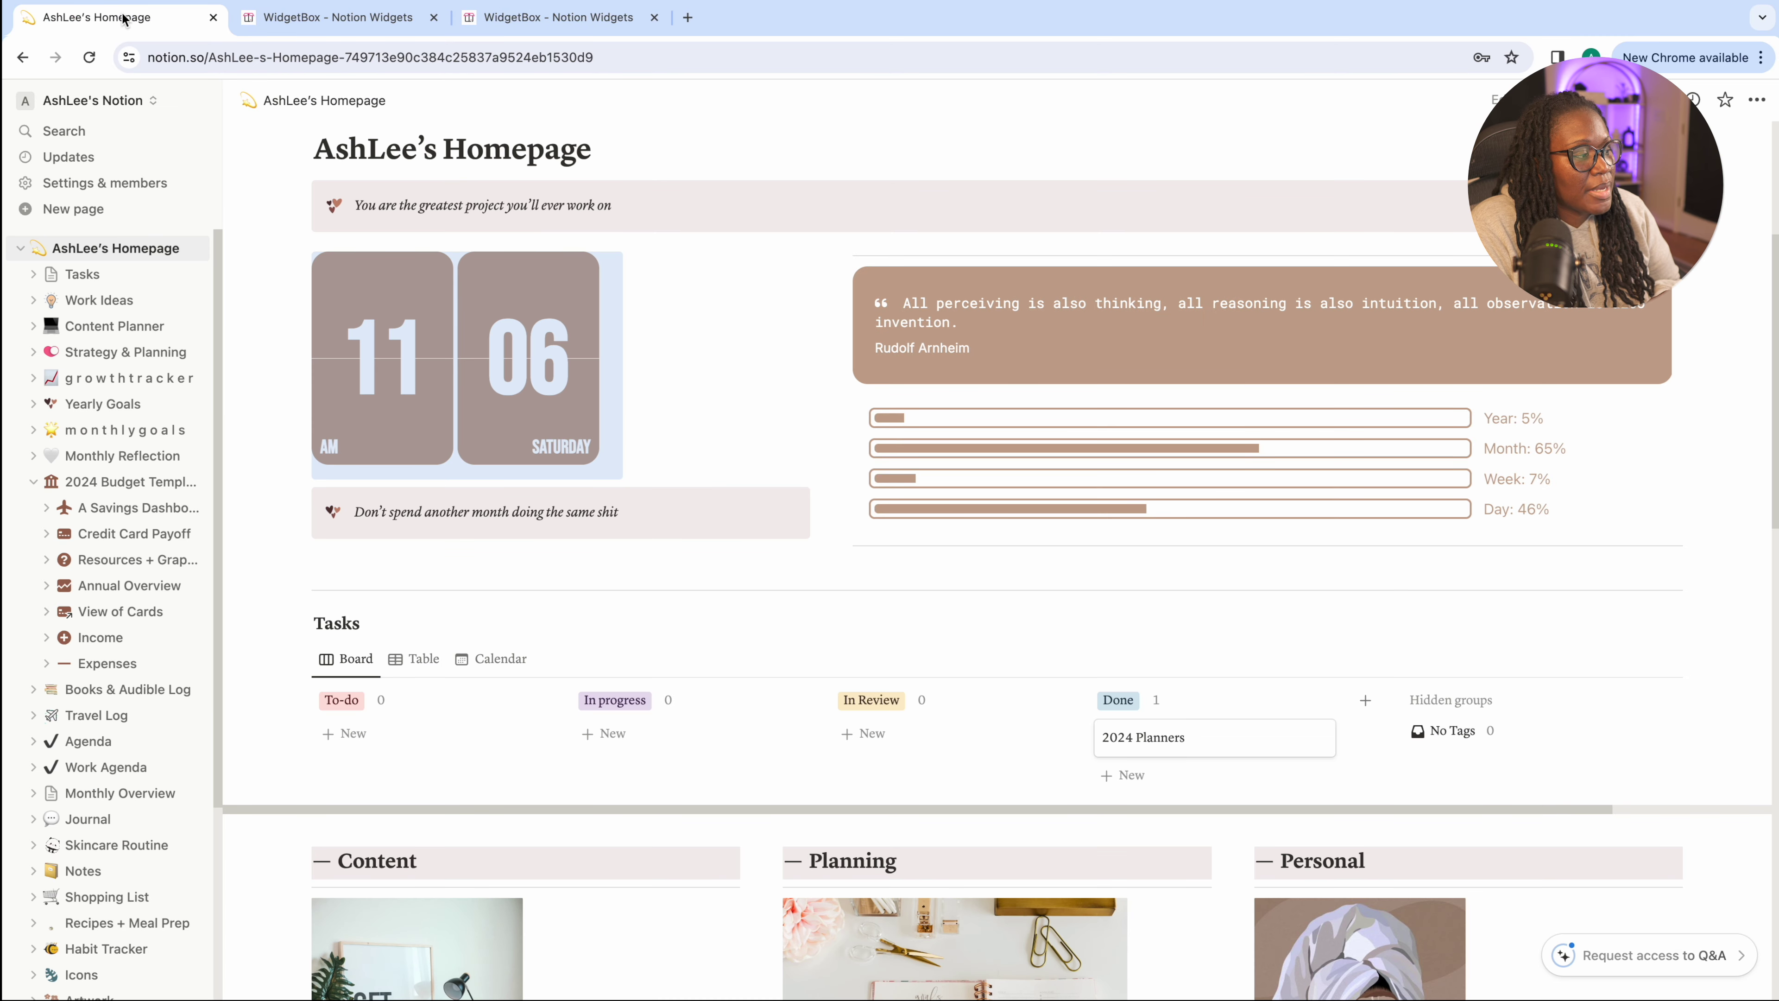
Add an empty block above the clock widget, paste the copied weather link there and turn it into an embed
left_click(431, 258)
right_click(431, 258)
key("Escape")
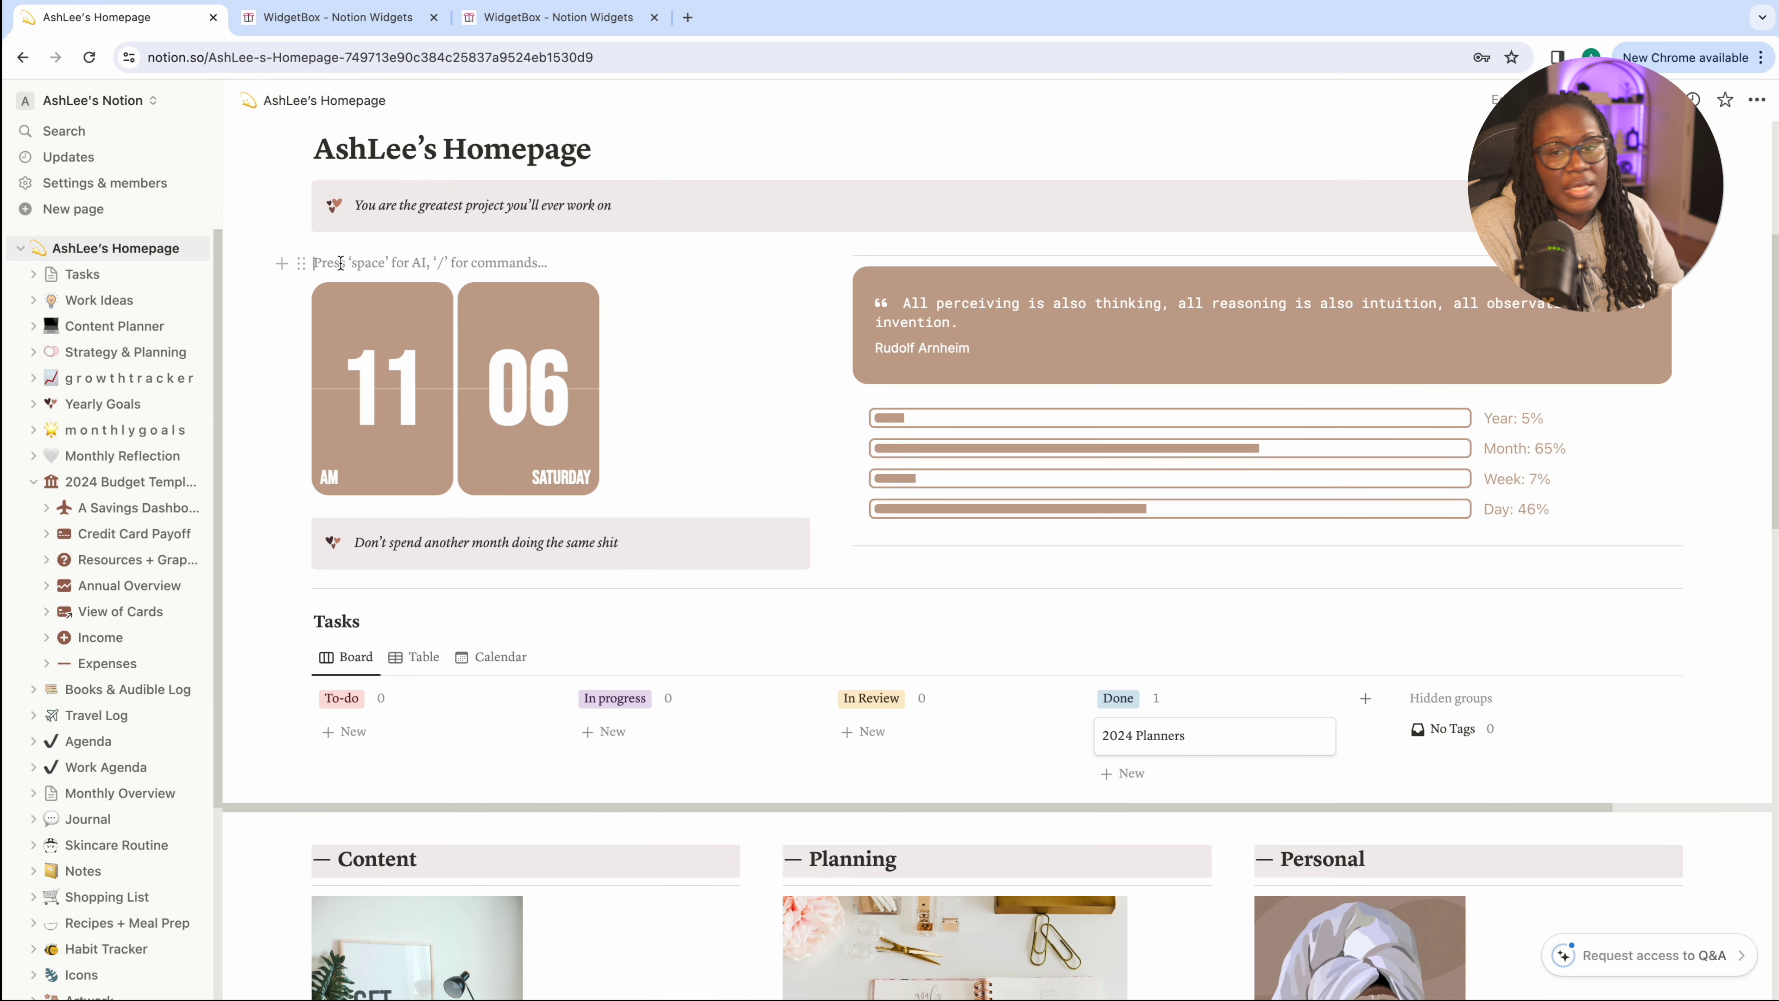
right_click(340, 263)
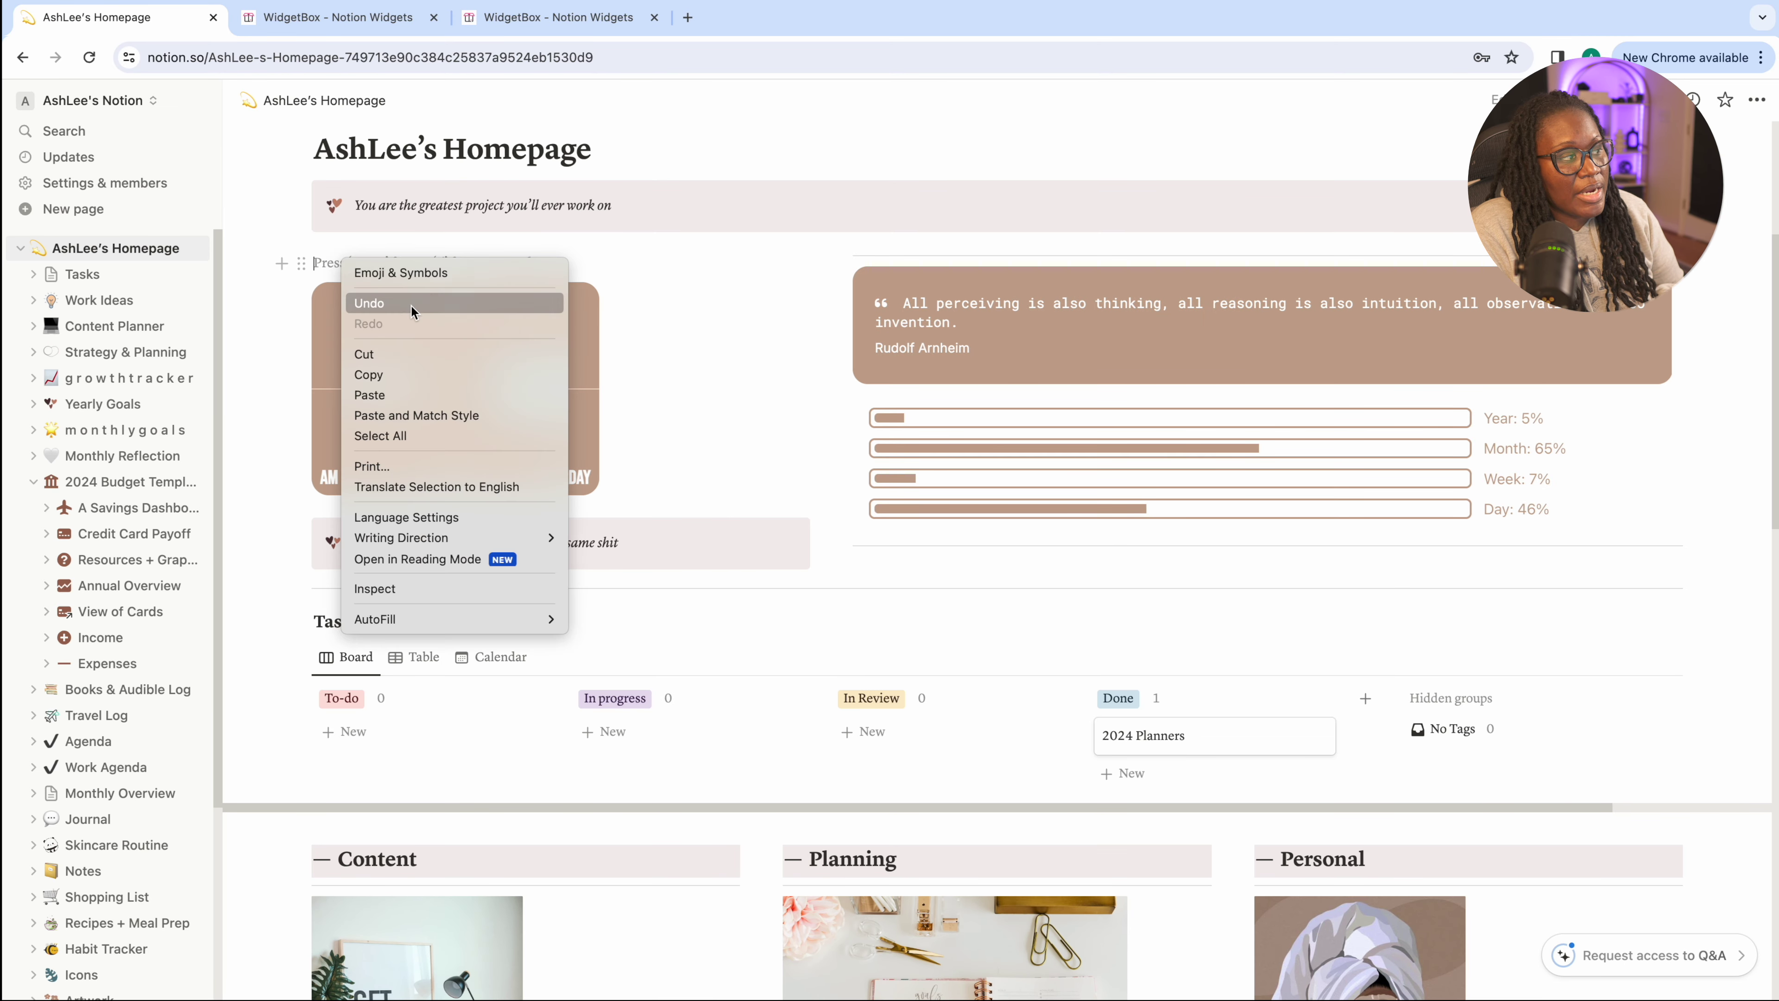
left_click(417, 403)
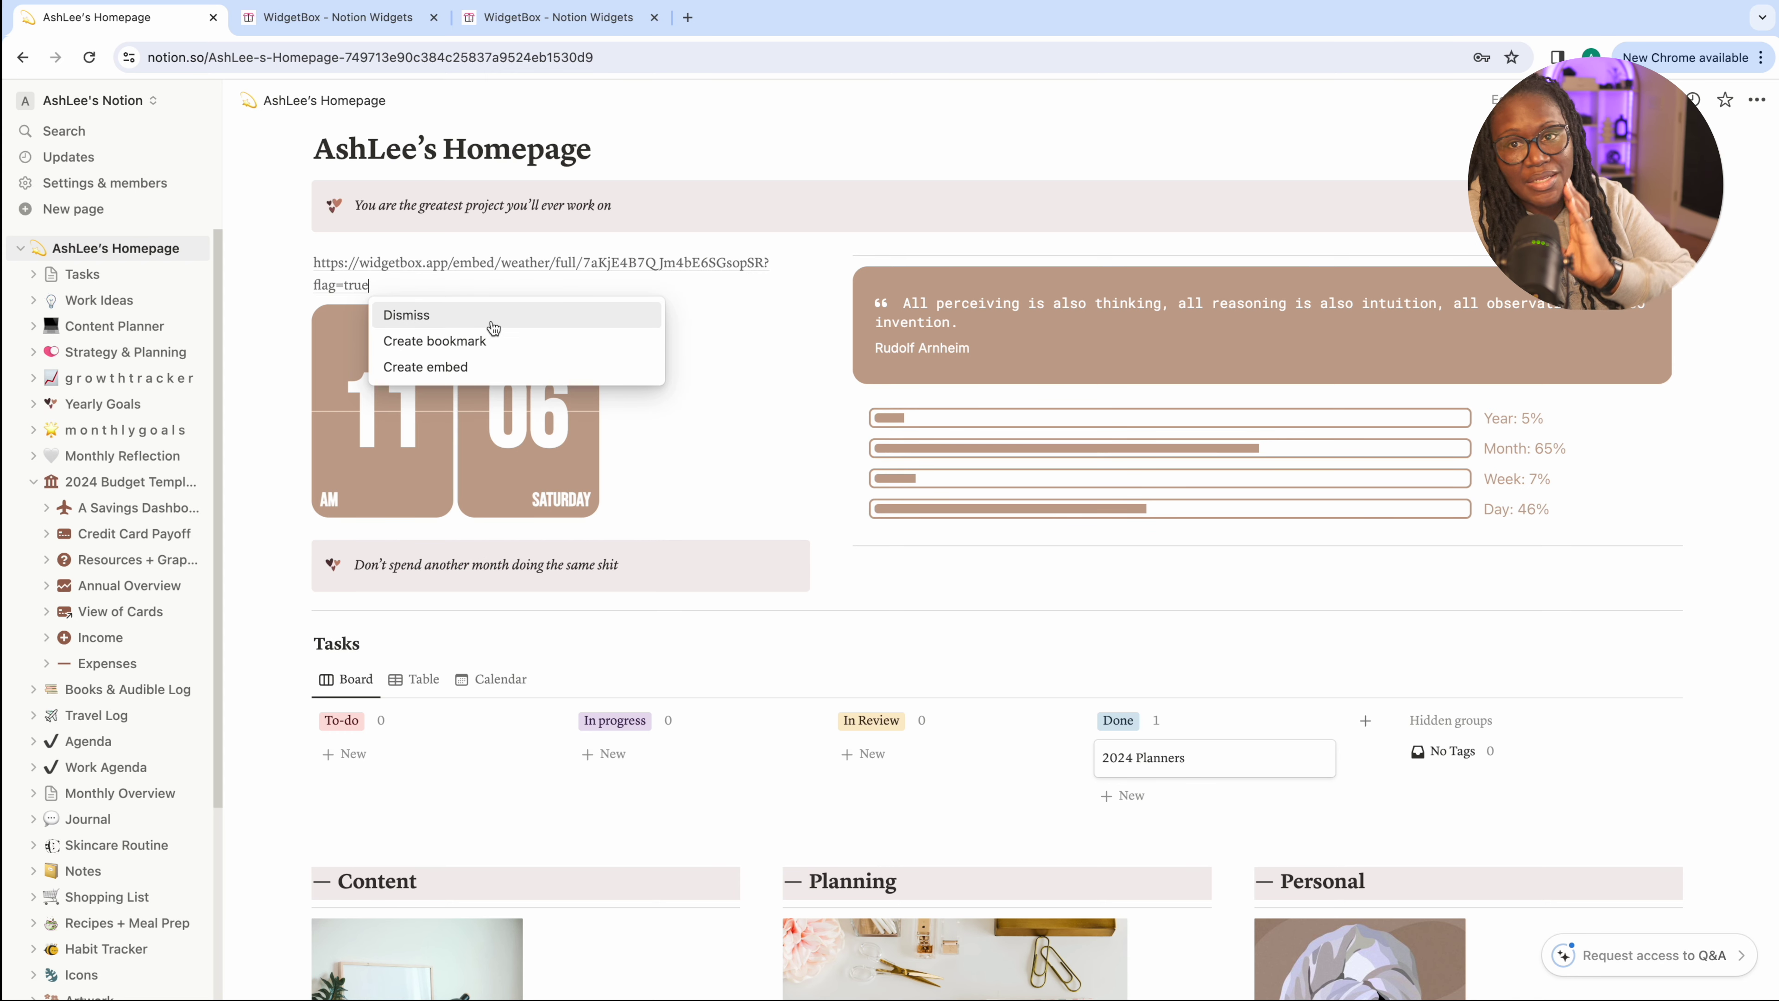
left_click(468, 368)
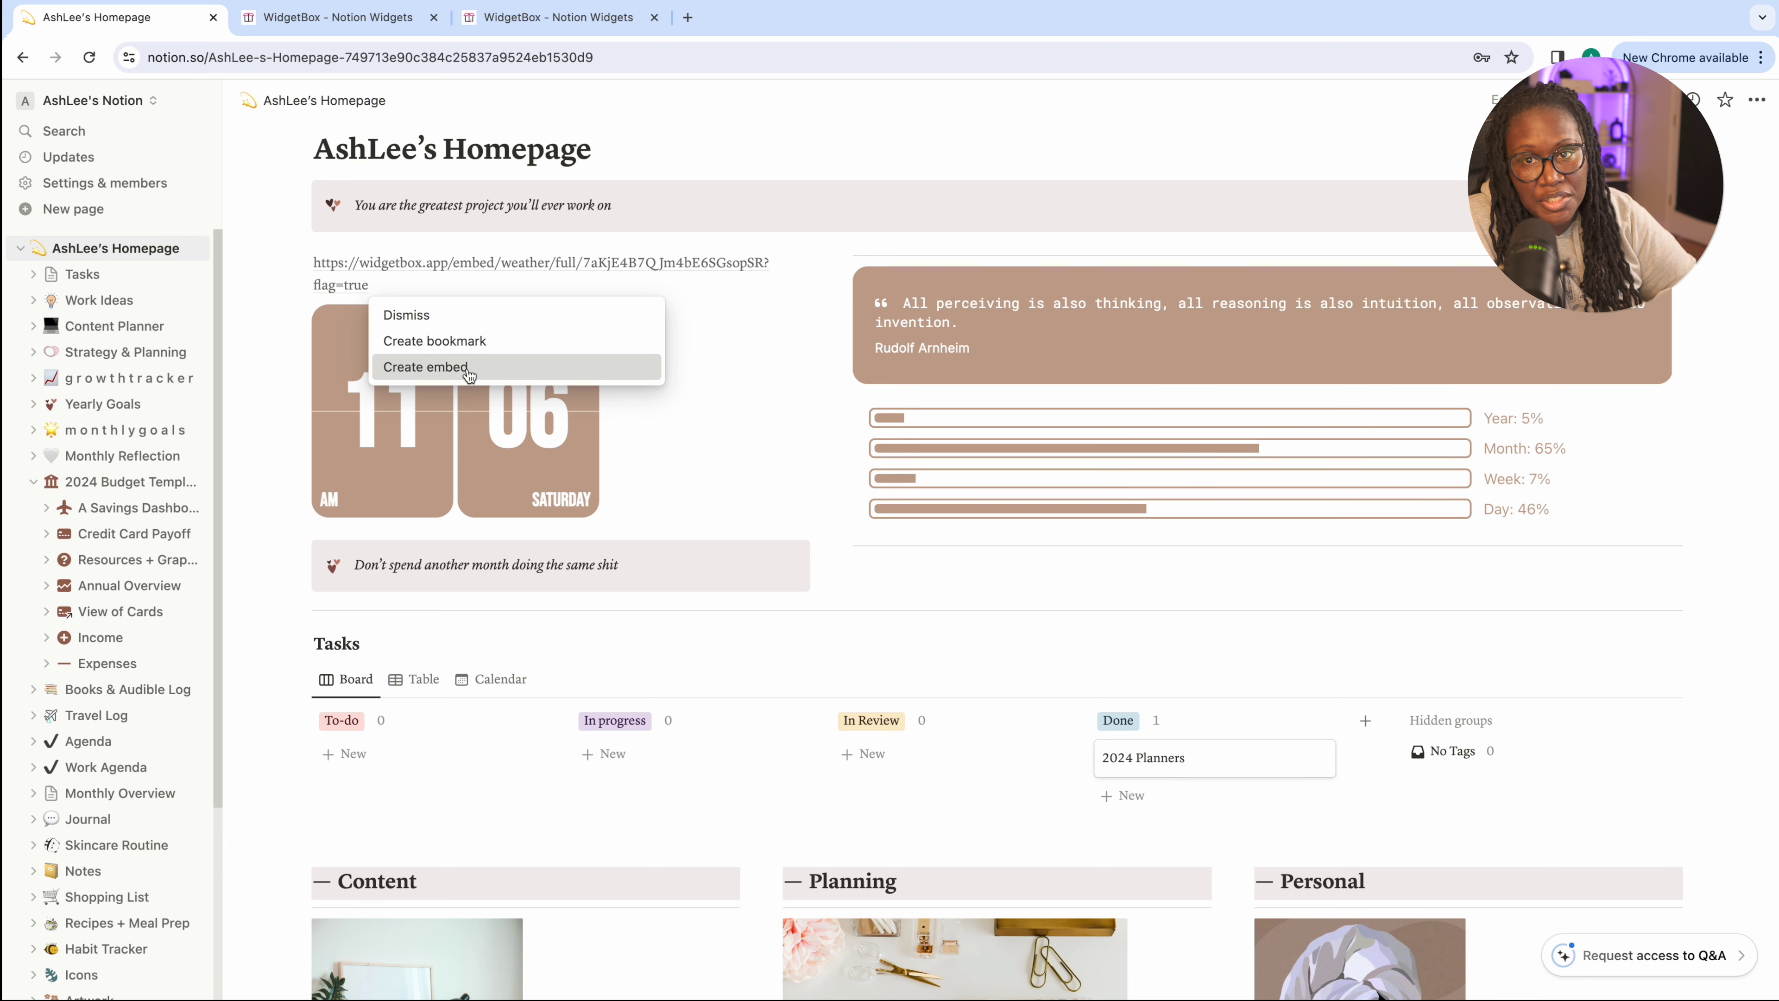
scroll(468, 375, "up", 5)
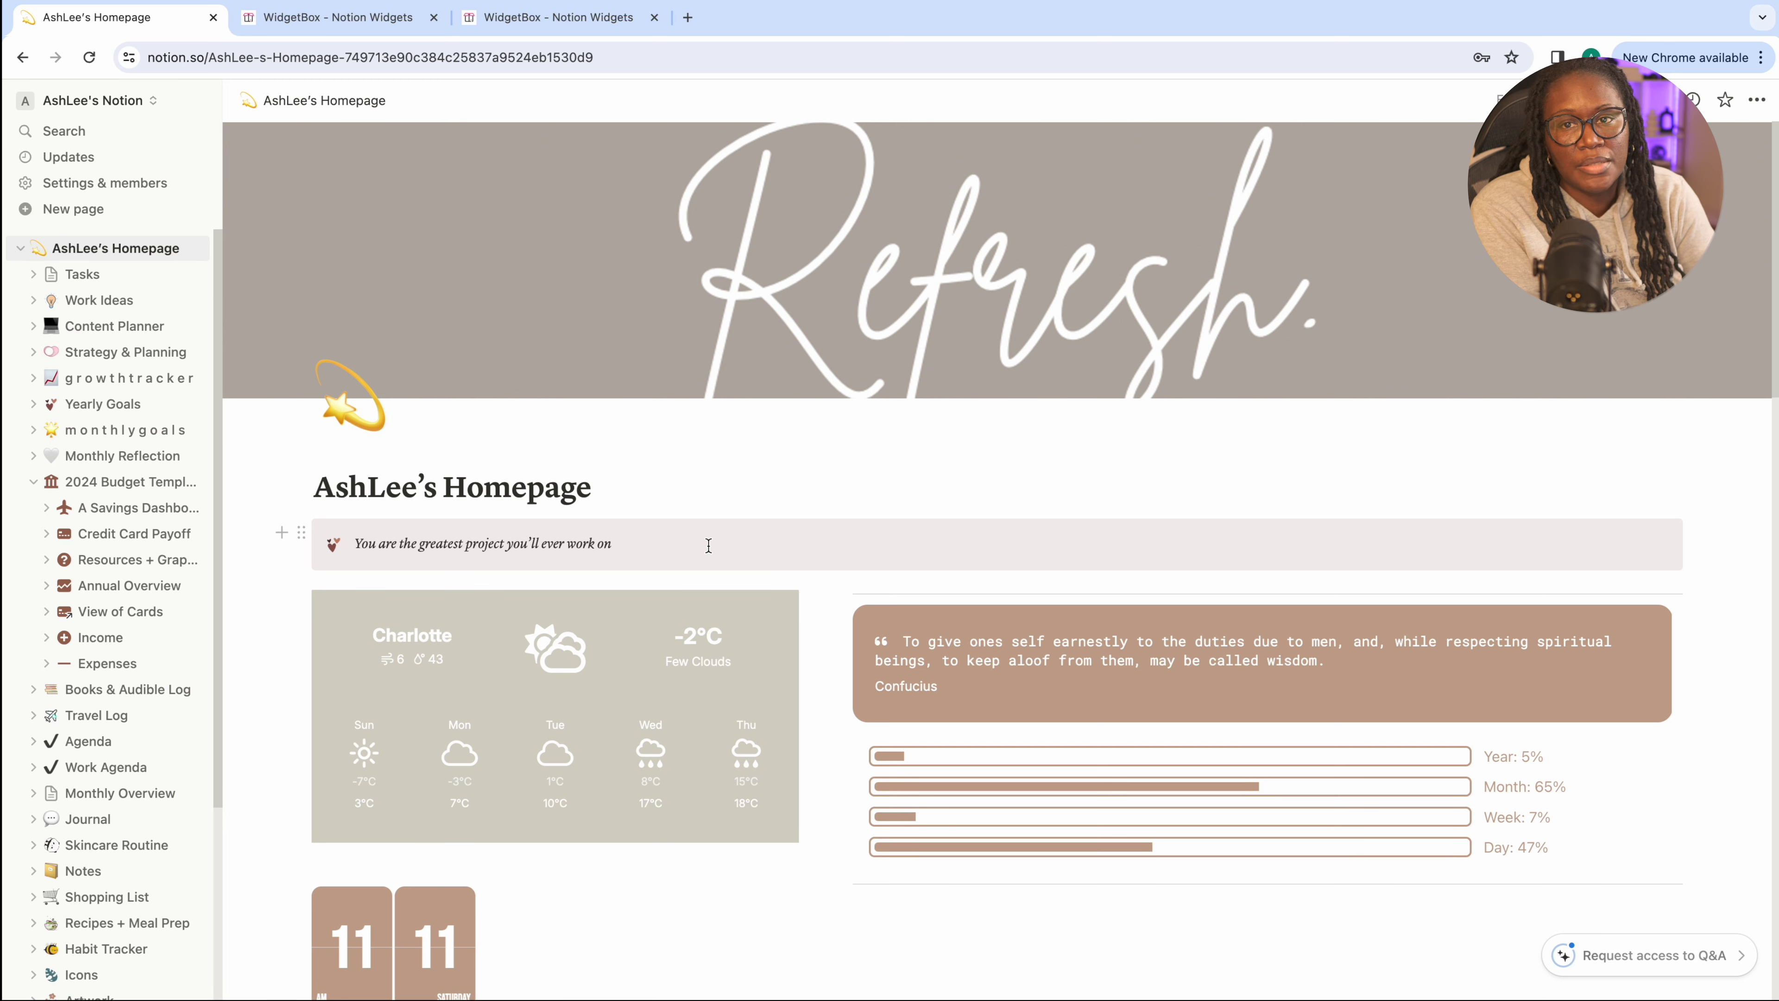
Open the Content Planner page and try out list formats on the empty bullet under Brain Dump
left_click(73, 326)
scroll(331, 425, "down", 5)
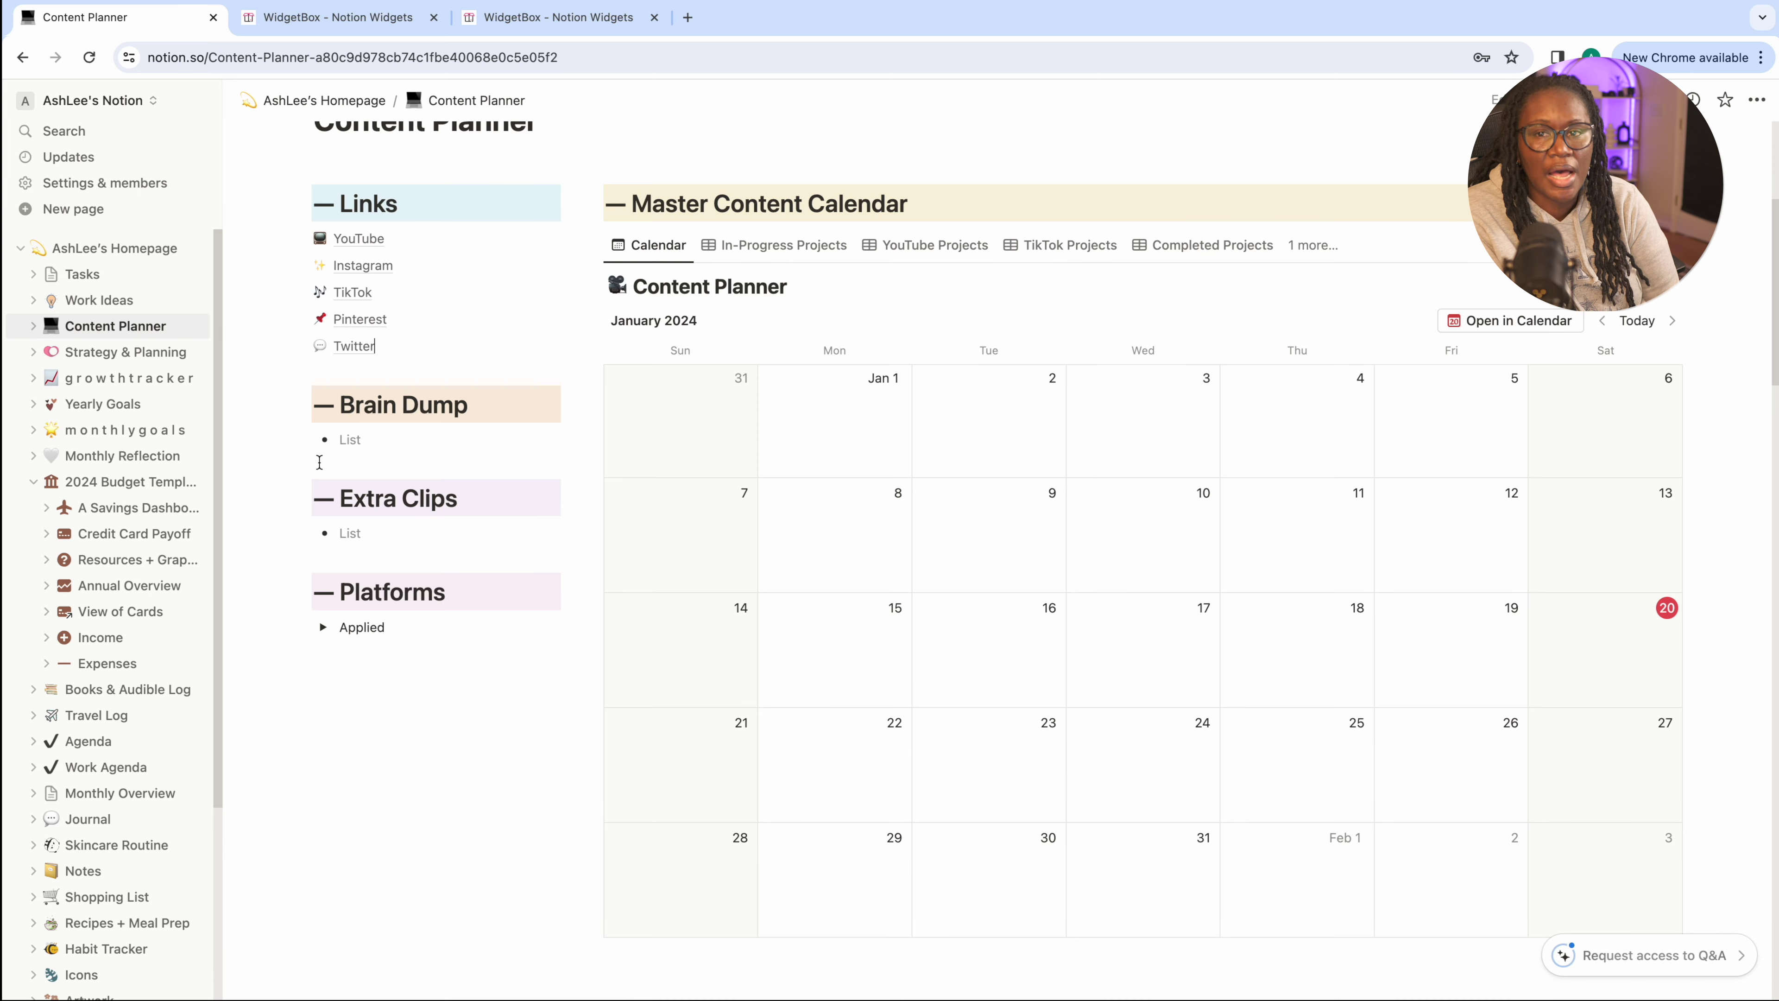
left_click(302, 441)
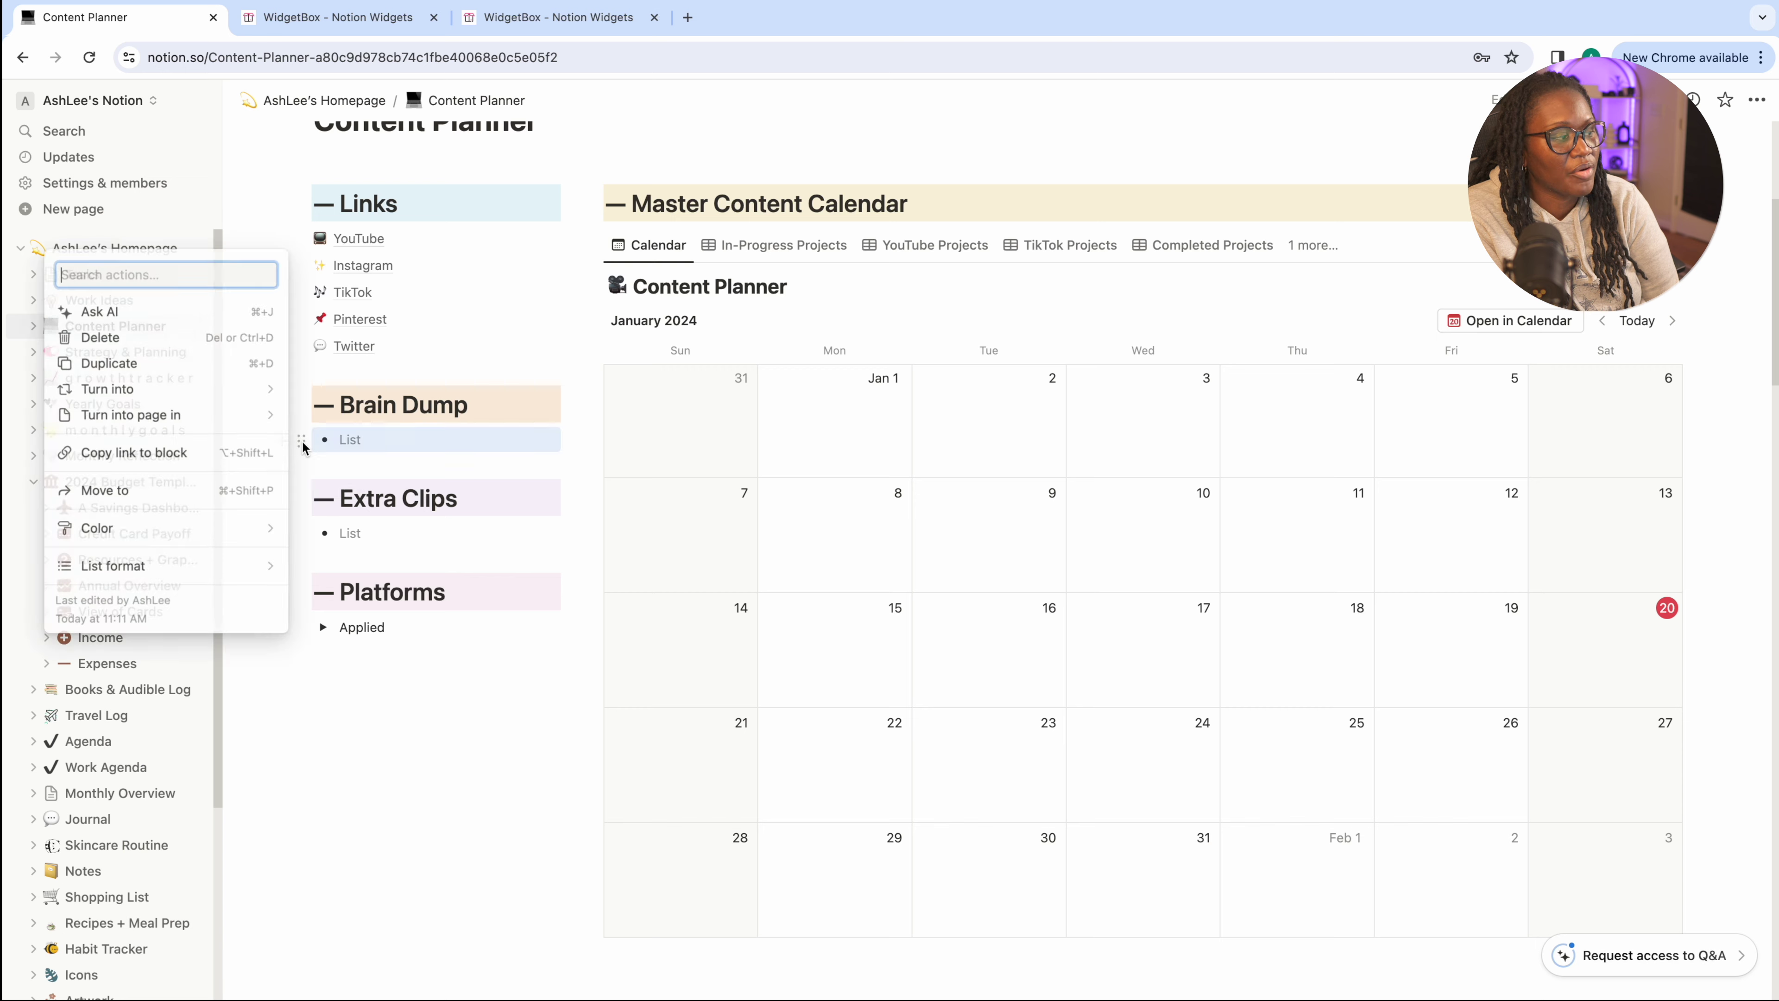
mouse_move(227, 578)
left_click(322, 591)
left_click(302, 441)
mouse_move(258, 565)
left_click(349, 620)
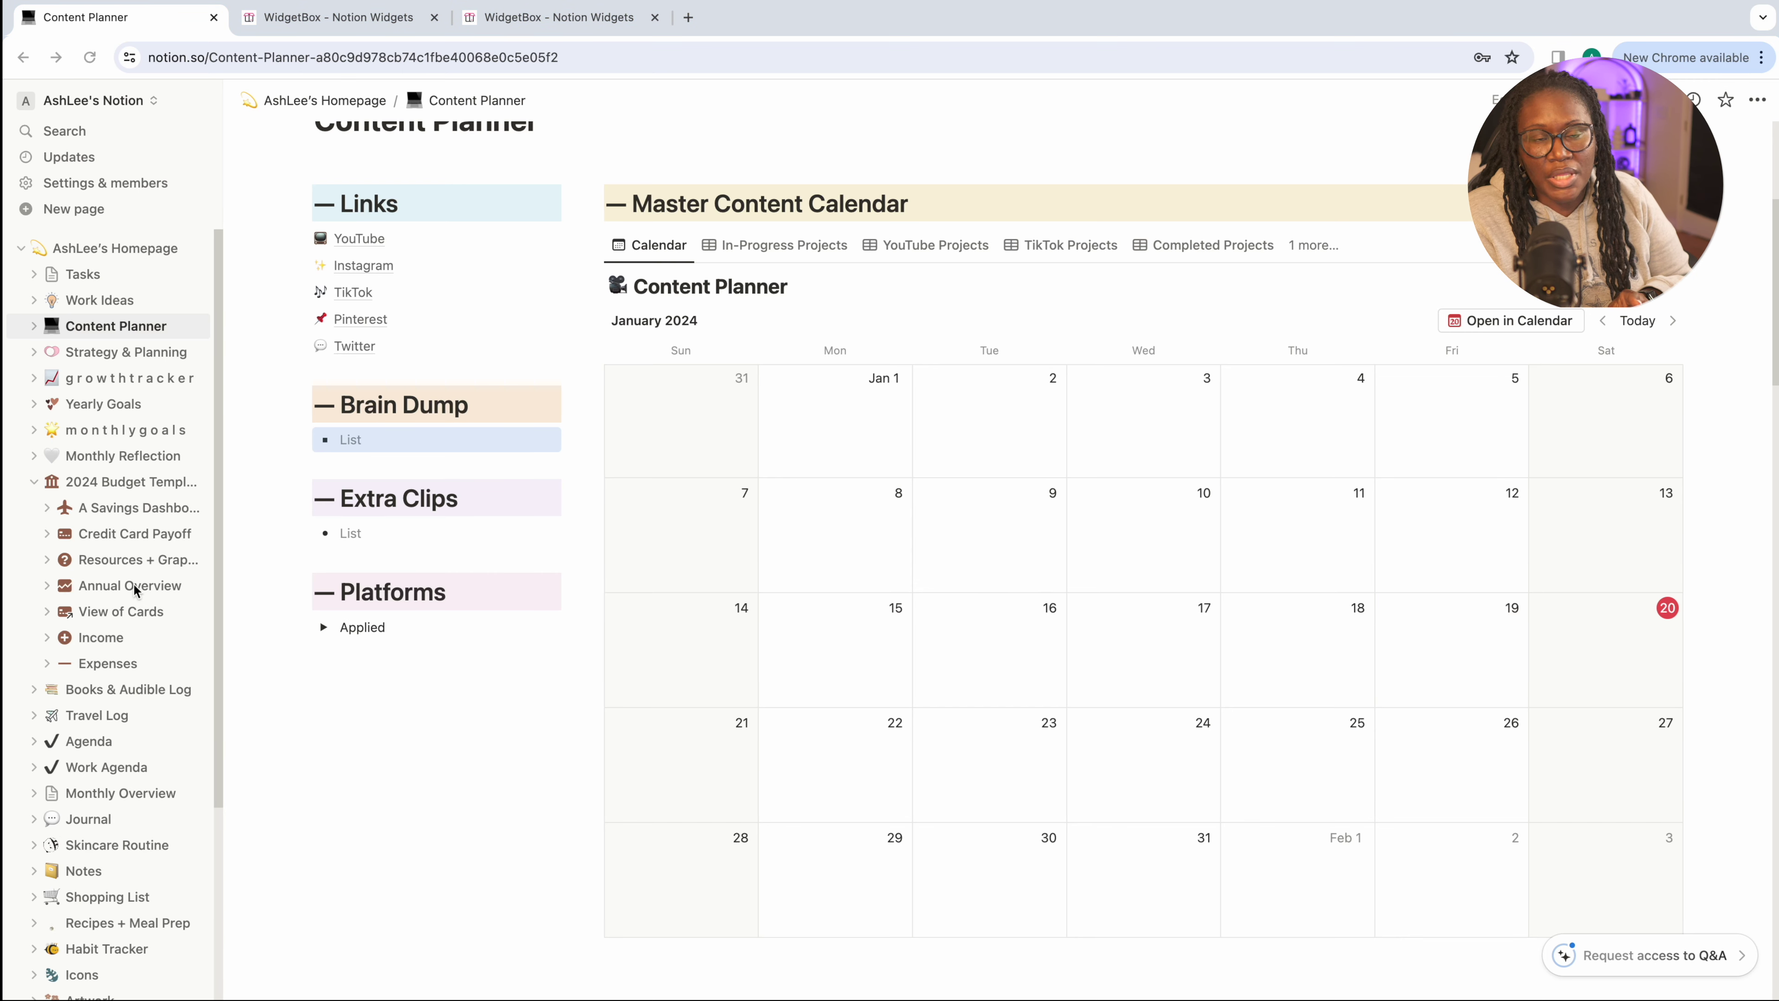
Open the Books & Audible Log page and examine the columns of the current.readings table
left_click(106, 692)
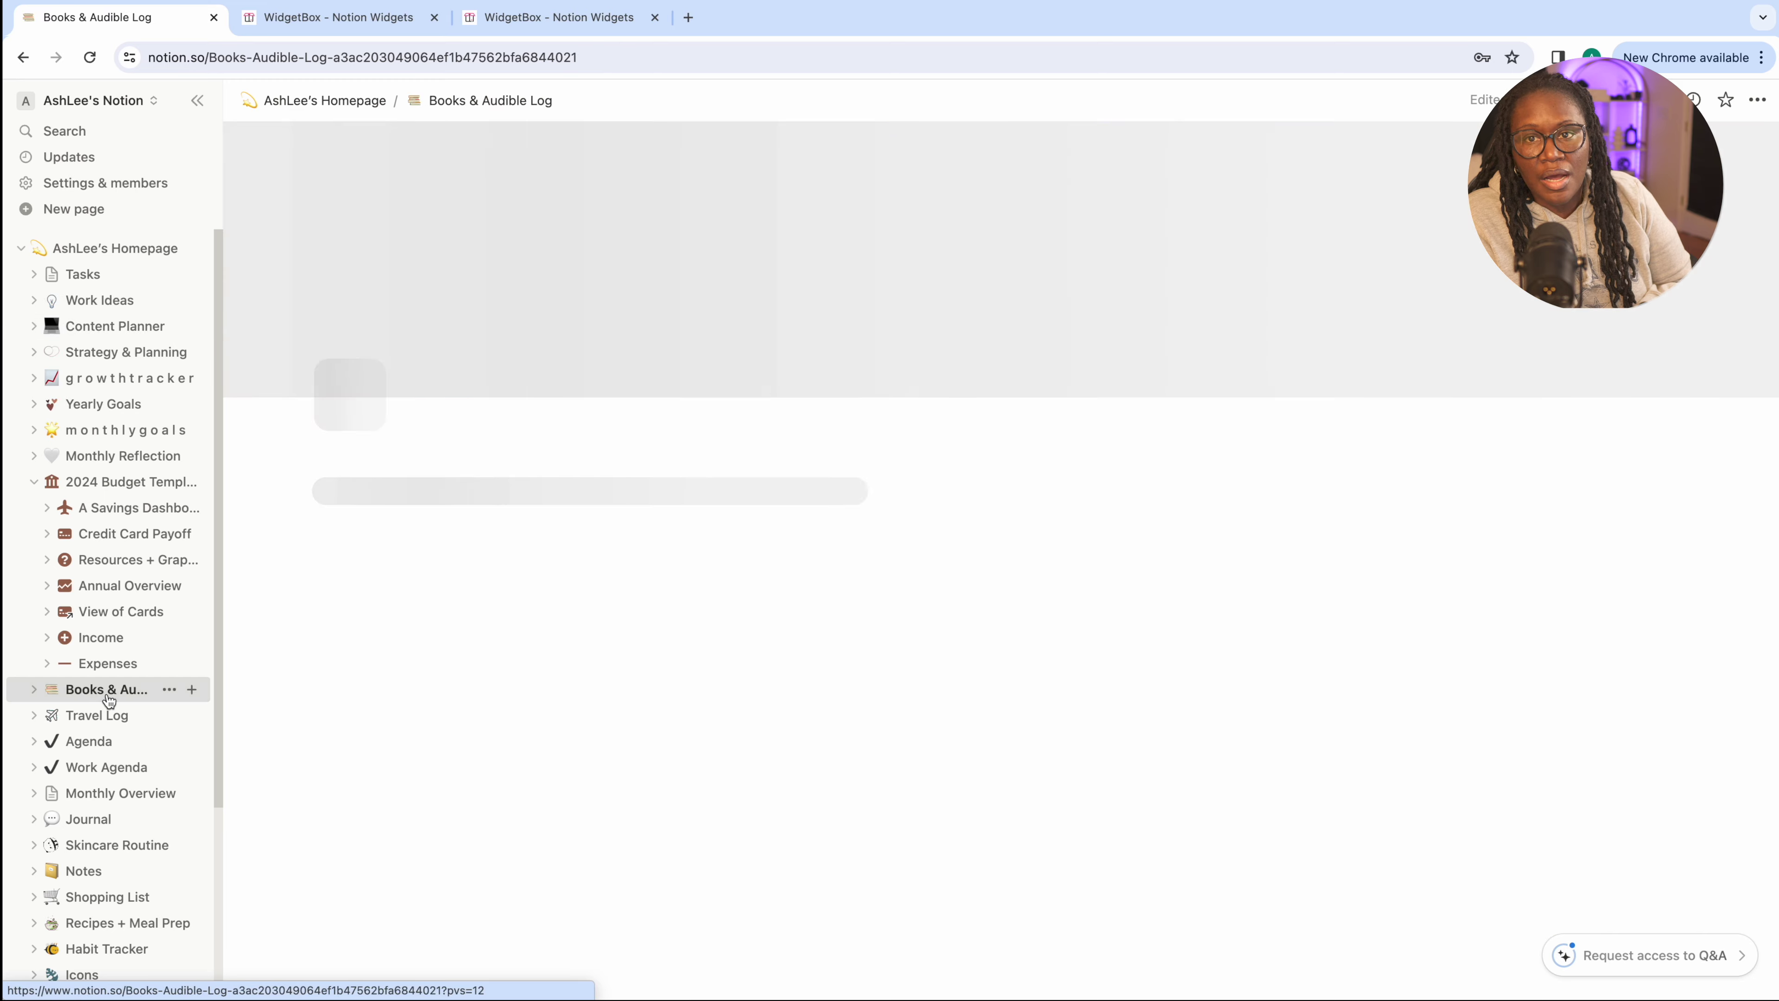
scroll(989, 330, "down", 10)
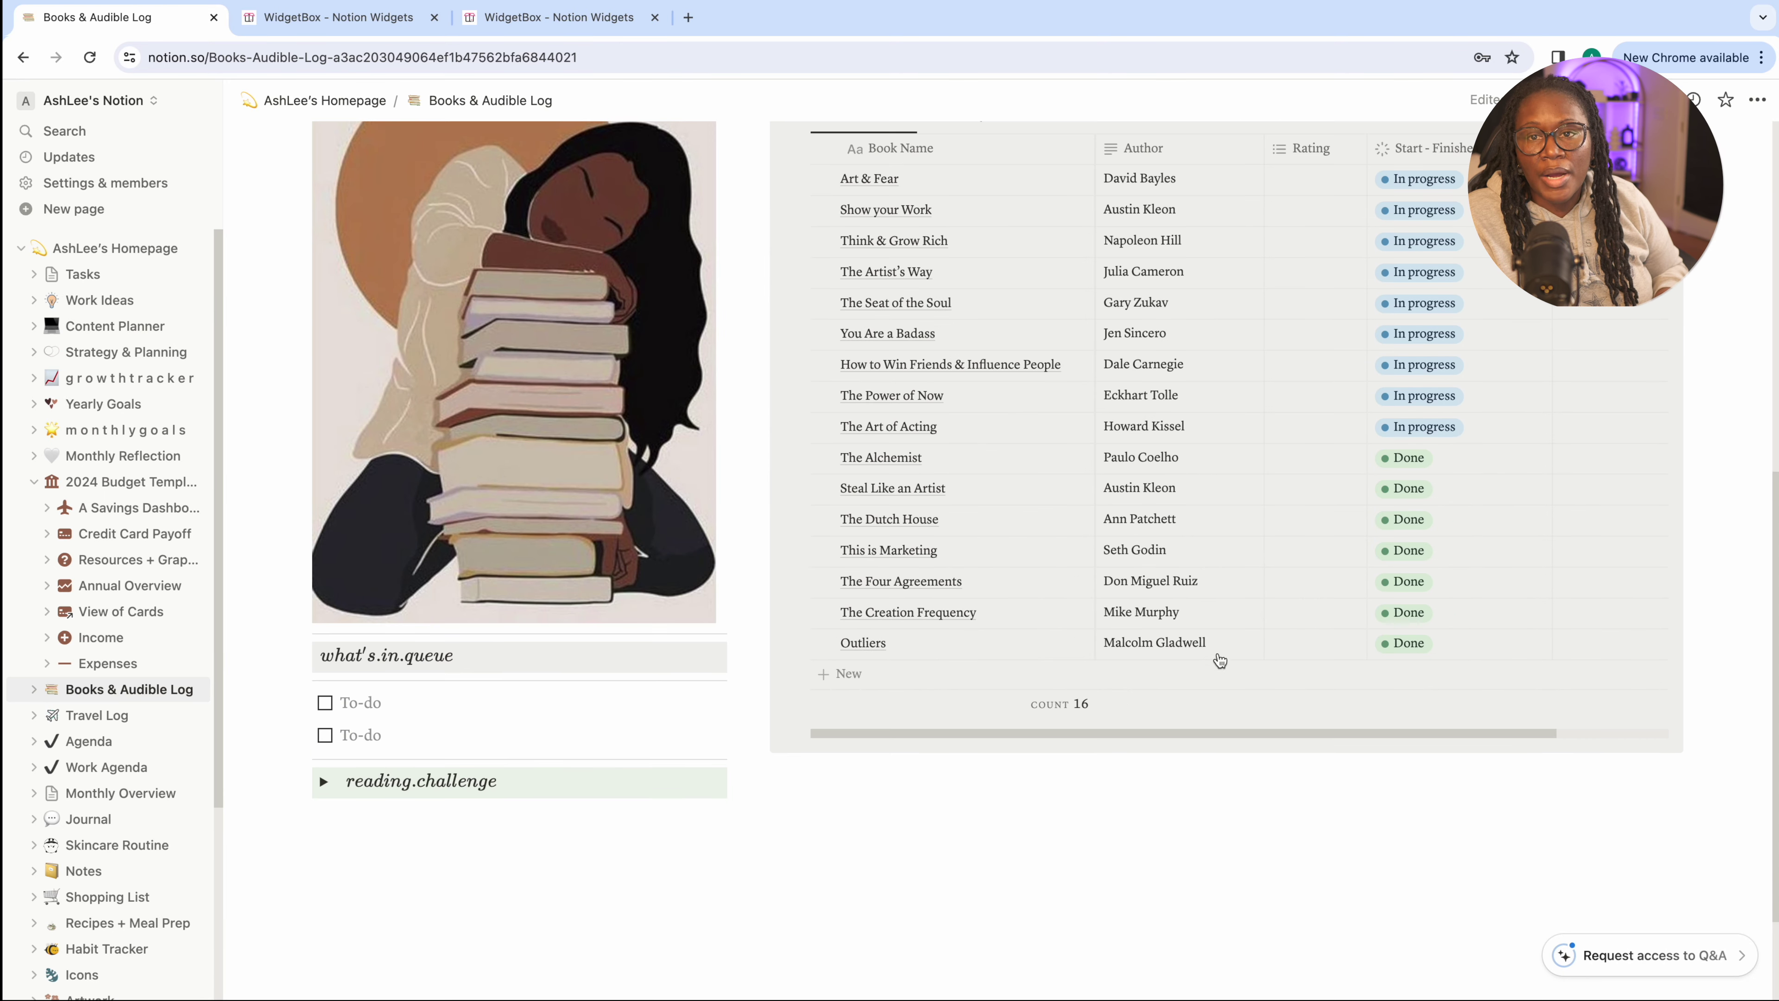
scroll(1060, 329, "up", 3)
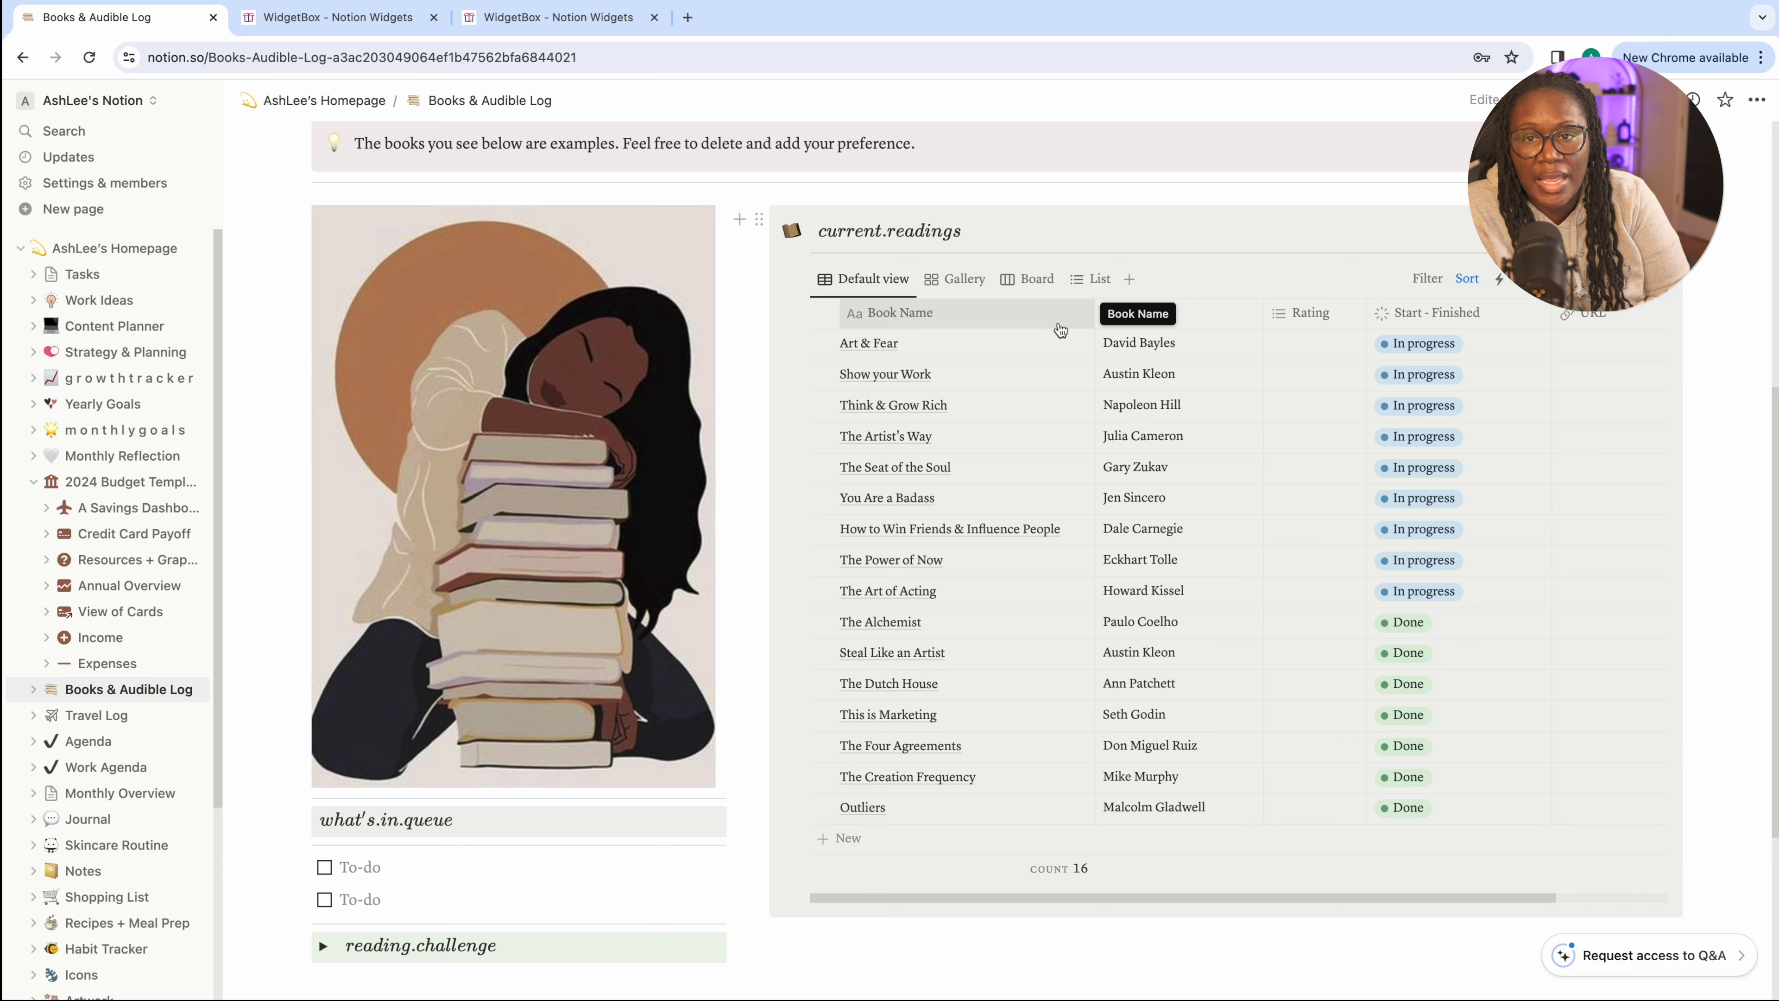
left_click(1060, 330)
left_click(981, 518)
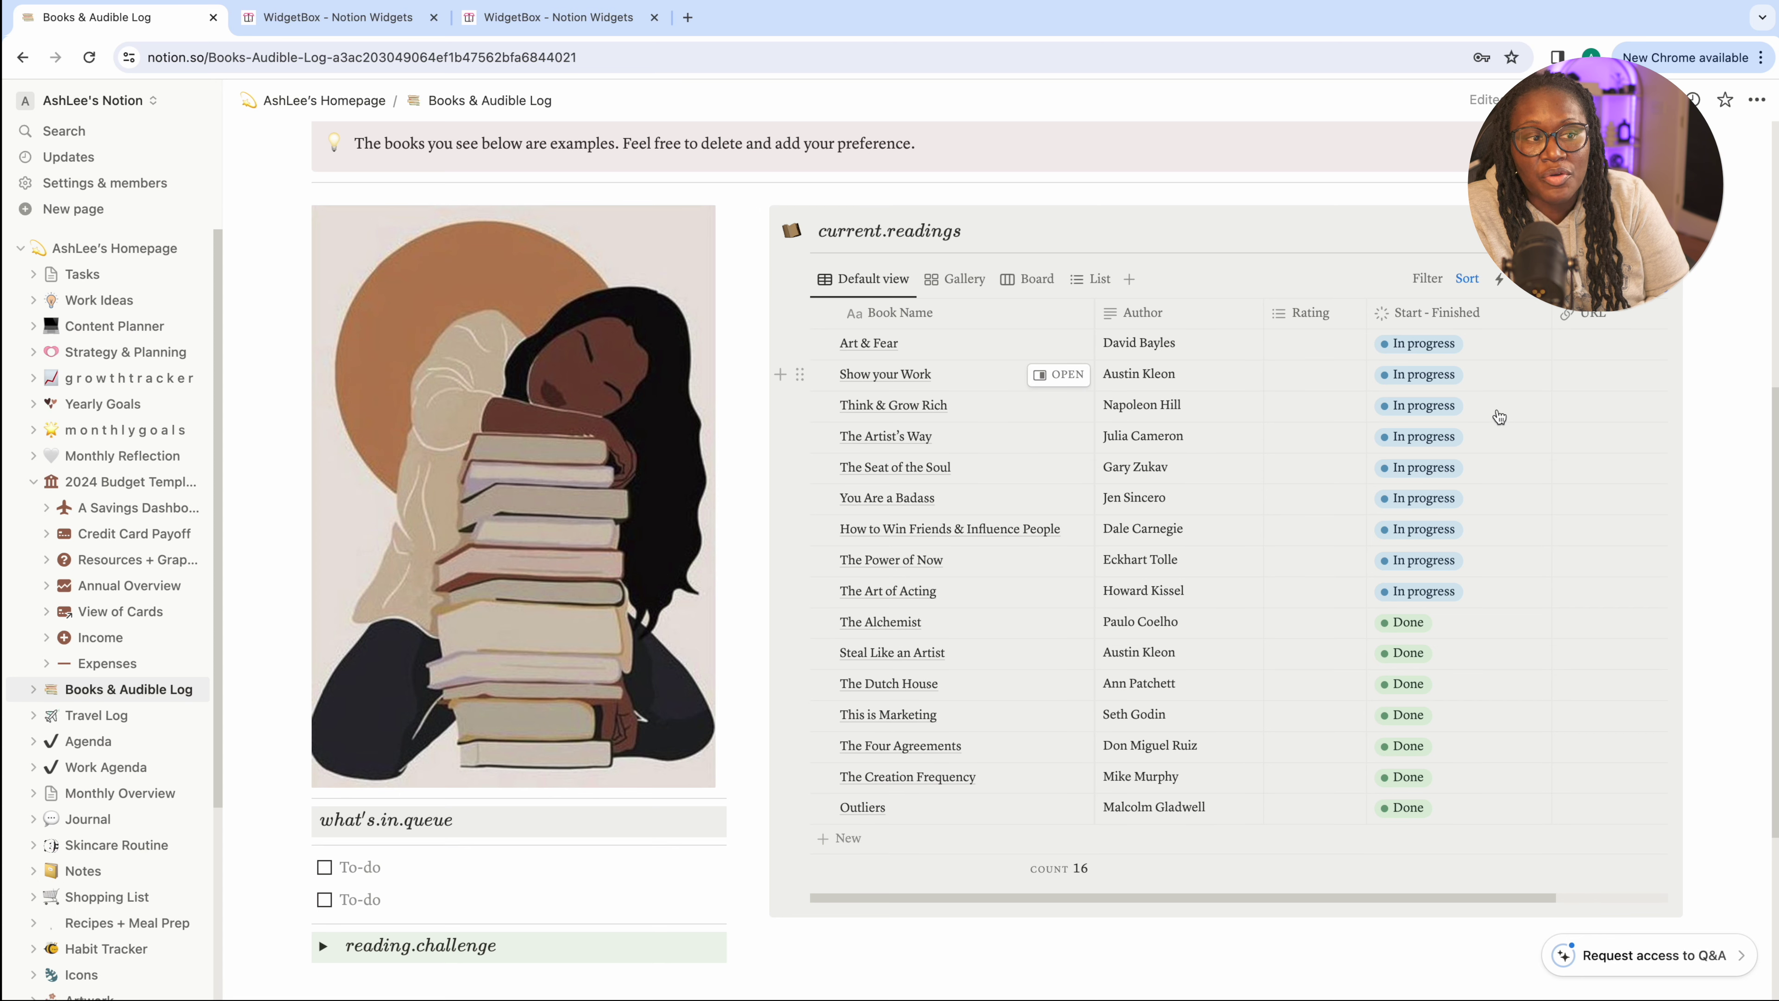
scroll(1464, 413, "right", 4)
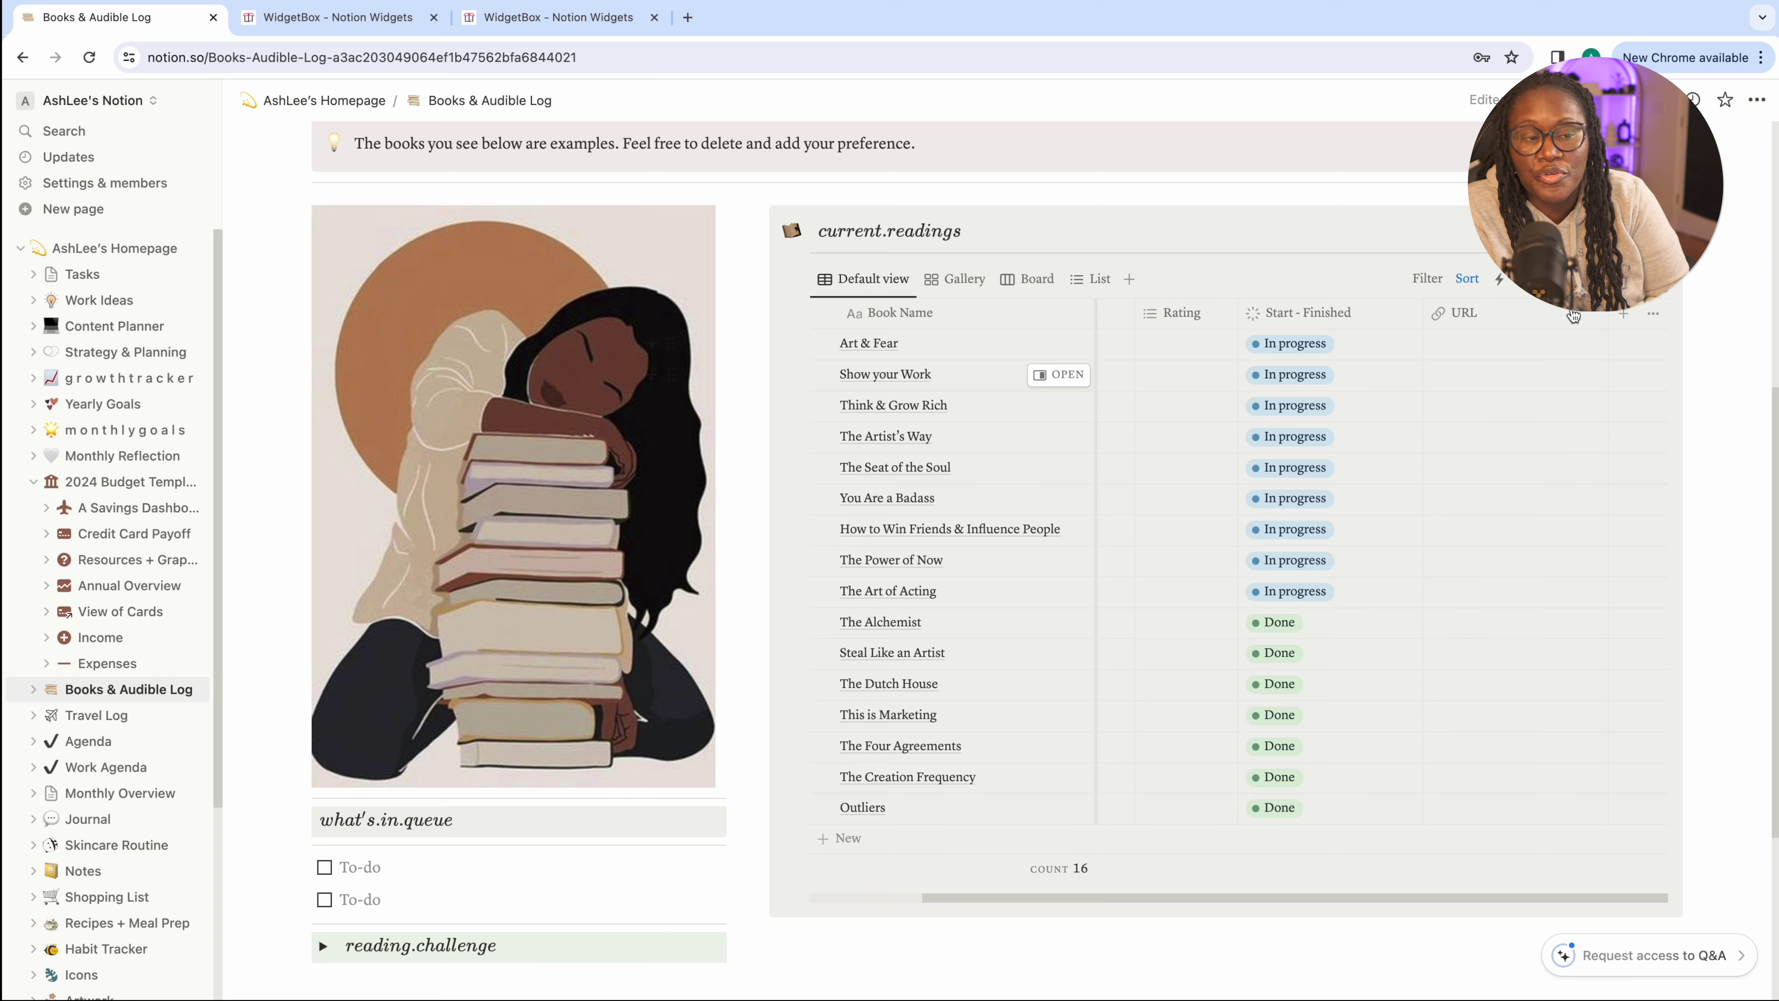